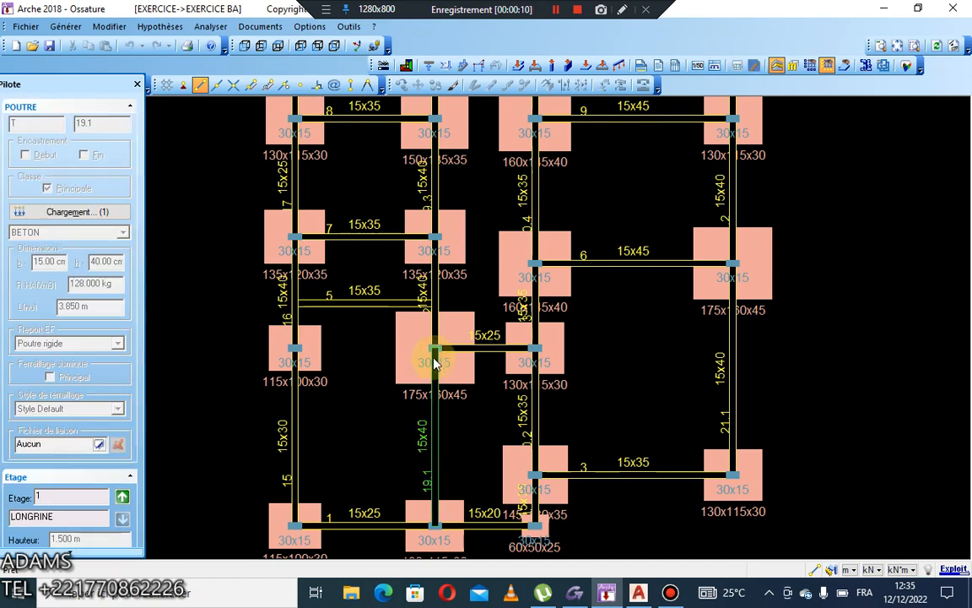
Step: Open the 175x160x45 isolated footing S 6 in the Semelle 3D BAEL module and dismiss the licence manager
{"action": "left_click", "coordinate": [435, 350]}
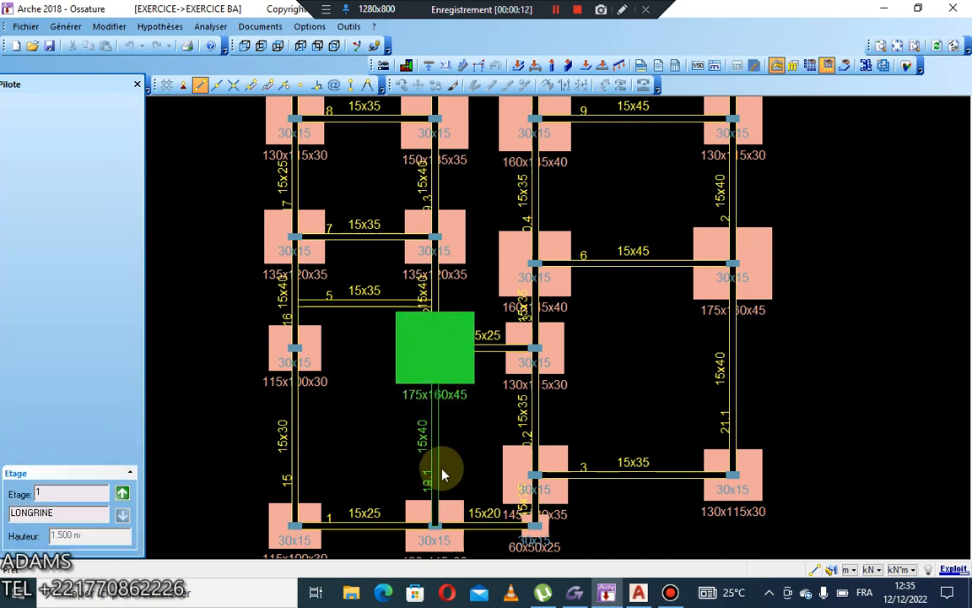
{"action": "left_click", "coordinate": [433, 353]}
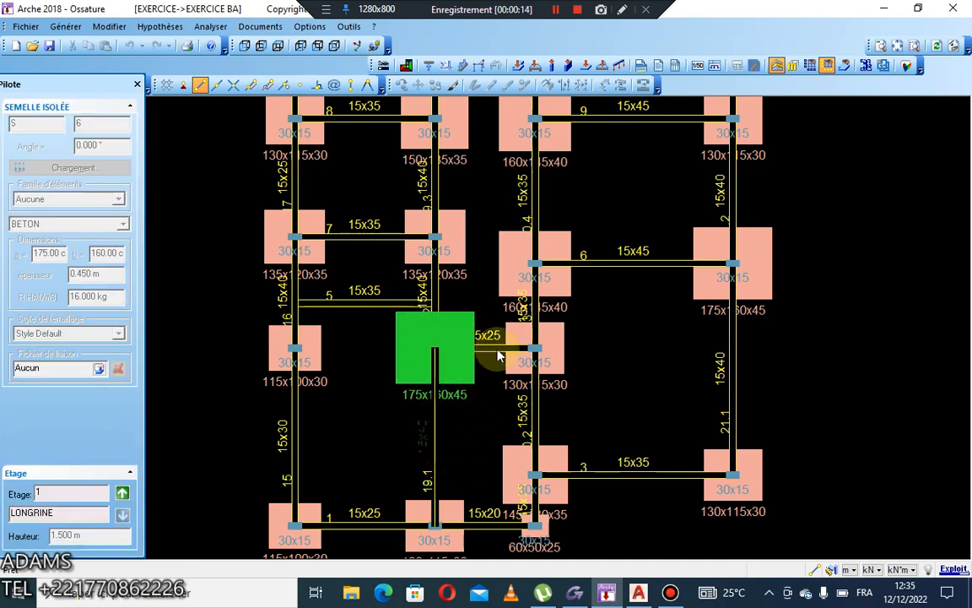
{"action": "left_click", "coordinate": [736, 65]}
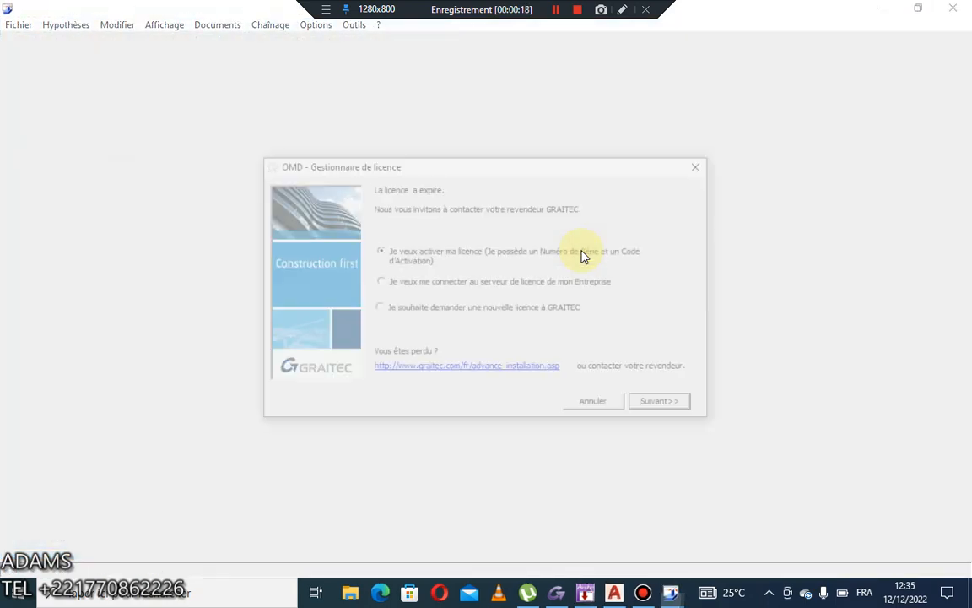
{"action": "left_click", "coordinate": [597, 406]}
{"action": "left_click", "coordinate": [597, 405]}
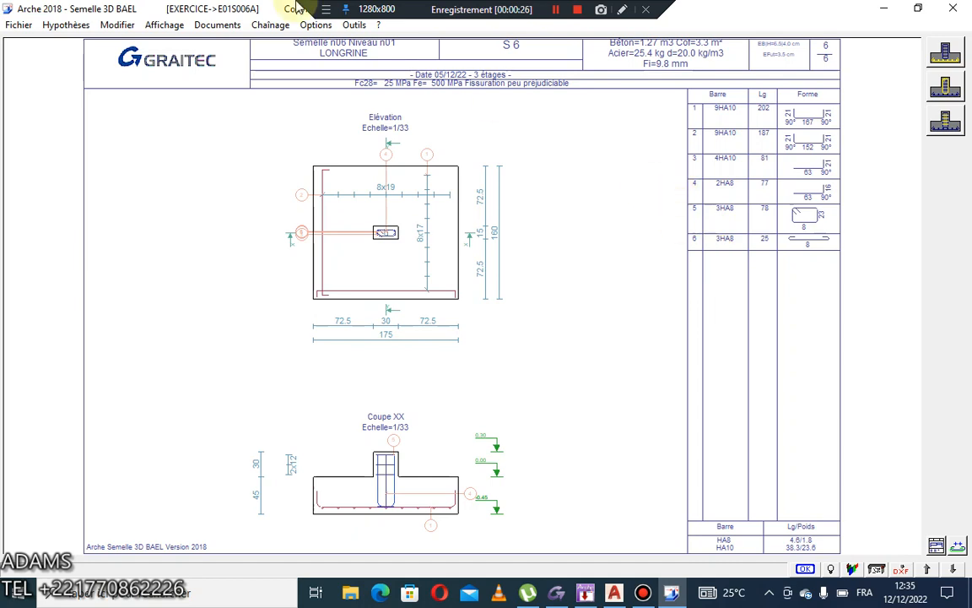
Step: Review the footing's general hypotheses and set its reinforced-concrete cracking condition to Préjudiciable
{"action": "left_click", "coordinate": [60, 25]}
{"action": "left_click", "coordinate": [78, 40]}
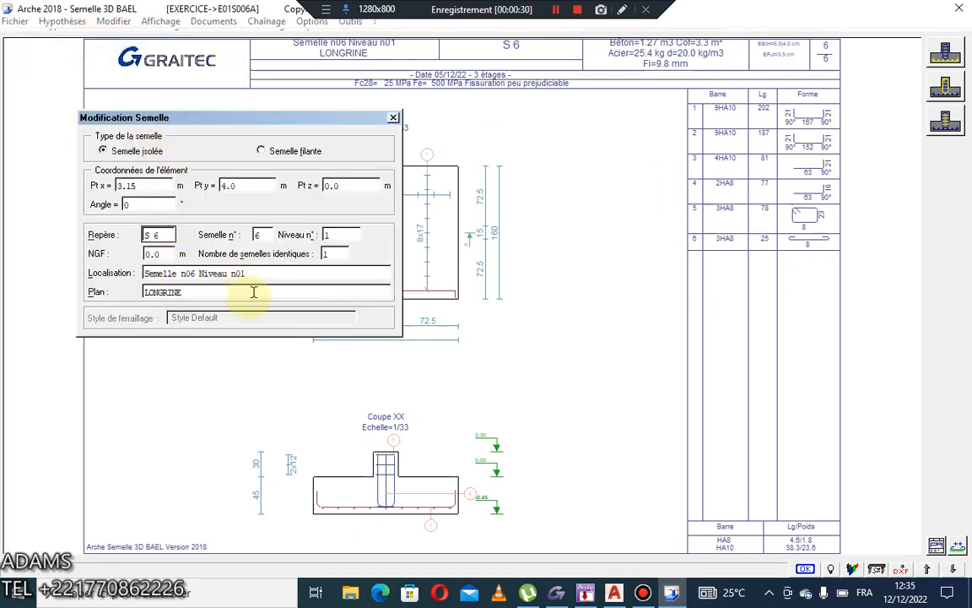
{"action": "left_click", "coordinate": [394, 118]}
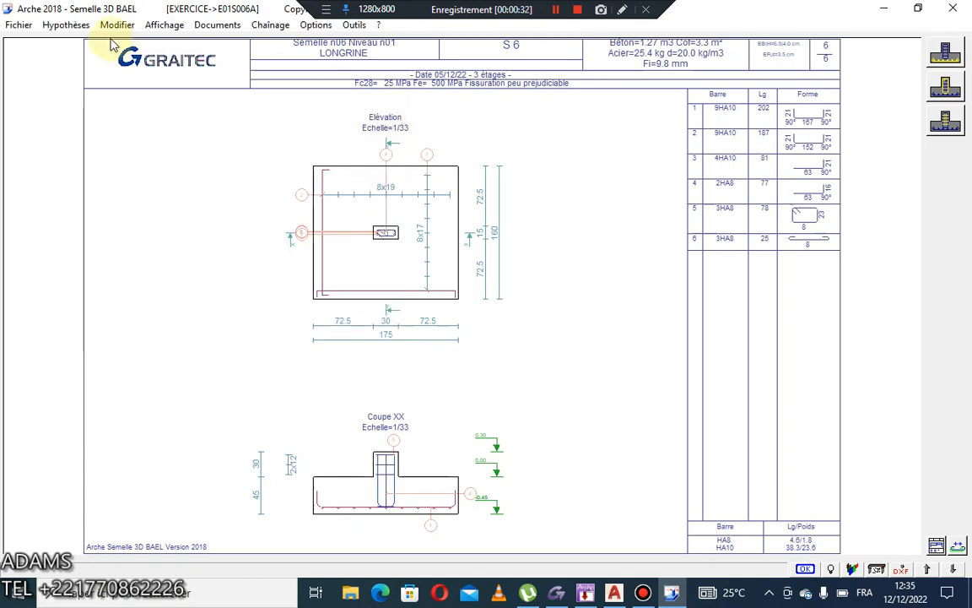
{"action": "left_click", "coordinate": [65, 24]}
{"action": "left_click", "coordinate": [99, 65]}
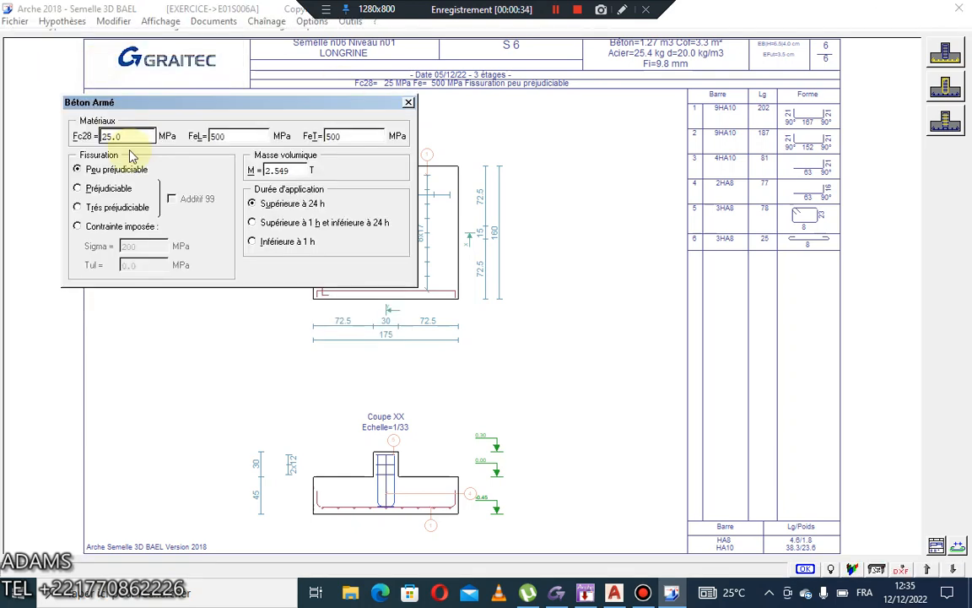
{"action": "left_click", "coordinate": [104, 193]}
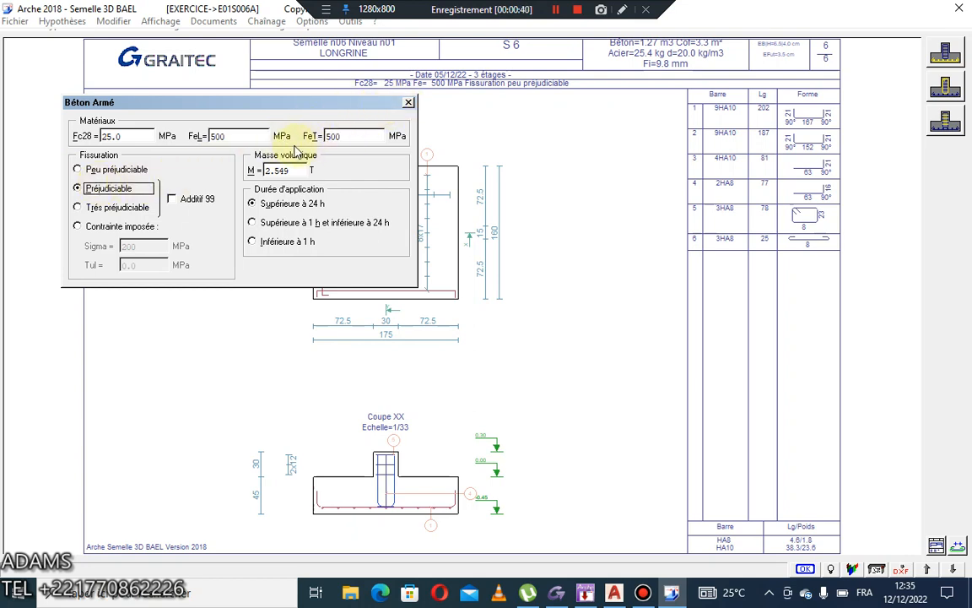
{"action": "left_click", "coordinate": [407, 104]}
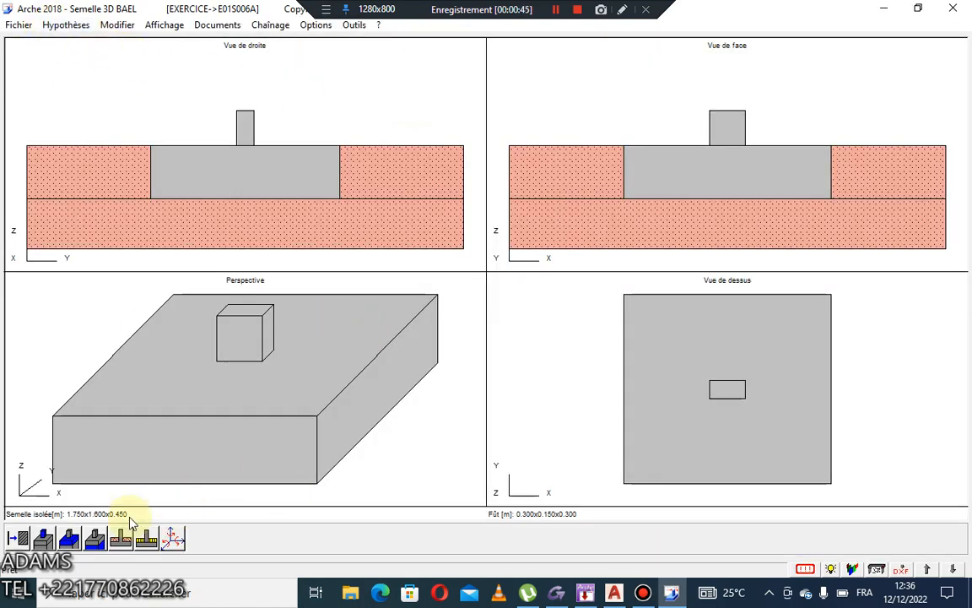
Step: Add a blinding concrete layer (Béton de propreté) 0.05 m thick under the footing
{"action": "left_click", "coordinate": [95, 538]}
{"action": "left_click", "coordinate": [128, 132]}
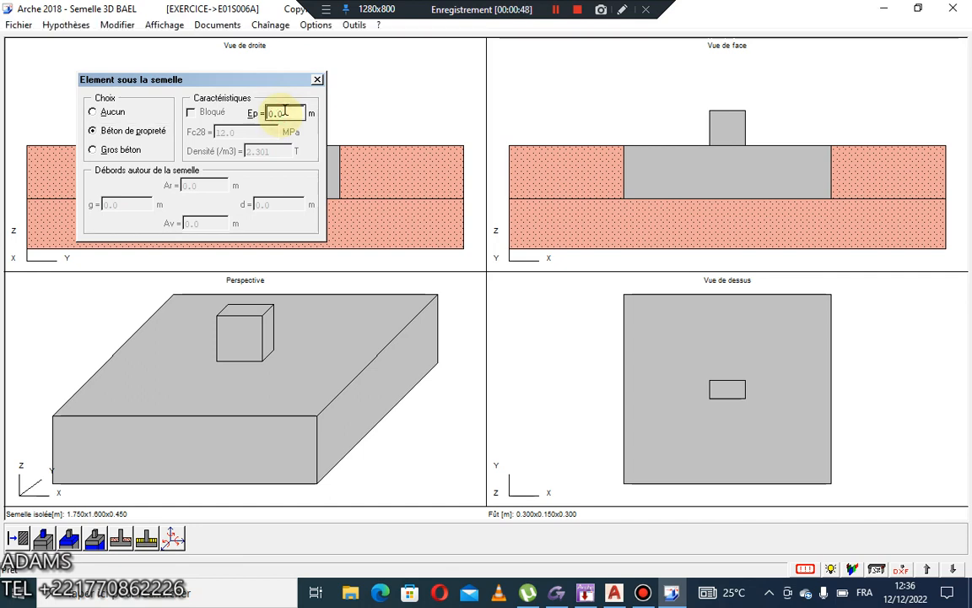
{"action": "double_click", "coordinate": [295, 113]}
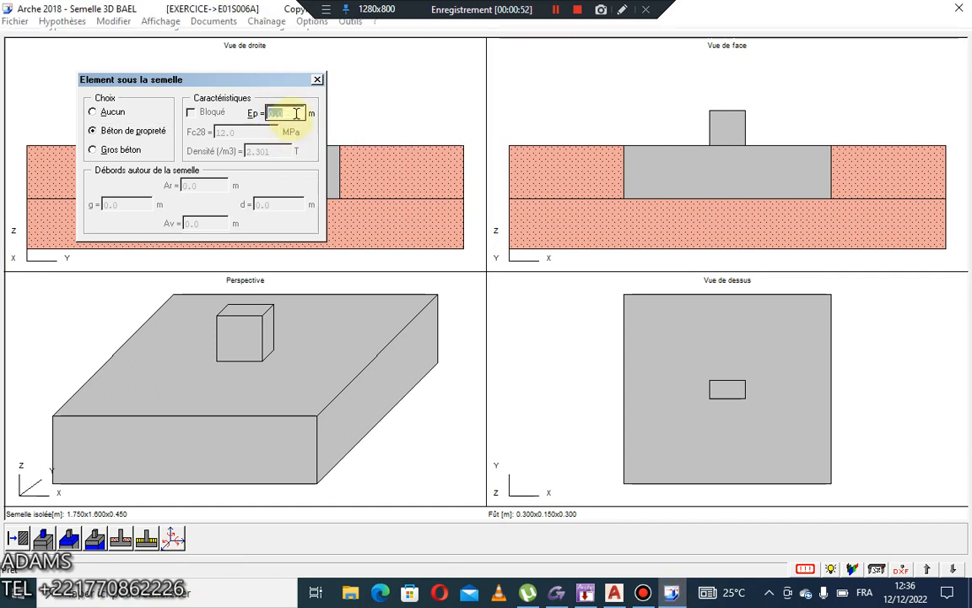
{"action": "type", "text": "0."}
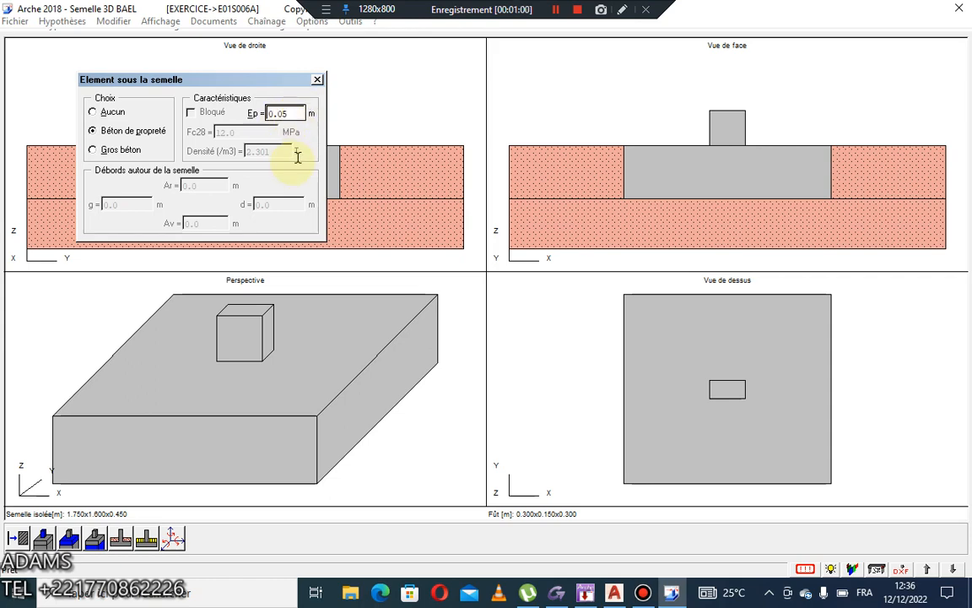
{"action": "left_click", "coordinate": [318, 80]}
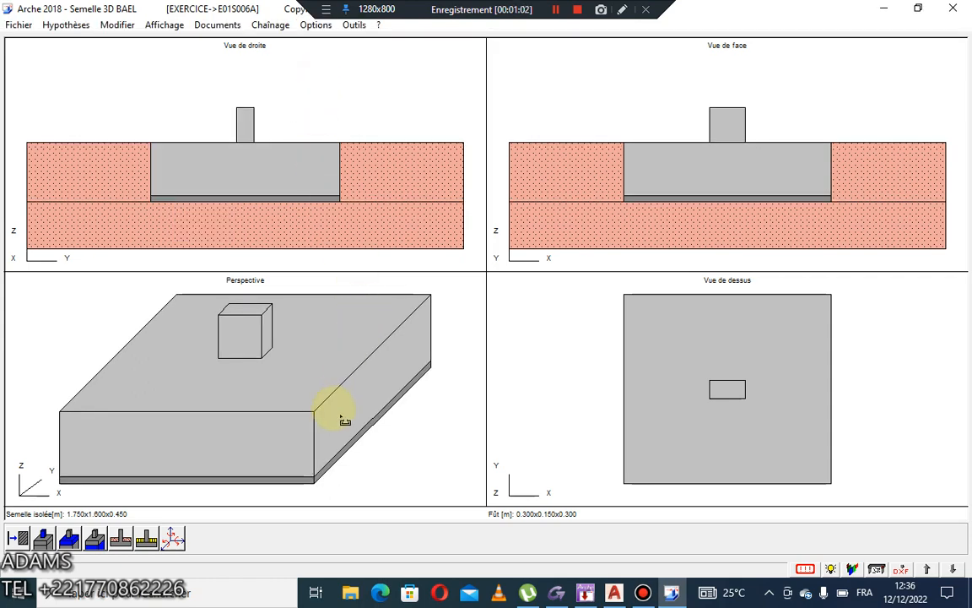
Step: Give the isolated footing sloped faces (Pans coupés: Avec) with an edge height c of 0.25 m
{"action": "left_click", "coordinate": [44, 540]}
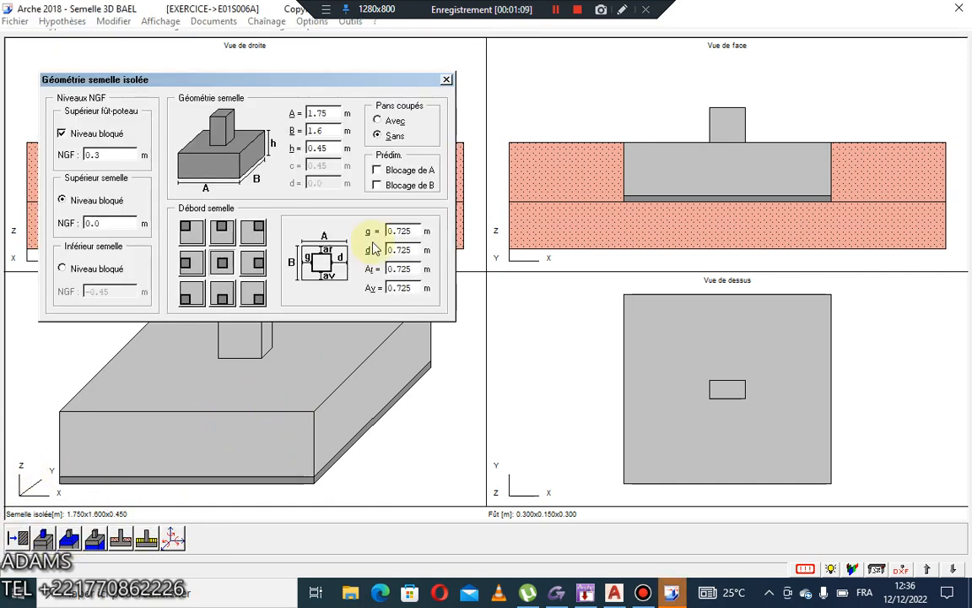
{"action": "left_click", "coordinate": [393, 123]}
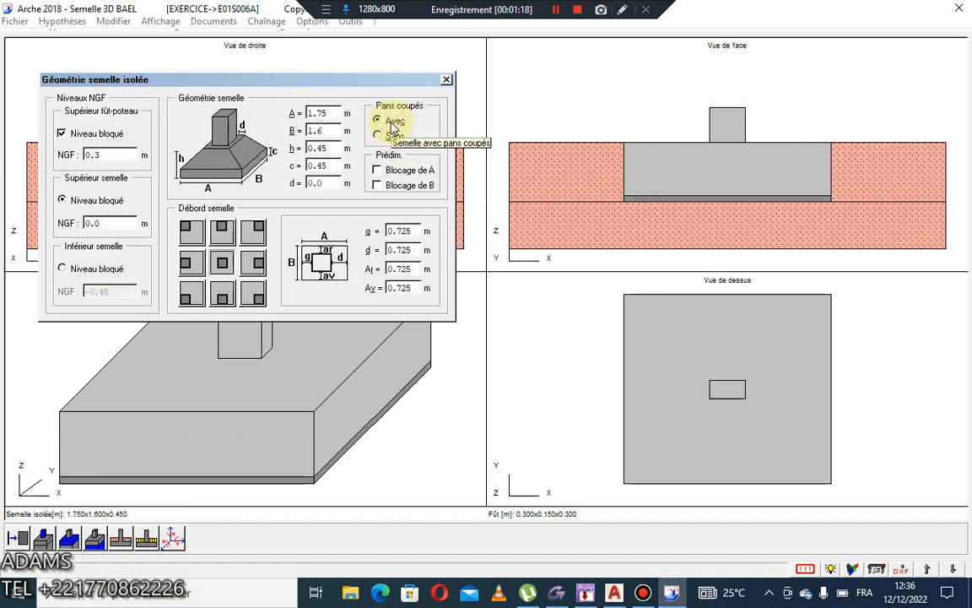
{"action": "double_click", "coordinate": [330, 165]}
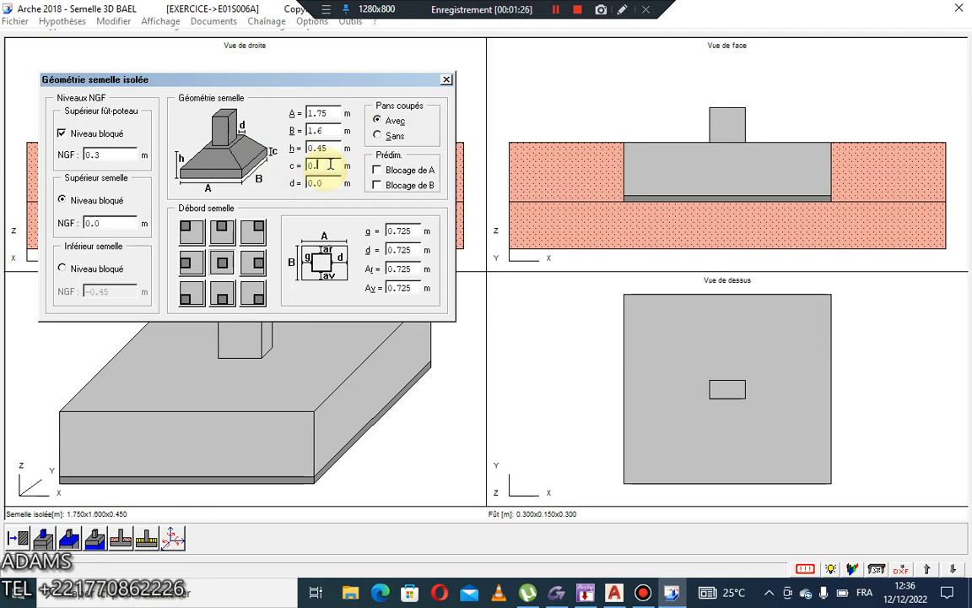
{"action": "type", "text": "0.25"}
{"action": "left_click", "coordinate": [445, 81]}
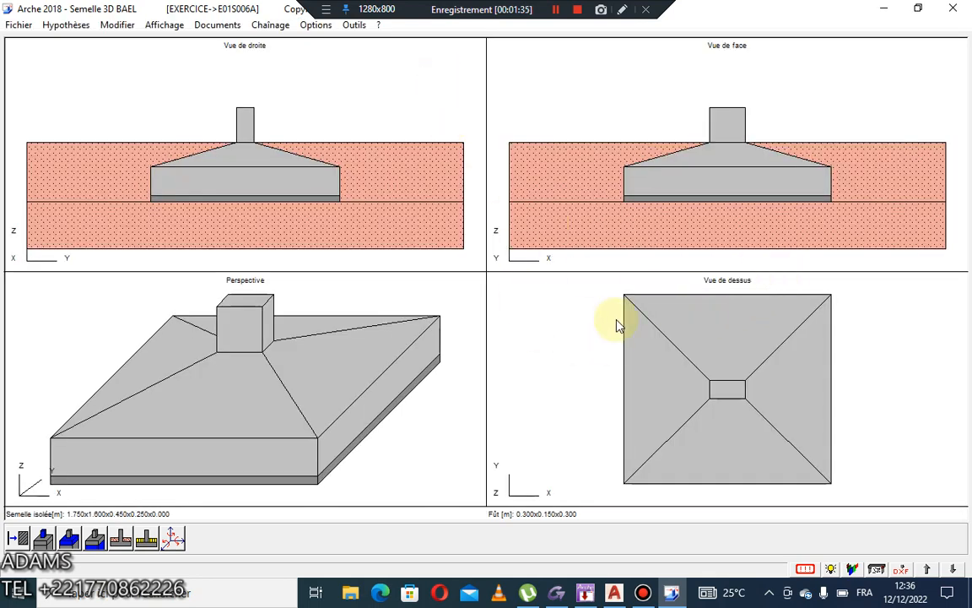
{"action": "double_click", "coordinate": [218, 177]}
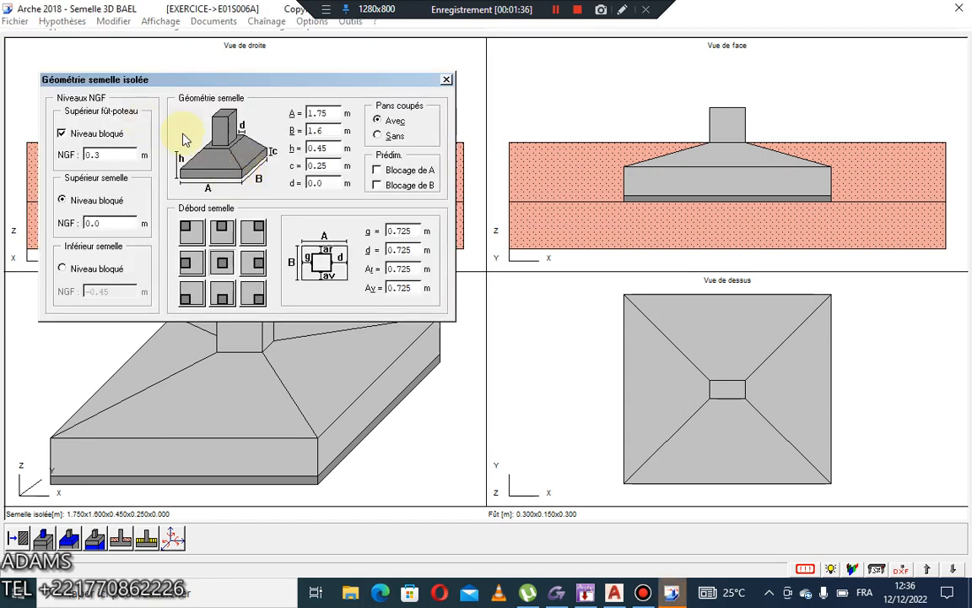
{"action": "left_click", "coordinate": [446, 80]}
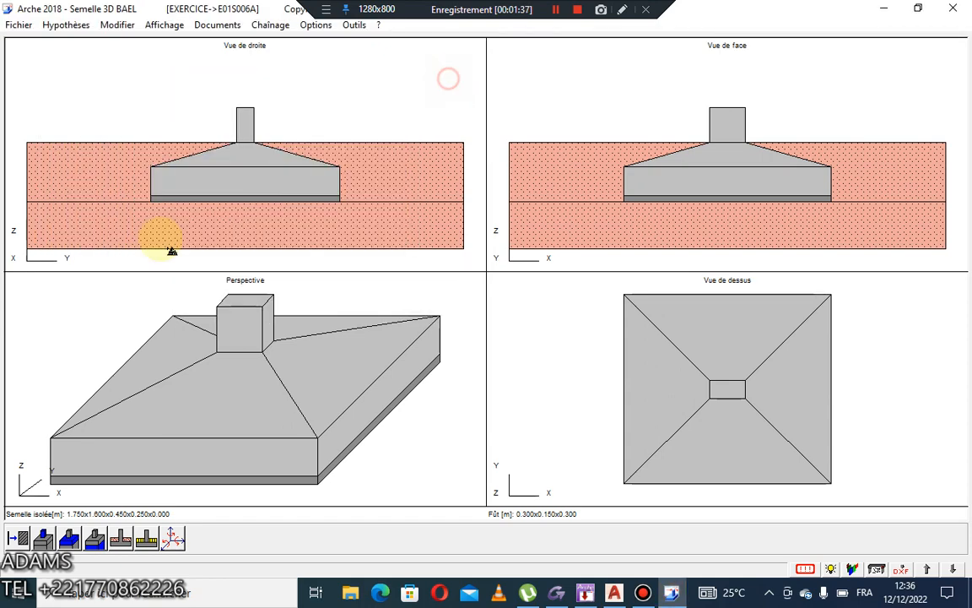
Step: Restrict the available longitudinal bars to 10 and 12 mm and exclude the 6 and 8 mm transverse bars
{"action": "left_click", "coordinate": [55, 24]}
{"action": "left_click", "coordinate": [96, 88]}
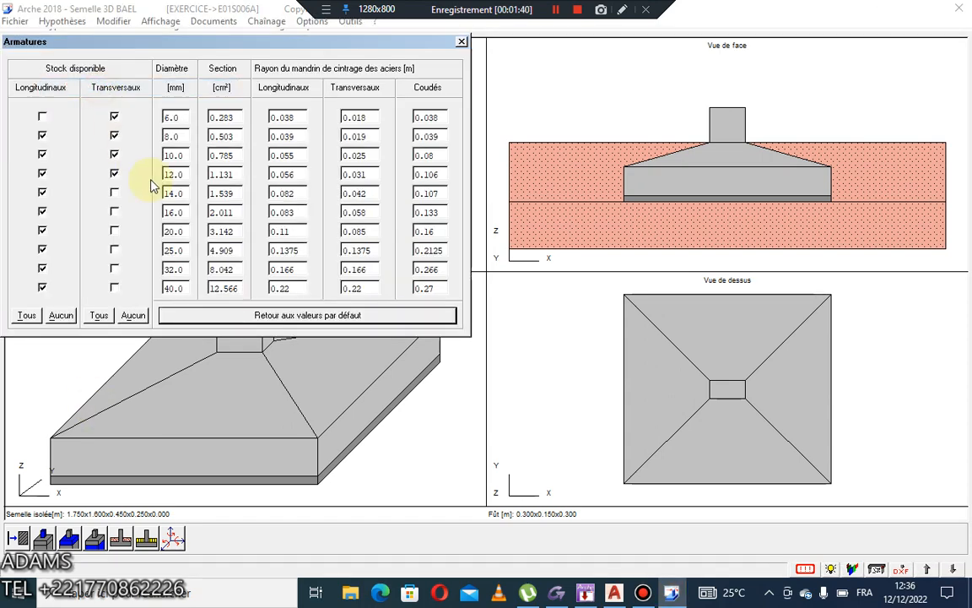
{"action": "left_click", "coordinate": [61, 314]}
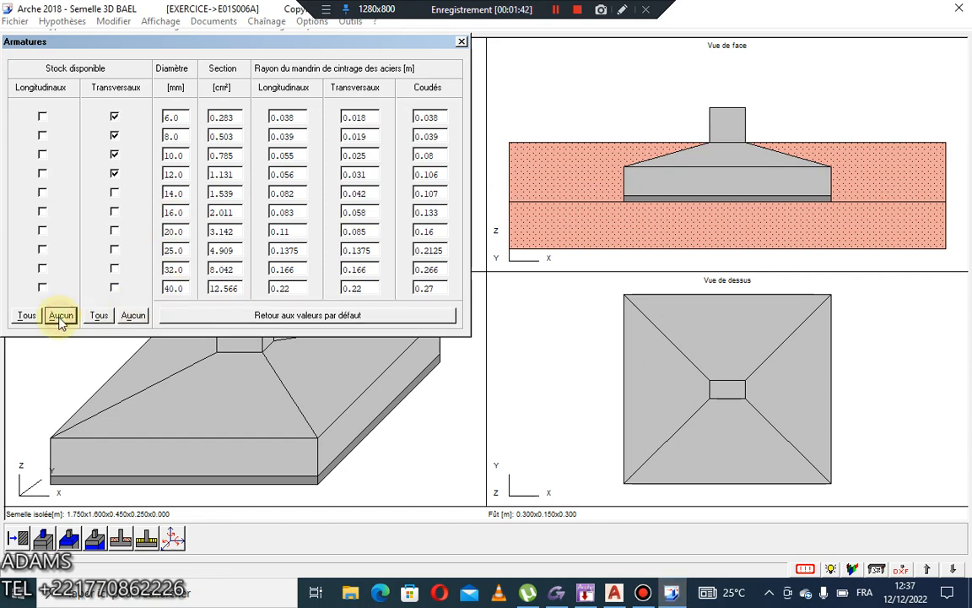
{"action": "left_click", "coordinate": [43, 156]}
{"action": "left_click", "coordinate": [42, 174]}
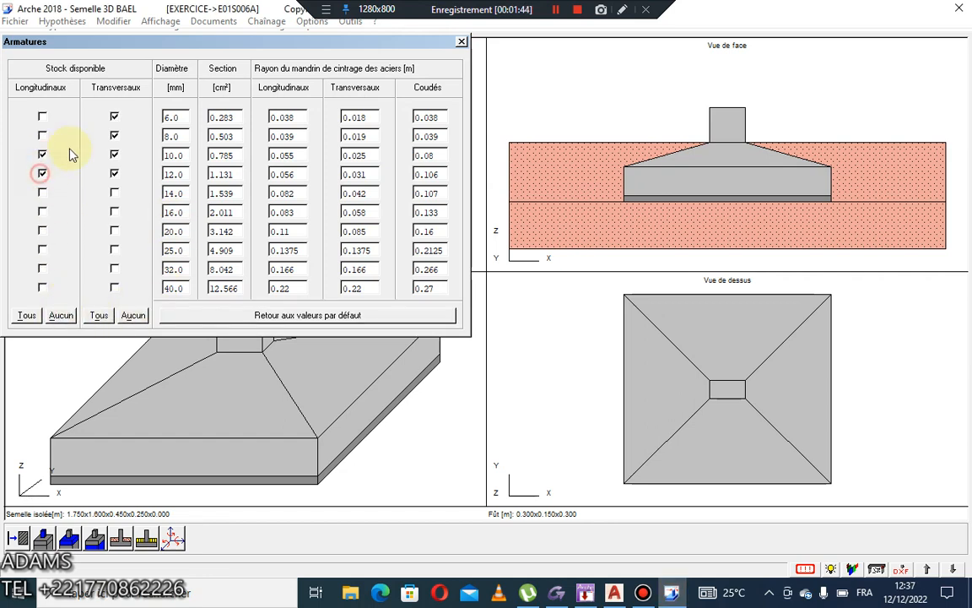
{"action": "left_click", "coordinate": [114, 136]}
{"action": "left_click", "coordinate": [114, 116]}
{"action": "left_click", "coordinate": [461, 41]}
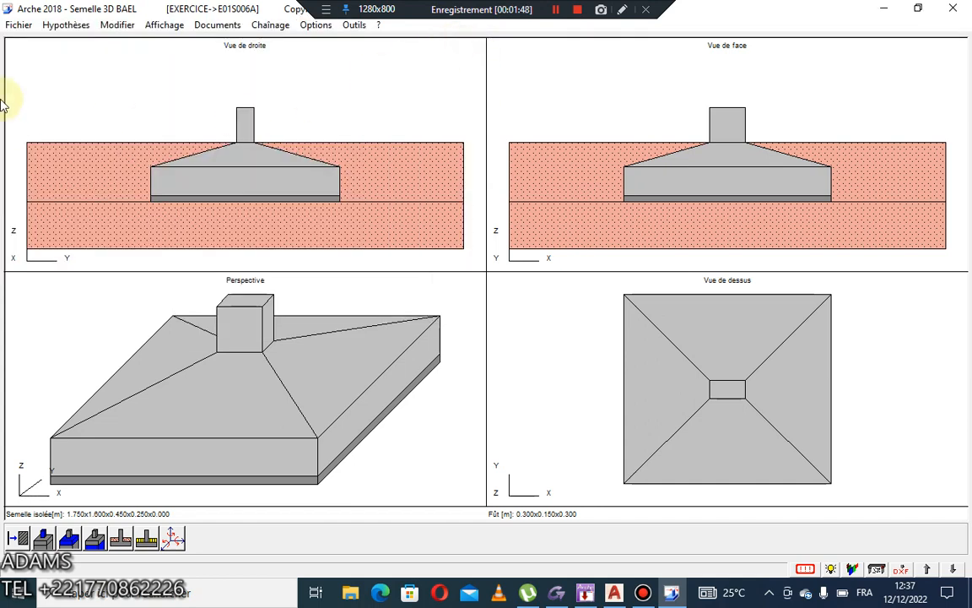
Step: Set the lateral concrete cover of the supported element to 0.03 m
{"action": "left_click", "coordinate": [66, 24]}
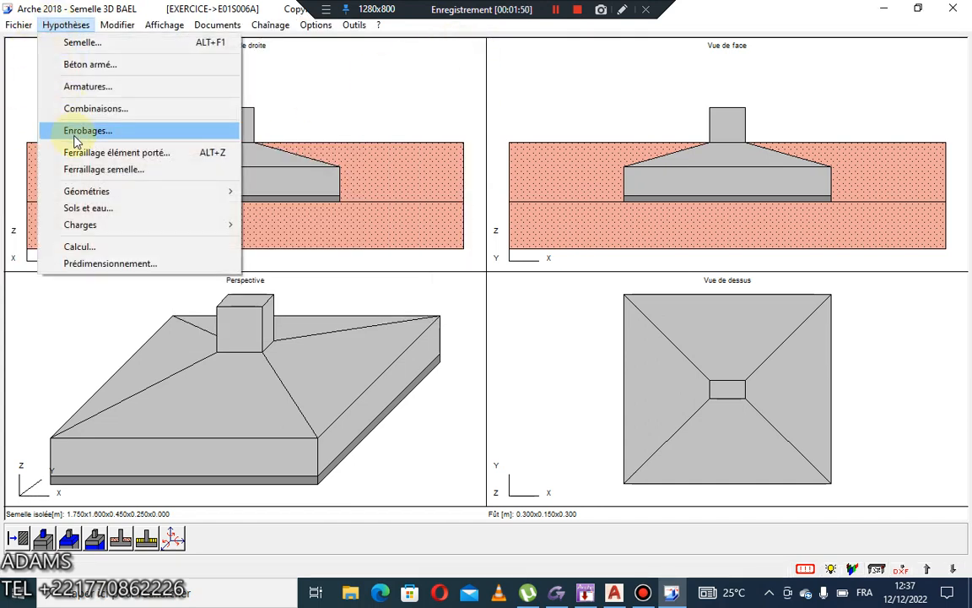
{"action": "left_click", "coordinate": [108, 131]}
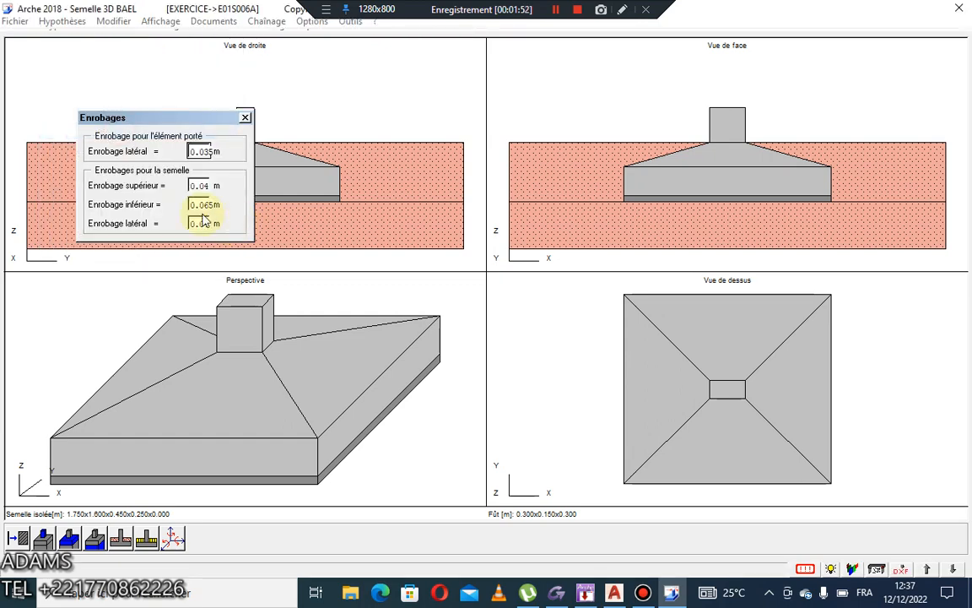
{"action": "left_click", "coordinate": [204, 150]}
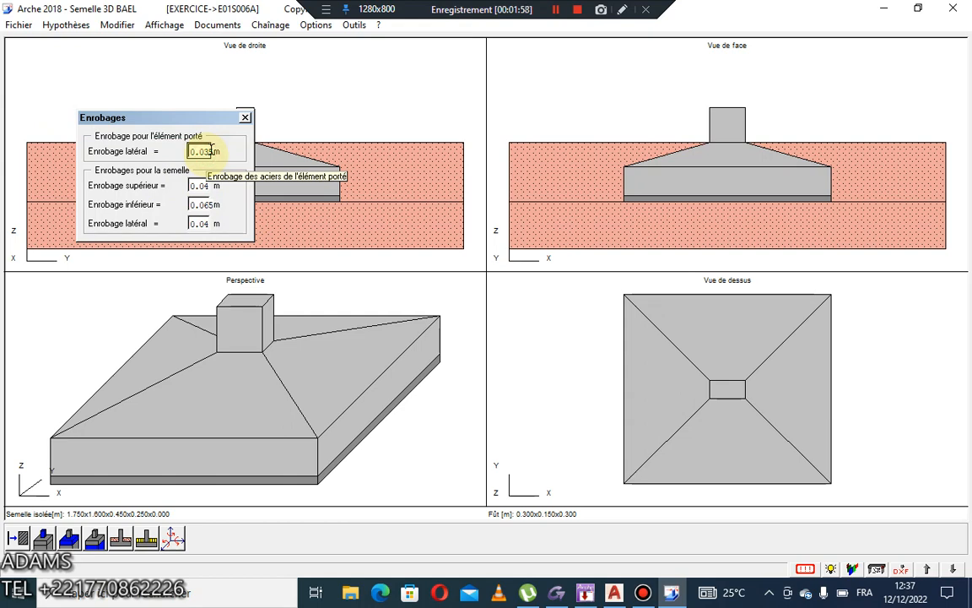
{"action": "double_click", "coordinate": [209, 151]}
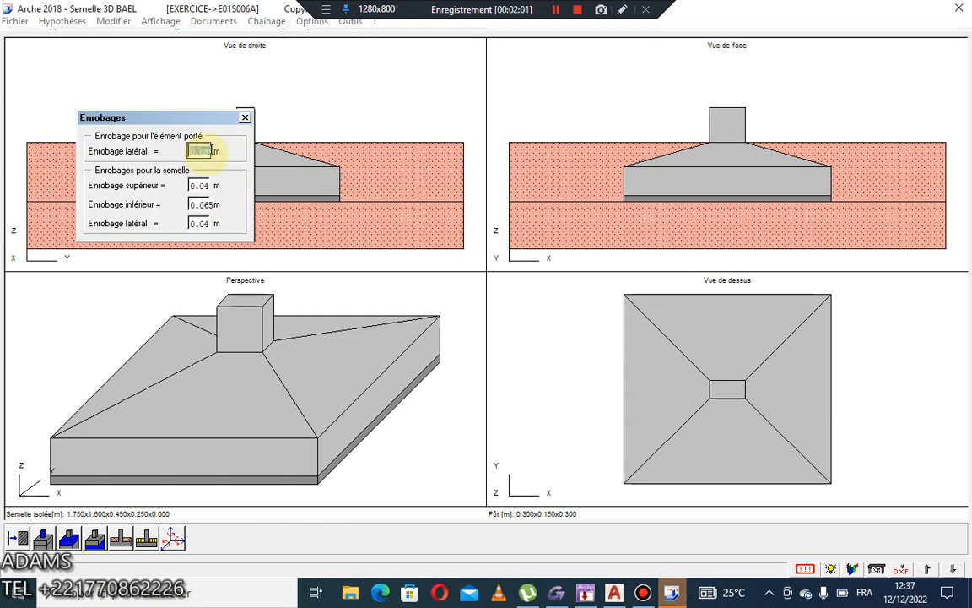
{"action": "left_click", "coordinate": [211, 150]}
{"action": "key", "text": "BackSpace"}
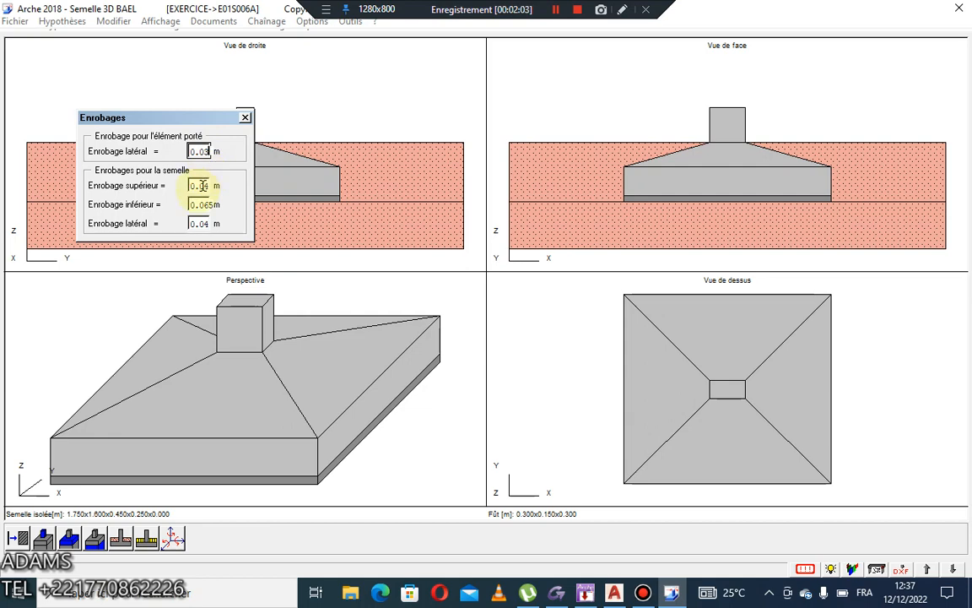
Step: Set the footing's upper concrete cover to 0.03 m
{"action": "double_click", "coordinate": [204, 185]}
{"action": "left_click", "coordinate": [206, 185]}
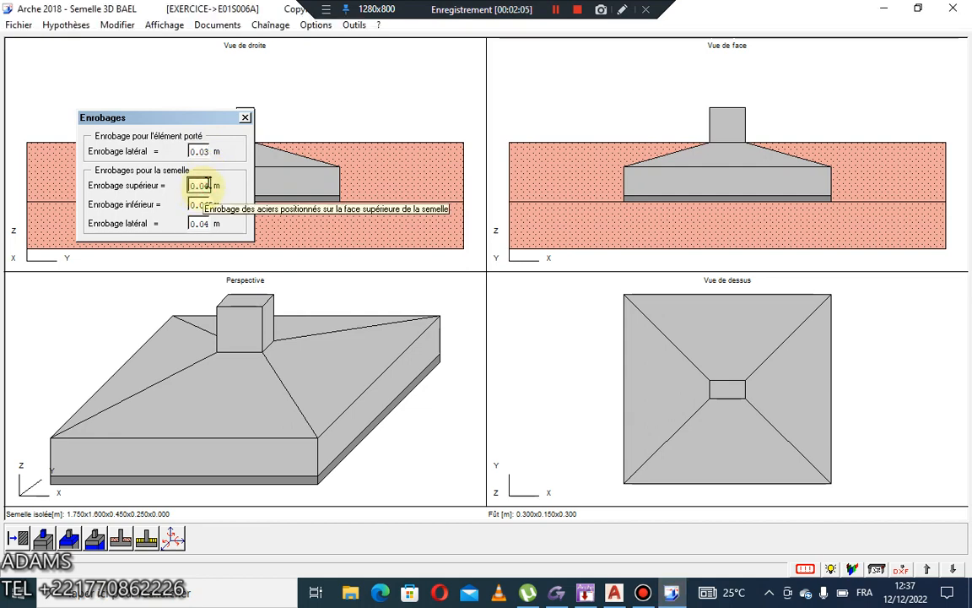
{"action": "key", "text": "BackSpace"}
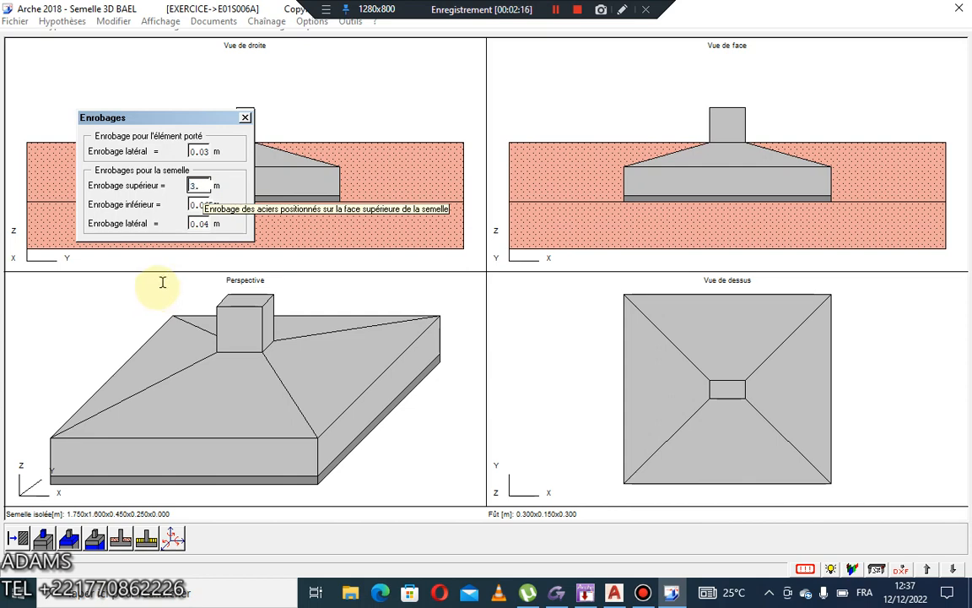
{"action": "left_click", "coordinate": [199, 185]}
{"action": "left_click_drag", "start_coordinate": [201, 184], "coordinate": [169, 185]}
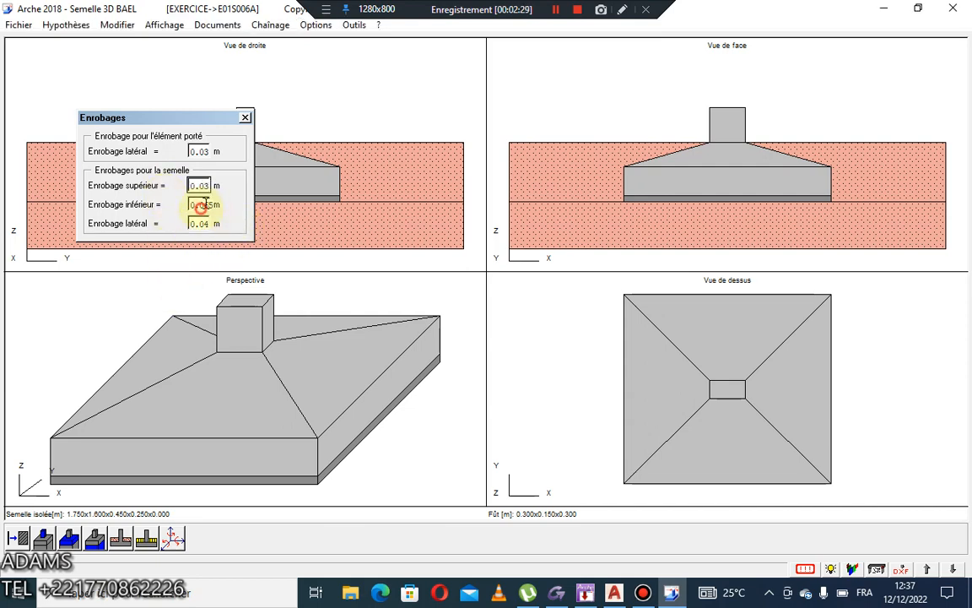
Step: Set the footing's lower concrete cover (Enrobage inférieur) to 0.03 m
{"action": "key", "text": "Tab"}
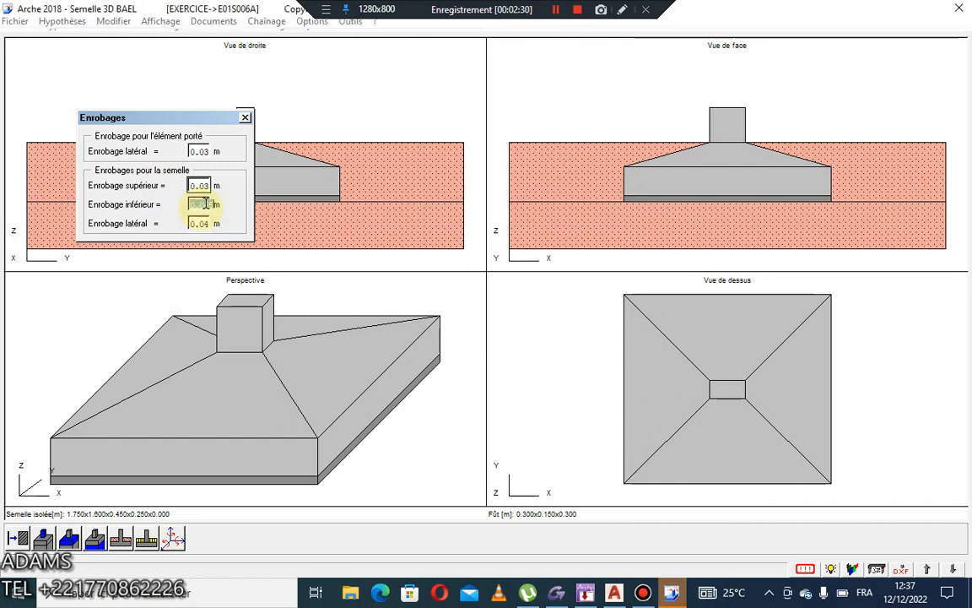
{"action": "type", "text": ".03"}
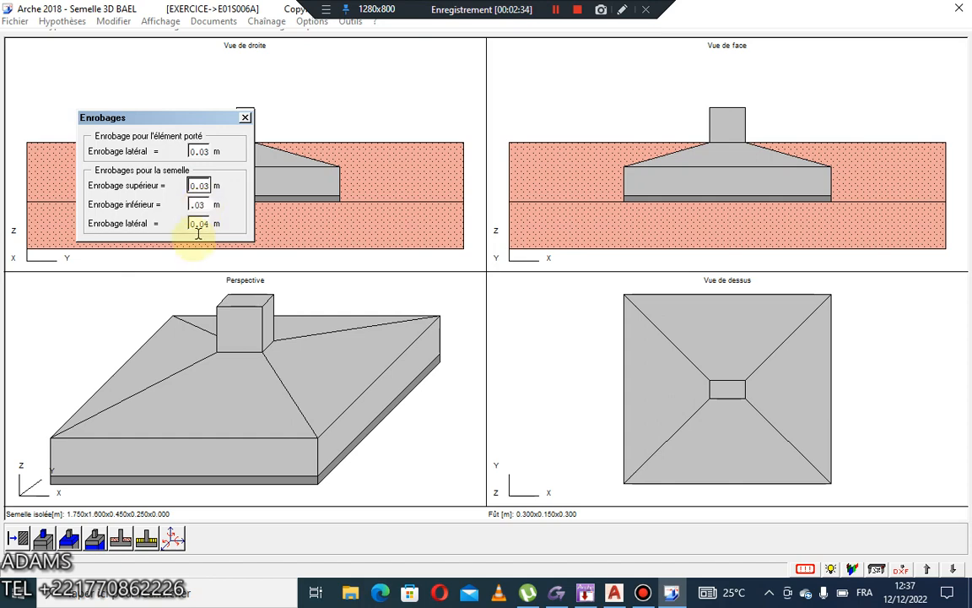
{"action": "left_click", "coordinate": [200, 233]}
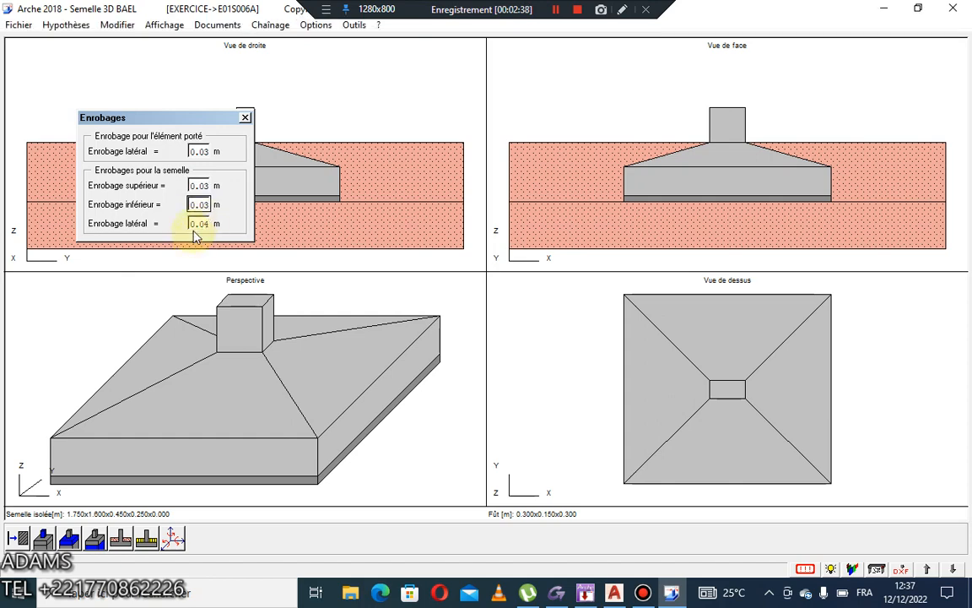
Step: Set the footing's lateral concrete cover to 0.03 m and finish the cover settings
{"action": "left_click", "coordinate": [199, 223]}
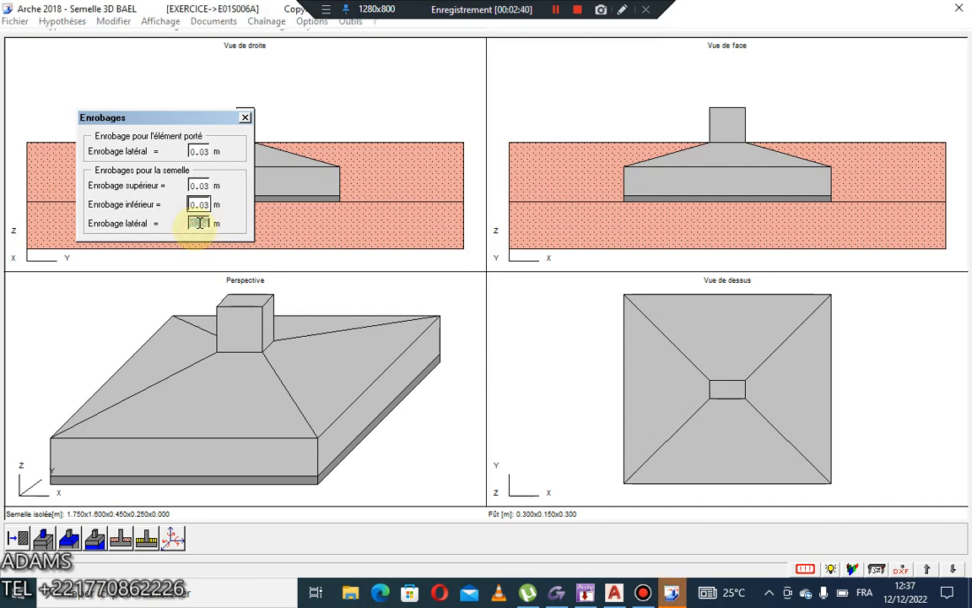
{"action": "key", "text": "BackSpace"}
{"action": "type", "text": ".0"}
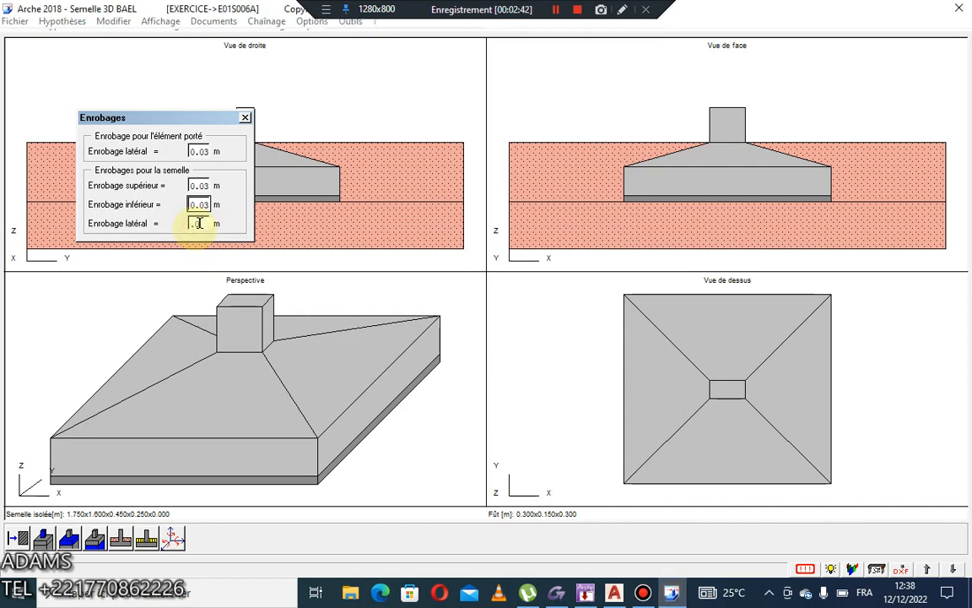
{"action": "type", "text": "4"}
{"action": "key", "text": "Return"}
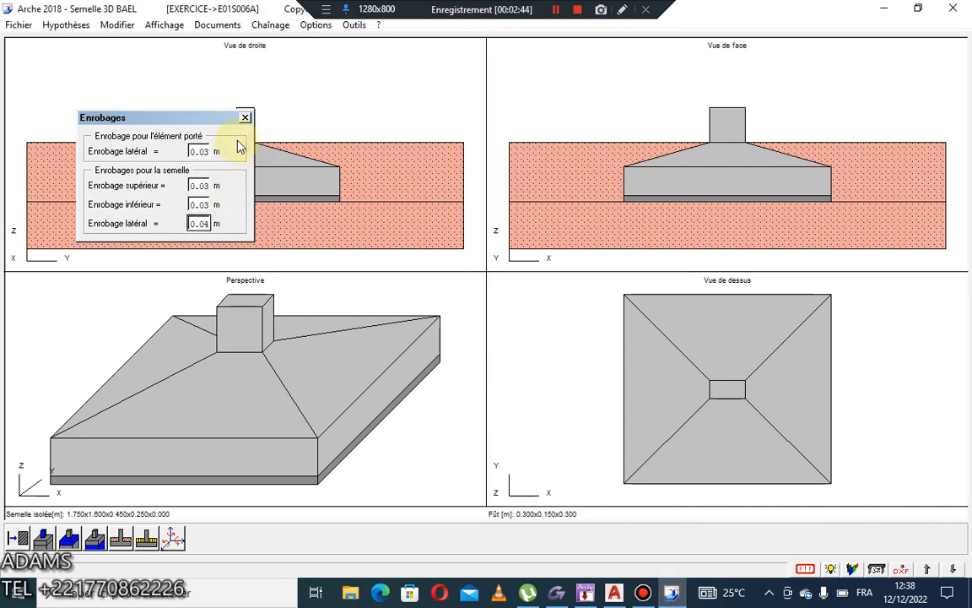
{"action": "left_click", "coordinate": [201, 223]}
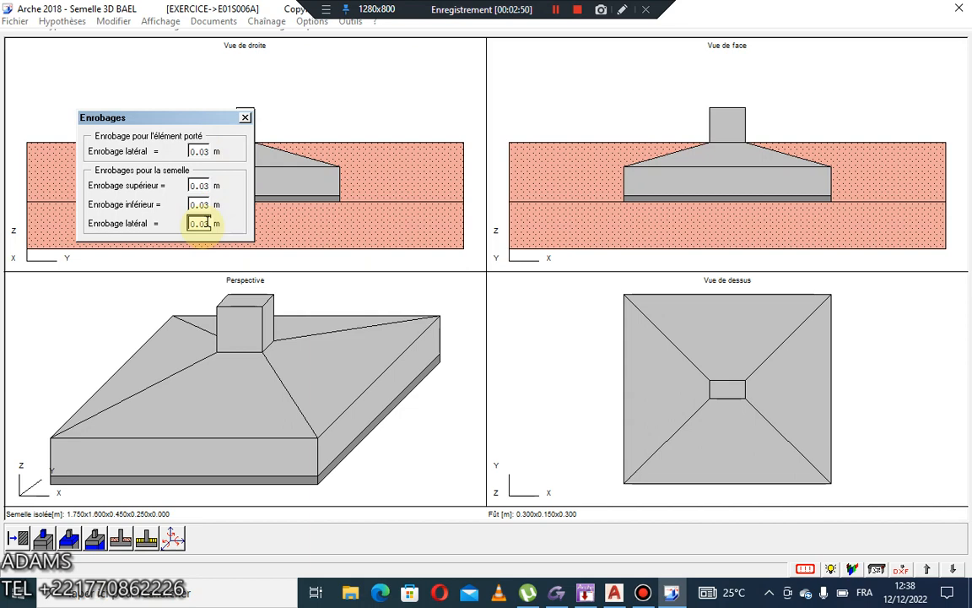
{"action": "left_click", "coordinate": [245, 117]}
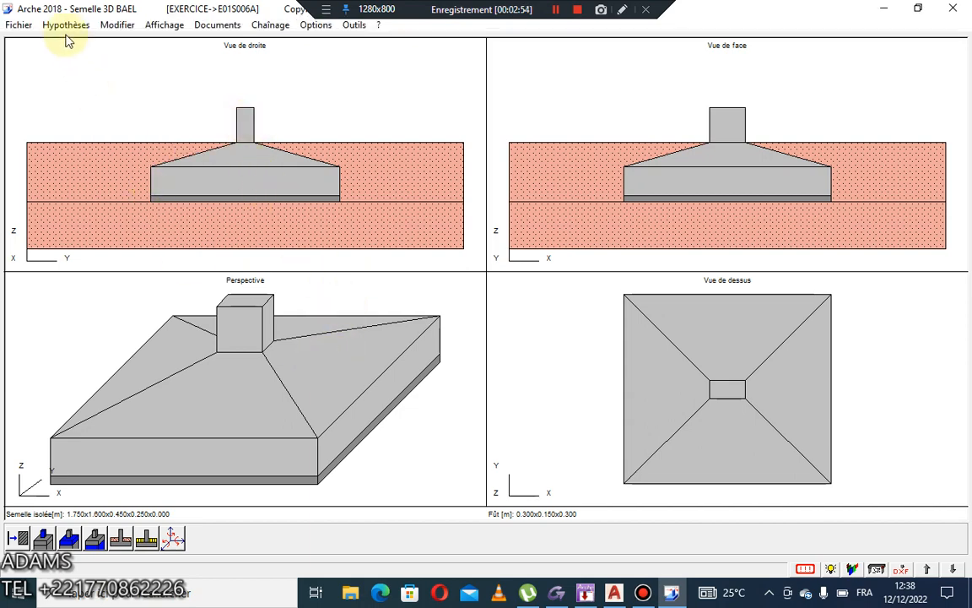
Step: Lock the underside level of the isolated footing (Inférieur semelle) at NGF -1.5 m
{"action": "double_click", "coordinate": [245, 181]}
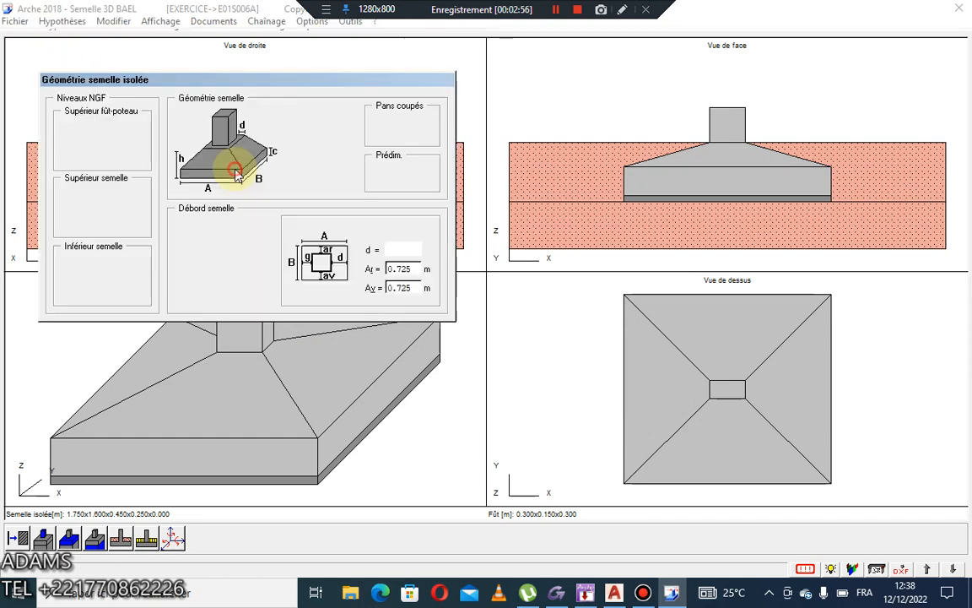
{"action": "left_click", "coordinate": [88, 268]}
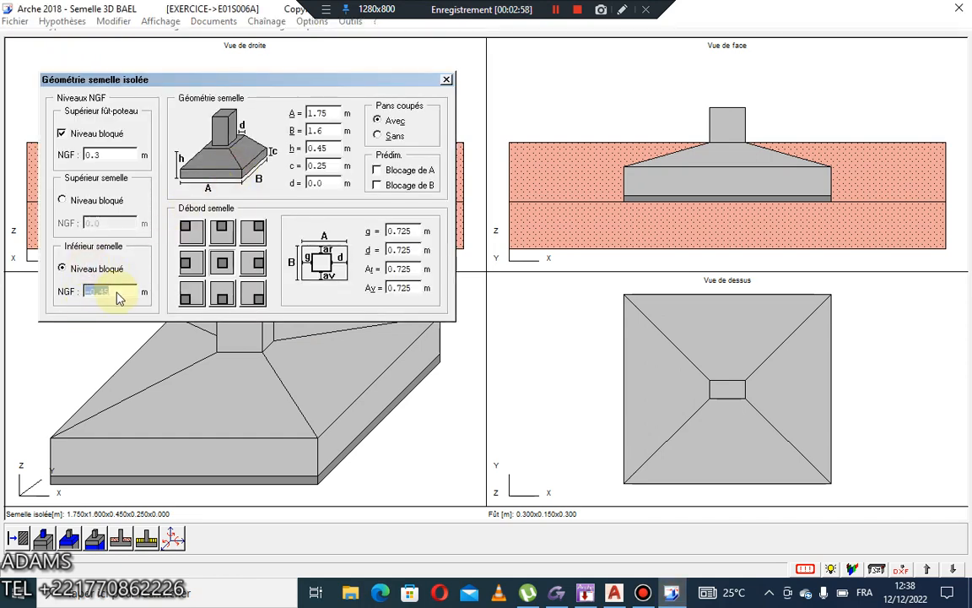
{"action": "double_click", "coordinate": [120, 286]}
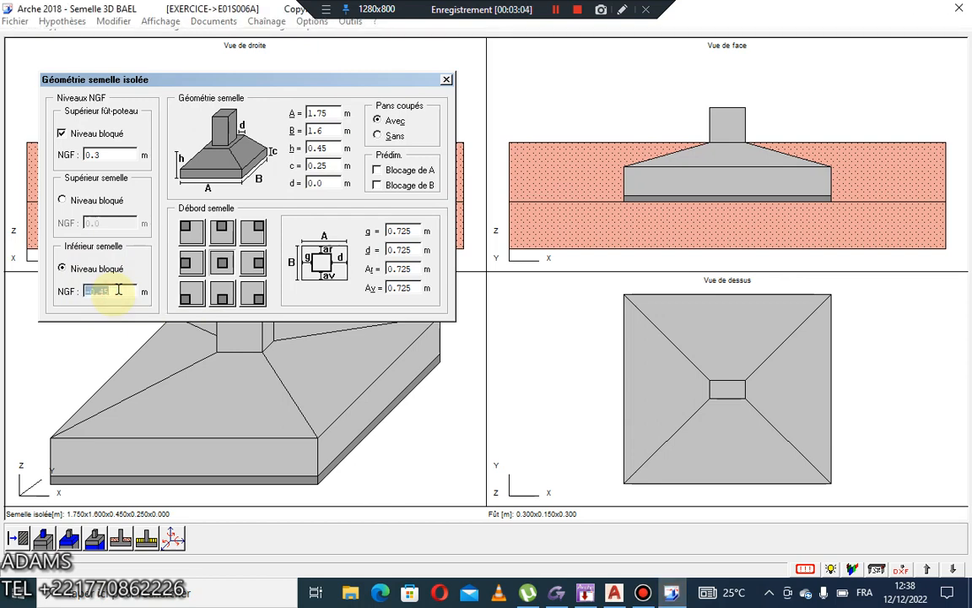
{"action": "type", "text": "-"}
{"action": "left_click", "coordinate": [337, 81]}
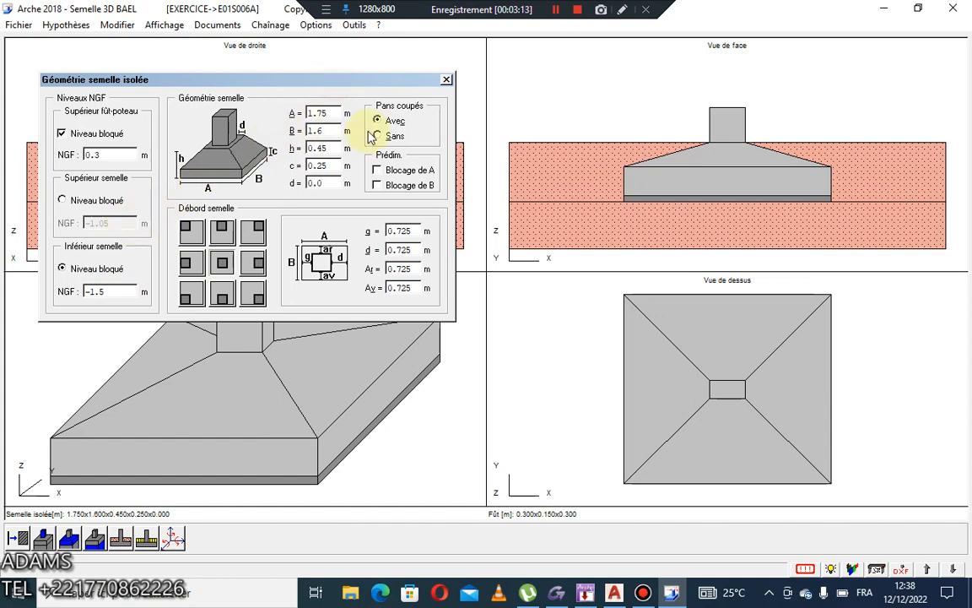
{"action": "left_click", "coordinate": [447, 81]}
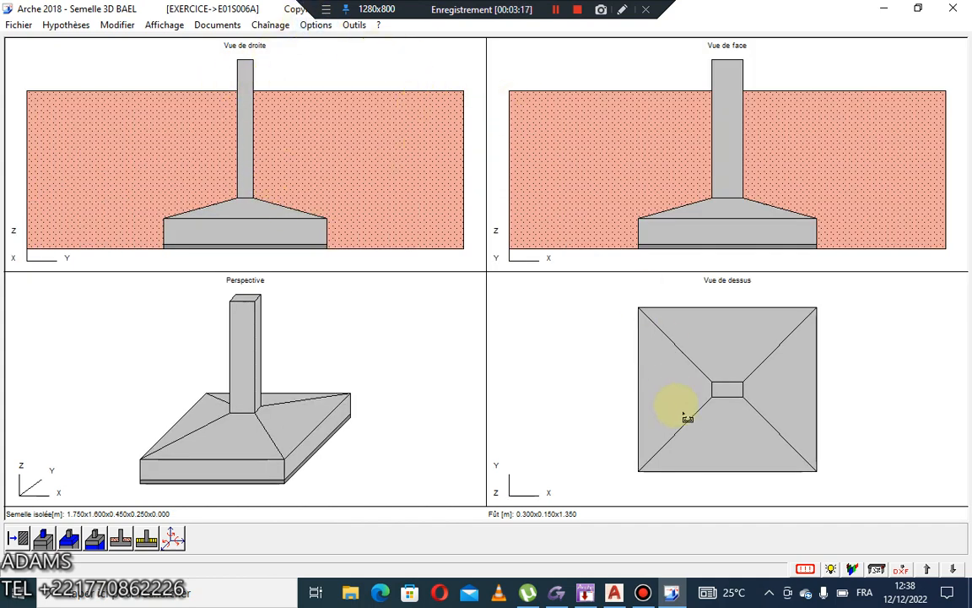
Step: Run the footing calculation, consult the error report for S 6 and close it
{"action": "left_click", "coordinate": [805, 568]}
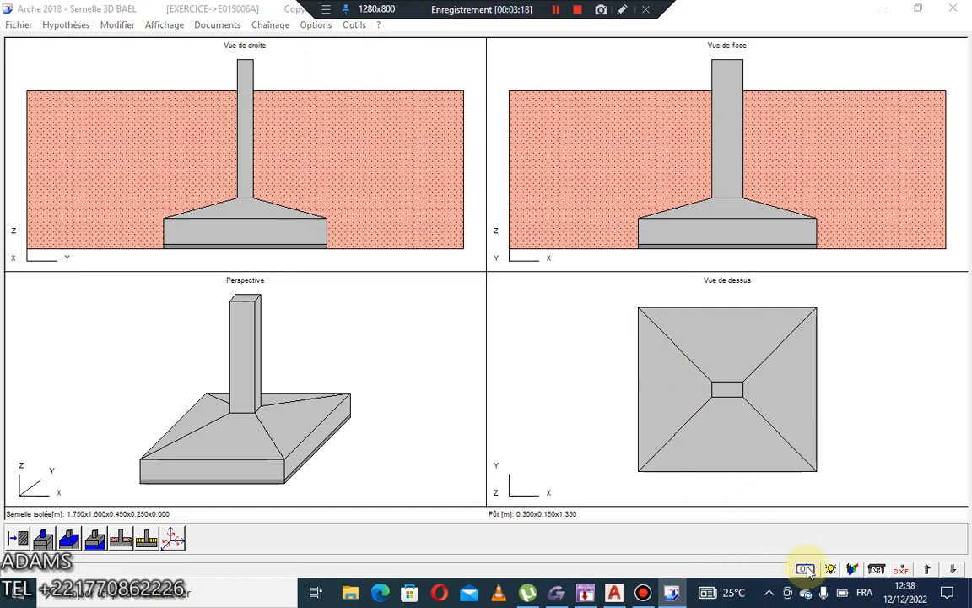
{"action": "left_click", "coordinate": [463, 346]}
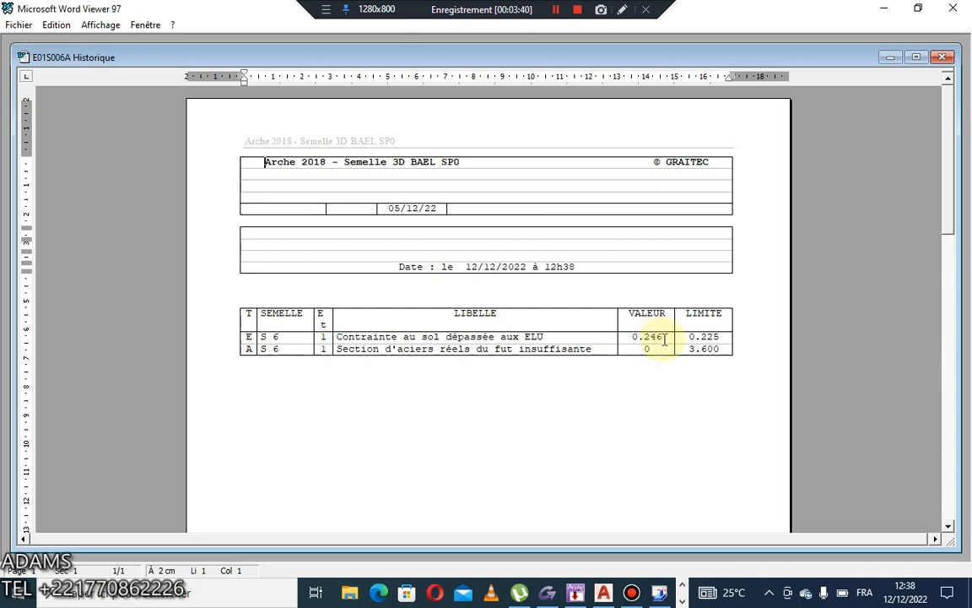
{"action": "left_click", "coordinate": [942, 57]}
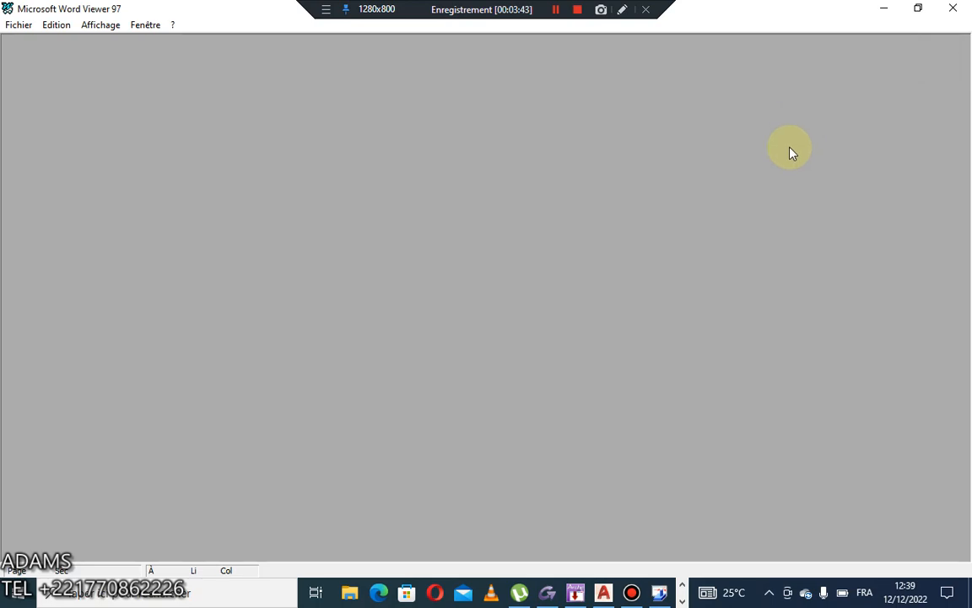
{"action": "left_click", "coordinate": [951, 10]}
Step: Set the isolated footing's total height h to 0.5 m
{"action": "double_click", "coordinate": [249, 426]}
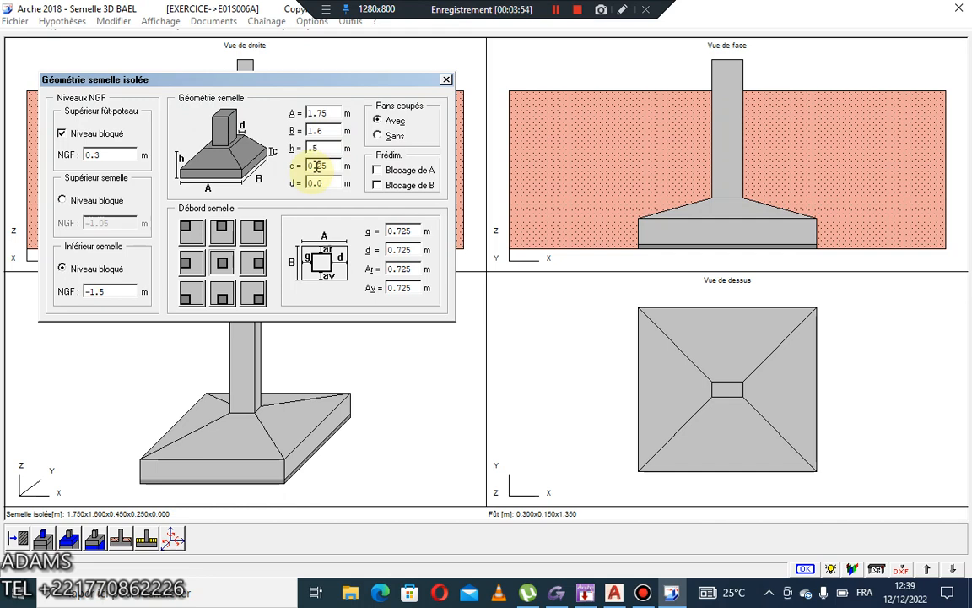
{"action": "left_click", "coordinate": [416, 83]}
{"action": "left_click", "coordinate": [447, 80]}
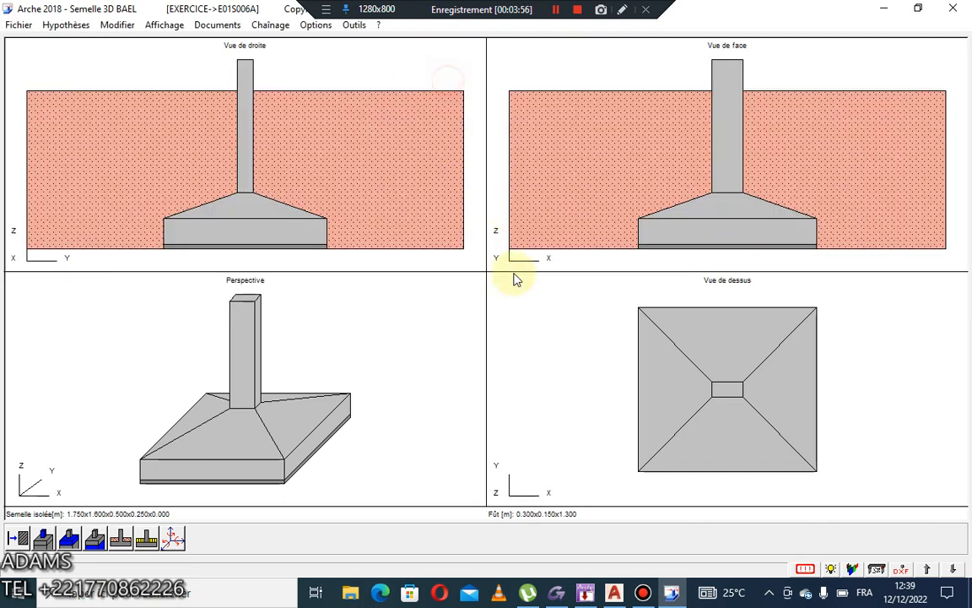
Step: Recalculate the footing with its new height and consult the resulting error report
{"action": "left_click", "coordinate": [809, 568]}
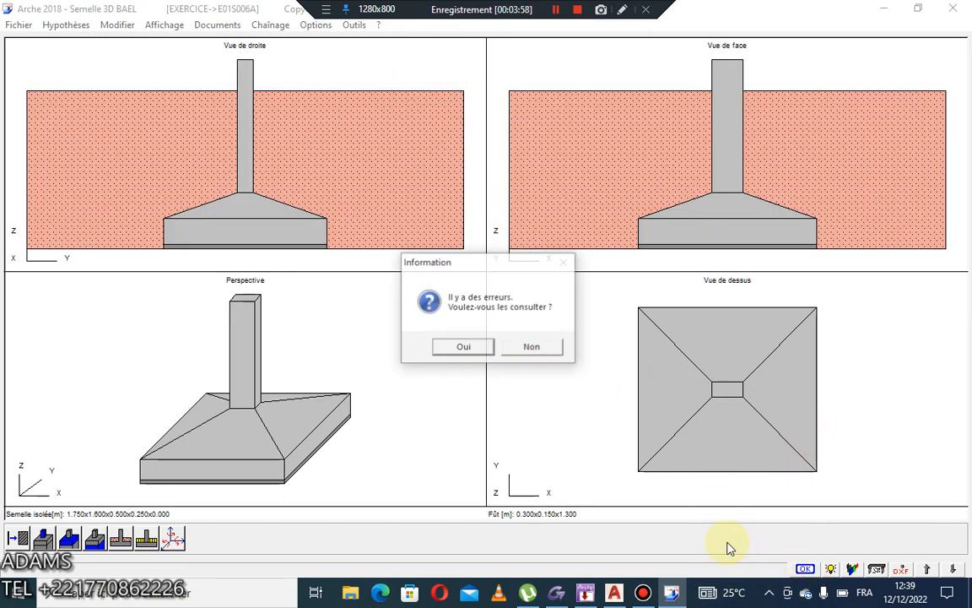
{"action": "left_click", "coordinate": [461, 347]}
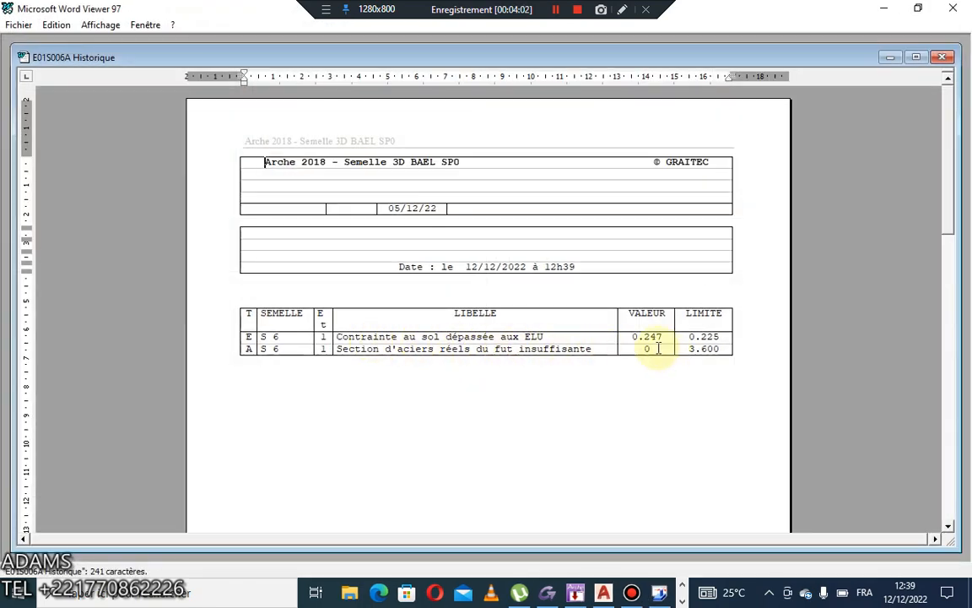
{"action": "left_click", "coordinate": [954, 8]}
Step: Try a footing dimension B of 1.75 m and recalculate to check the error report
{"action": "double_click", "coordinate": [245, 228]}
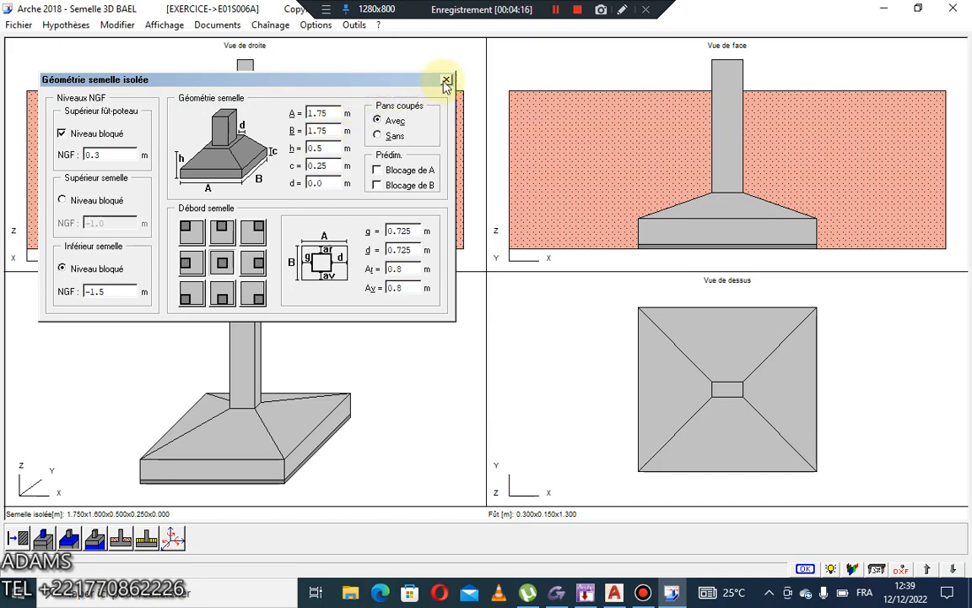
{"action": "left_click", "coordinate": [446, 80]}
{"action": "left_click", "coordinate": [805, 568]}
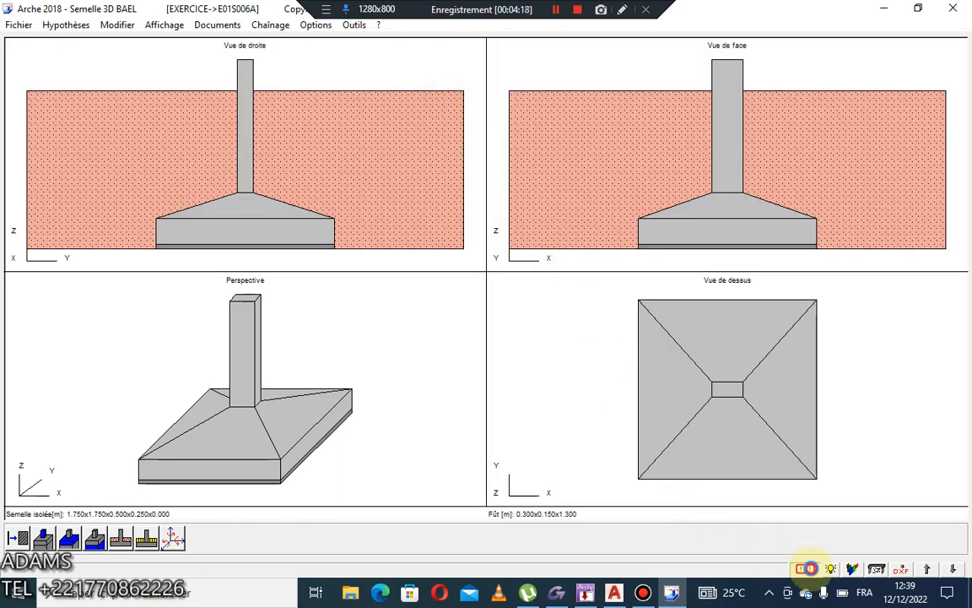
{"action": "left_click", "coordinate": [460, 347]}
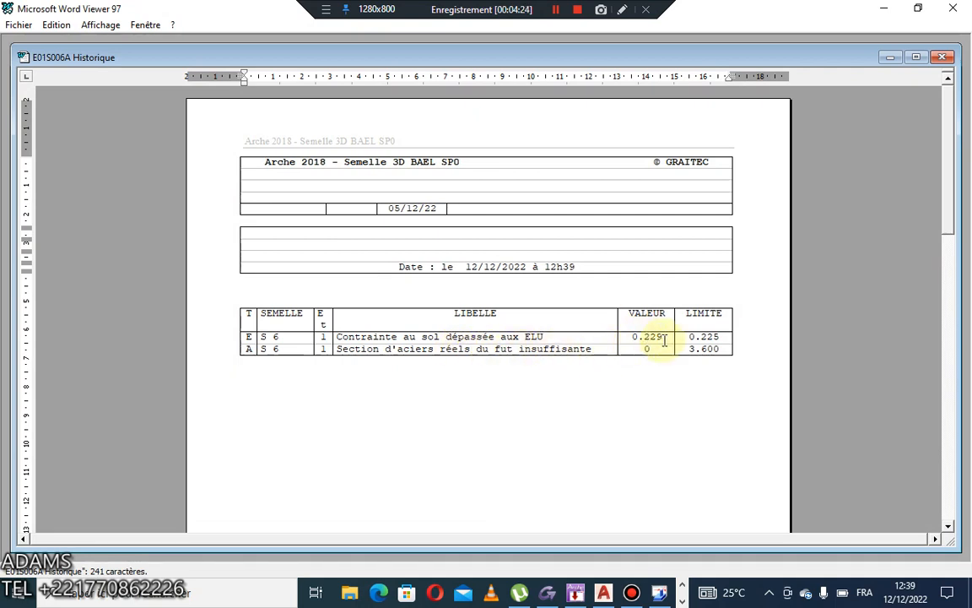
{"action": "left_click", "coordinate": [954, 8]}
Step: Set both plan dimensions A and B of the isolated footing to 1.8 m
{"action": "double_click", "coordinate": [256, 235]}
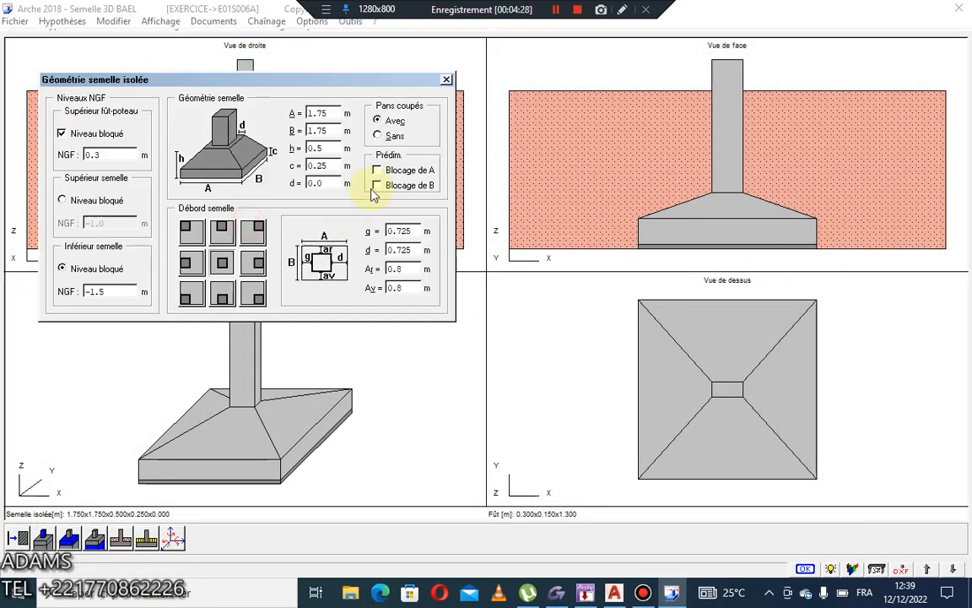
{"action": "double_click", "coordinate": [328, 114]}
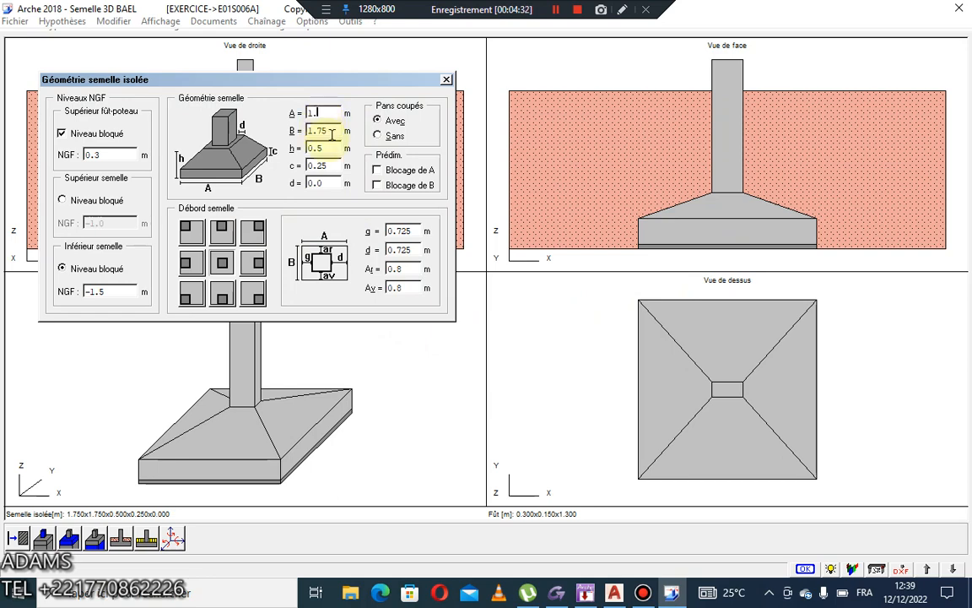
{"action": "type", "text": "1.8"}
{"action": "double_click", "coordinate": [333, 131]}
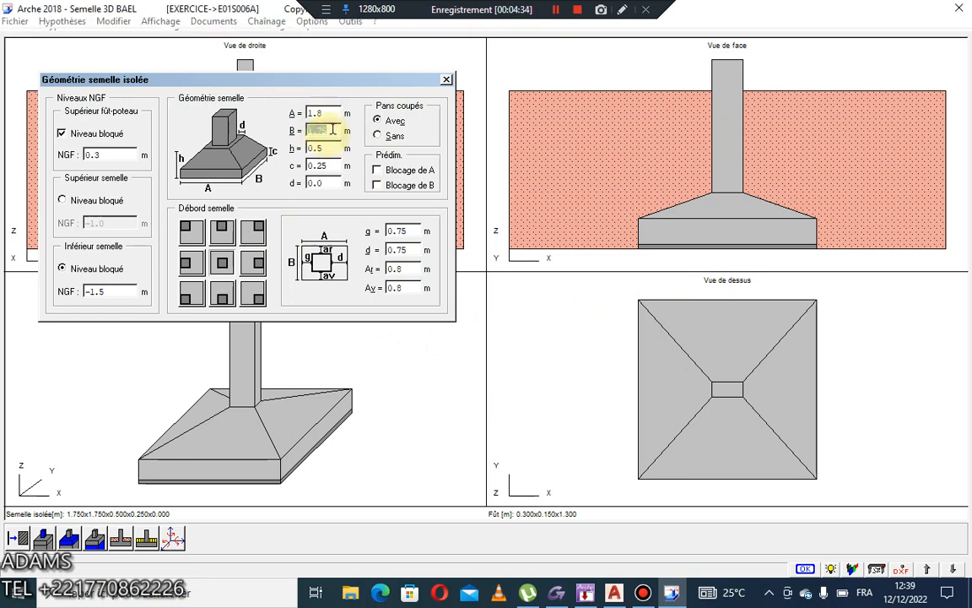
{"action": "type", "text": "1"}
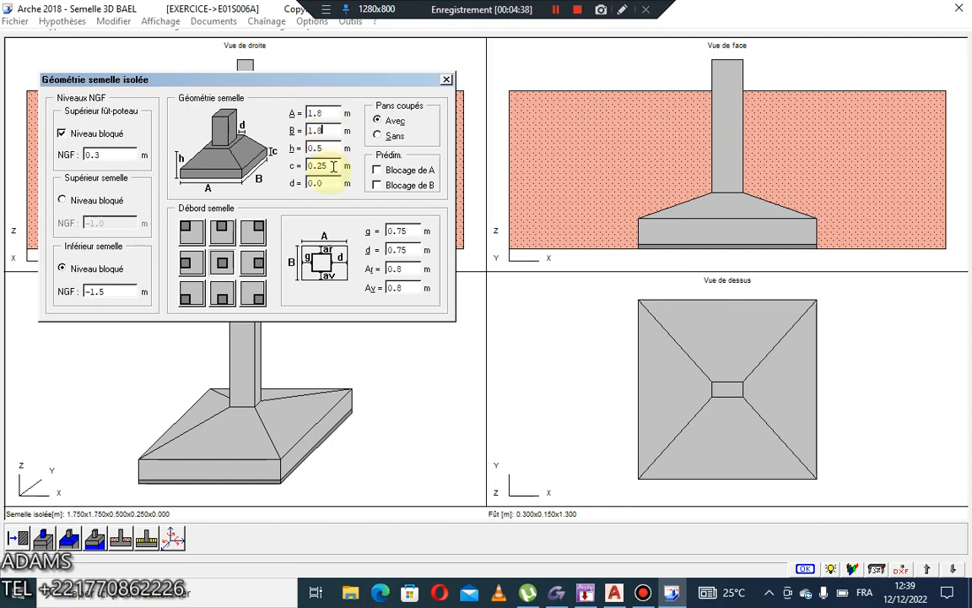
{"action": "left_click", "coordinate": [447, 80]}
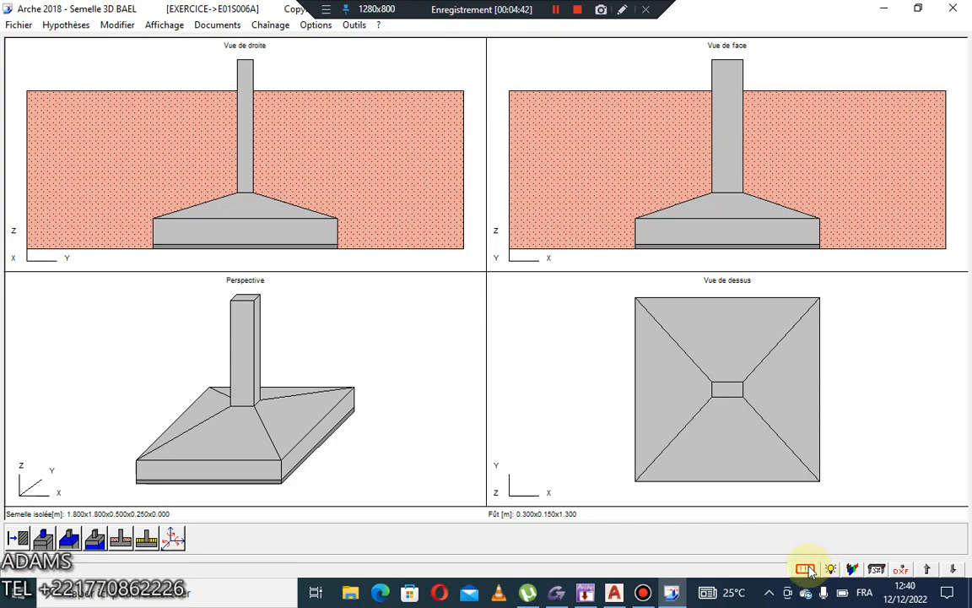
Step: Consult the error report for the enlarged footing and review its geometry settings
{"action": "left_click", "coordinate": [465, 346]}
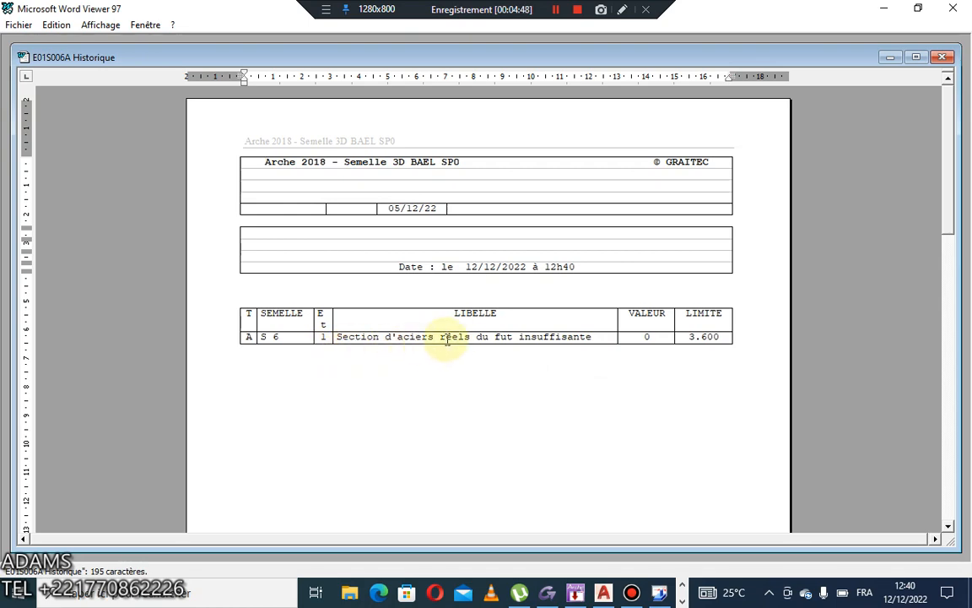
{"action": "left_click", "coordinate": [961, 8]}
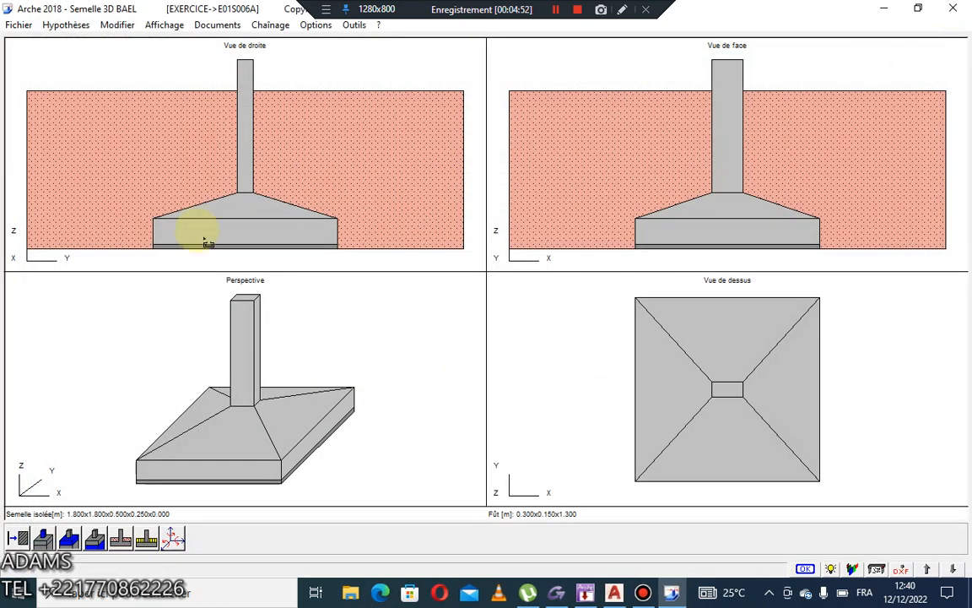
{"action": "double_click", "coordinate": [206, 226]}
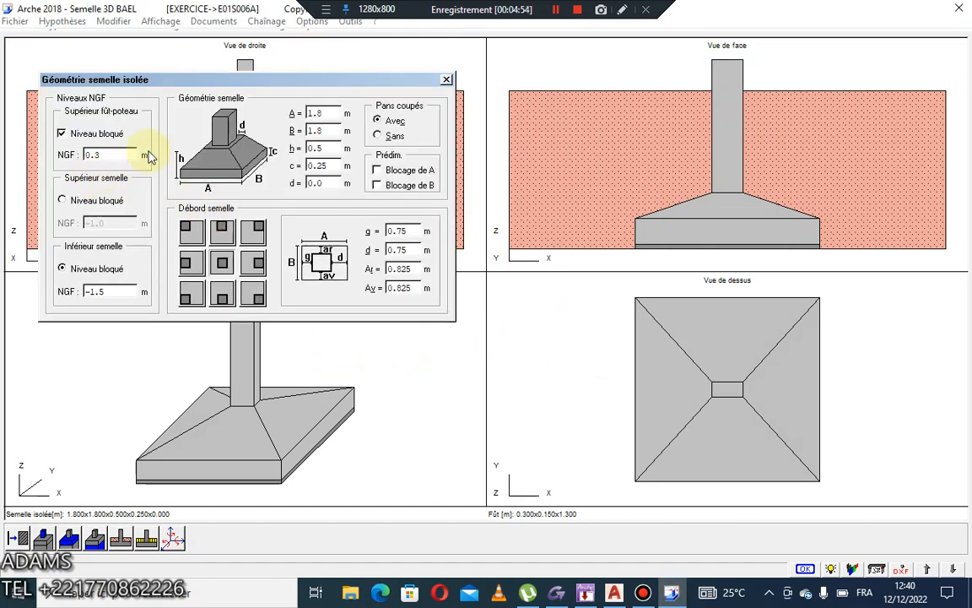
{"action": "left_click", "coordinate": [448, 80]}
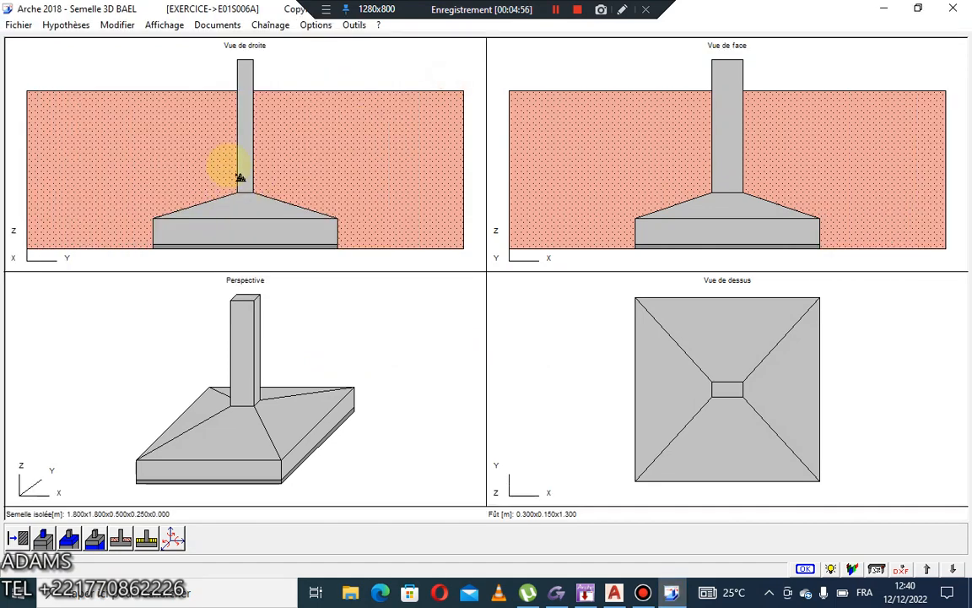
Step: Remove the rectangular shaft from the footing by setting the supported element to SANS
{"action": "left_click", "coordinate": [44, 538]}
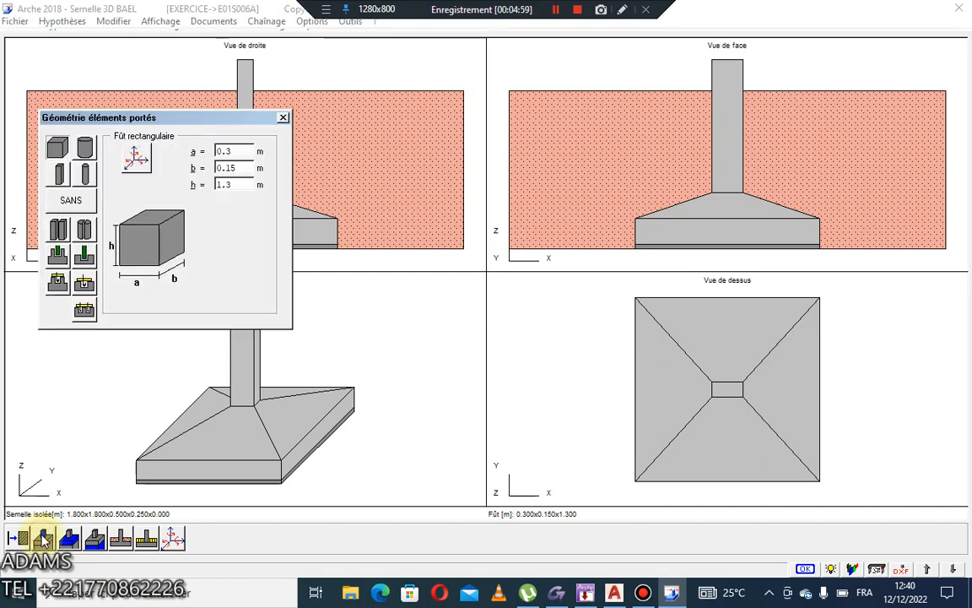
{"action": "left_click", "coordinate": [71, 201]}
{"action": "left_click", "coordinate": [280, 117]}
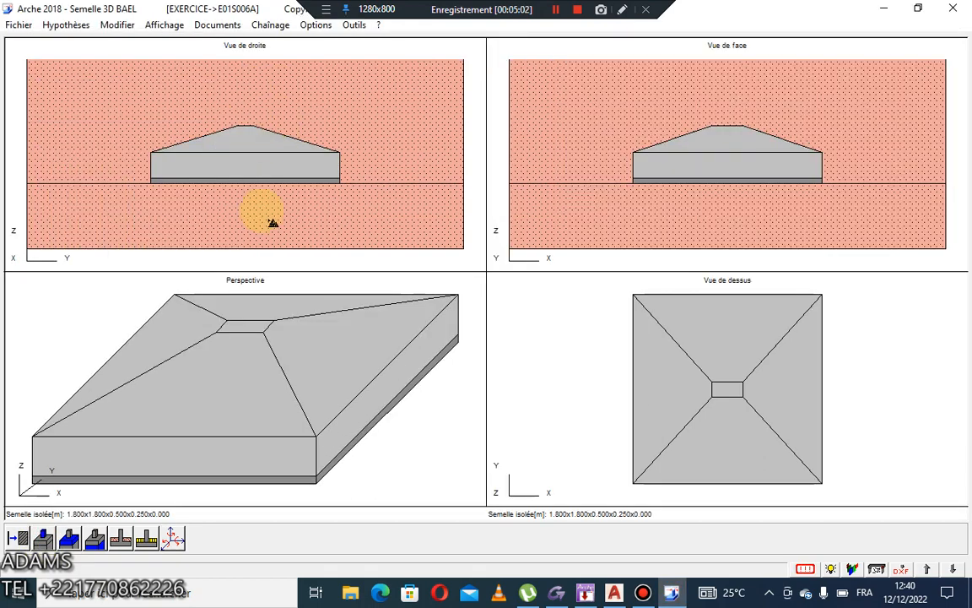
Step: Review the isolated footing's geometry settings and display its reinforcement drawing to examine the bars and bar schedule
{"action": "double_click", "coordinate": [190, 164]}
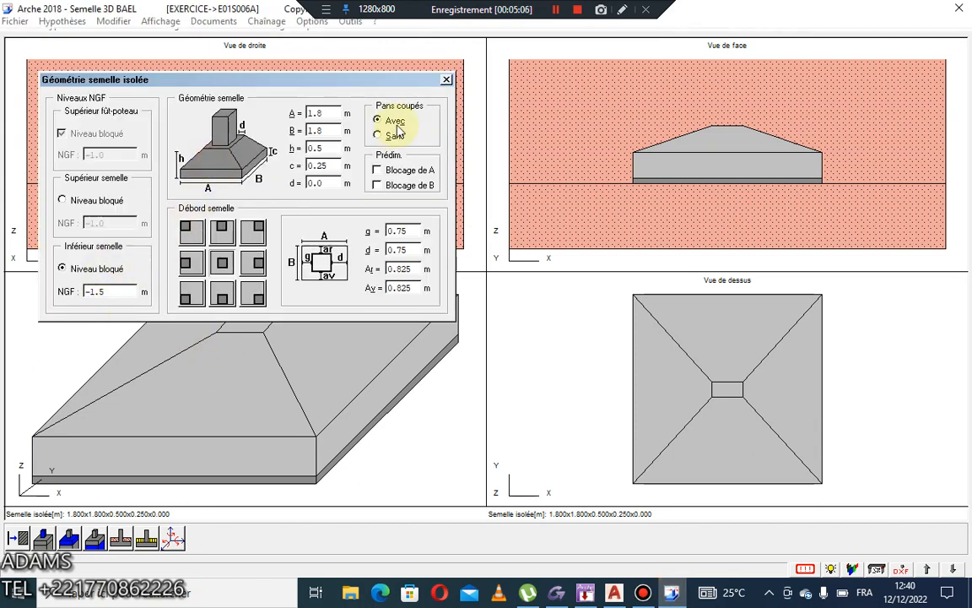
{"action": "left_click", "coordinate": [448, 78]}
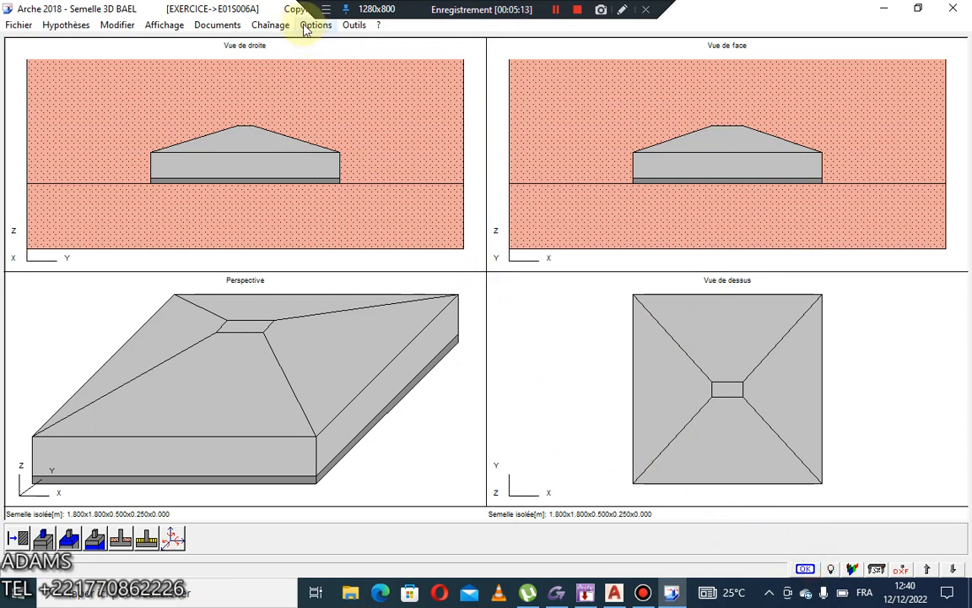
{"action": "left_click", "coordinate": [167, 26]}
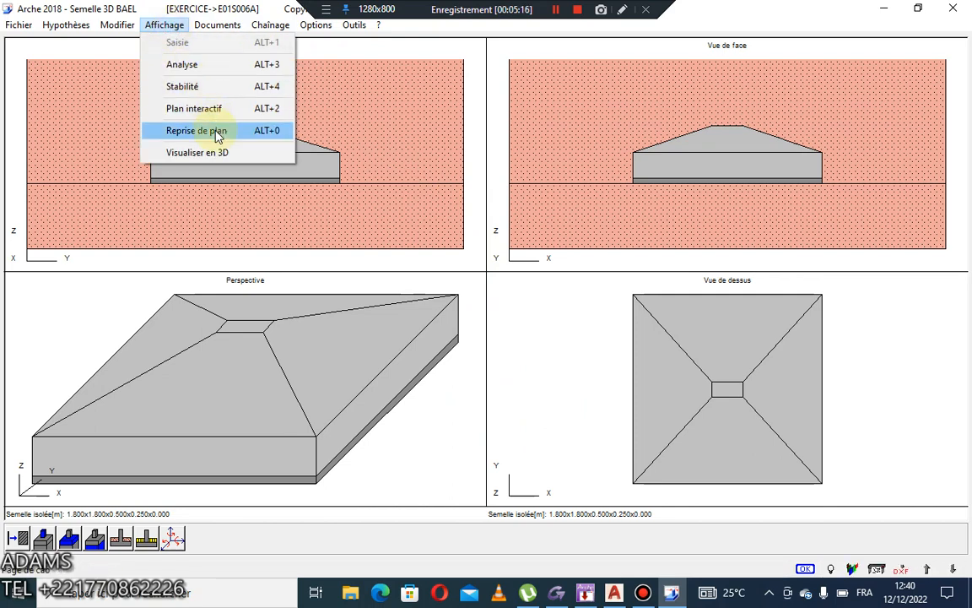
{"action": "left_click", "coordinate": [217, 132]}
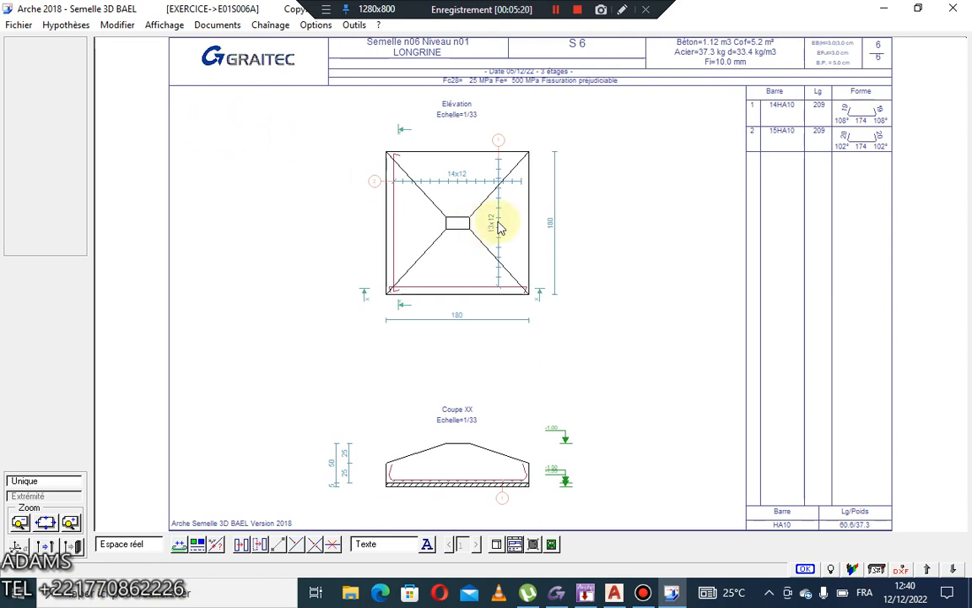
{"action": "scroll", "coordinate": [482, 86], "scroll_direction": "up", "scroll_amount": 2}
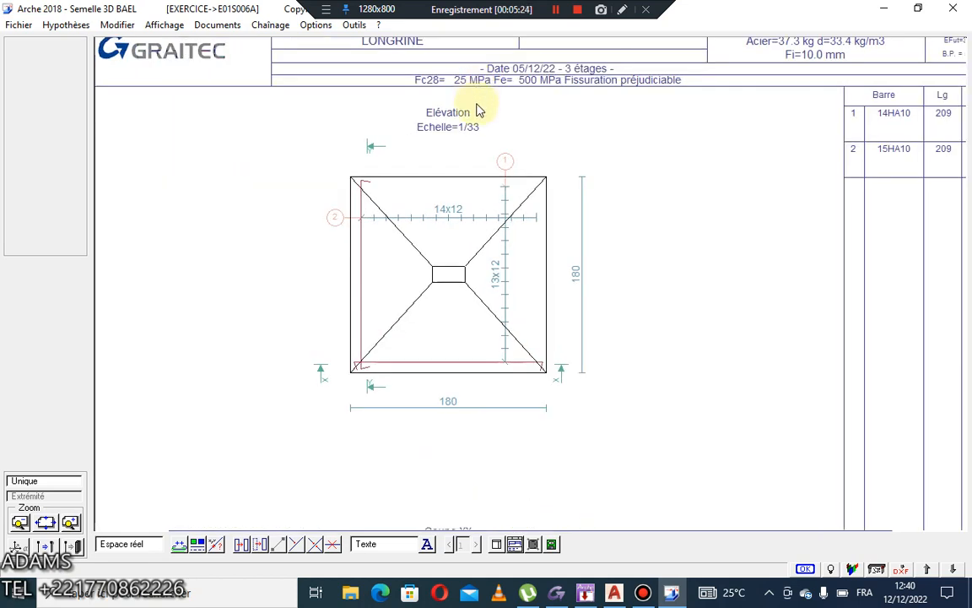
{"action": "scroll", "coordinate": [479, 111], "scroll_direction": "down", "scroll_amount": 2}
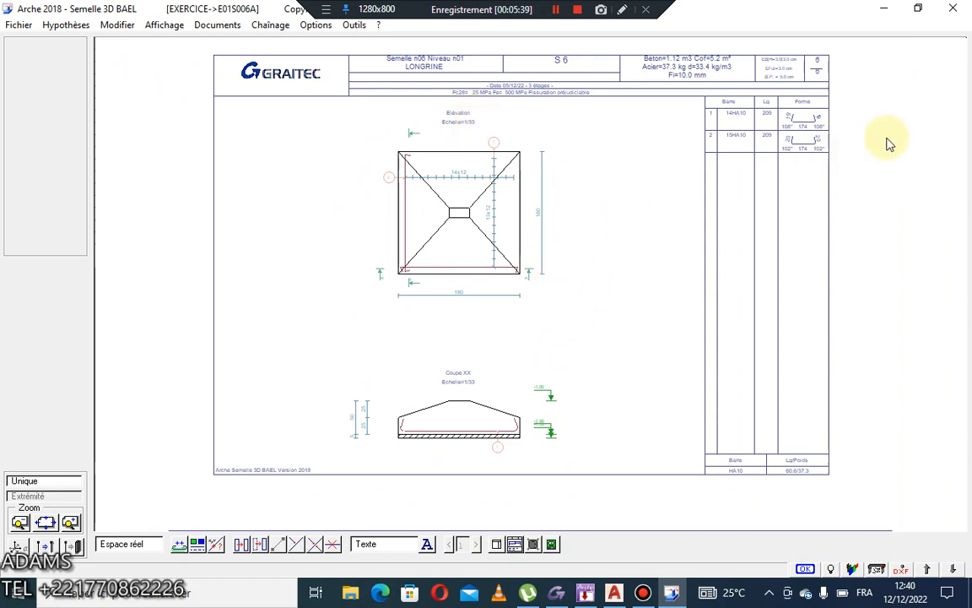
Step: Quit the Semelle 3D BAEL module with the footing file saved and import the resized footing into the Ossature model
{"action": "left_click", "coordinate": [954, 8]}
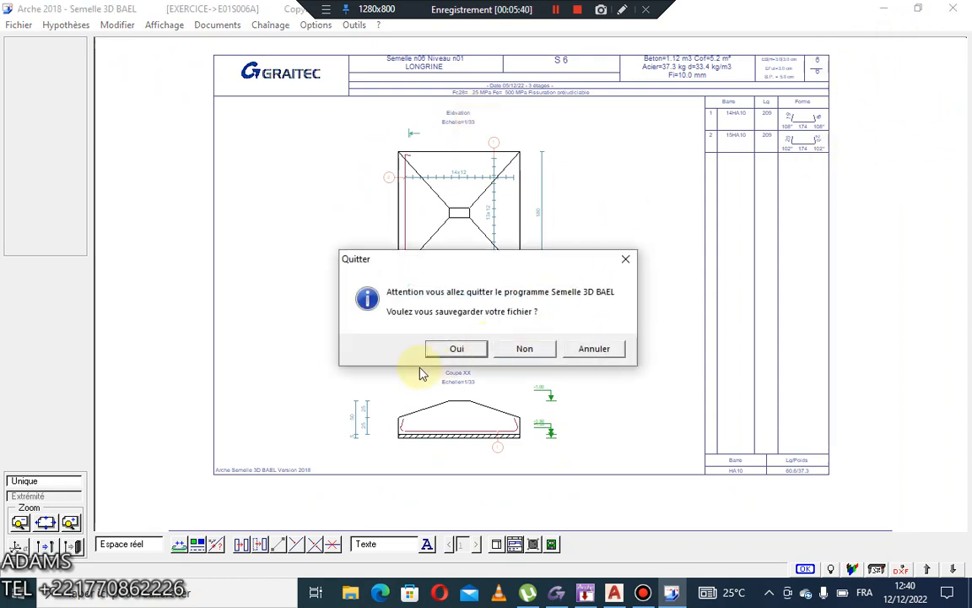
{"action": "left_click", "coordinate": [443, 348]}
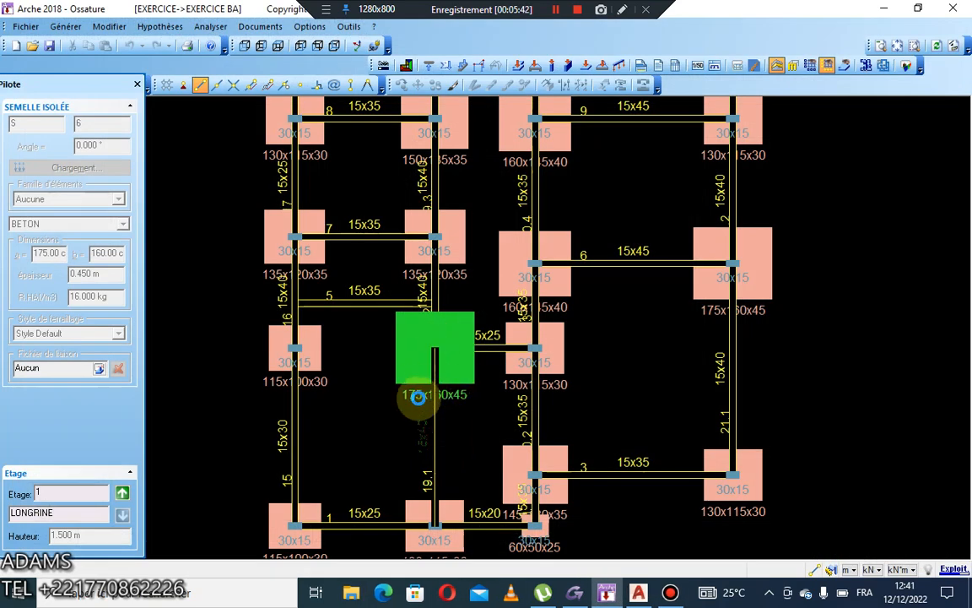
{"action": "left_click", "coordinate": [507, 332]}
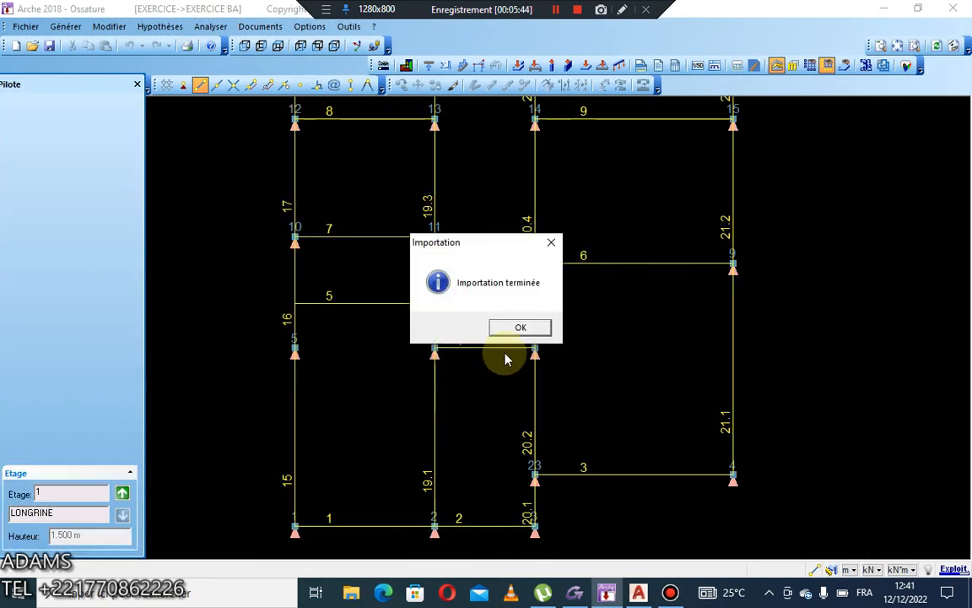
{"action": "left_click", "coordinate": [519, 327]}
Step: Examine how the 60x50x25 corner footing sits against the neighbouring 145x130x35 footing on the LONGRINE level
{"action": "scroll", "coordinate": [447, 364], "scroll_direction": "up", "scroll_amount": 3}
{"action": "scroll", "coordinate": [447, 364], "scroll_direction": "down", "scroll_amount": 3}
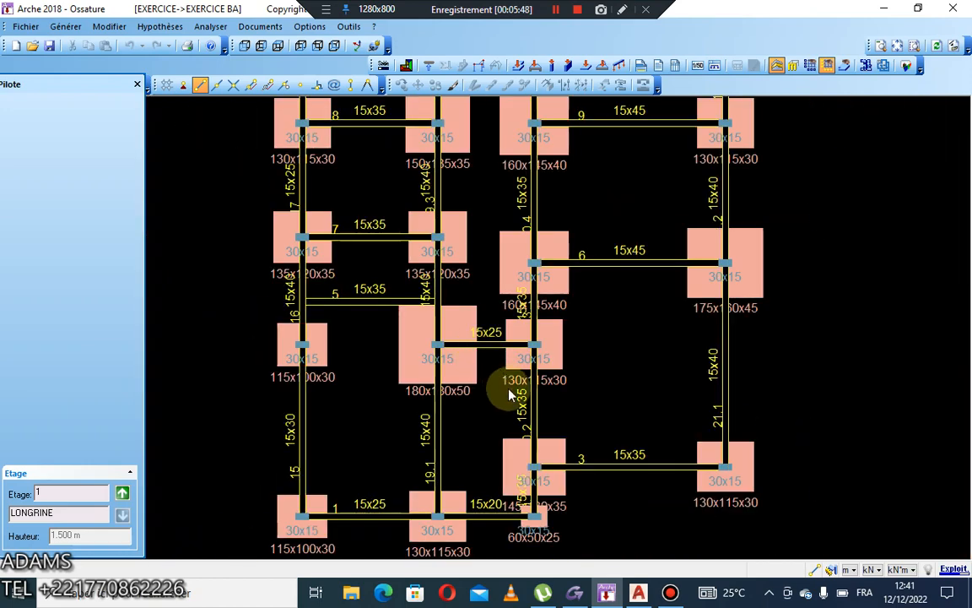
{"action": "scroll", "coordinate": [495, 372], "scroll_direction": "up", "scroll_amount": 4}
{"action": "scroll", "coordinate": [481, 378], "scroll_direction": "up", "scroll_amount": 2}
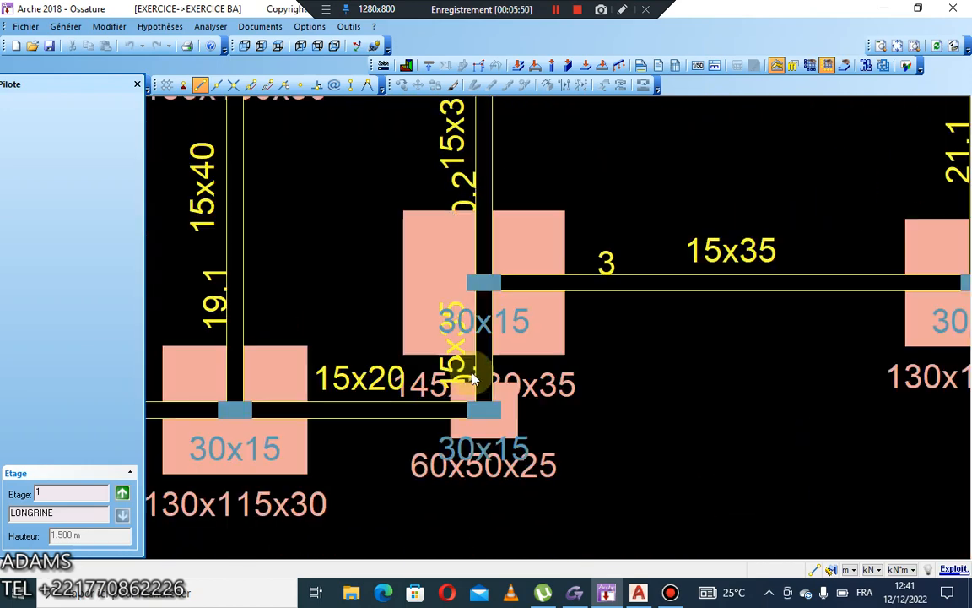
{"action": "scroll", "coordinate": [521, 380], "scroll_direction": "up", "scroll_amount": 2}
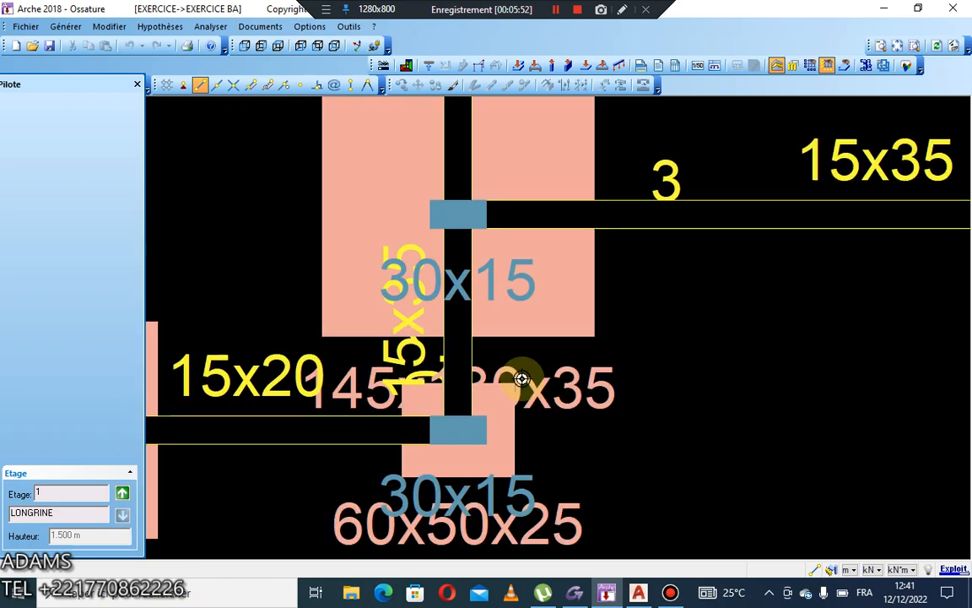
{"action": "scroll", "coordinate": [522, 379], "scroll_direction": "down", "scroll_amount": 2}
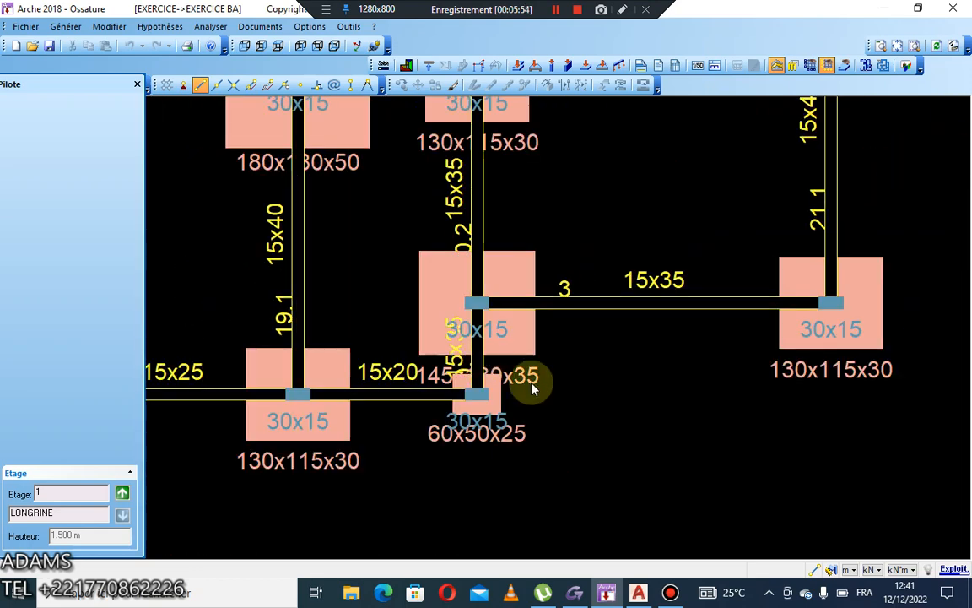
{"action": "scroll", "coordinate": [823, 389], "scroll_direction": "down", "scroll_amount": 1}
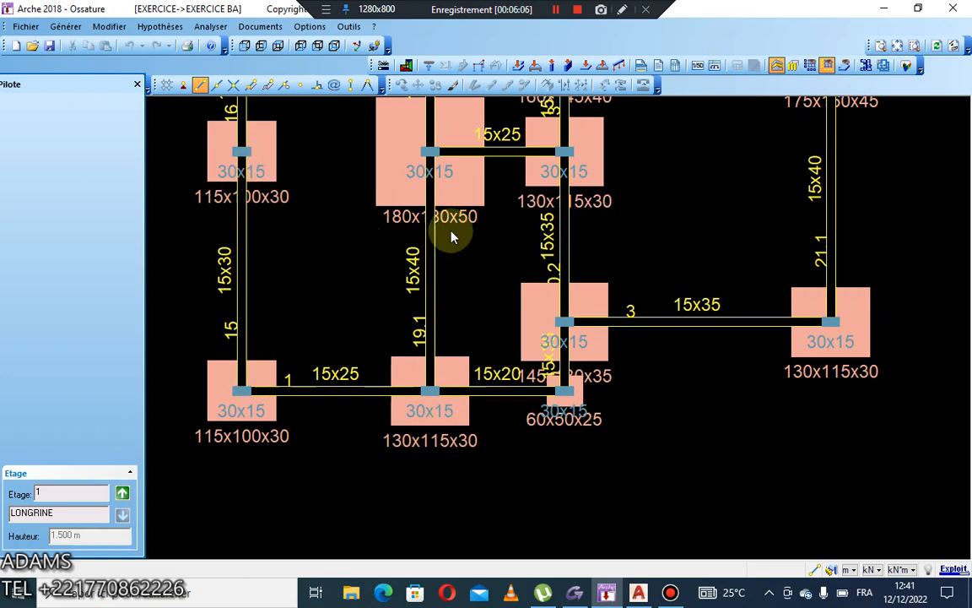
Step: Examine the footing sizes across the whole LONGRINE foundation plan, from the corner footings up to beams 13 and 14
{"action": "middle_click_drag", "start_coordinate": [451, 237], "coordinate": [544, 444]}
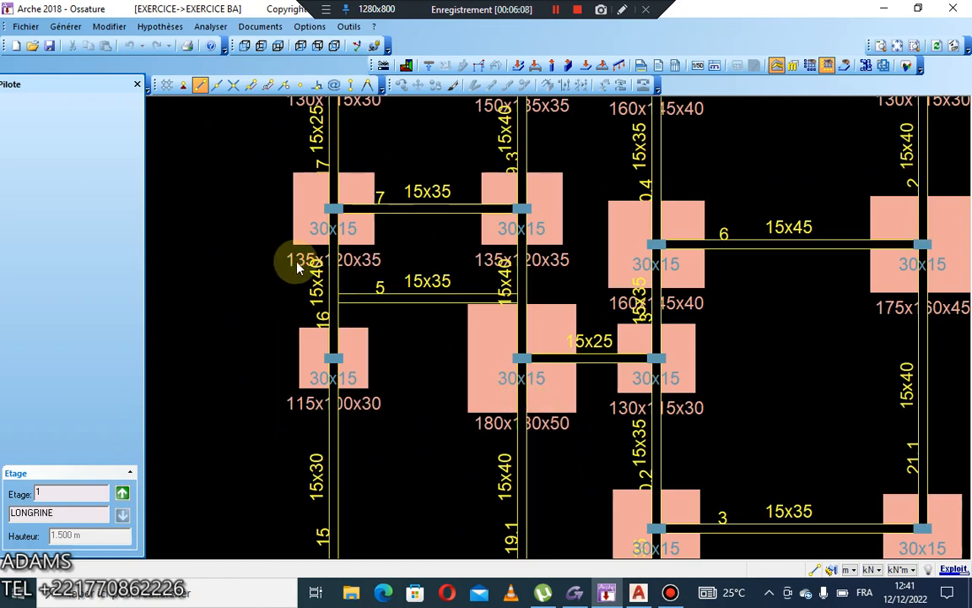
{"action": "middle_click_drag", "start_coordinate": [419, 327], "coordinate": [416, 124]}
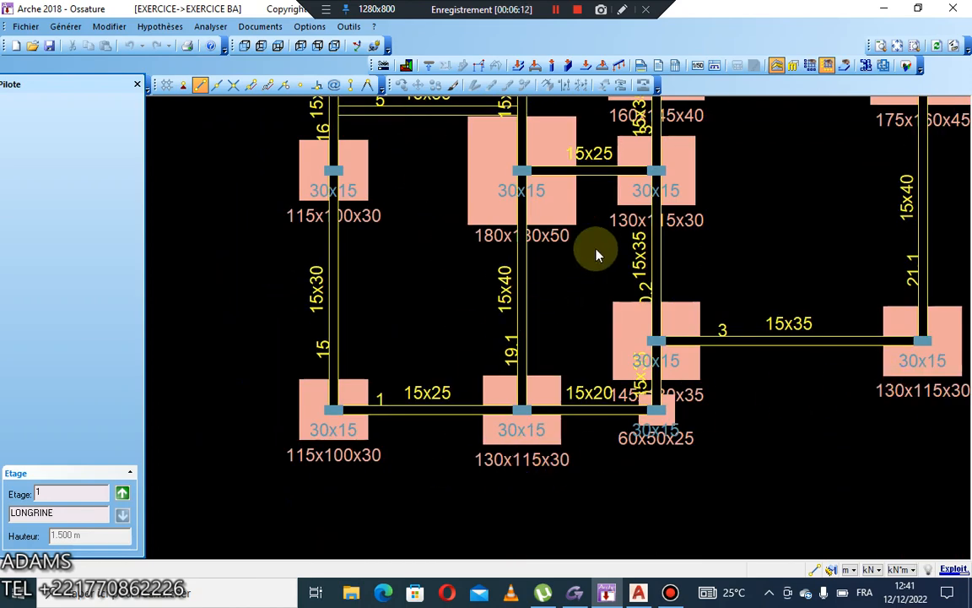
{"action": "middle_click_drag", "start_coordinate": [596, 255], "coordinate": [532, 364]}
{"action": "mouse_move", "coordinate": [596, 201]}
{"action": "middle_mouse_down"}
{"action": "mouse_move", "coordinate": [605, 352]}
{"action": "mouse_move", "coordinate": [621, 342]}
{"action": "middle_mouse_up"}
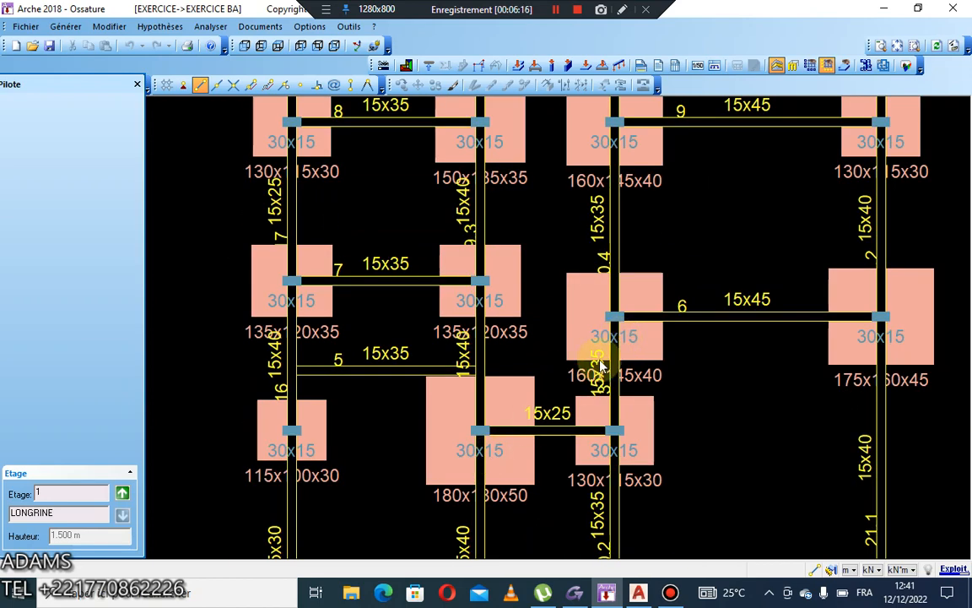
{"action": "middle_click_drag", "start_coordinate": [615, 227], "coordinate": [624, 358]}
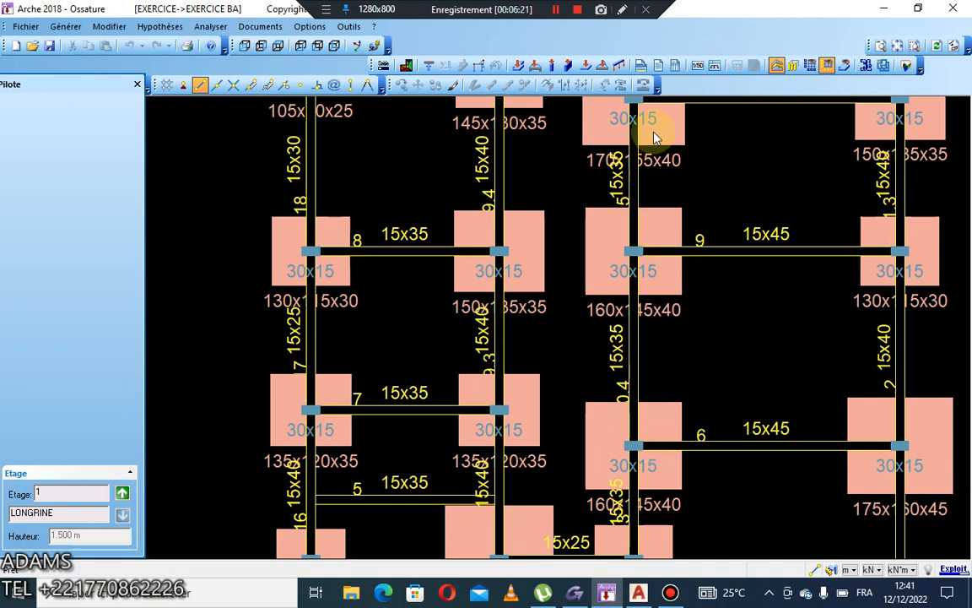
{"action": "scroll", "coordinate": [656, 138], "scroll_direction": "down", "scroll_amount": 1}
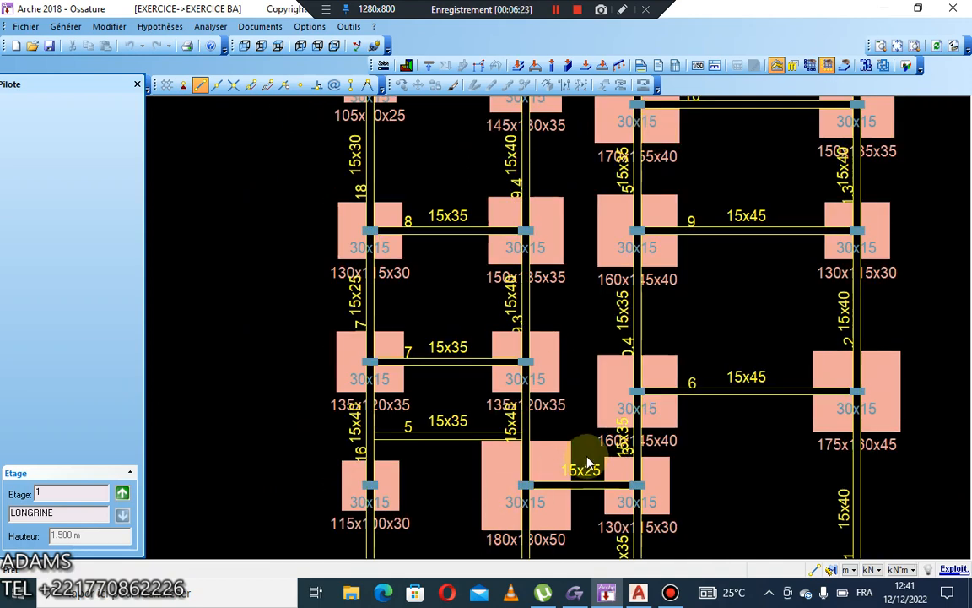
{"action": "middle_click_drag", "start_coordinate": [628, 156], "coordinate": [639, 331]}
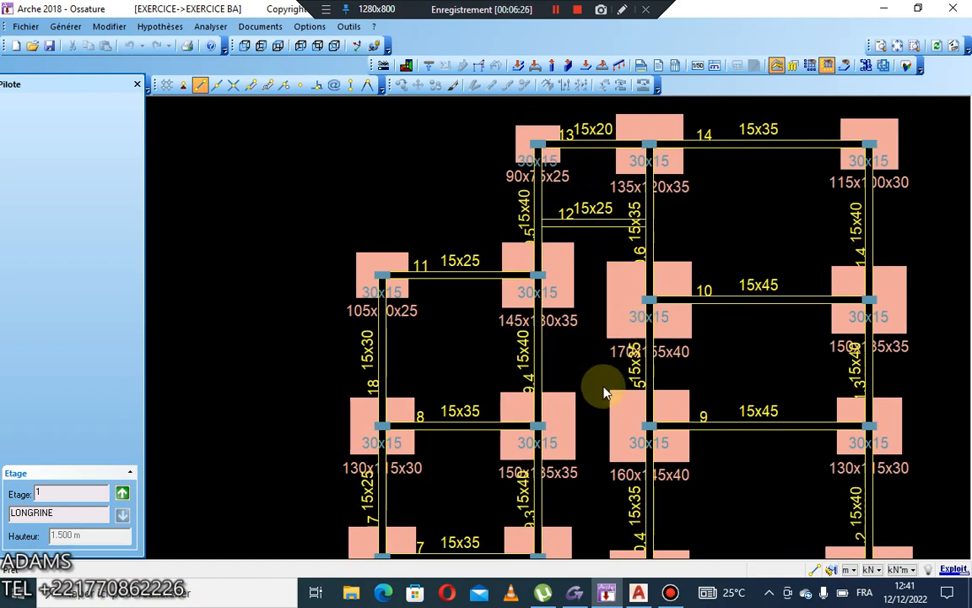
{"action": "middle_click_drag", "start_coordinate": [544, 464], "coordinate": [525, 381]}
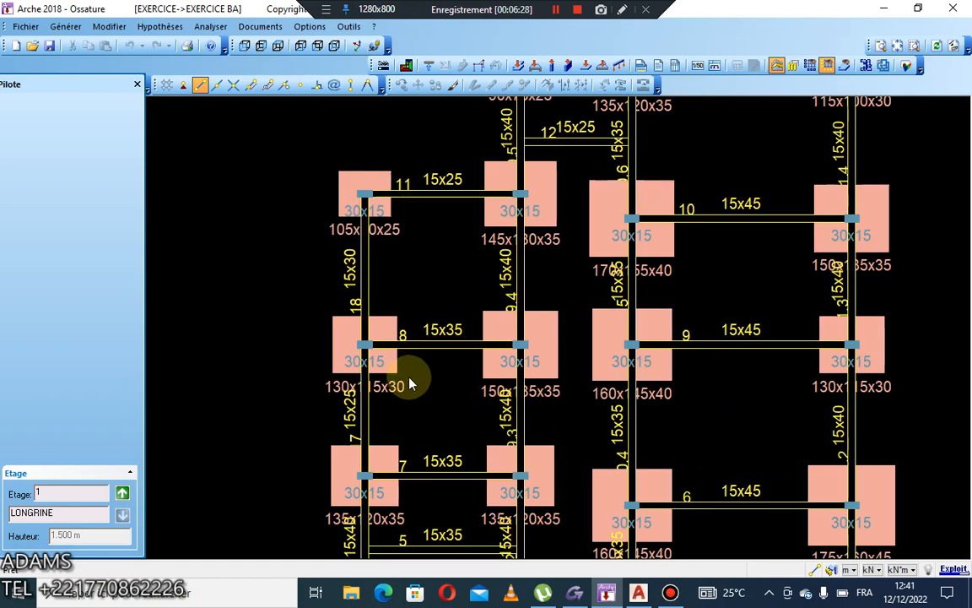
{"action": "middle_click_drag", "start_coordinate": [379, 405], "coordinate": [396, 163]}
{"action": "scroll", "coordinate": [402, 156], "scroll_direction": "down", "scroll_amount": 3}
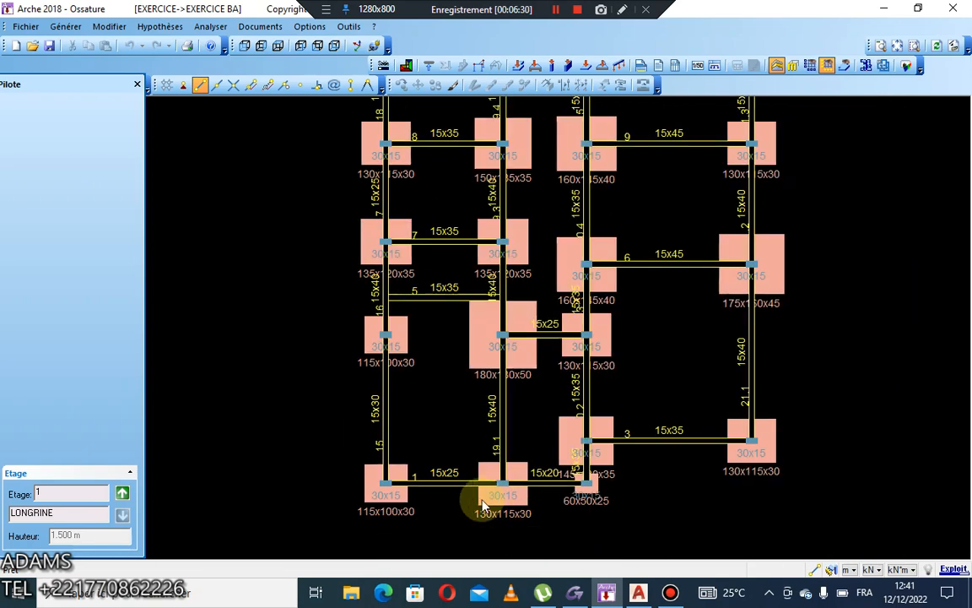
{"action": "middle_click_drag", "start_coordinate": [512, 254], "coordinate": [518, 432]}
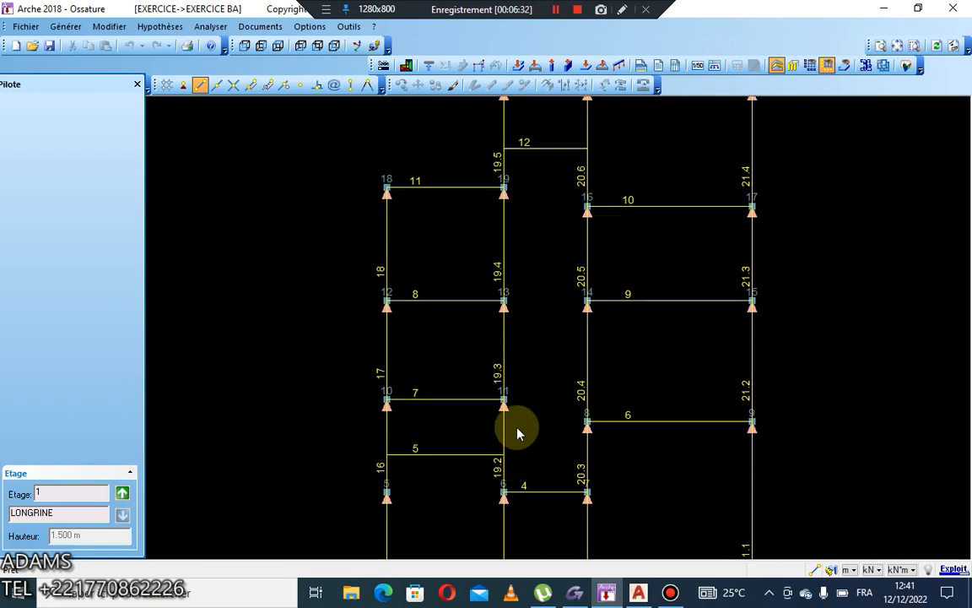
{"action": "scroll", "coordinate": [561, 228], "scroll_direction": "up", "scroll_amount": 2}
{"action": "scroll", "coordinate": [557, 238], "scroll_direction": "up", "scroll_amount": 1}
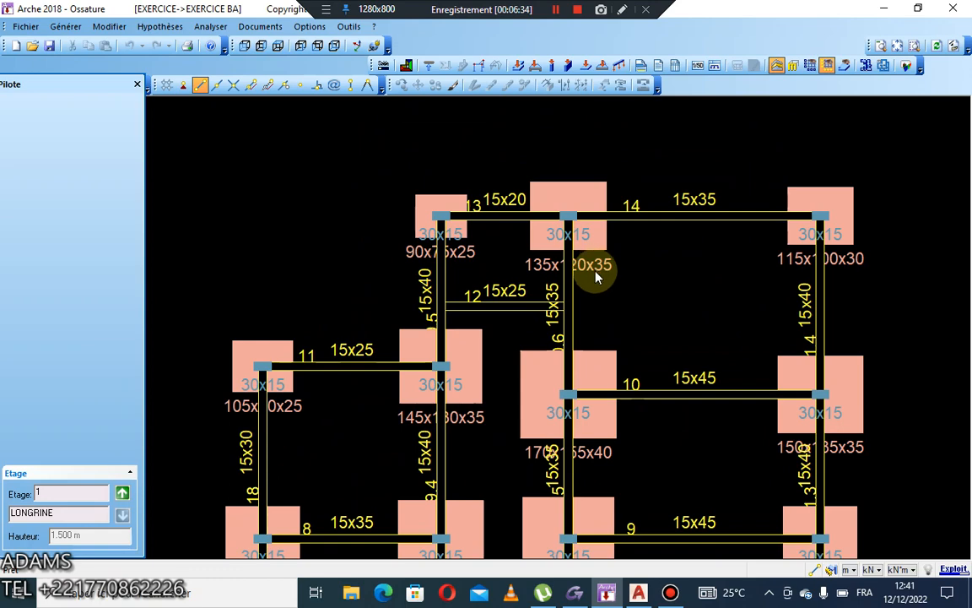
{"action": "scroll", "coordinate": [598, 274], "scroll_direction": "down", "scroll_amount": 3}
{"action": "middle_click_drag", "start_coordinate": [575, 389], "coordinate": [581, 210]}
{"action": "middle_click_drag", "start_coordinate": [514, 419], "coordinate": [577, 213]}
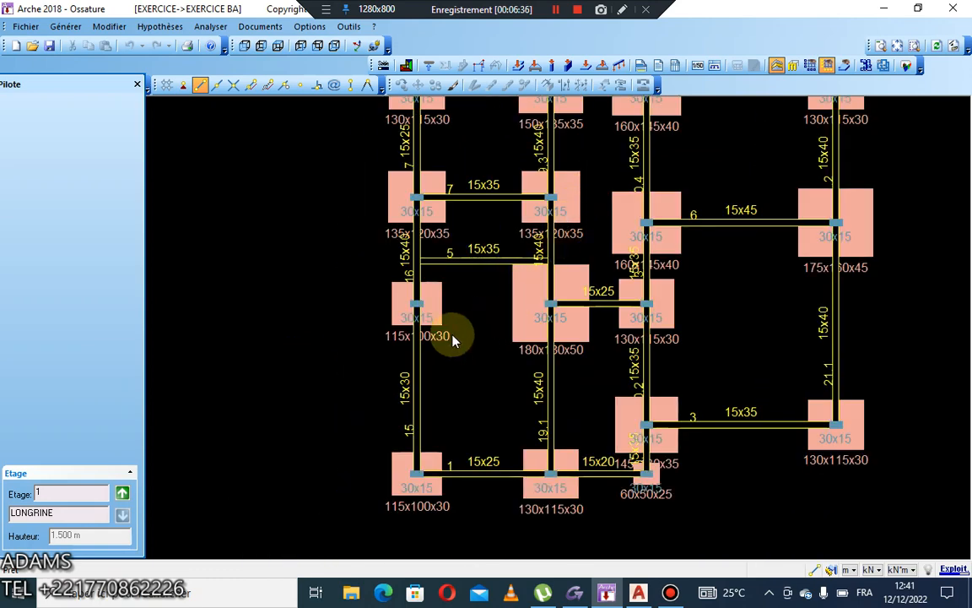
{"action": "scroll", "coordinate": [434, 243], "scroll_direction": "down", "scroll_amount": 1}
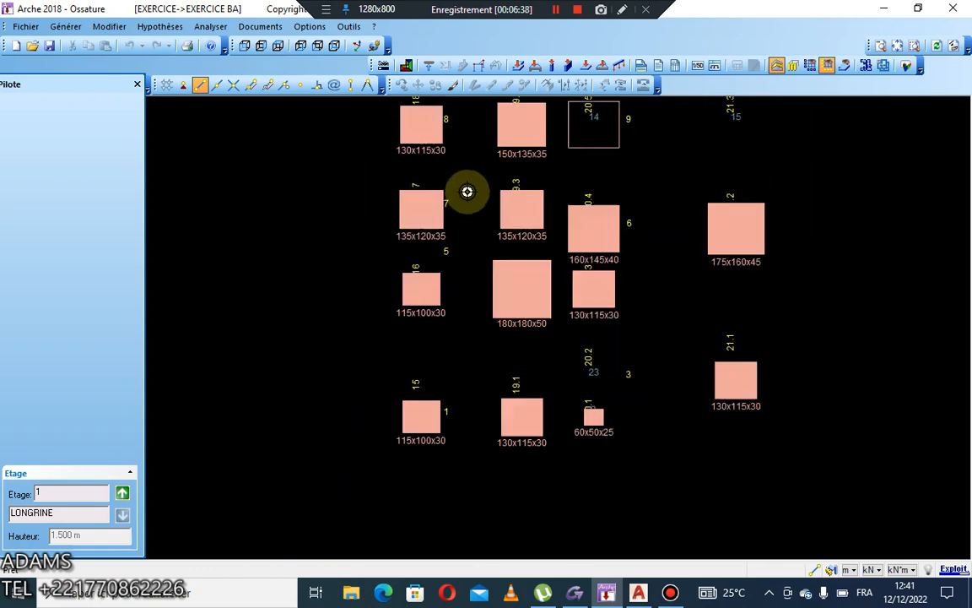
{"action": "middle_click_drag", "start_coordinate": [466, 192], "coordinate": [463, 250]}
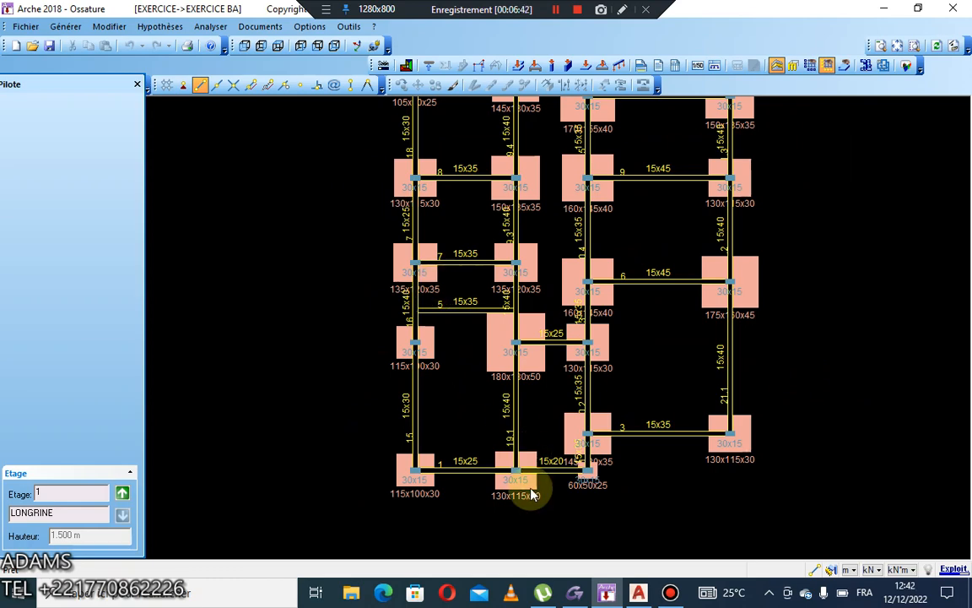
Step: Save the Ossature model
{"action": "middle_click_drag", "start_coordinate": [744, 265], "coordinate": [734, 361]}
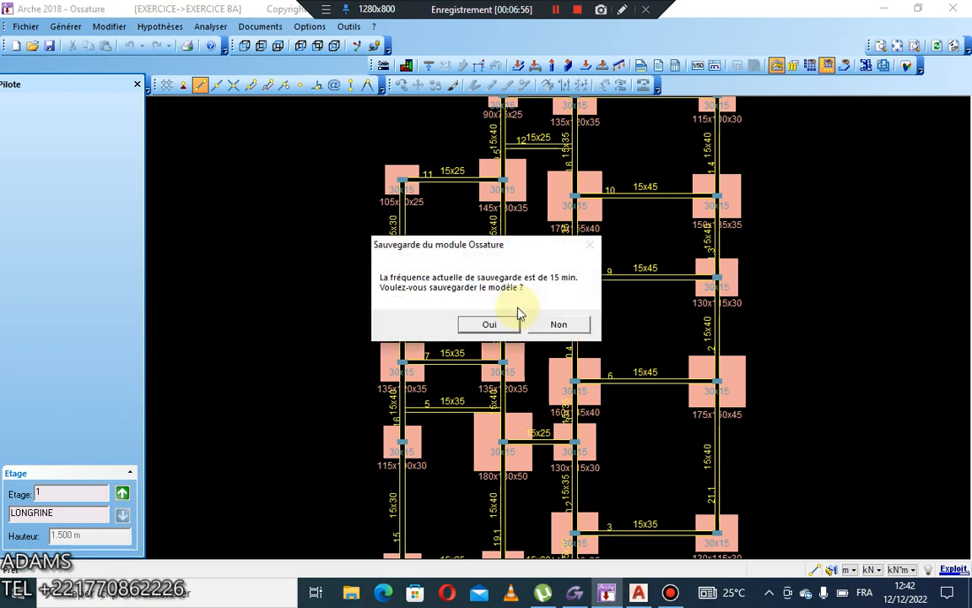
{"action": "left_click", "coordinate": [489, 324]}
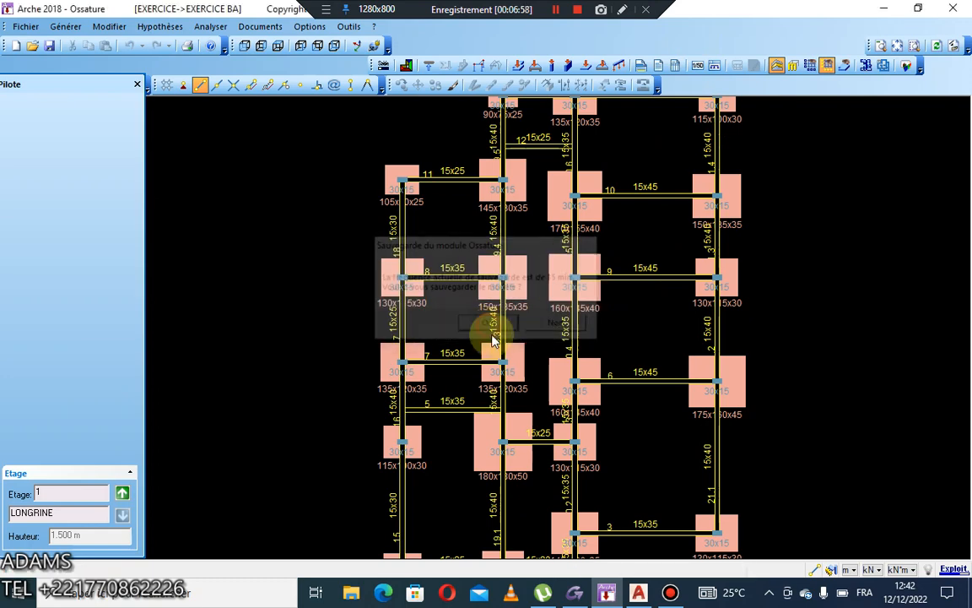
Step: Compare the footing sizes around beams 1 to 7, including the overlapping pair at the end of beam 2
{"action": "scroll", "coordinate": [581, 413], "scroll_direction": "up", "scroll_amount": 4}
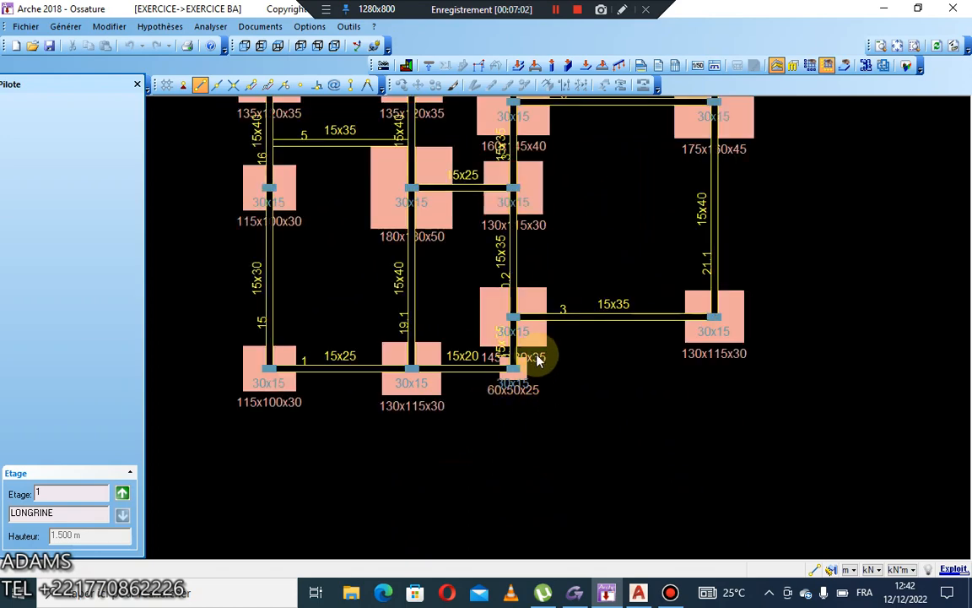
{"action": "scroll", "coordinate": [540, 337], "scroll_direction": "up", "scroll_amount": 2}
{"action": "scroll", "coordinate": [733, 388], "scroll_direction": "down", "scroll_amount": 3}
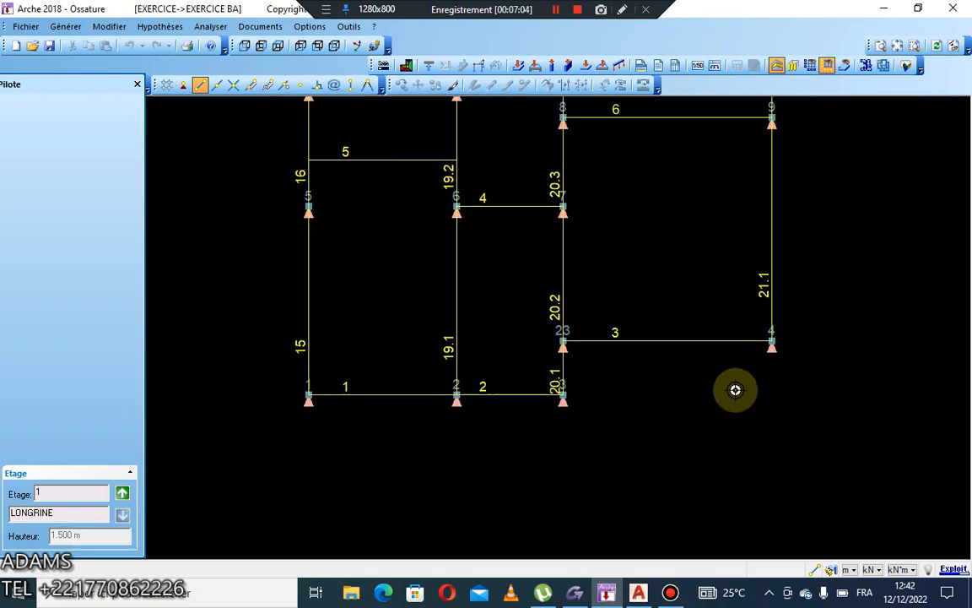
{"action": "scroll", "coordinate": [770, 418], "scroll_direction": "up", "scroll_amount": 1}
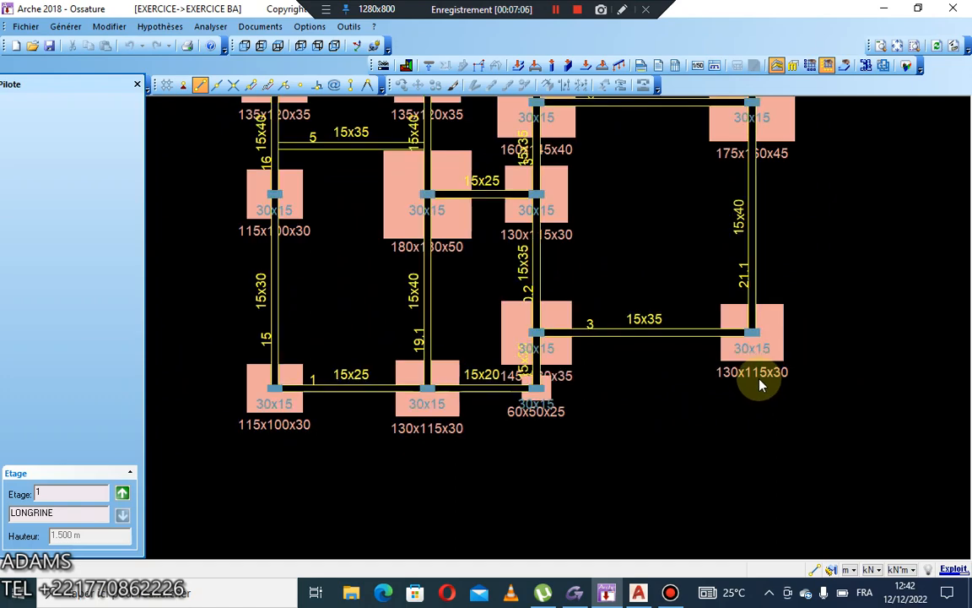
{"action": "middle_click_drag", "start_coordinate": [309, 355], "coordinate": [399, 471]}
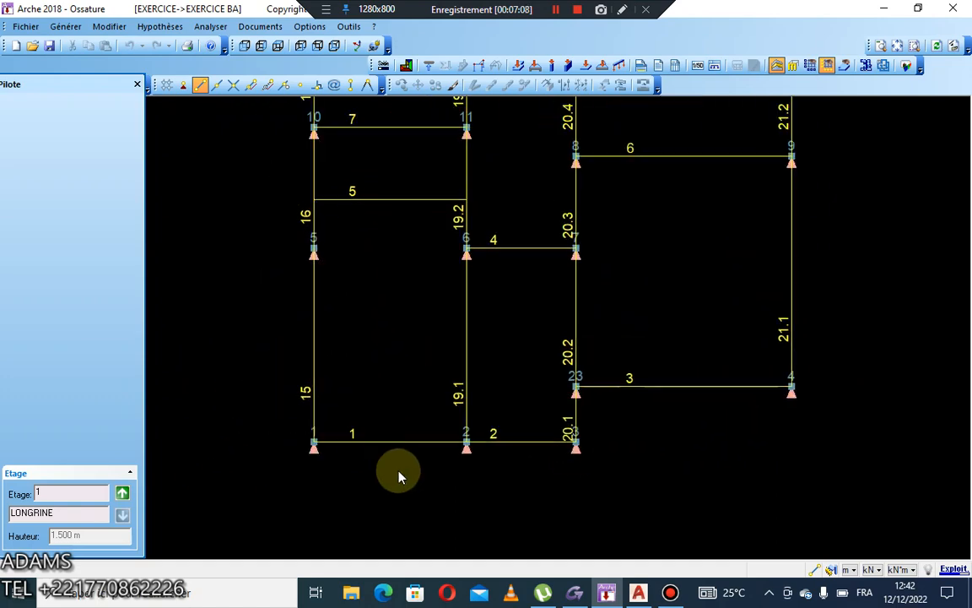
{"action": "scroll", "coordinate": [382, 233], "scroll_direction": "down", "scroll_amount": 1}
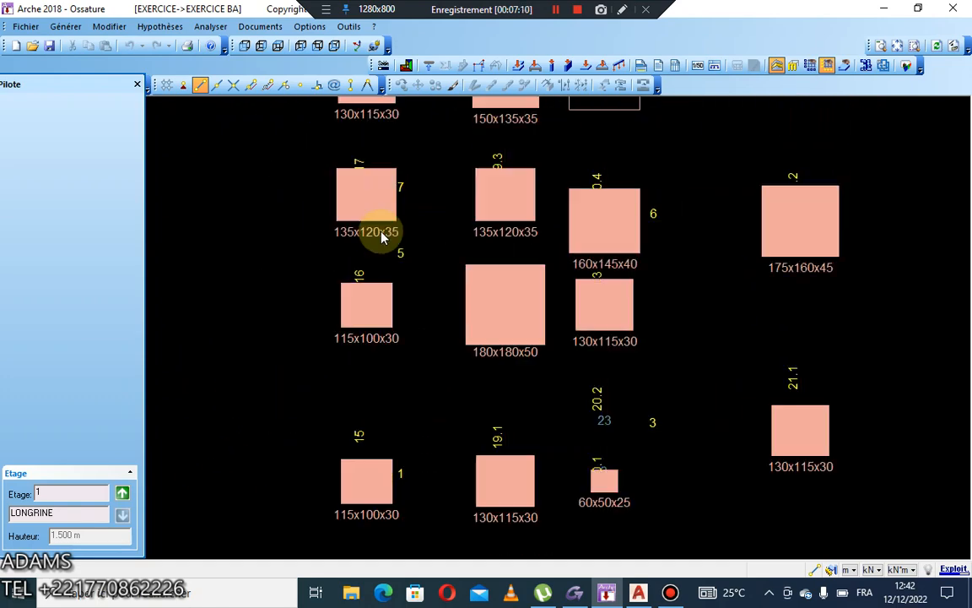
{"action": "scroll", "coordinate": [384, 218], "scroll_direction": "down", "scroll_amount": 1}
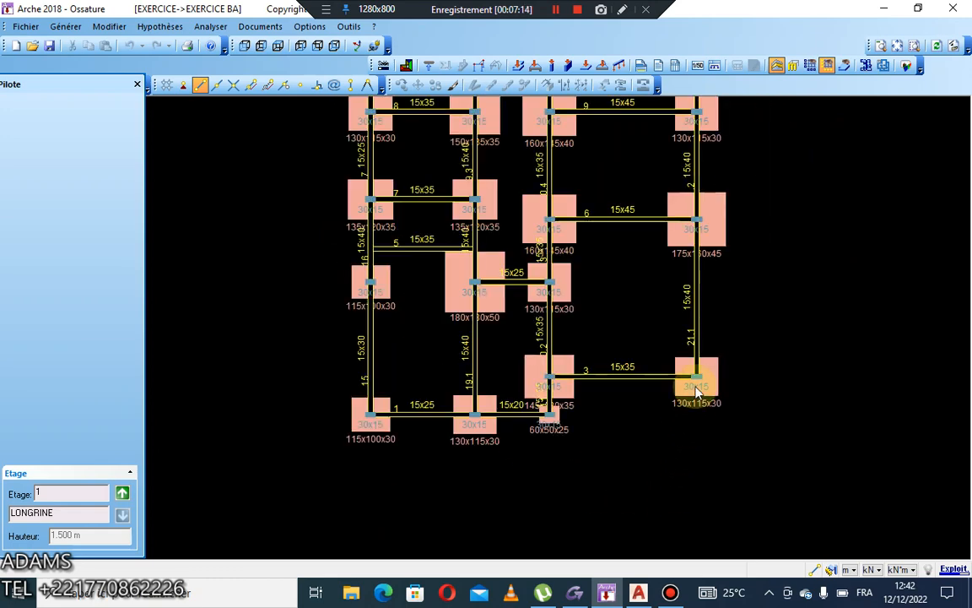
Step: Review the footing sizes on the LONGRINE plan, from the footings along beams 1 to 3 up to beams 13 and 14
{"action": "middle_click_drag", "start_coordinate": [380, 308], "coordinate": [389, 494]}
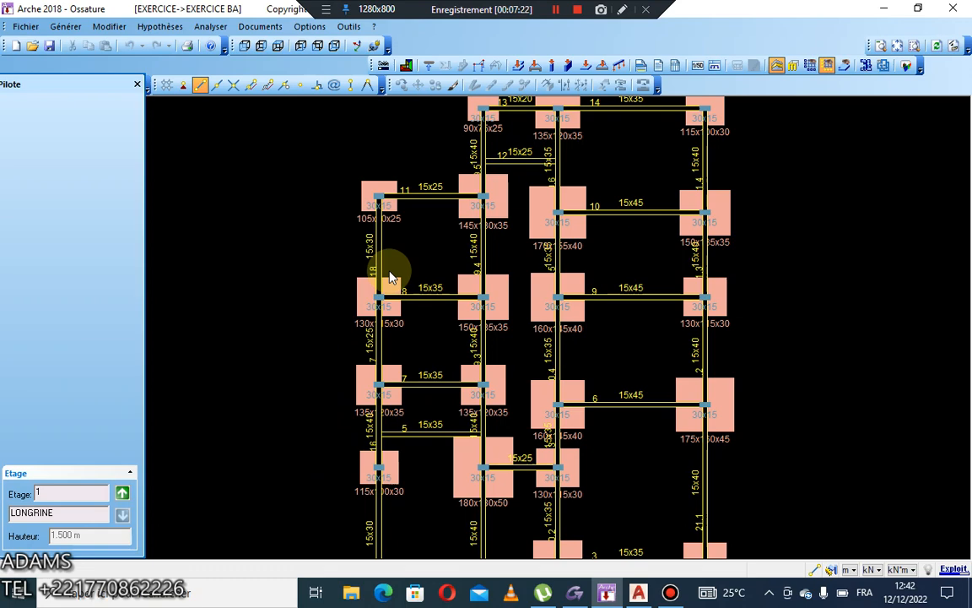
{"action": "scroll", "coordinate": [388, 275], "scroll_direction": "down", "scroll_amount": 5}
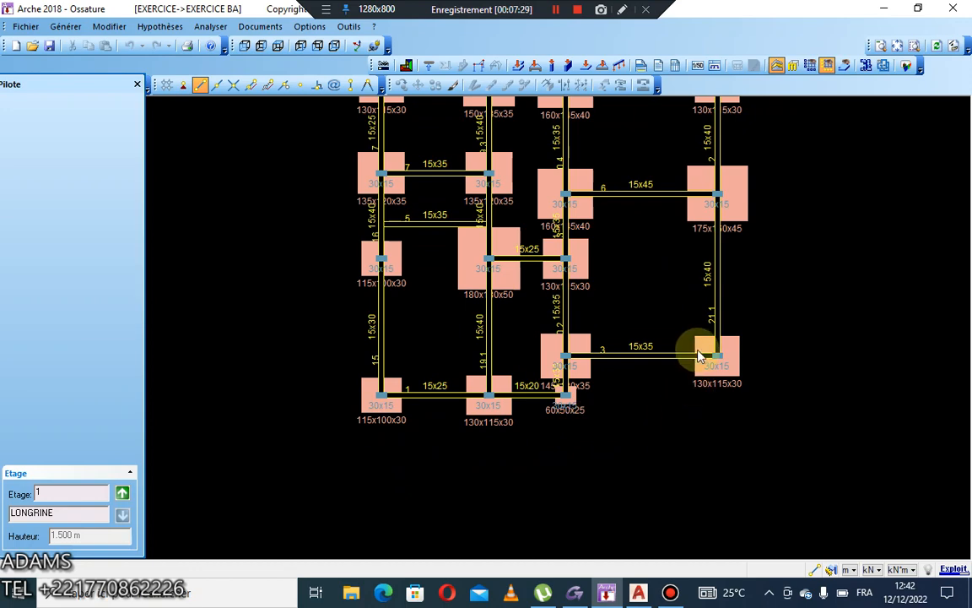
{"action": "scroll", "coordinate": [566, 306], "scroll_direction": "up", "scroll_amount": 2}
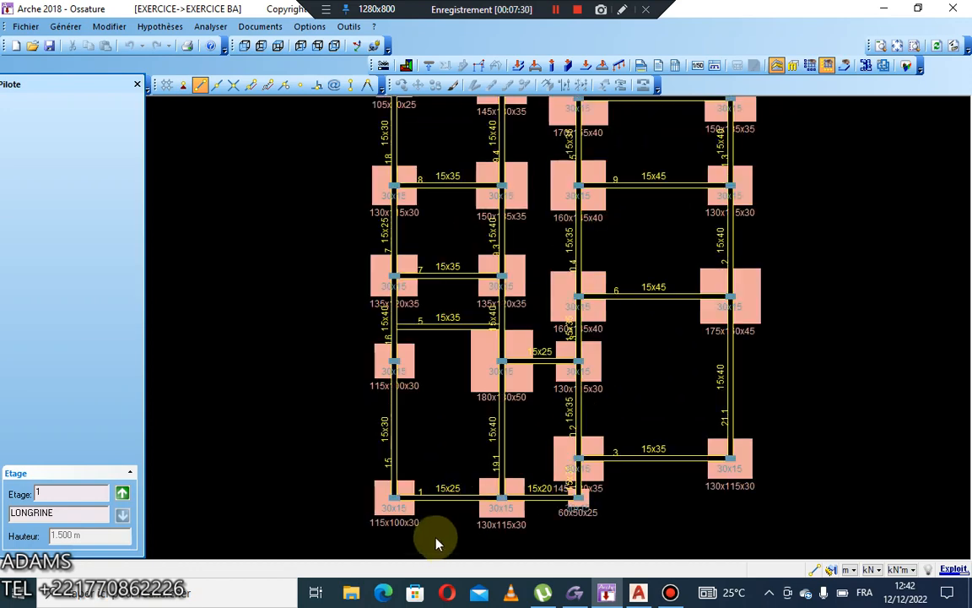
{"action": "scroll", "coordinate": [540, 341], "scroll_direction": "up", "scroll_amount": 3}
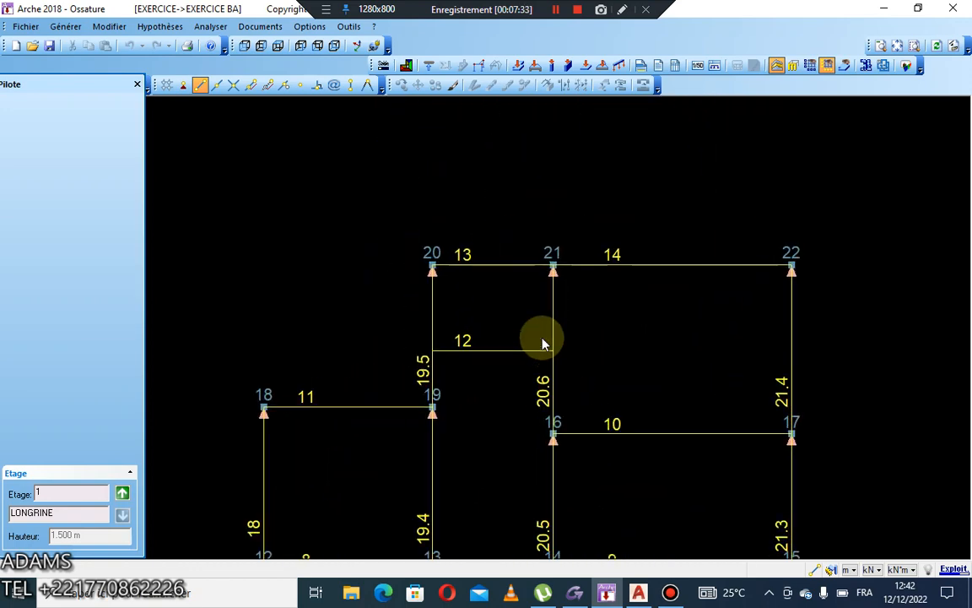
{"action": "scroll", "coordinate": [806, 304], "scroll_direction": "down", "scroll_amount": 2}
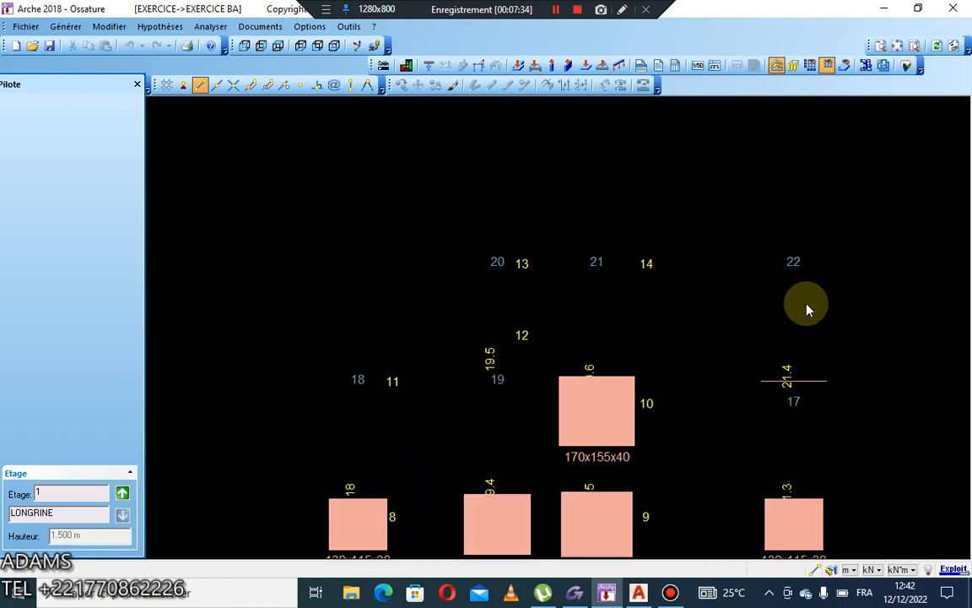
{"action": "middle_click_drag", "start_coordinate": [729, 406], "coordinate": [727, 226]}
{"action": "scroll", "coordinate": [727, 226], "scroll_direction": "down", "scroll_amount": 1}
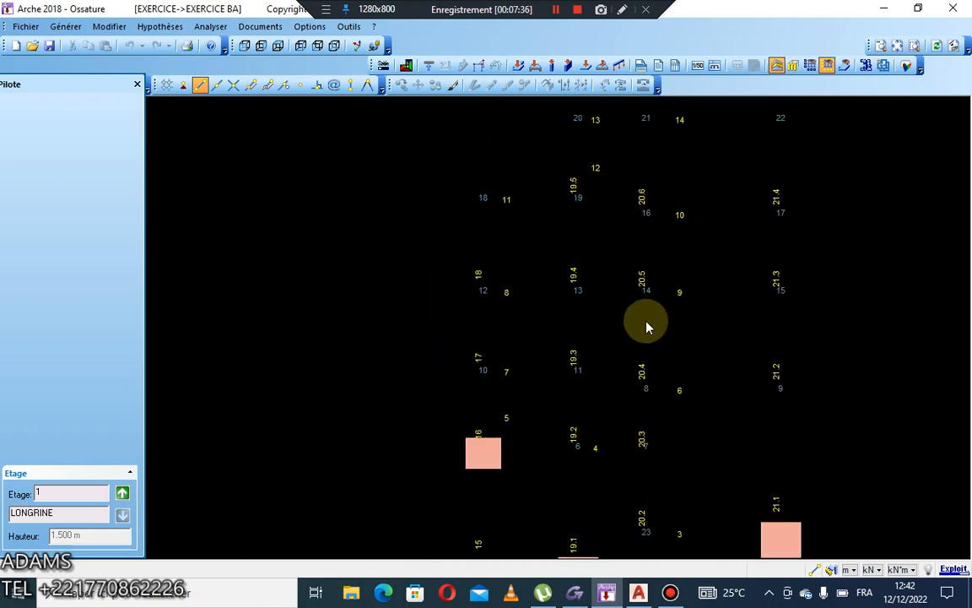
{"action": "middle_click_drag", "start_coordinate": [495, 404], "coordinate": [496, 262]}
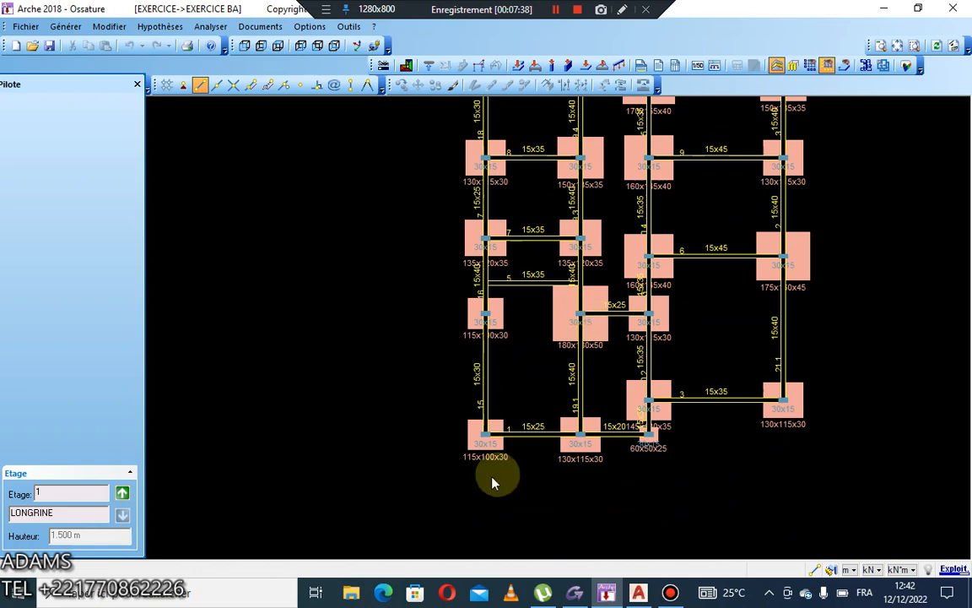
{"action": "middle_click_drag", "start_coordinate": [676, 445], "coordinate": [643, 515]}
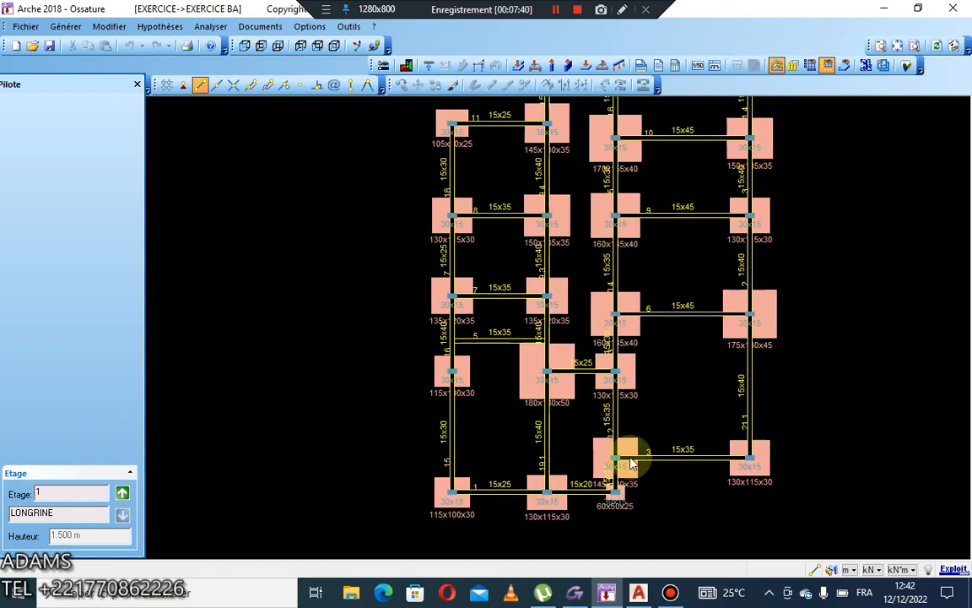
{"action": "middle_click_drag", "start_coordinate": [630, 460], "coordinate": [623, 507]}
{"action": "scroll", "coordinate": [685, 330], "scroll_direction": "up", "scroll_amount": 1}
{"action": "middle_click_drag", "start_coordinate": [686, 330], "coordinate": [685, 476]}
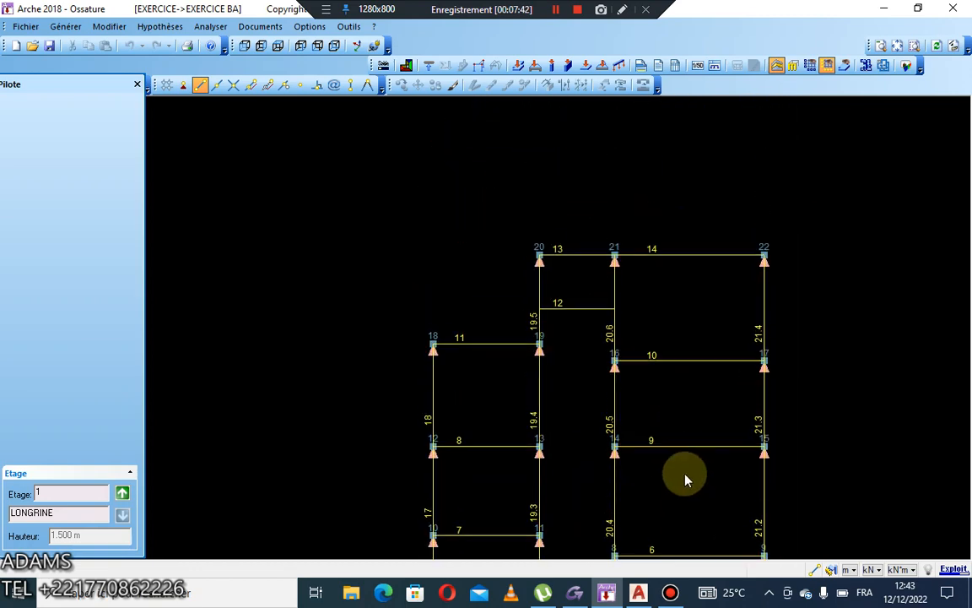
{"action": "middle_click_drag", "start_coordinate": [562, 489], "coordinate": [555, 416]}
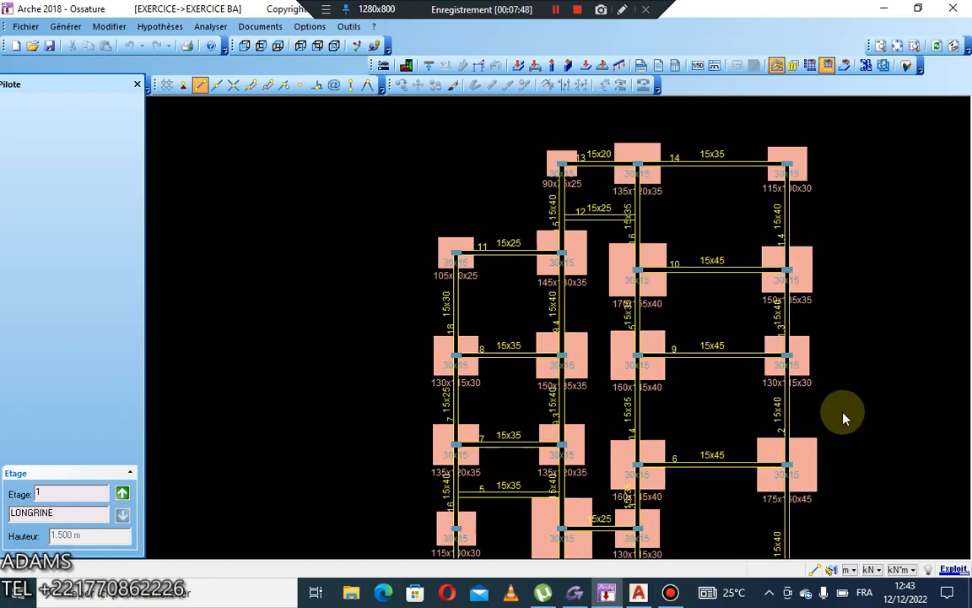
{"action": "middle_click_drag", "start_coordinate": [772, 286], "coordinate": [755, 206]}
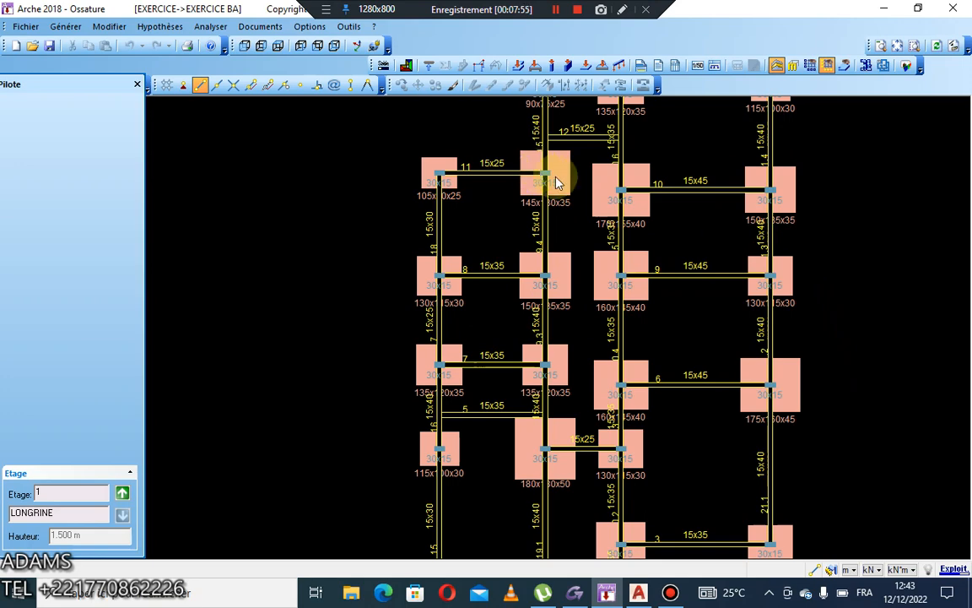
Step: Compare the largest footing at the start of beam 4 with the 175x160x45 footing and those on beams 6 and 9
{"action": "scroll", "coordinate": [581, 300], "scroll_direction": "down", "scroll_amount": 2}
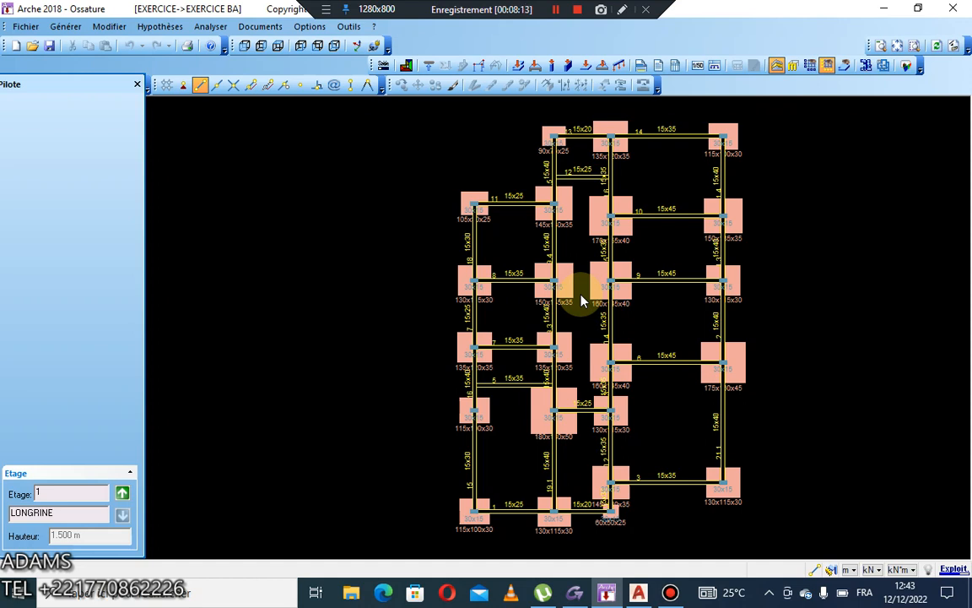
{"action": "mouse_move", "coordinate": [645, 396]}
{"action": "middle_mouse_down"}
{"action": "mouse_move", "coordinate": [558, 373]}
{"action": "mouse_move", "coordinate": [564, 386]}
{"action": "middle_mouse_up"}
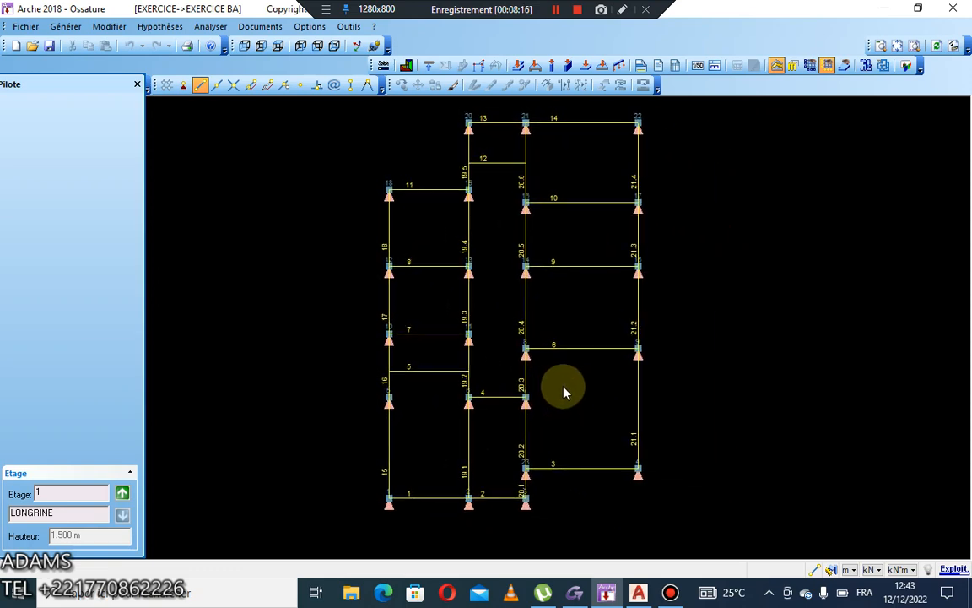
{"action": "scroll", "coordinate": [566, 390], "scroll_direction": "up", "scroll_amount": 4}
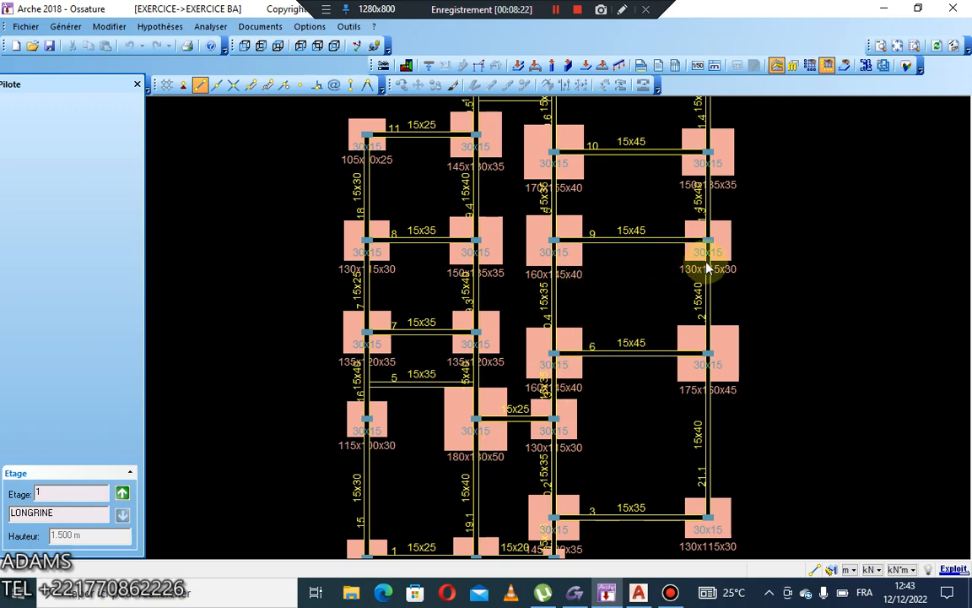
{"action": "scroll", "coordinate": [723, 404], "scroll_direction": "up", "scroll_amount": 2}
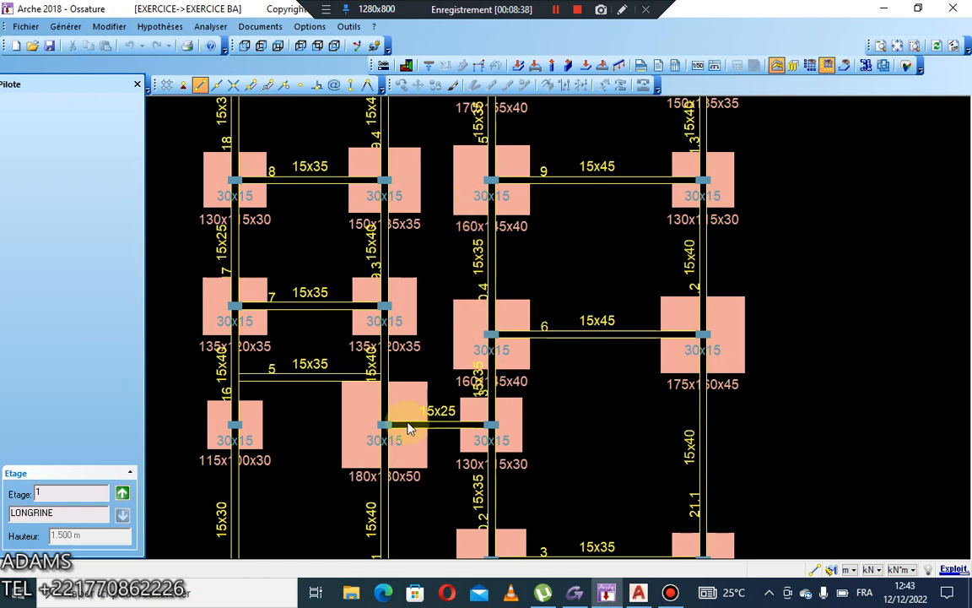
{"action": "middle_click_drag", "start_coordinate": [511, 185], "coordinate": [558, 210]}
{"action": "scroll", "coordinate": [550, 306], "scroll_direction": "down", "scroll_amount": 3}
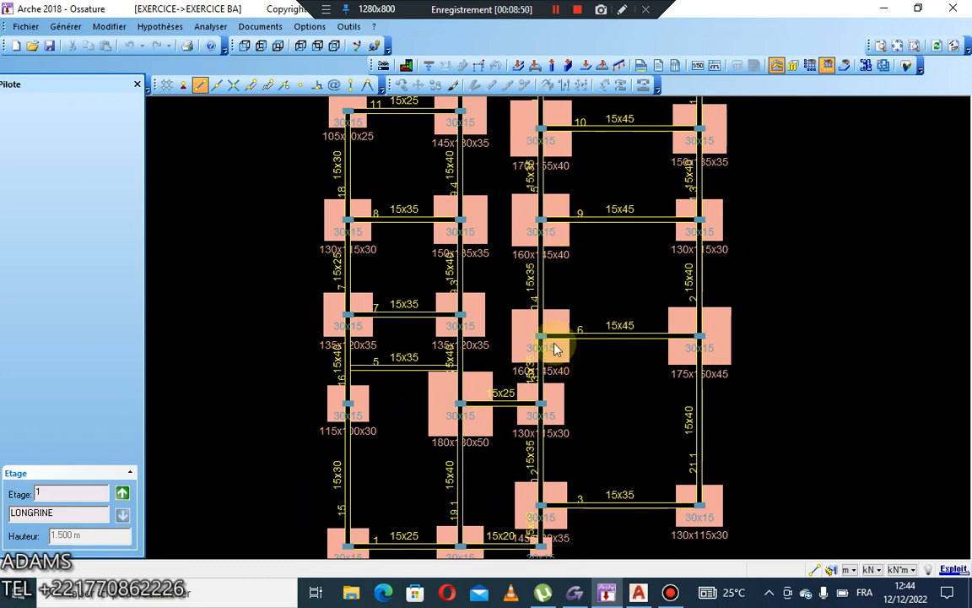
{"action": "scroll", "coordinate": [556, 348], "scroll_direction": "up", "scroll_amount": 1}
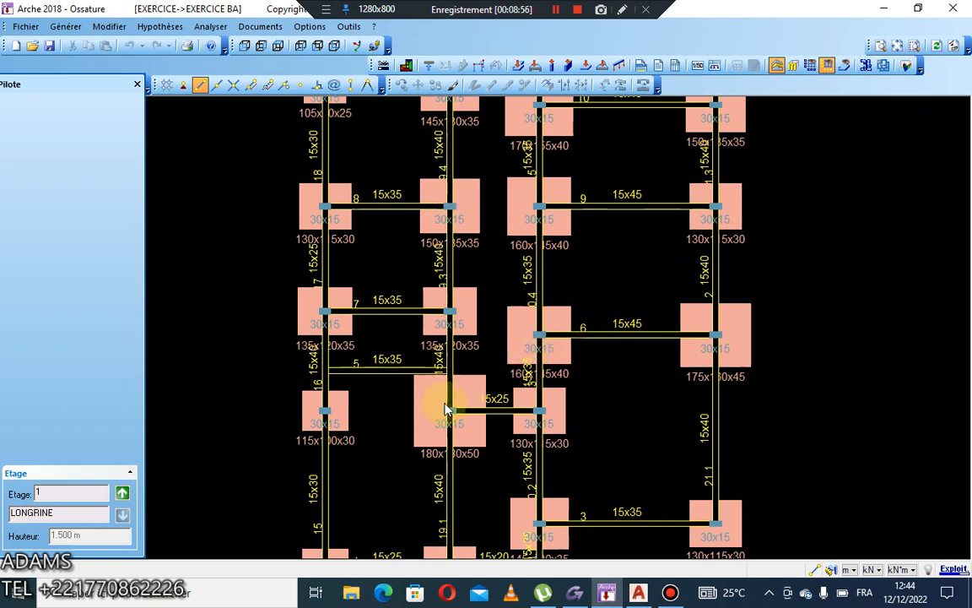
Step: Examine which footings on beams 6 to 11 have similar sizes, and compare them with the footings along beams 1 to 4
{"action": "mouse_move", "coordinate": [596, 197]}
{"action": "middle_mouse_down"}
{"action": "mouse_move", "coordinate": [629, 363]}
{"action": "mouse_move", "coordinate": [632, 346]}
{"action": "mouse_move", "coordinate": [615, 360]}
{"action": "mouse_move", "coordinate": [499, 256]}
{"action": "mouse_move", "coordinate": [603, 184]}
{"action": "mouse_move", "coordinate": [605, 199]}
{"action": "mouse_move", "coordinate": [538, 243]}
{"action": "mouse_move", "coordinate": [582, 358]}
{"action": "middle_mouse_up"}
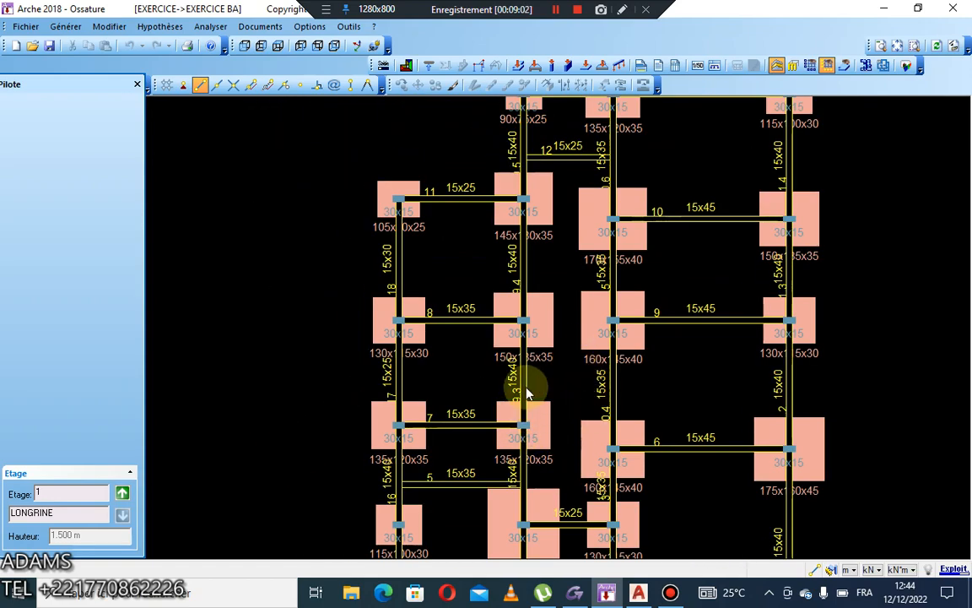
{"action": "scroll", "coordinate": [532, 380], "scroll_direction": "up", "scroll_amount": 1}
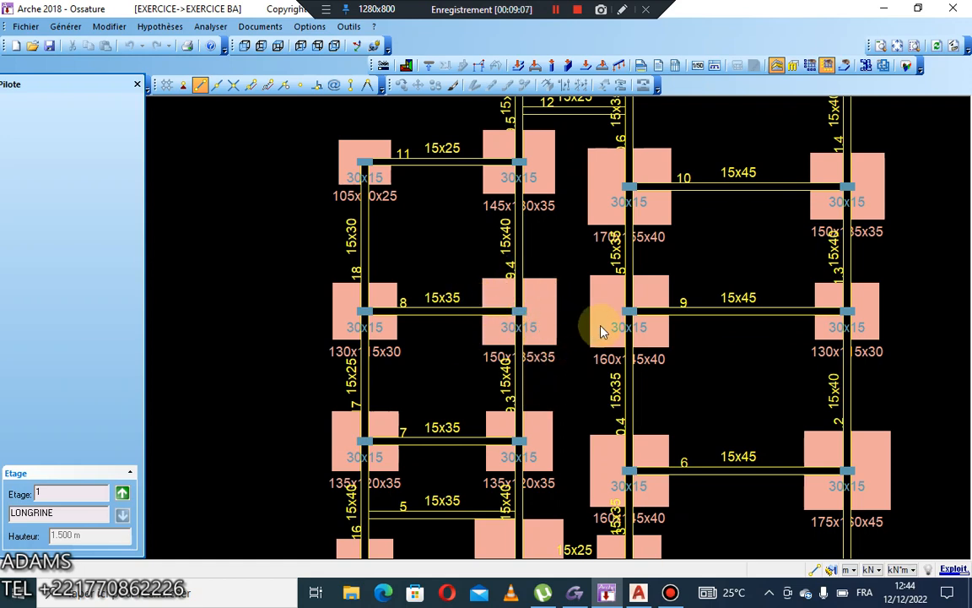
{"action": "middle_click_drag", "start_coordinate": [741, 366], "coordinate": [686, 310]}
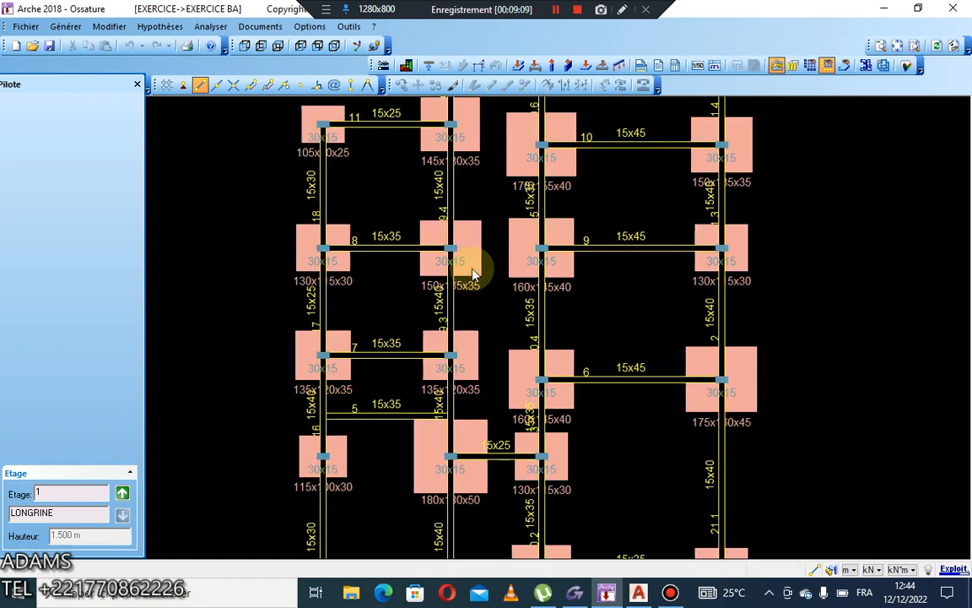
{"action": "middle_click_drag", "start_coordinate": [472, 275], "coordinate": [419, 367]}
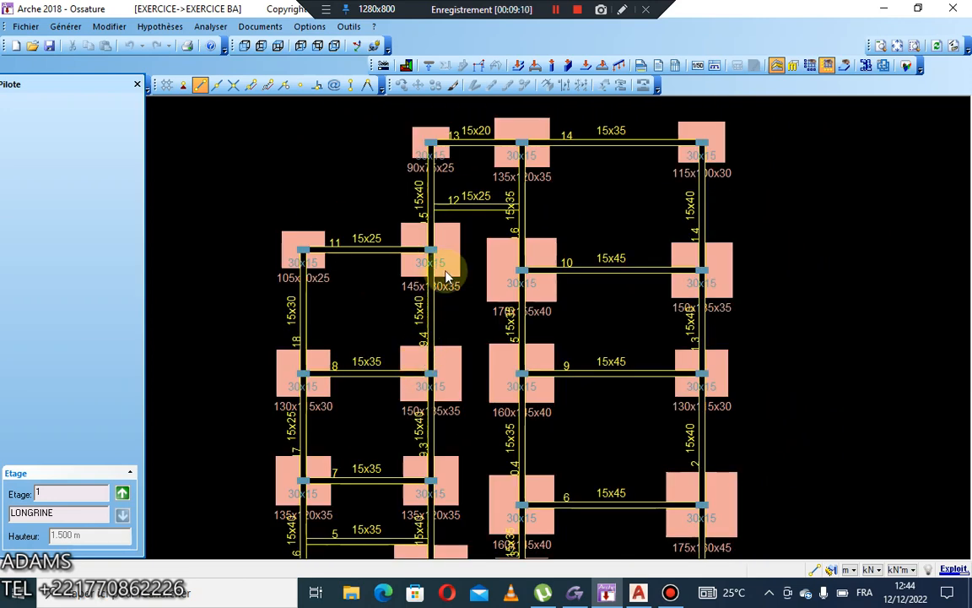
{"action": "middle_click_drag", "start_coordinate": [718, 453], "coordinate": [723, 255]}
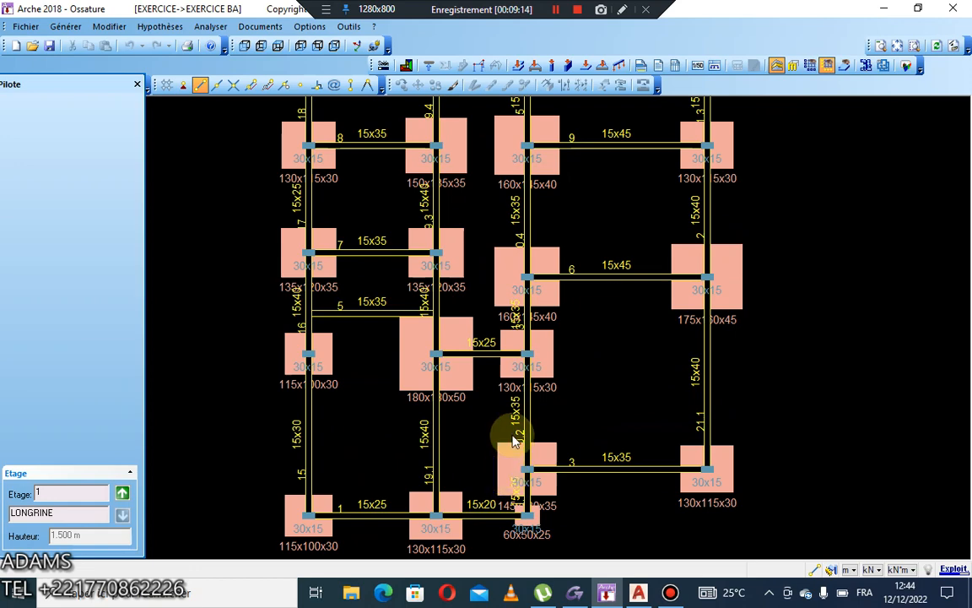
{"action": "middle_click_drag", "start_coordinate": [456, 324], "coordinate": [551, 471]}
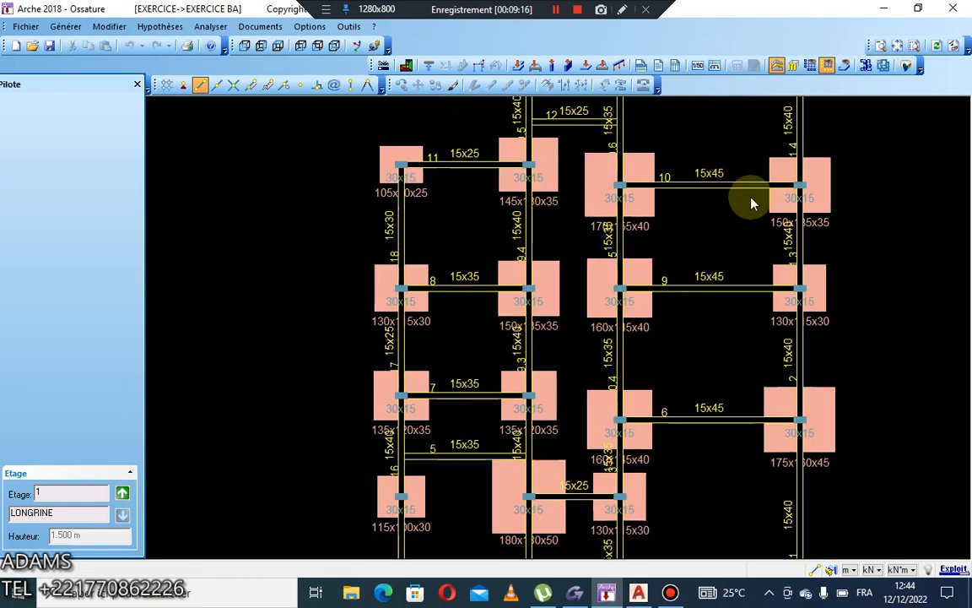
{"action": "middle_click_drag", "start_coordinate": [668, 397], "coordinate": [646, 300]}
{"action": "middle_click_drag", "start_coordinate": [522, 395], "coordinate": [425, 232]}
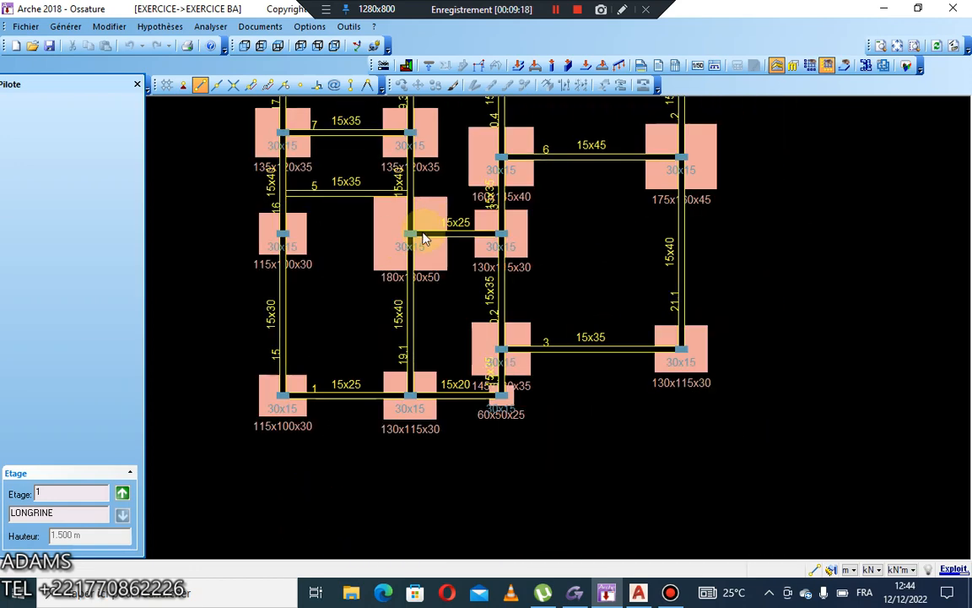
{"action": "middle_click_drag", "start_coordinate": [247, 218], "coordinate": [291, 315]}
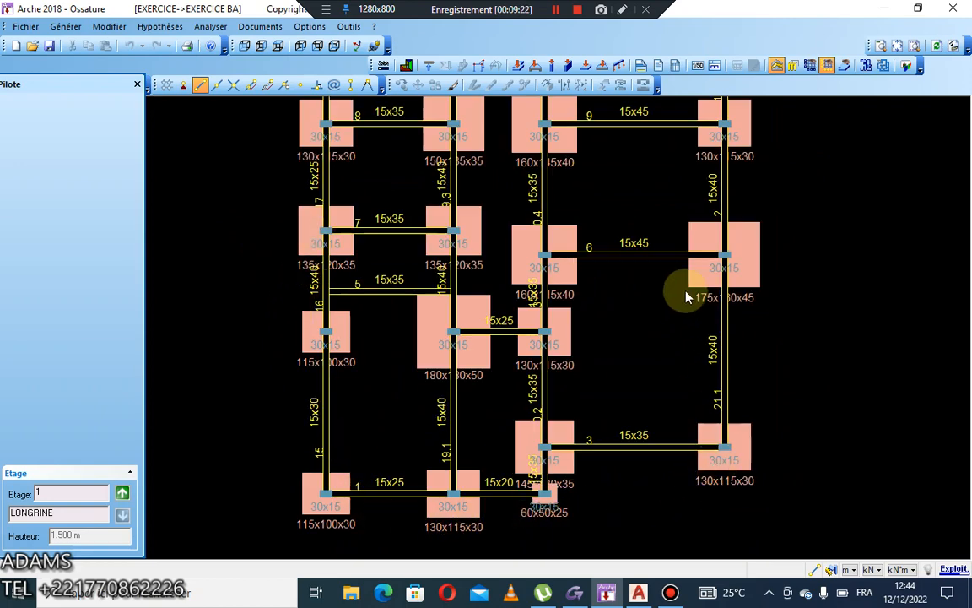
{"action": "middle_click_drag", "start_coordinate": [687, 296], "coordinate": [699, 532]}
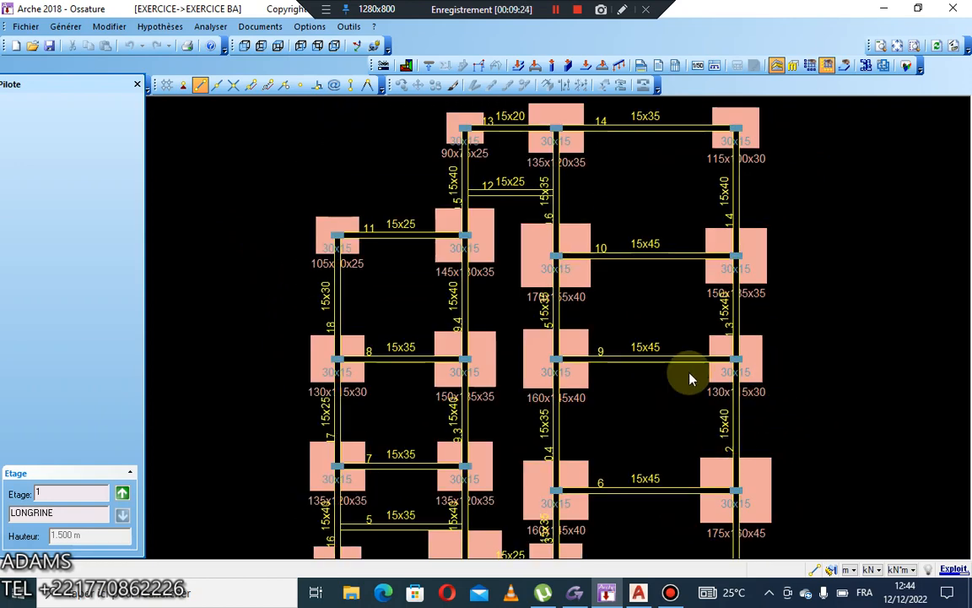
{"action": "middle_click_drag", "start_coordinate": [425, 191], "coordinate": [362, 326]}
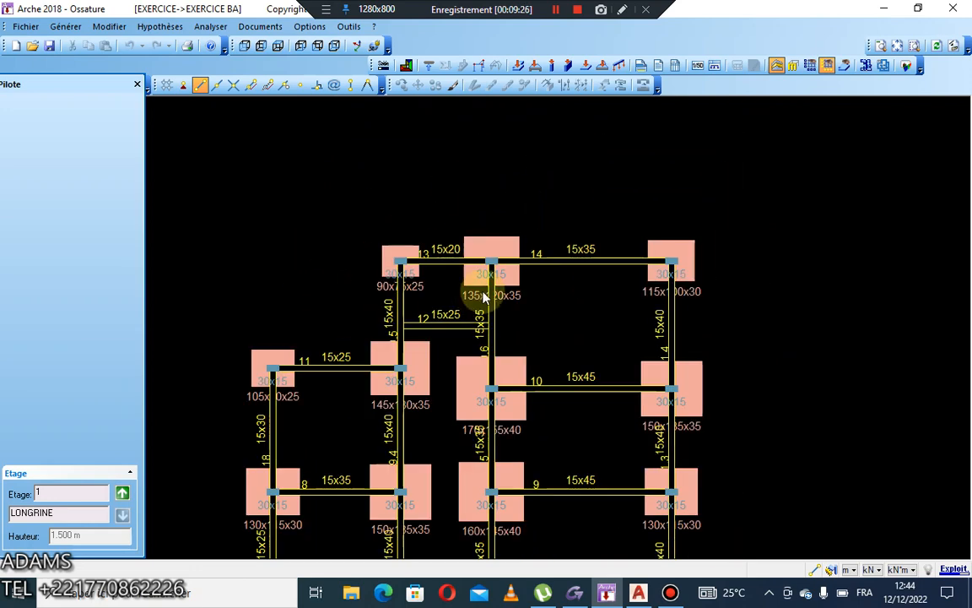
Step: Check the smaller footings at the plan's corners against the 135x120x35 and 145x130x35 footings across the LONGRINE level
{"action": "scroll", "coordinate": [483, 294], "scroll_direction": "down", "scroll_amount": 5}
{"action": "middle_click_drag", "start_coordinate": [429, 521], "coordinate": [453, 348]}
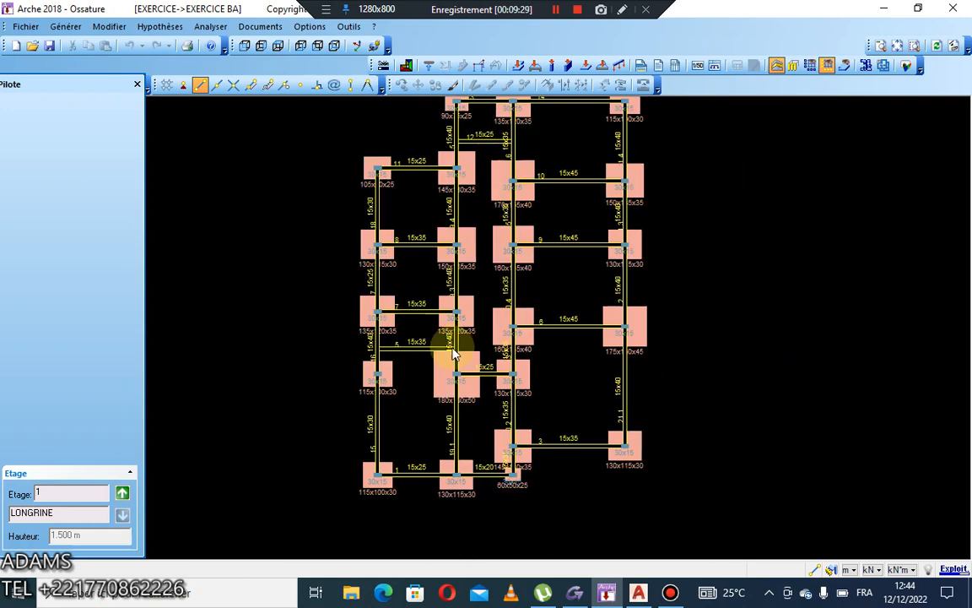
{"action": "scroll", "coordinate": [363, 477], "scroll_direction": "up", "scroll_amount": 3}
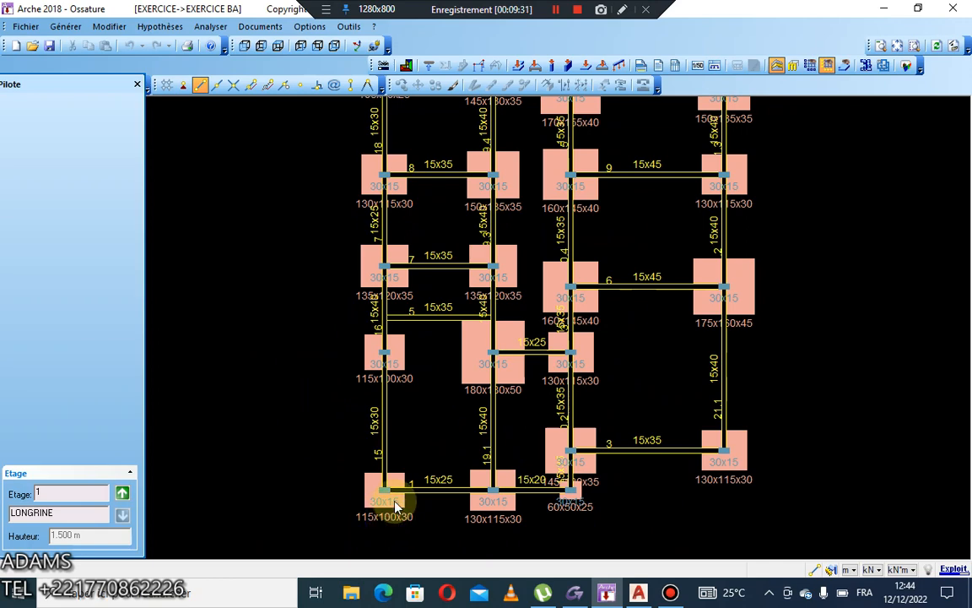
{"action": "middle_click_drag", "start_coordinate": [676, 283], "coordinate": [669, 458]}
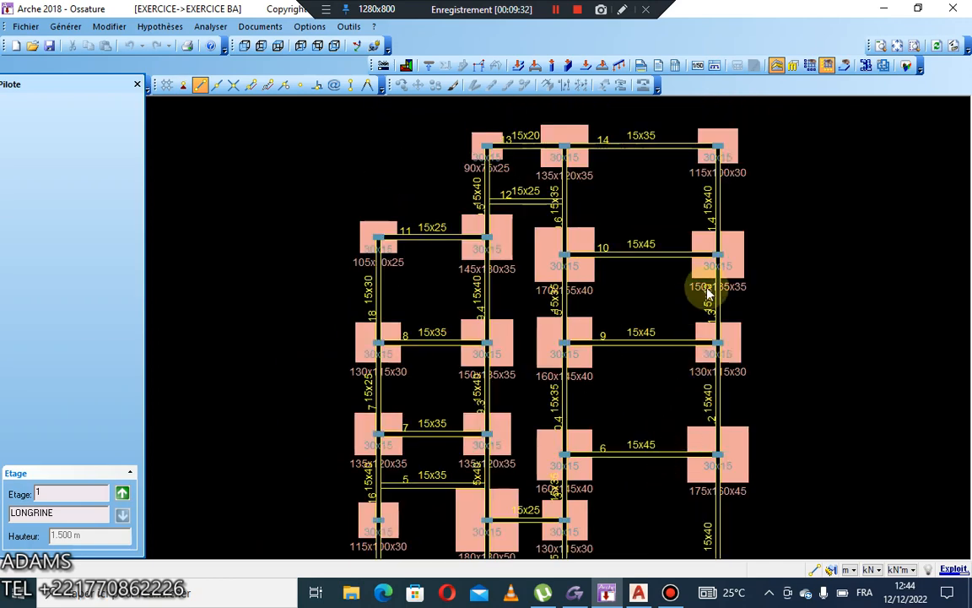
{"action": "middle_click_drag", "start_coordinate": [716, 239], "coordinate": [764, 304]}
{"action": "middle_click_drag", "start_coordinate": [635, 243], "coordinate": [651, 157]}
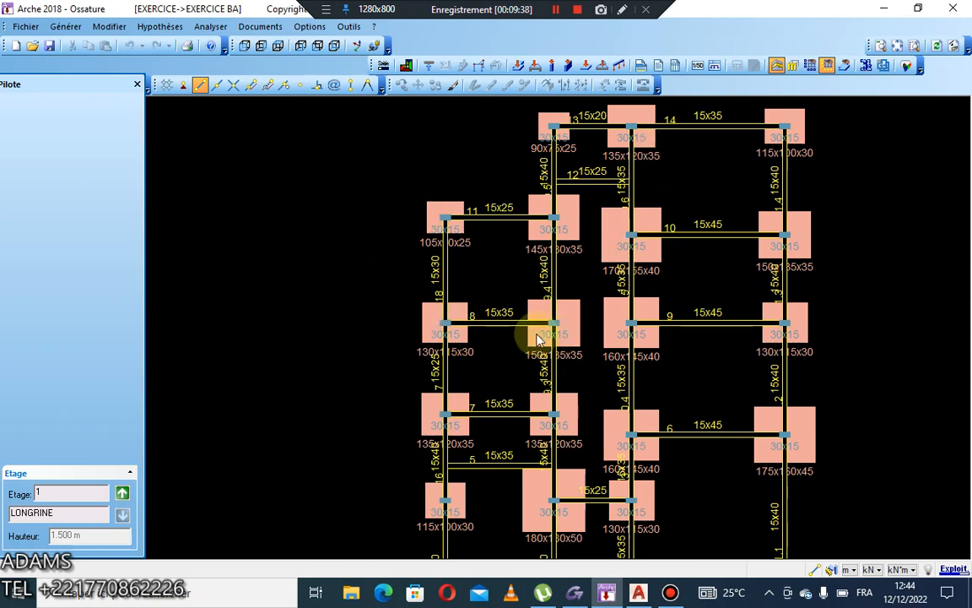
{"action": "scroll", "coordinate": [536, 333], "scroll_direction": "down", "scroll_amount": 1}
{"action": "middle_click_drag", "start_coordinate": [624, 353], "coordinate": [612, 513]}
{"action": "scroll", "coordinate": [579, 478], "scroll_direction": "up", "scroll_amount": 4}
{"action": "scroll", "coordinate": [579, 424], "scroll_direction": "down", "scroll_amount": 2}
{"action": "middle_click_drag", "start_coordinate": [588, 261], "coordinate": [589, 398]}
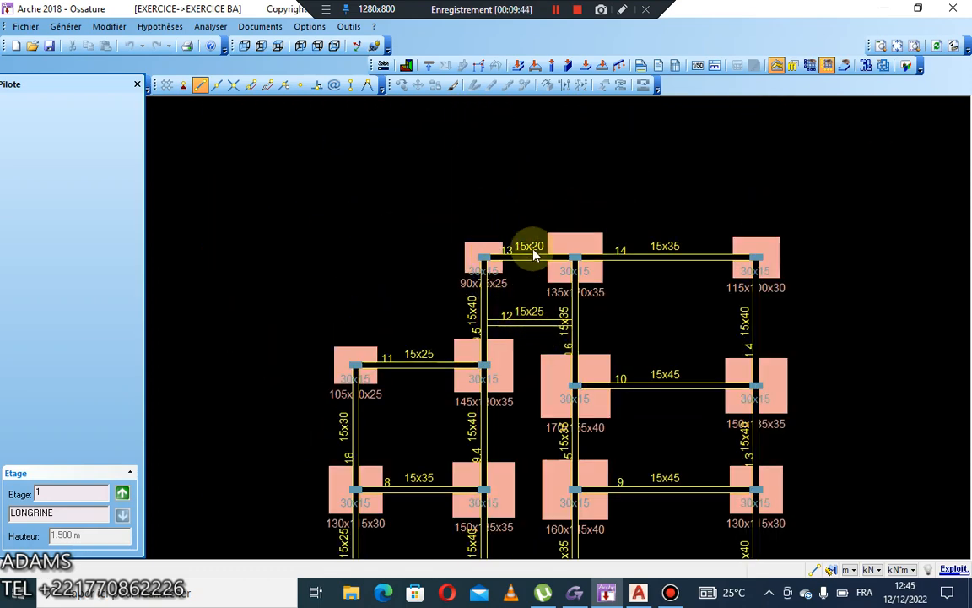
{"action": "scroll", "coordinate": [471, 314], "scroll_direction": "down", "scroll_amount": 3}
{"action": "middle_click_drag", "start_coordinate": [513, 483], "coordinate": [485, 325]}
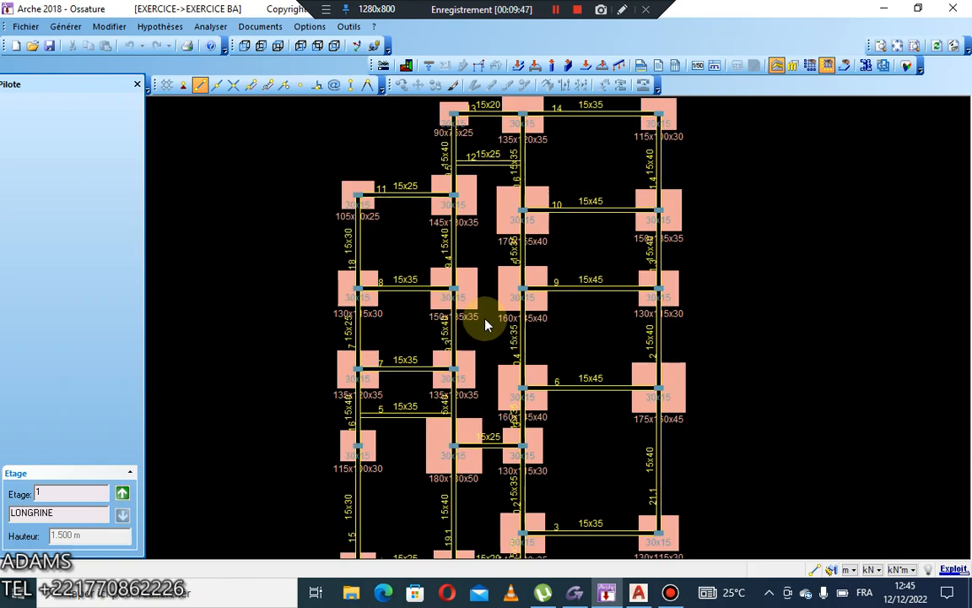
Step: Open beam 3 (15x35) of the LONGRINE level in Arche Poutre BAEL, skip the licence activation and display its reinforcement drawing
{"action": "scroll", "coordinate": [586, 462], "scroll_direction": "down", "scroll_amount": 3}
{"action": "middle_click_drag", "start_coordinate": [586, 462], "coordinate": [564, 355]}
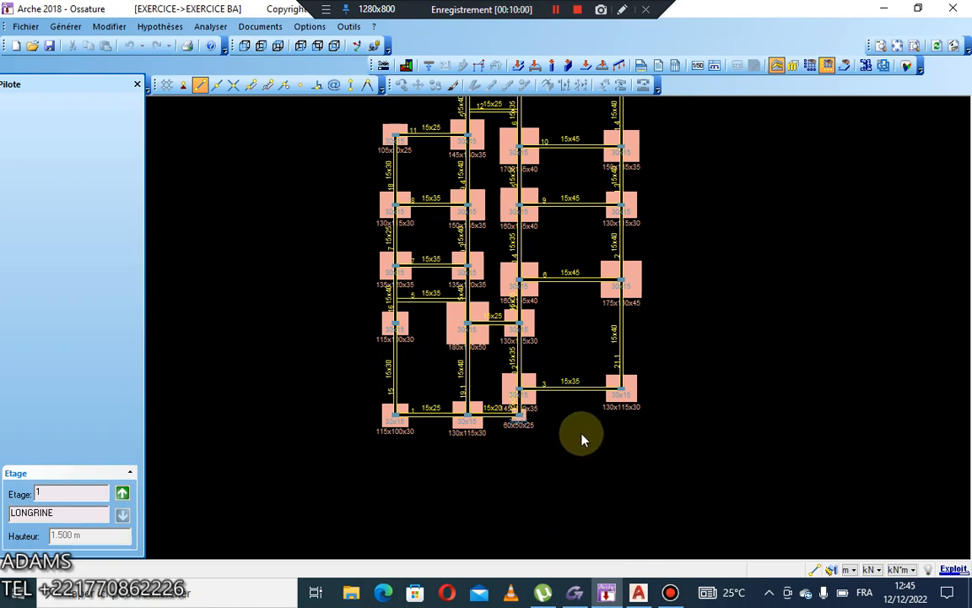
{"action": "scroll", "coordinate": [582, 432], "scroll_direction": "up", "scroll_amount": 3}
{"action": "left_click", "coordinate": [602, 397]}
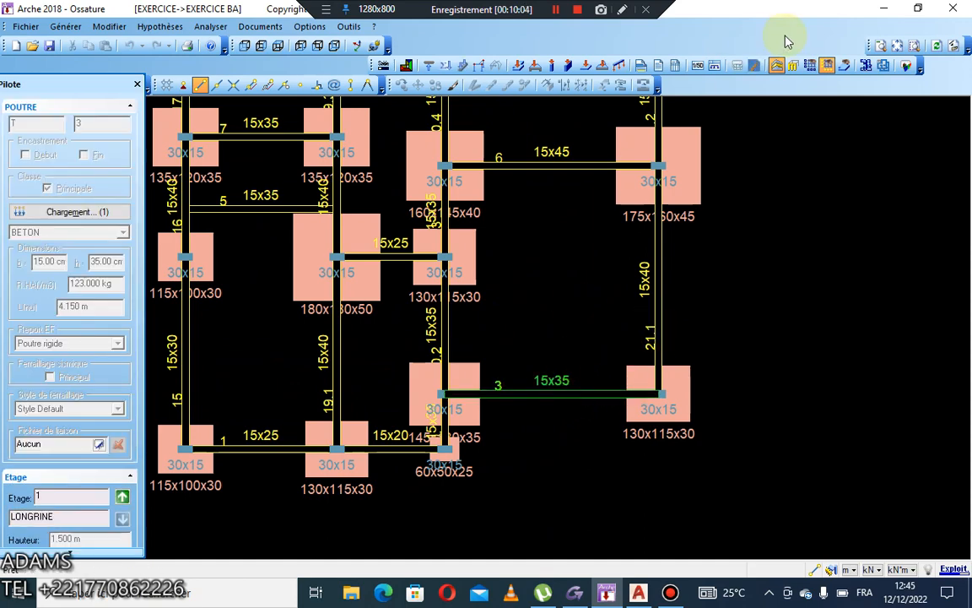
{"action": "left_click", "coordinate": [737, 65]}
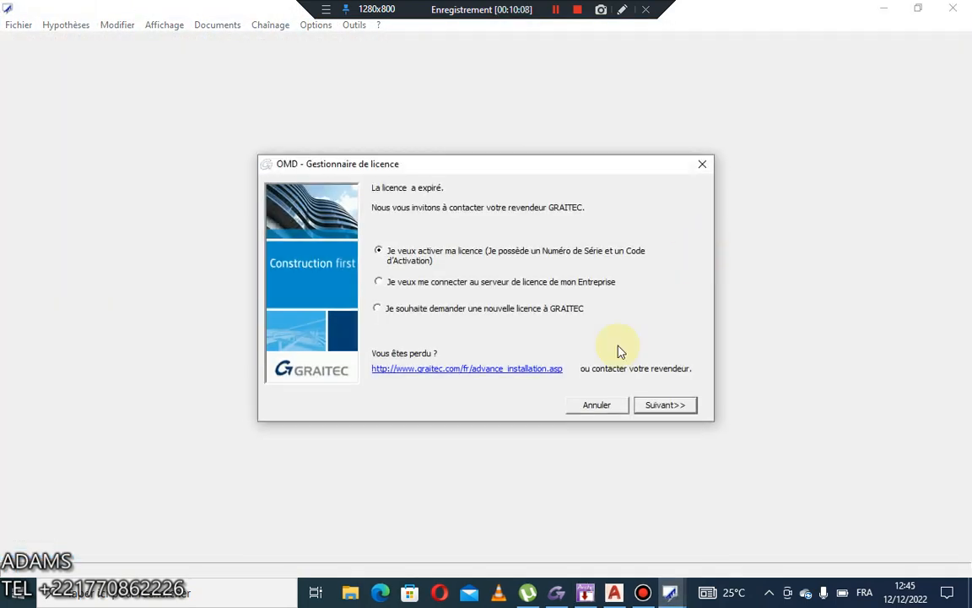
{"action": "left_click", "coordinate": [561, 405]}
{"action": "left_click", "coordinate": [596, 408]}
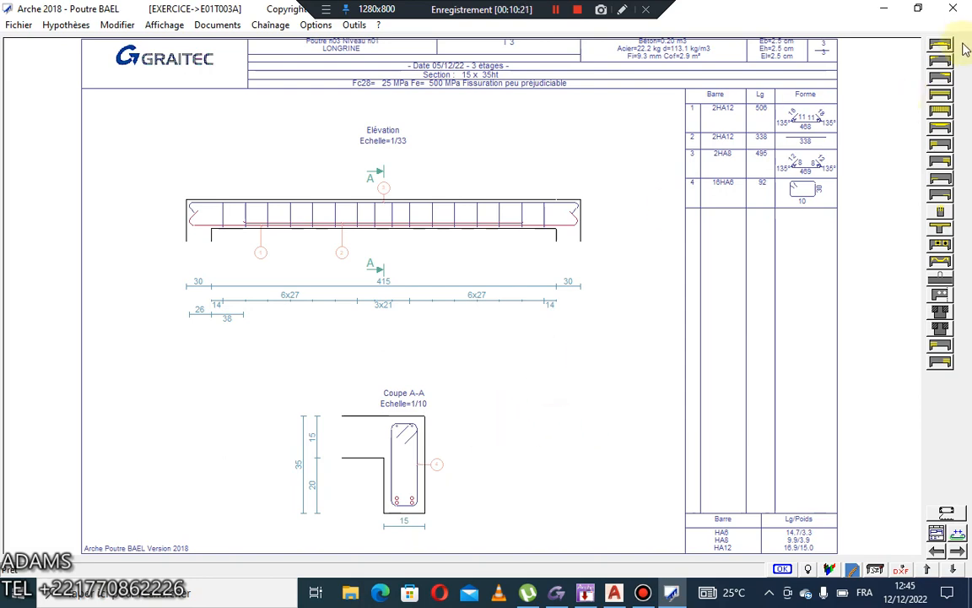
Step: Close the beam 3 design module and import its concrete section and reinforcement changes into the Ossature model
{"action": "left_click", "coordinate": [952, 8]}
{"action": "left_click", "coordinate": [523, 350]}
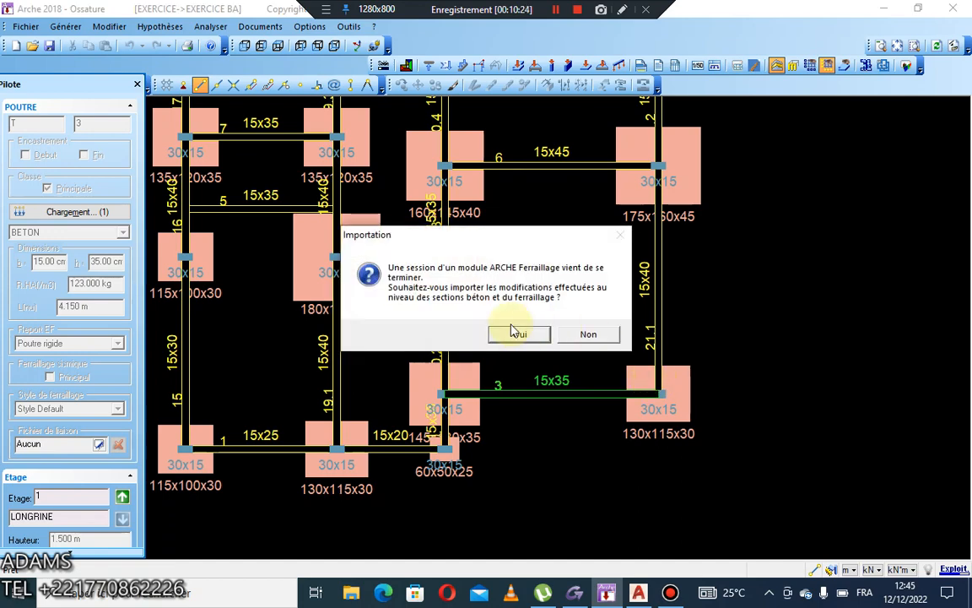
{"action": "left_click", "coordinate": [512, 336]}
{"action": "left_click", "coordinate": [530, 328]}
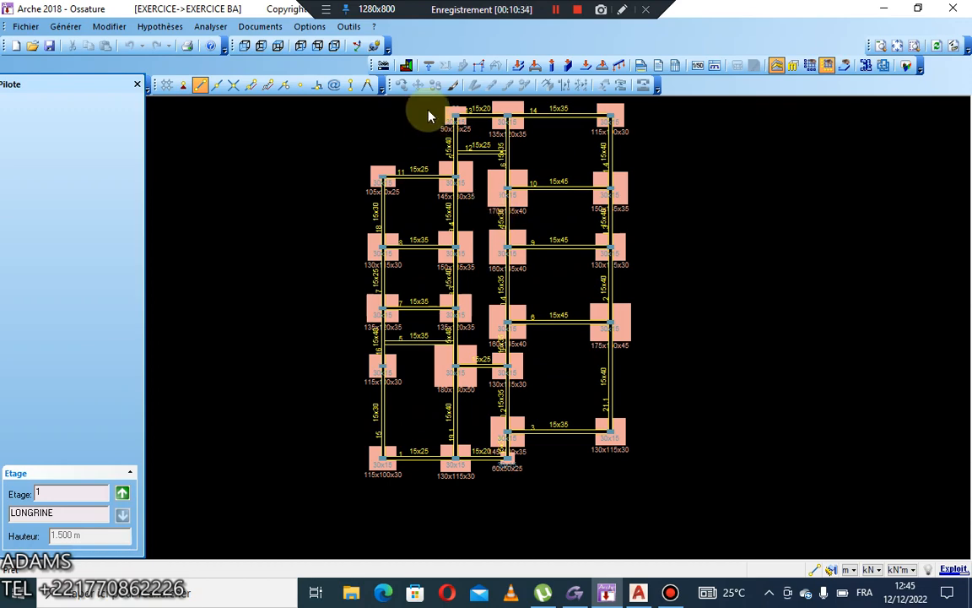
Step: Show the structure in a 3D view with all storeys and the real element sections displayed
{"action": "left_click", "coordinate": [278, 45]}
{"action": "scroll", "coordinate": [497, 311], "scroll_direction": "down", "scroll_amount": 2}
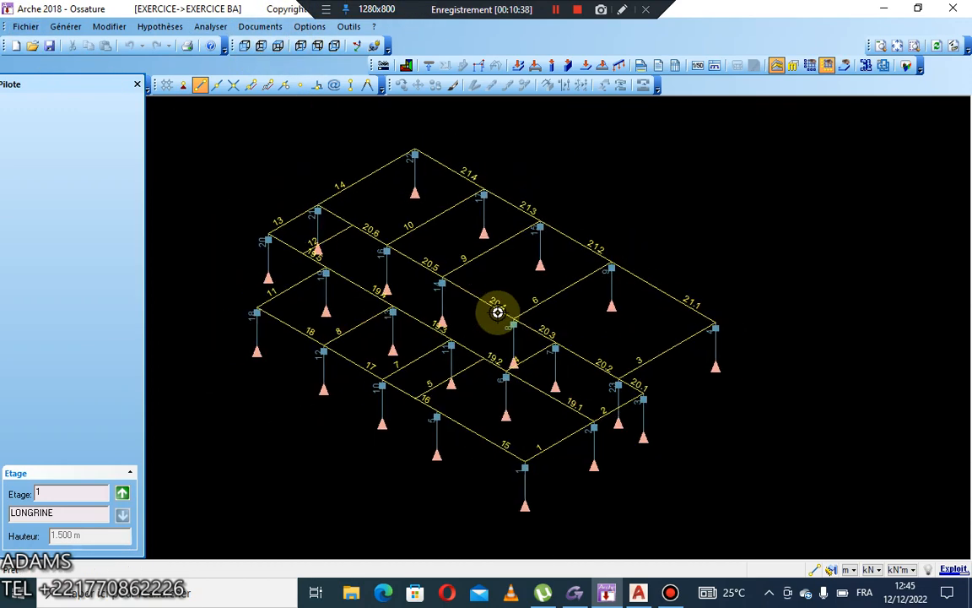
{"action": "left_click", "coordinate": [776, 68]}
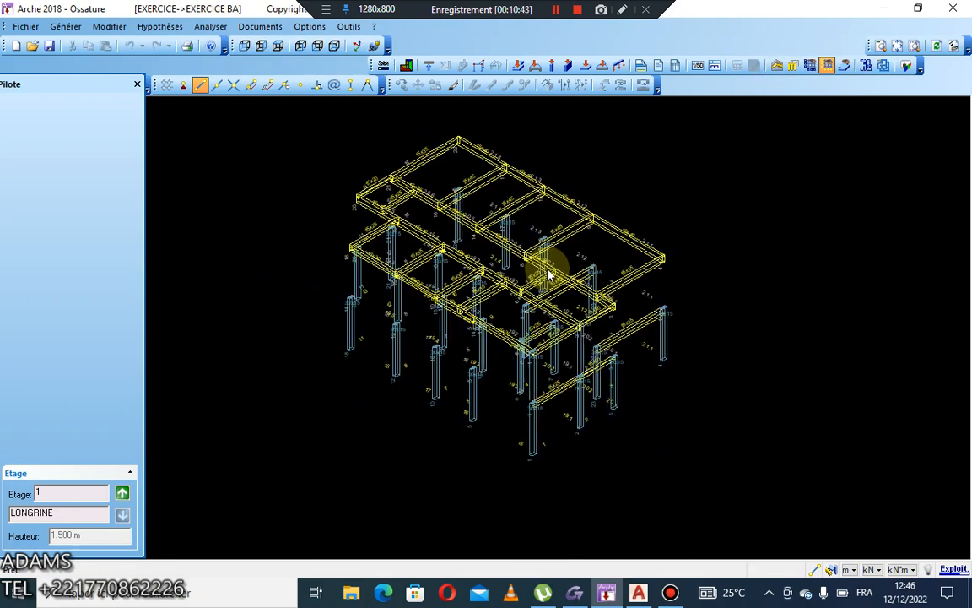
Step: Export the whole structure to the Modules Ferraillage reinforcement modules
{"action": "left_click", "coordinate": [34, 32]}
{"action": "left_click", "coordinate": [277, 240]}
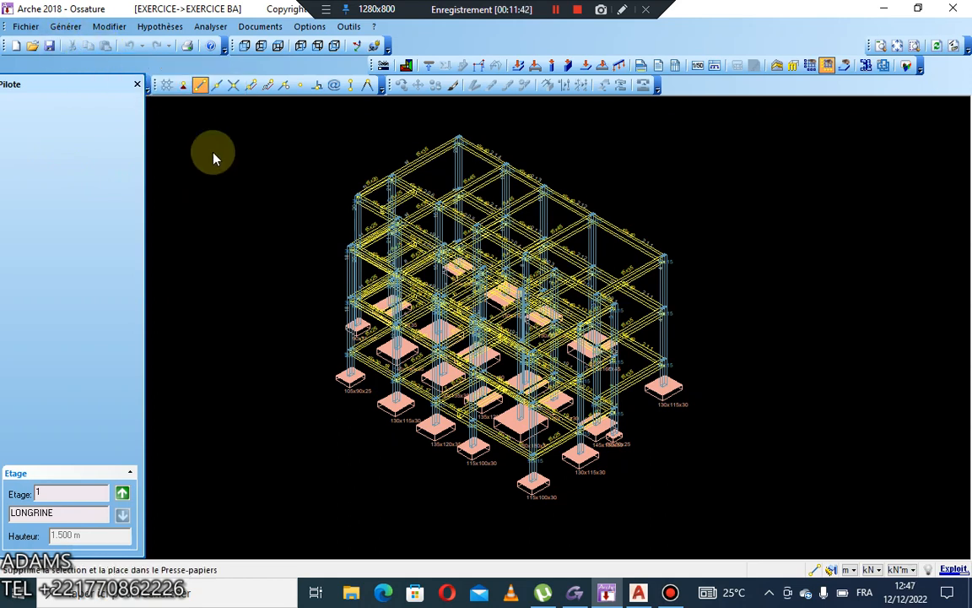
{"action": "left_click", "coordinate": [26, 26]}
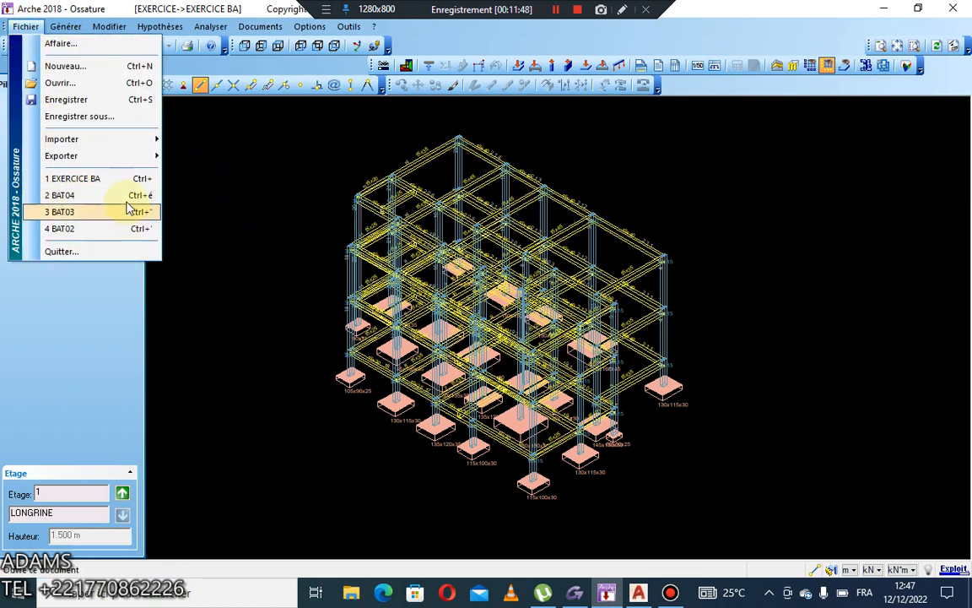
{"action": "mouse_move", "coordinate": [144, 155]}
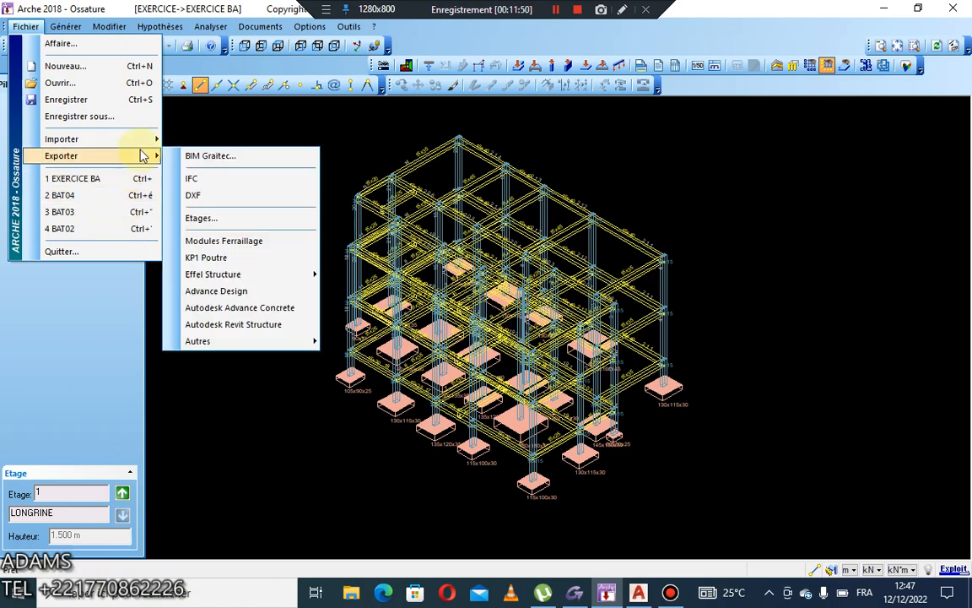
{"action": "left_click", "coordinate": [244, 237]}
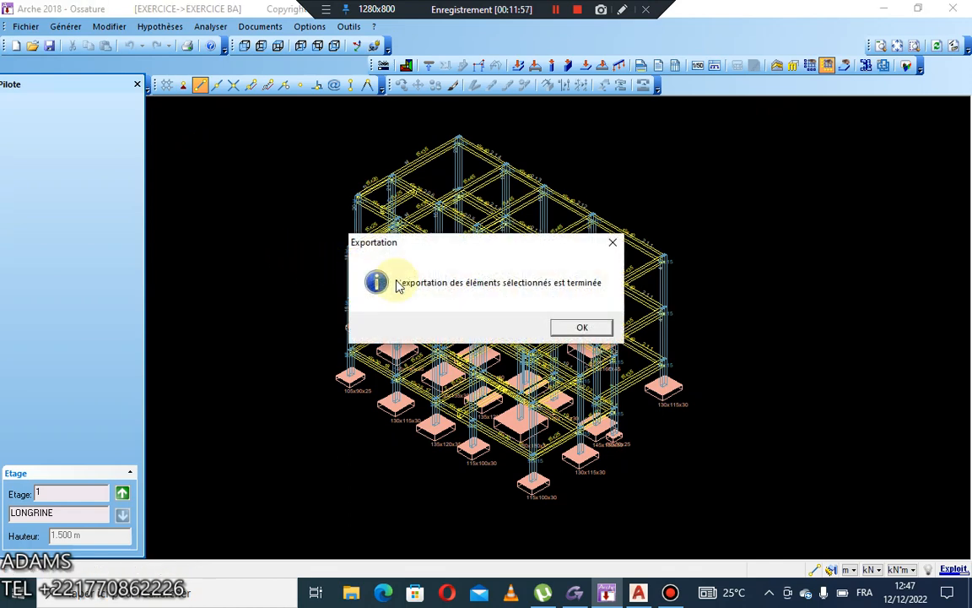
{"action": "left_click", "coordinate": [580, 328]}
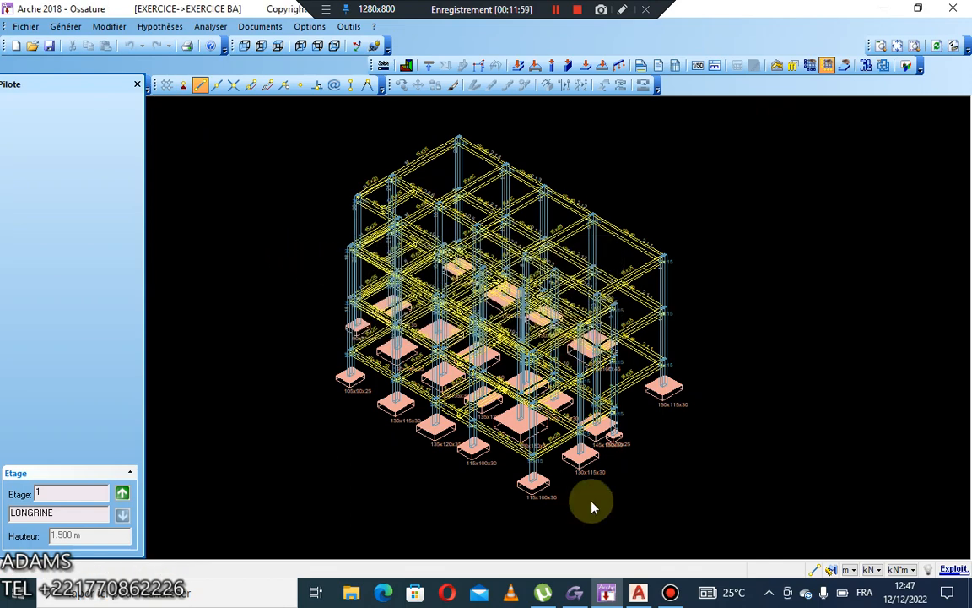
Step: Switch to Graitec OMD and launch Arche Poutre BAEL for the EXERCICE project, skipping the licence activation
{"action": "left_click", "coordinate": [576, 592]}
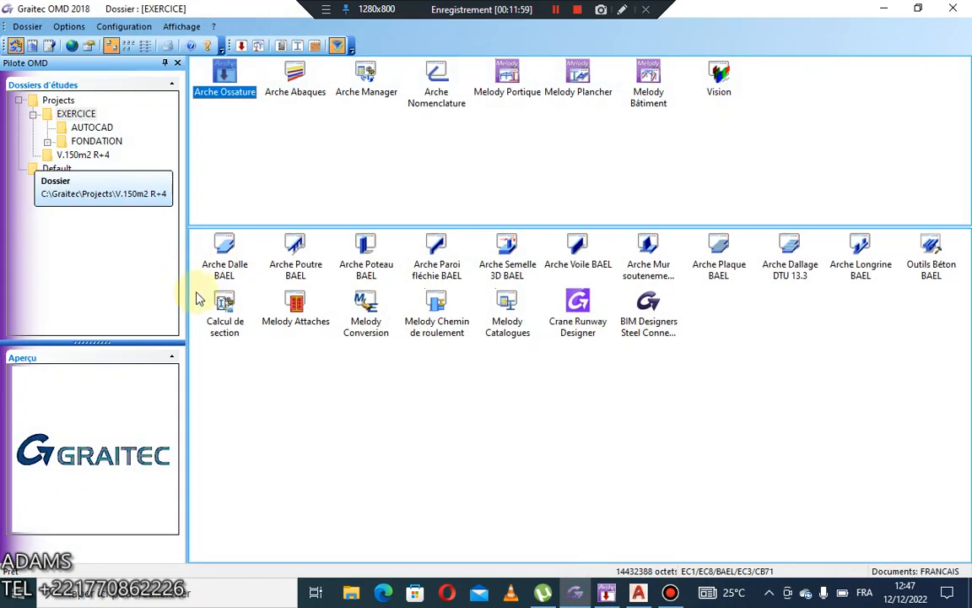
{"action": "double_click", "coordinate": [298, 261]}
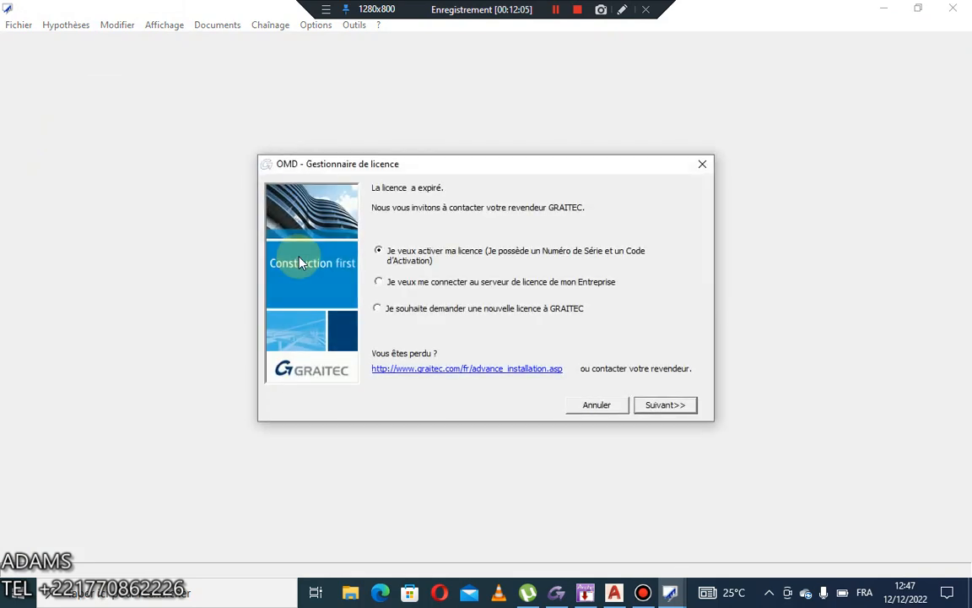
{"action": "left_click", "coordinate": [593, 404]}
{"action": "left_click", "coordinate": [593, 404]}
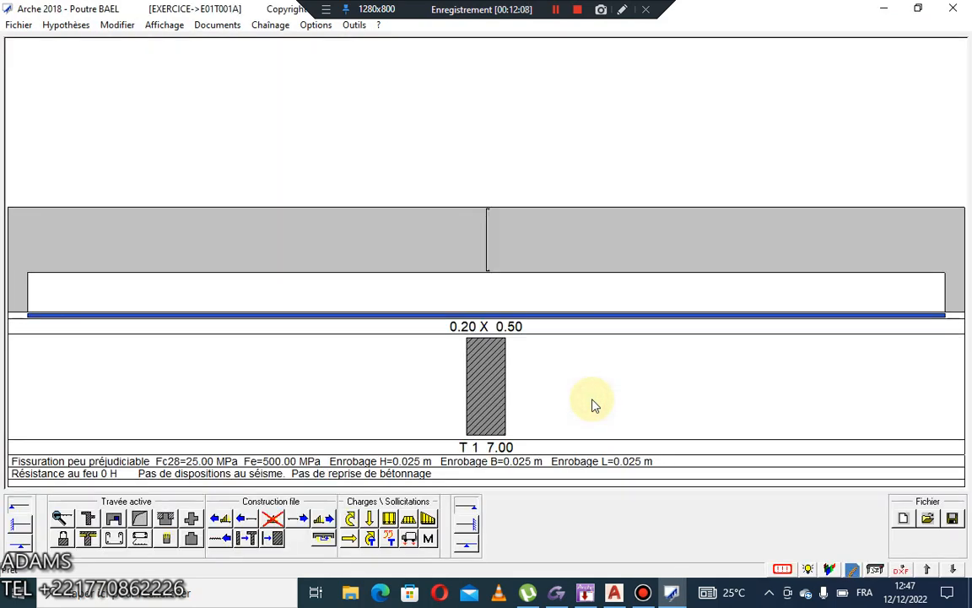
Step: Start importing the beams from Ossature with reinforcement determination and calculation note generation enabled
{"action": "left_click", "coordinate": [277, 26]}
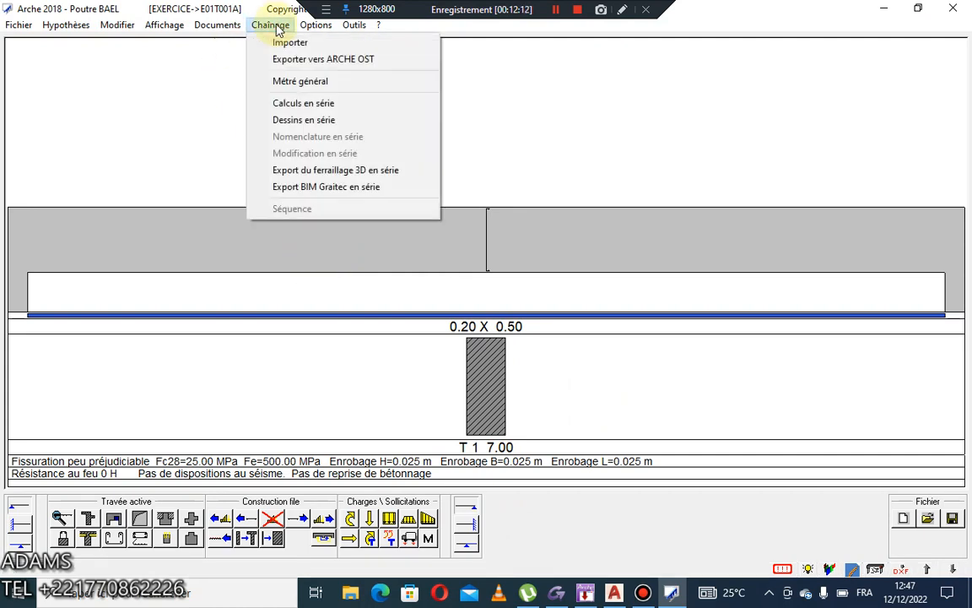
{"action": "left_click", "coordinate": [326, 43]}
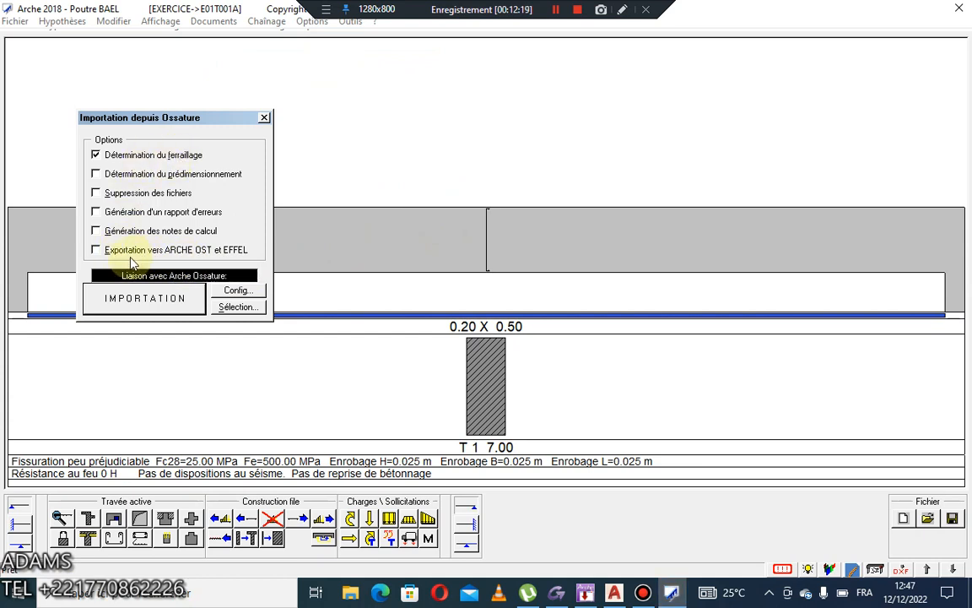
{"action": "left_click", "coordinate": [142, 230]}
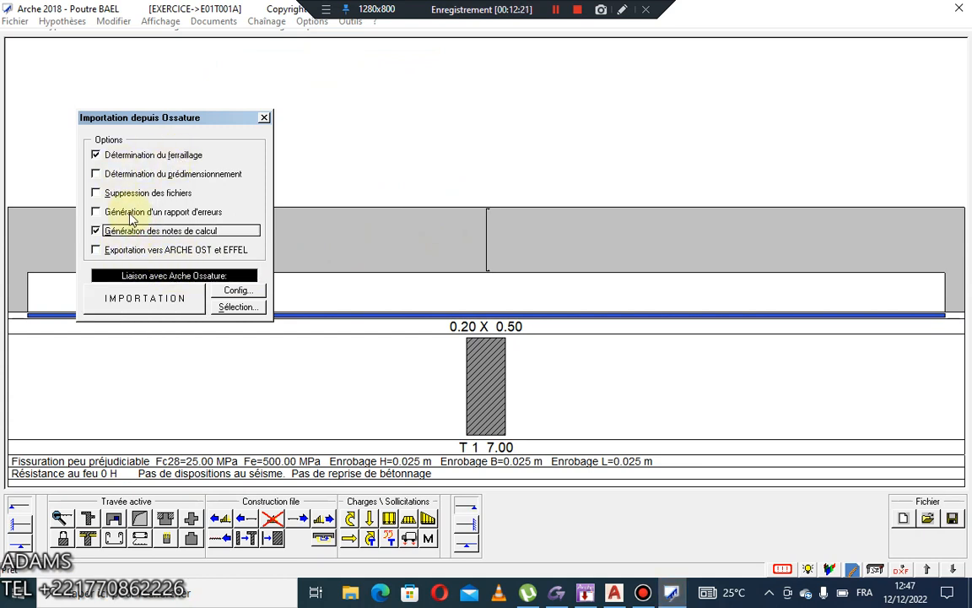
{"action": "left_click", "coordinate": [185, 304]}
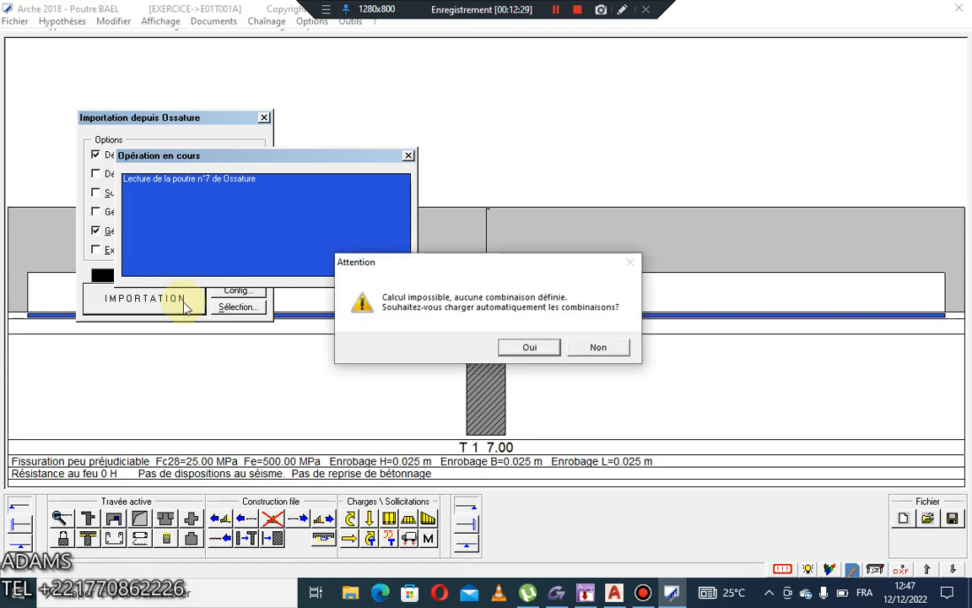
Step: Accept automatic loading of the load combinations each time it is requested during the series beam import
{"action": "left_click", "coordinate": [530, 348]}
{"action": "left_click", "coordinate": [531, 351]}
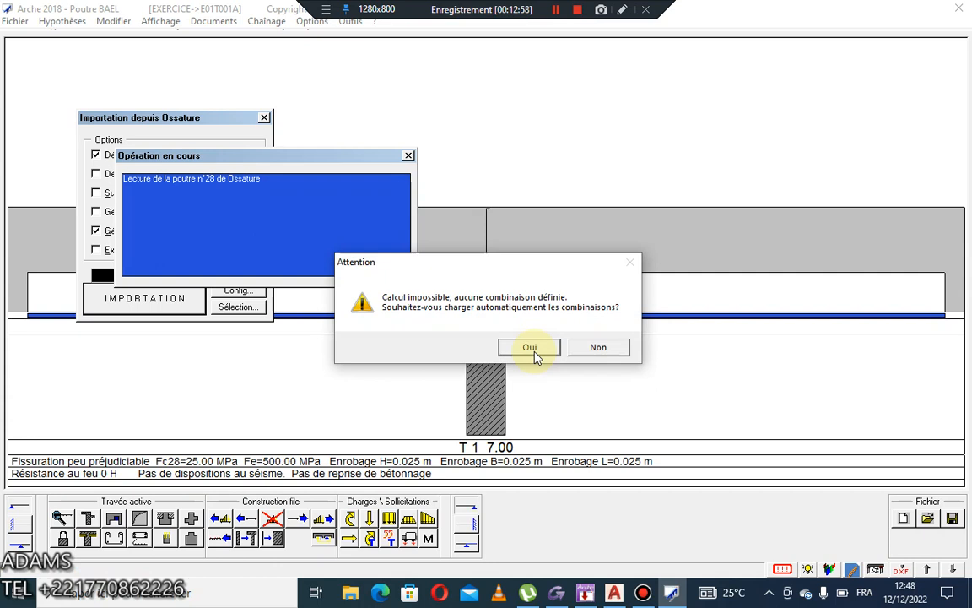
{"action": "left_click", "coordinate": [533, 352]}
{"action": "left_click", "coordinate": [534, 353]}
{"action": "left_click", "coordinate": [530, 349]}
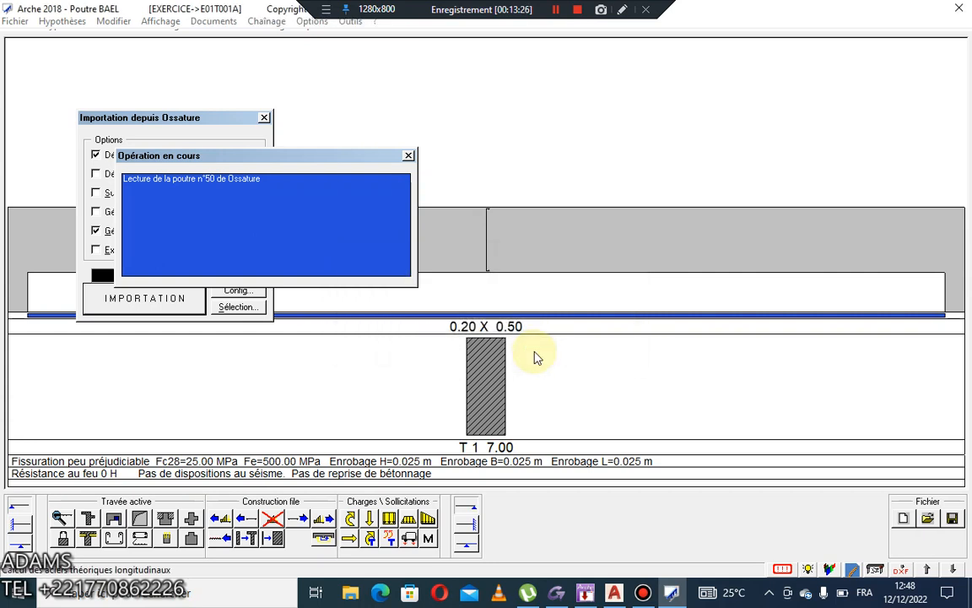
{"action": "left_click", "coordinate": [530, 348]}
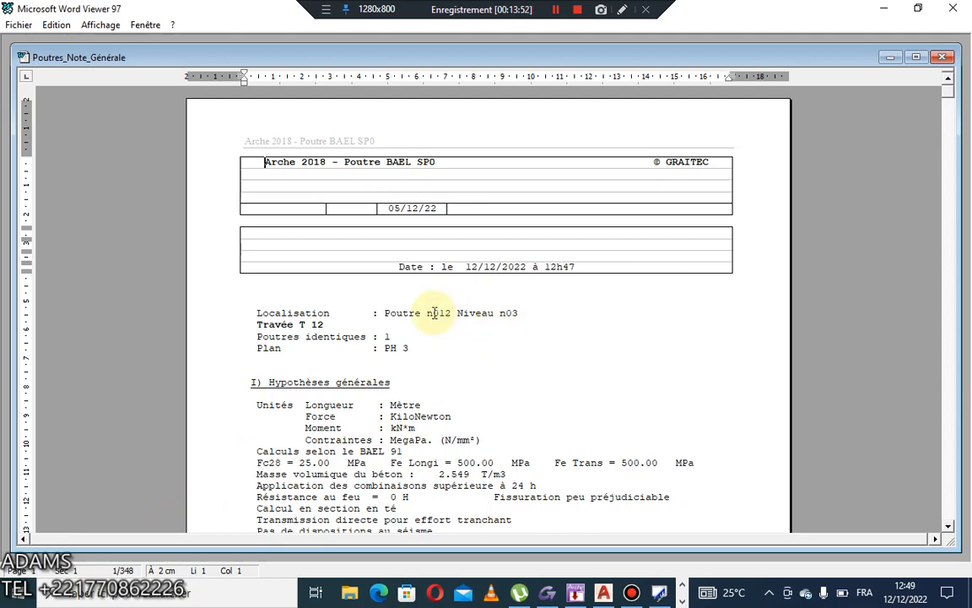
Step: Read the general assumptions and geometry of beam 12 on level 3 in the Poutres_Note_Générale calculation note
{"action": "scroll", "coordinate": [429, 313], "scroll_direction": "down", "scroll_amount": 2}
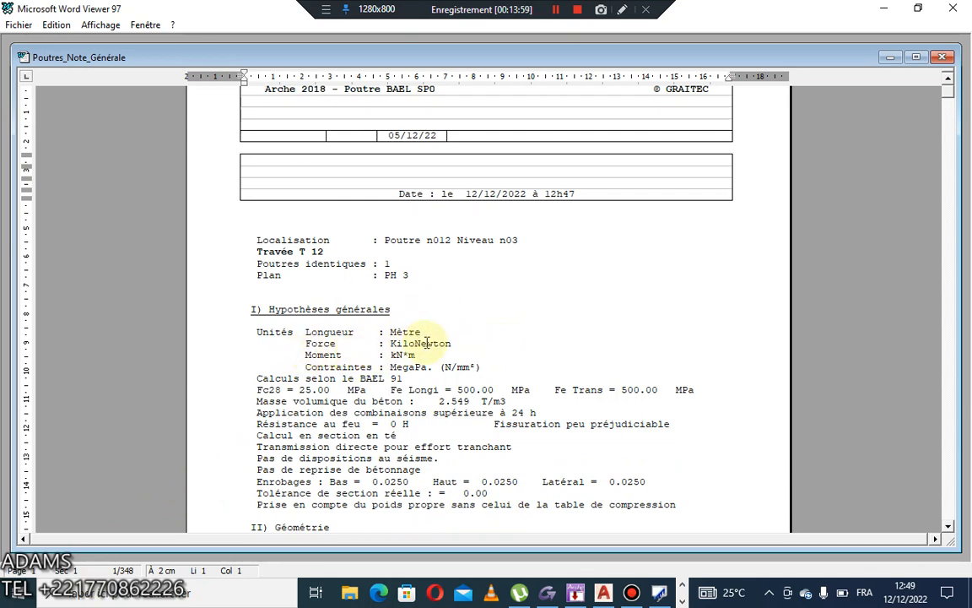
{"action": "scroll", "coordinate": [427, 342], "scroll_direction": "down", "scroll_amount": 1}
{"action": "scroll", "coordinate": [388, 355], "scroll_direction": "down", "scroll_amount": 2}
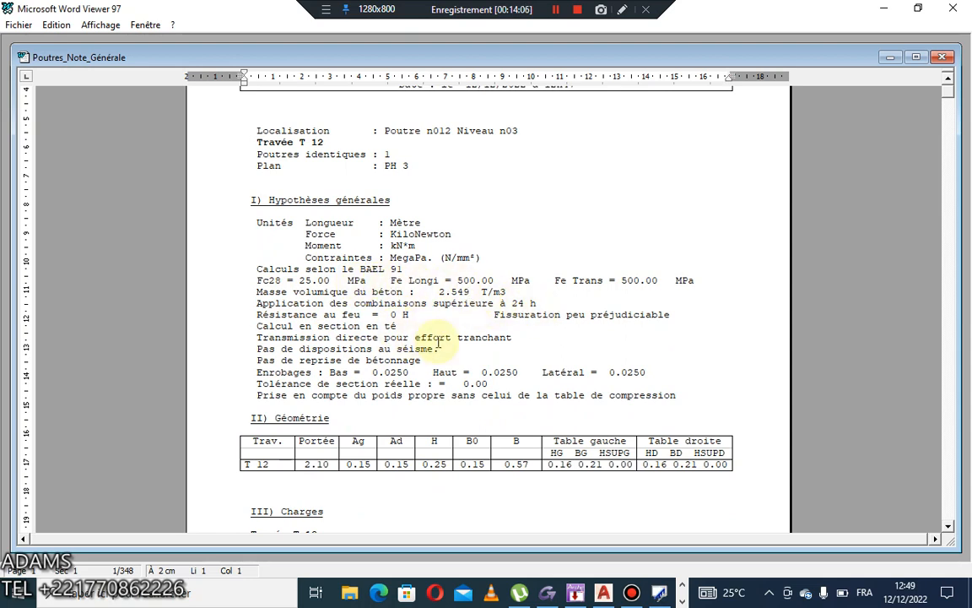
{"action": "scroll", "coordinate": [457, 310], "scroll_direction": "down", "scroll_amount": 3}
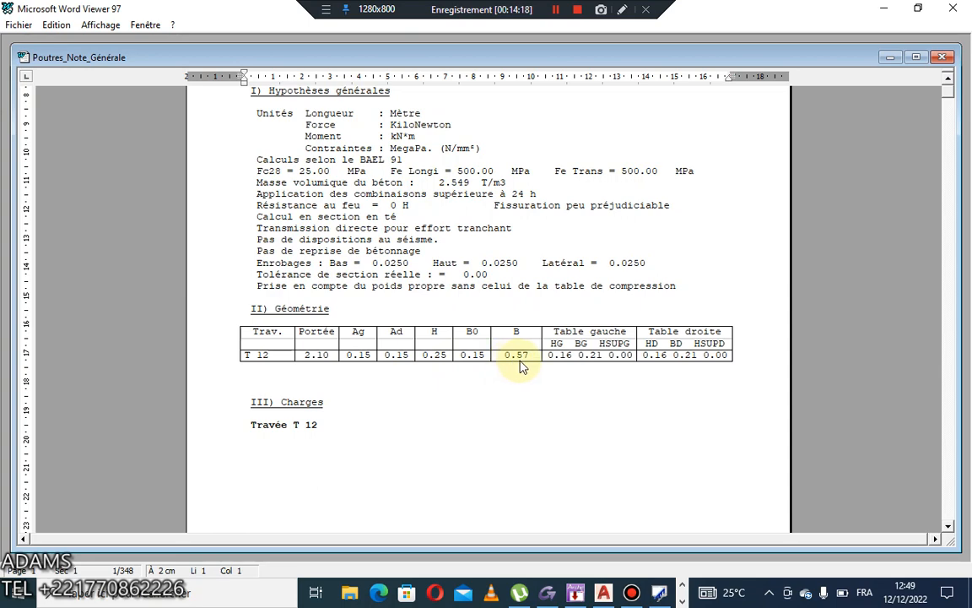
{"action": "scroll", "coordinate": [521, 365], "scroll_direction": "down", "scroll_amount": 2}
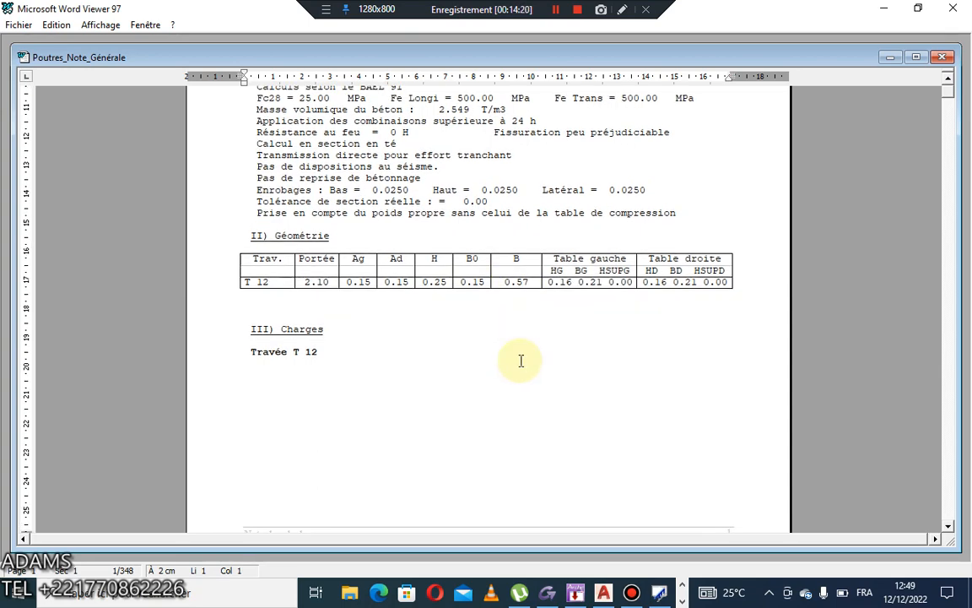
Step: Review beam 12's distributed and trapezoidal loads, combinations, internal forces and support reactions in the calculation note
{"action": "scroll", "coordinate": [520, 361], "scroll_direction": "down", "scroll_amount": 14}
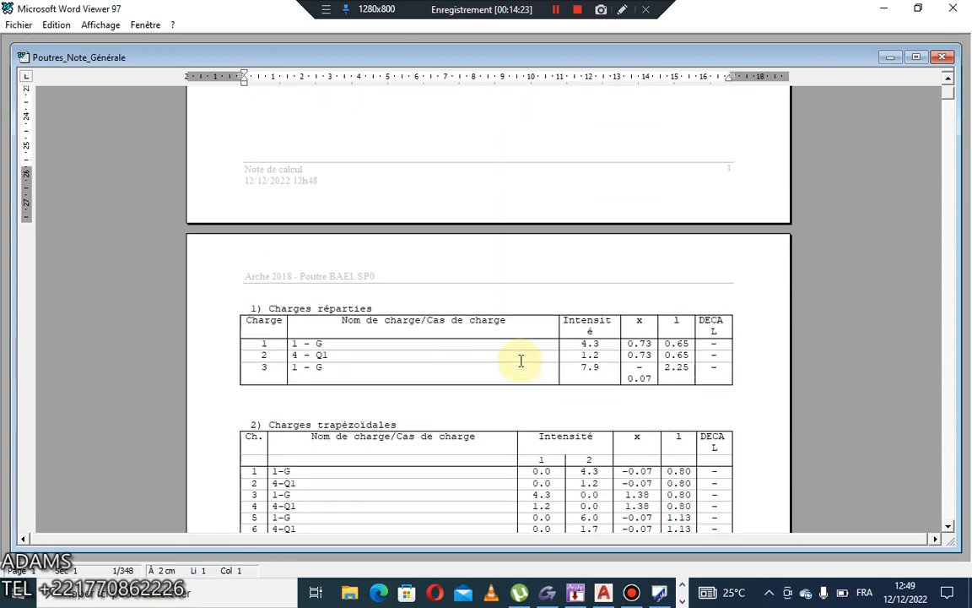
{"action": "scroll", "coordinate": [515, 367], "scroll_direction": "down", "scroll_amount": 20}
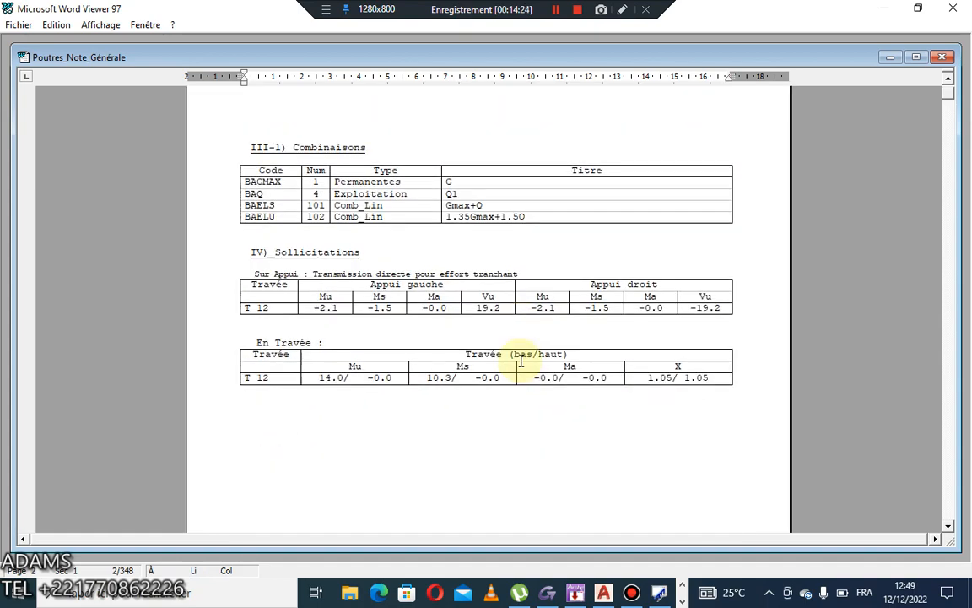
{"action": "scroll", "coordinate": [511, 384], "scroll_direction": "down", "scroll_amount": 20}
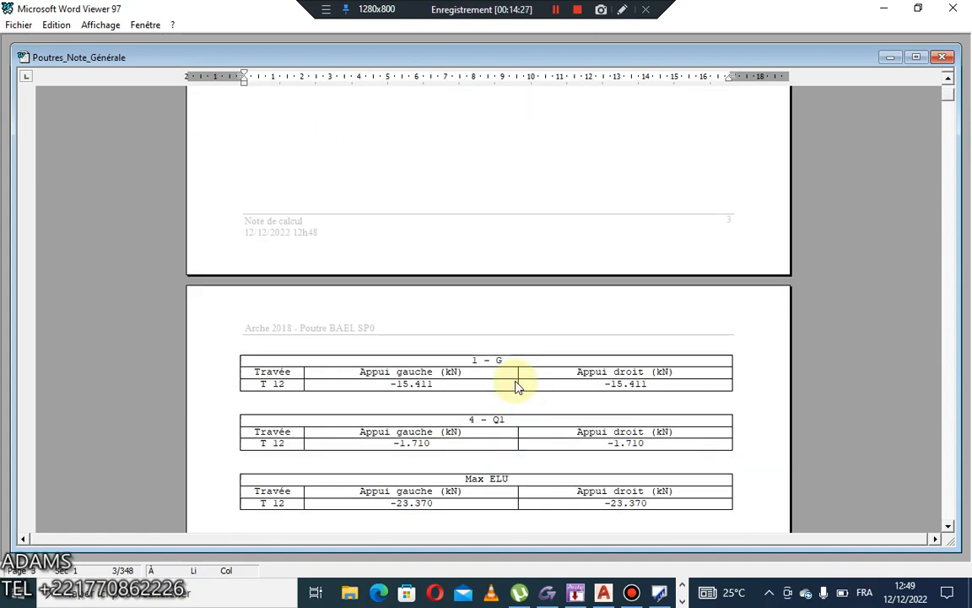
{"action": "scroll", "coordinate": [518, 387], "scroll_direction": "down", "scroll_amount": 20}
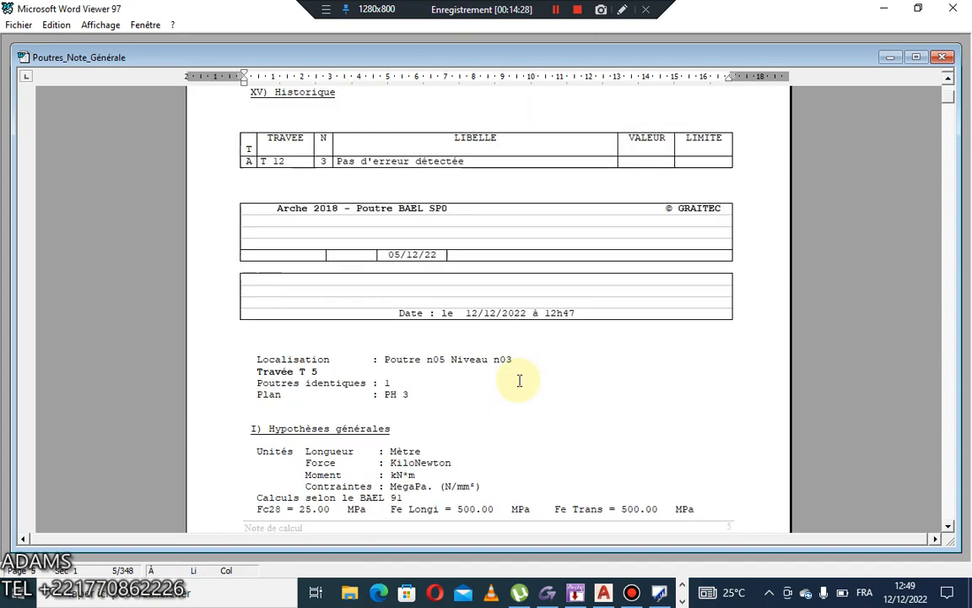
Step: Examine the geometry and distributed loads of beam 5 on level 3, and close the calculation note and its viewer
{"action": "scroll", "coordinate": [519, 385], "scroll_direction": "down", "scroll_amount": 5}
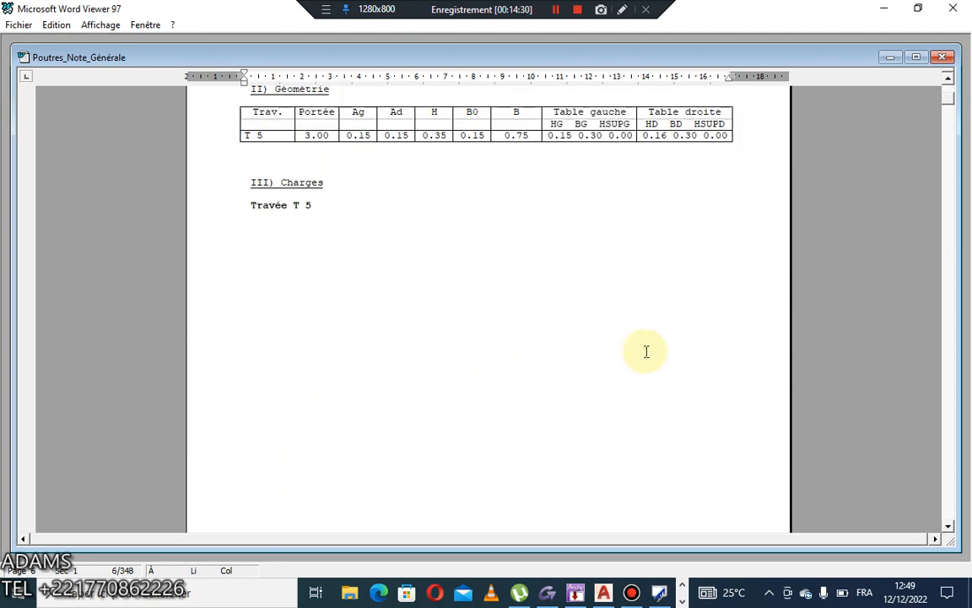
{"action": "scroll", "coordinate": [646, 351], "scroll_direction": "up", "scroll_amount": 5}
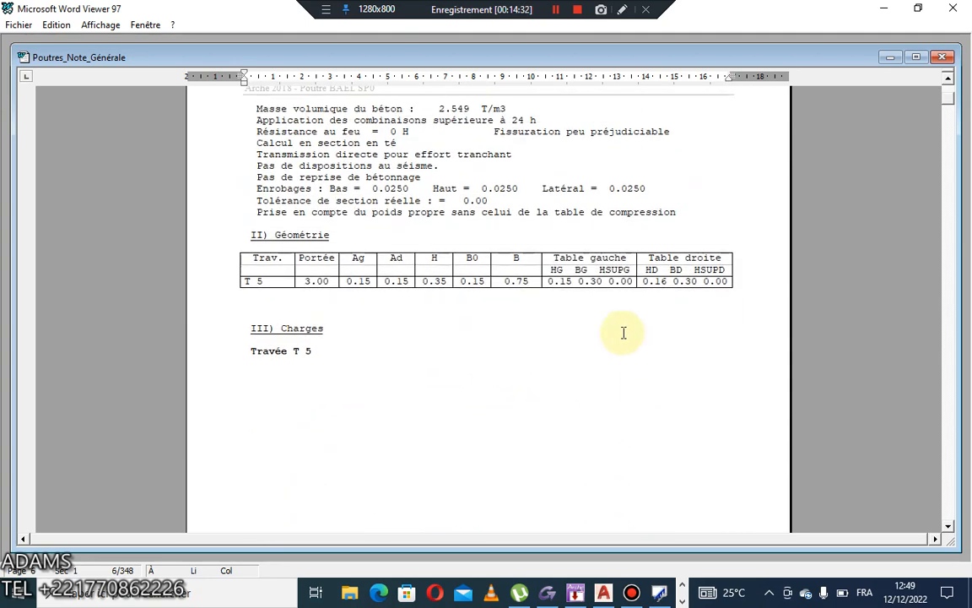
{"action": "scroll", "coordinate": [630, 330], "scroll_direction": "down", "scroll_amount": 20}
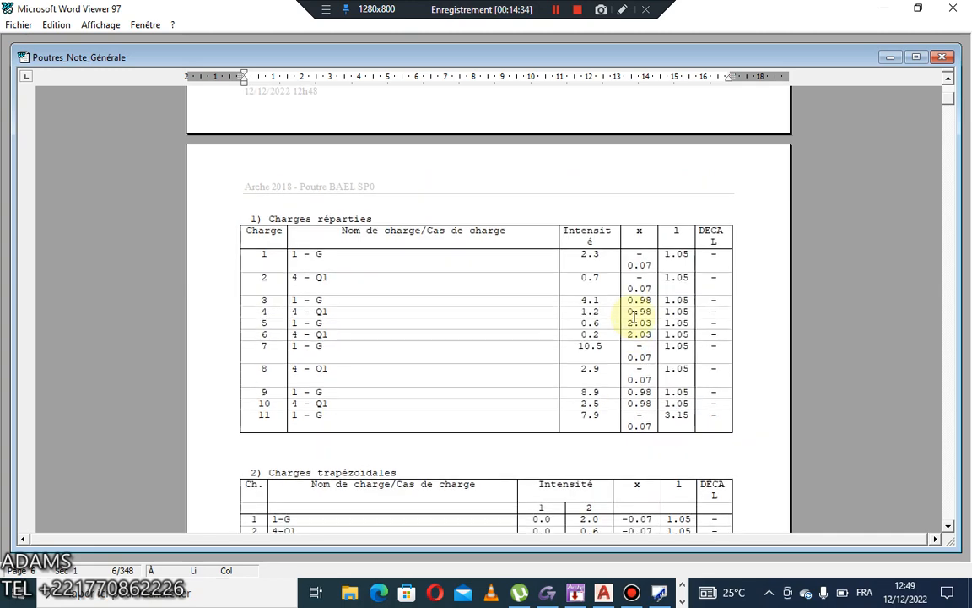
{"action": "left_click", "coordinate": [942, 57]}
{"action": "left_click", "coordinate": [953, 9]}
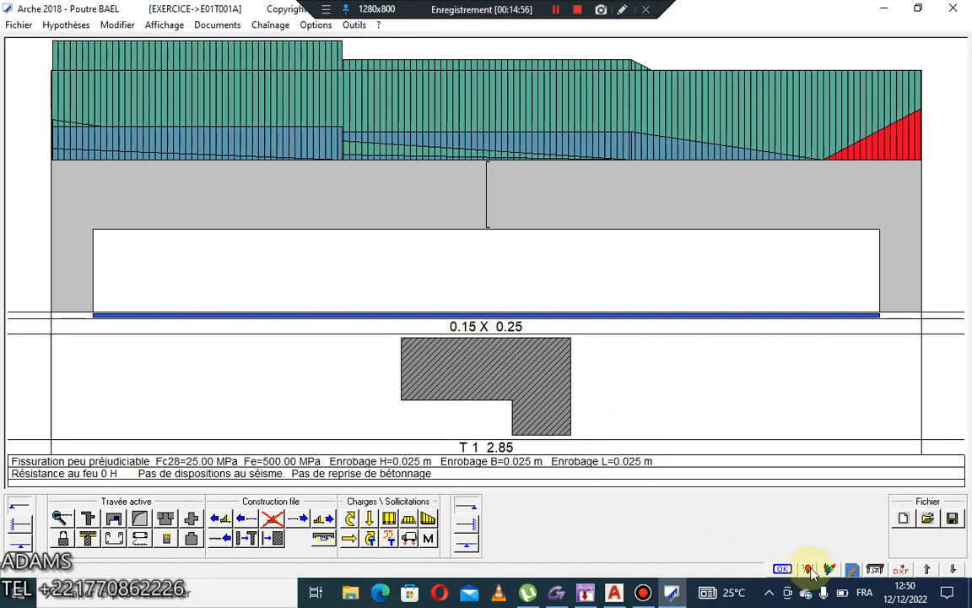
Step: Delete the slab flange from the cross-section of the level 1 beam, leaving a plain rectangular section
{"action": "double_click", "coordinate": [443, 358]}
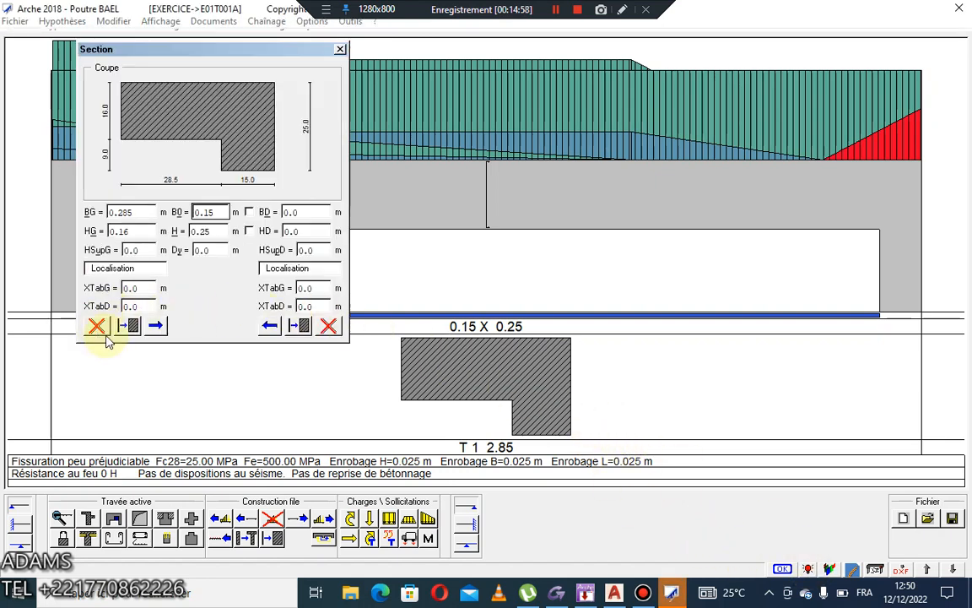
{"action": "left_click", "coordinate": [96, 326]}
{"action": "left_click", "coordinate": [342, 49]}
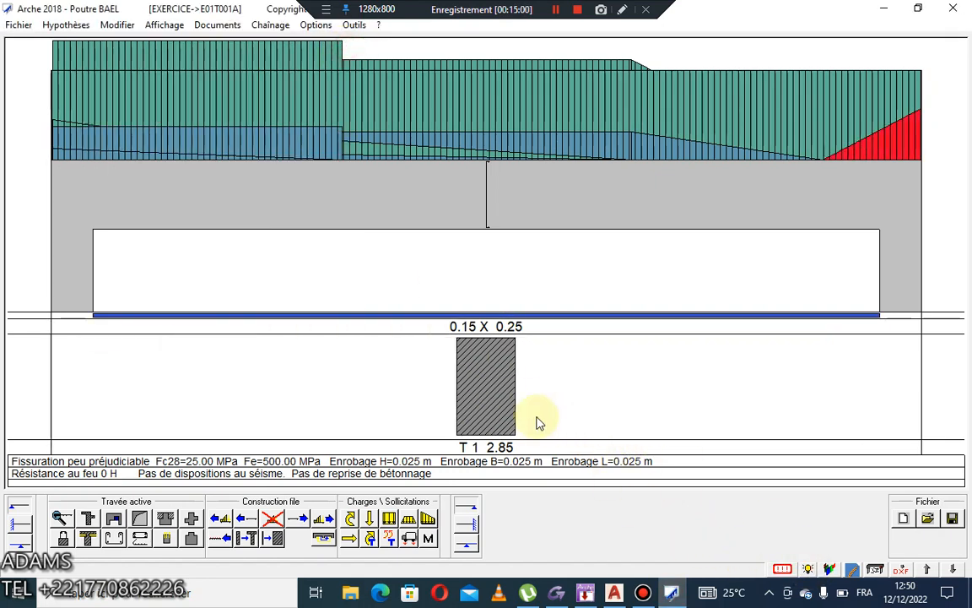
Step: Calculate the beam's reinforcement, read the error history report for span T 1, and close the report and its viewer
{"action": "left_click", "coordinate": [783, 569]}
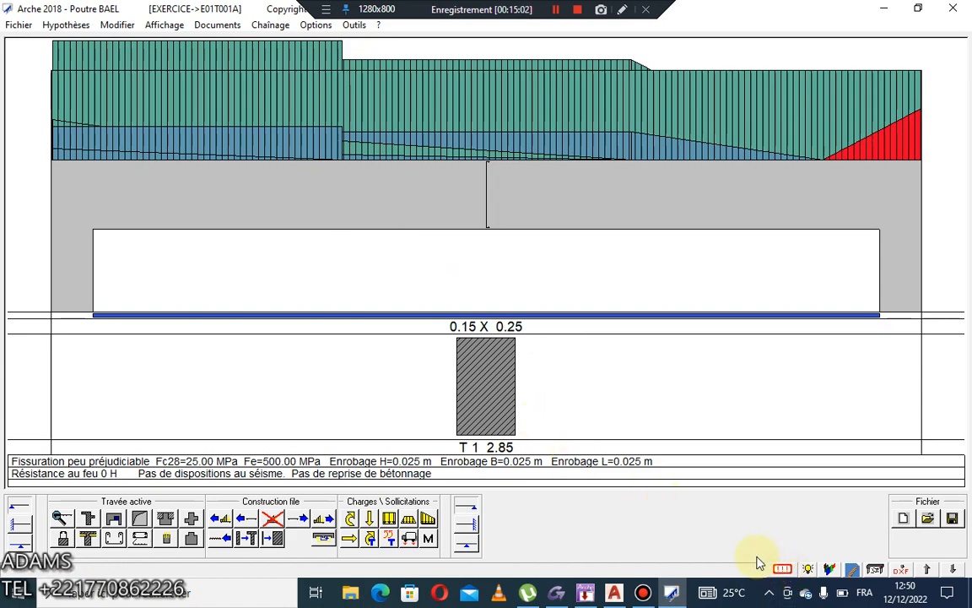
{"action": "left_click", "coordinate": [487, 347]}
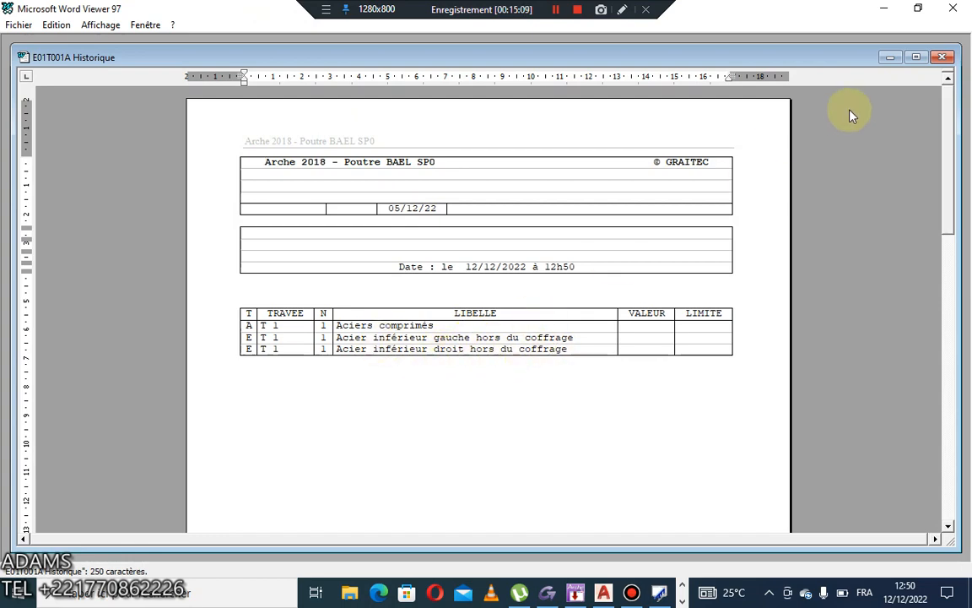
{"action": "left_click", "coordinate": [942, 57]}
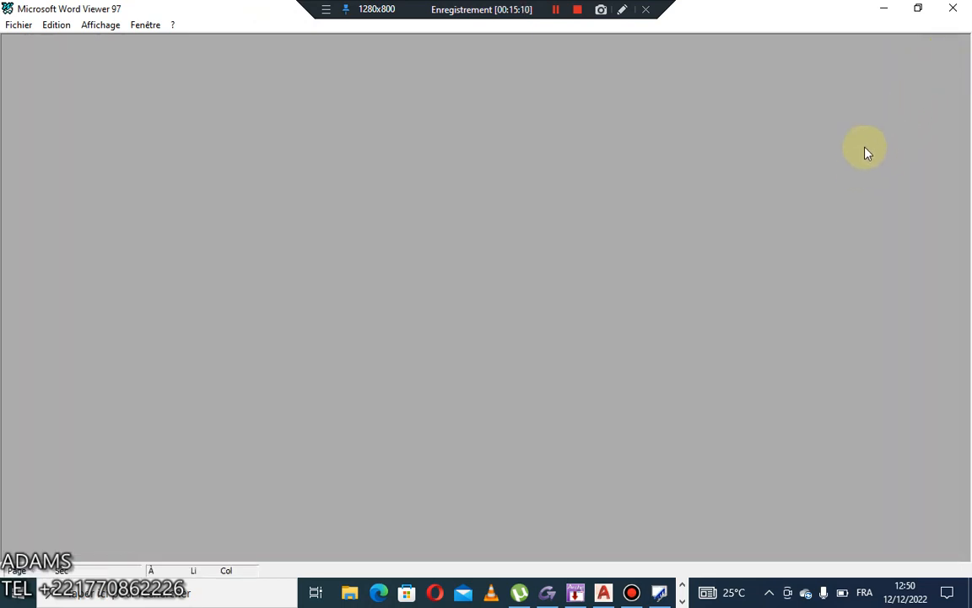
{"action": "left_click", "coordinate": [950, 9]}
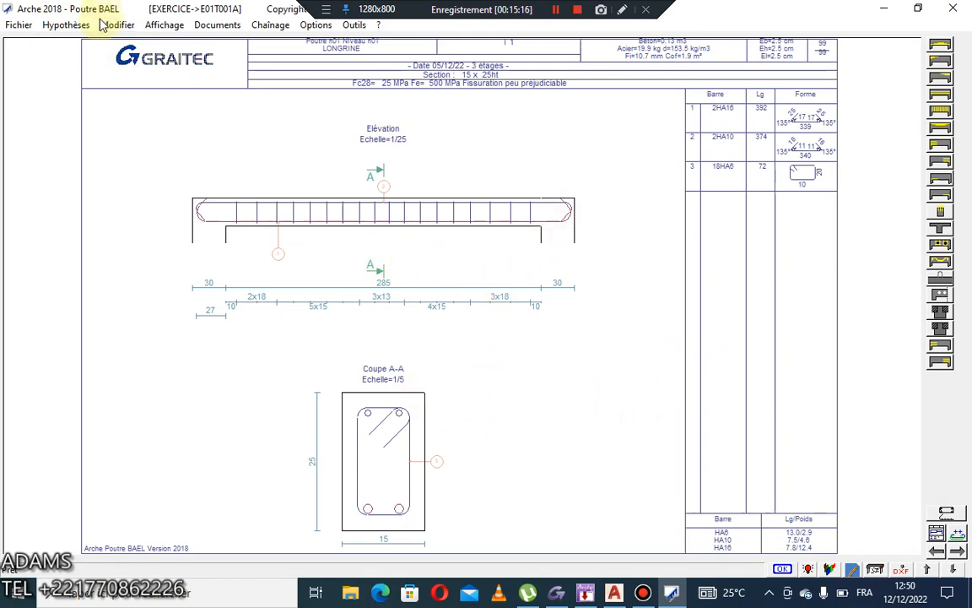
Step: Return to the beam's data entry view, set the section height H to 0.4 m and recalculate the reinforcement
{"action": "left_click", "coordinate": [159, 26]}
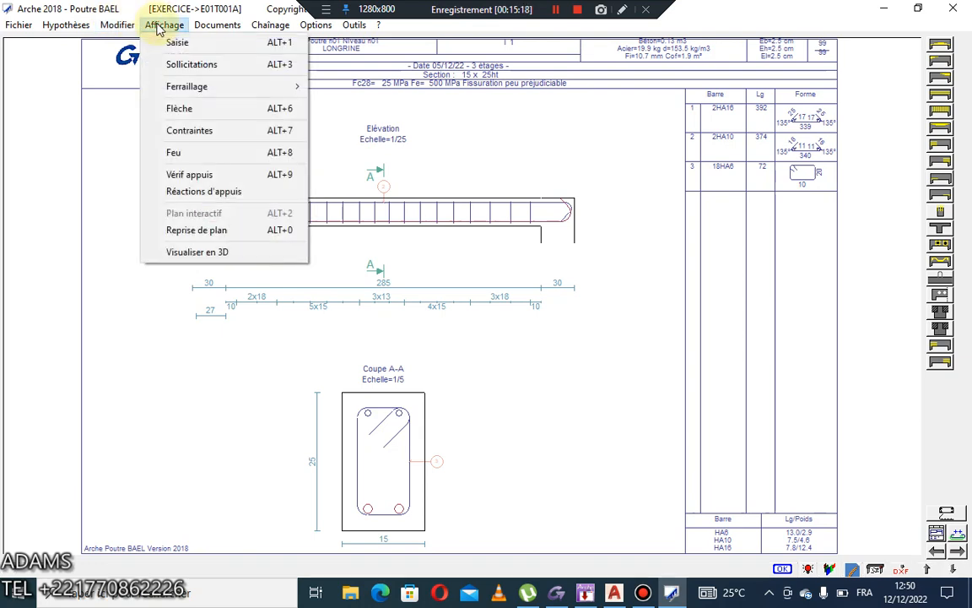
{"action": "mouse_move", "coordinate": [217, 26]}
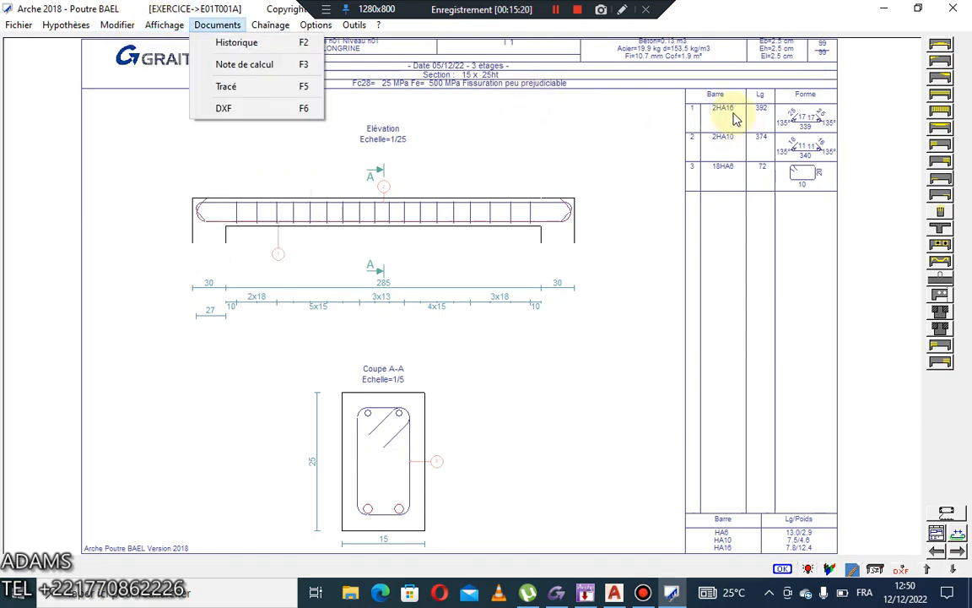
{"action": "mouse_move", "coordinate": [162, 25]}
{"action": "left_click", "coordinate": [191, 47]}
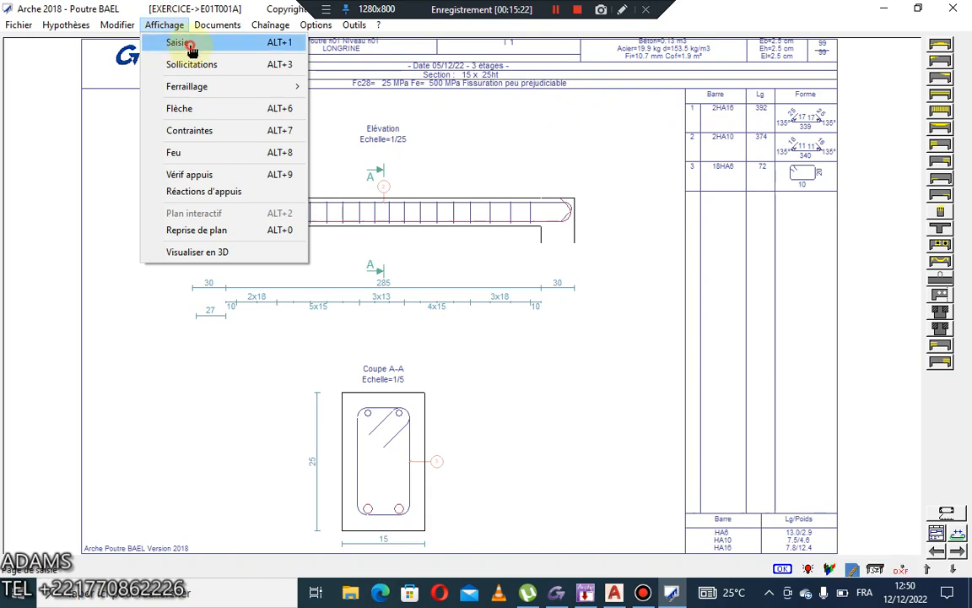
{"action": "left_click", "coordinate": [470, 208]}
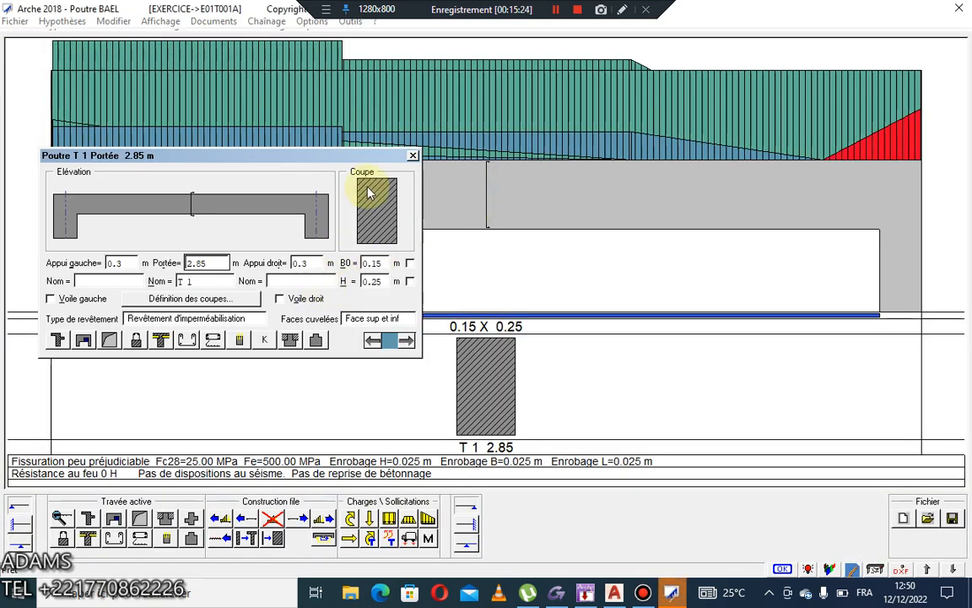
{"action": "left_click", "coordinate": [413, 156]}
{"action": "left_click", "coordinate": [499, 392]}
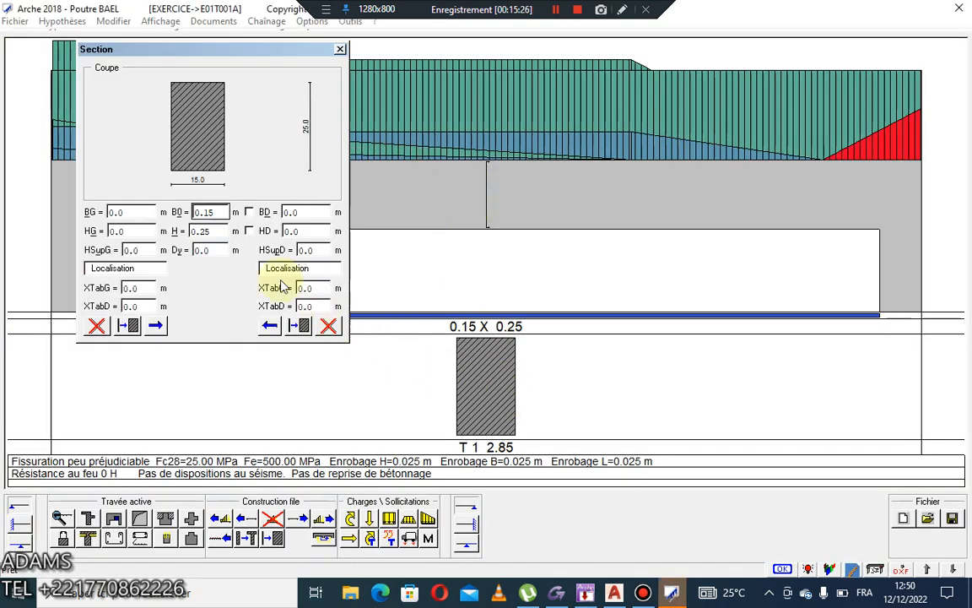
{"action": "double_click", "coordinate": [217, 228]}
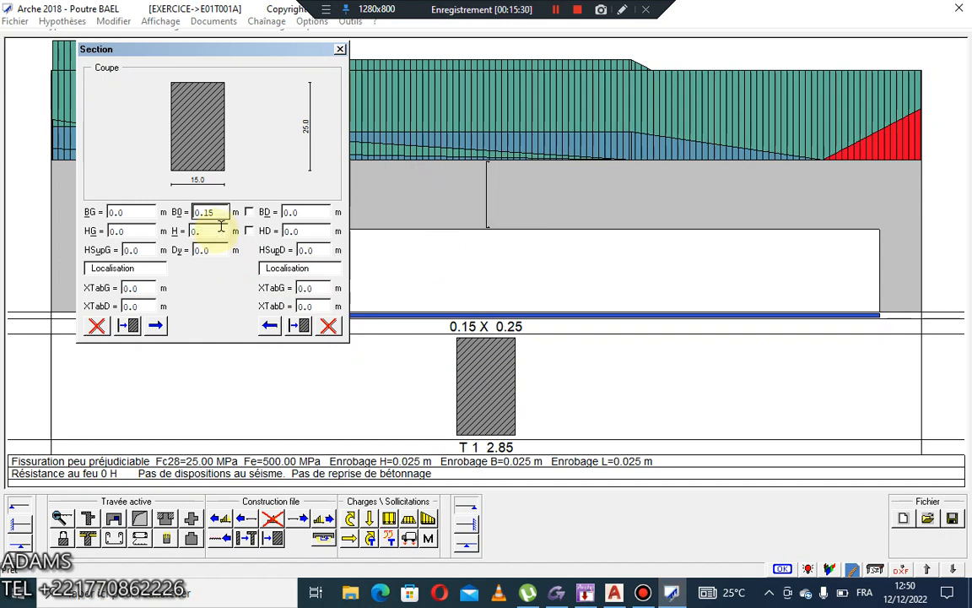
{"action": "type", "text": "0.4"}
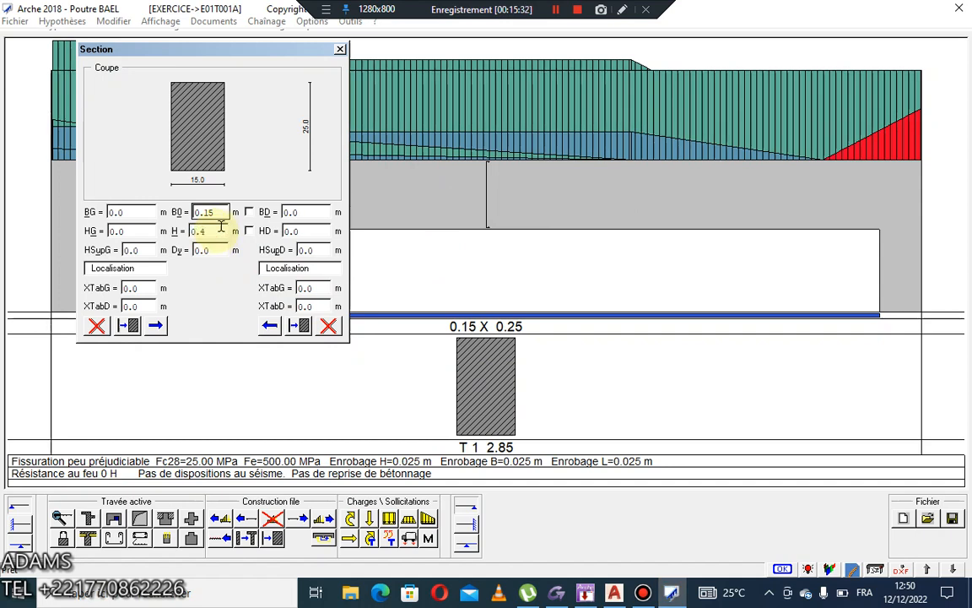
{"action": "key", "text": "Return"}
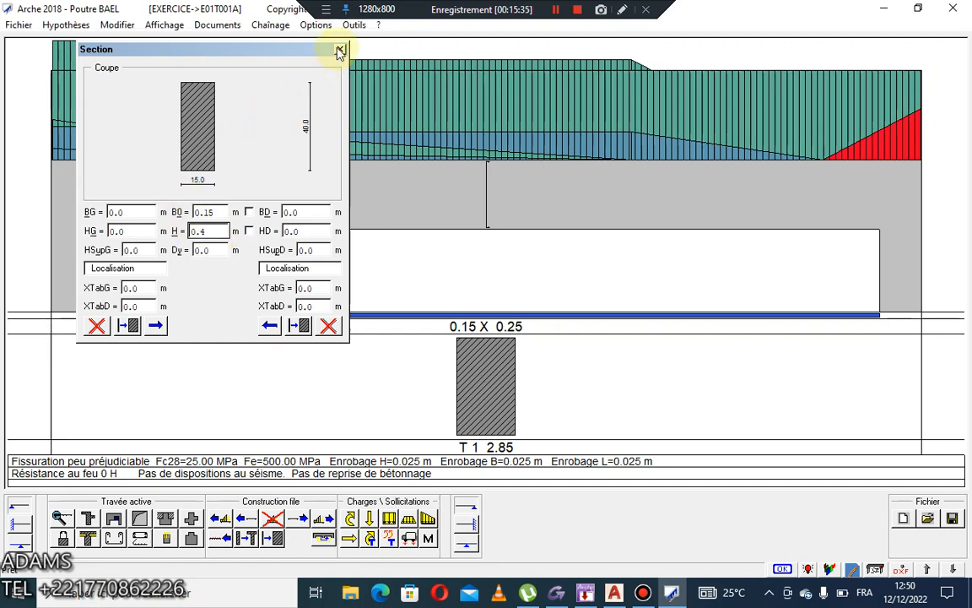
{"action": "left_click", "coordinate": [340, 49]}
{"action": "left_click", "coordinate": [783, 570]}
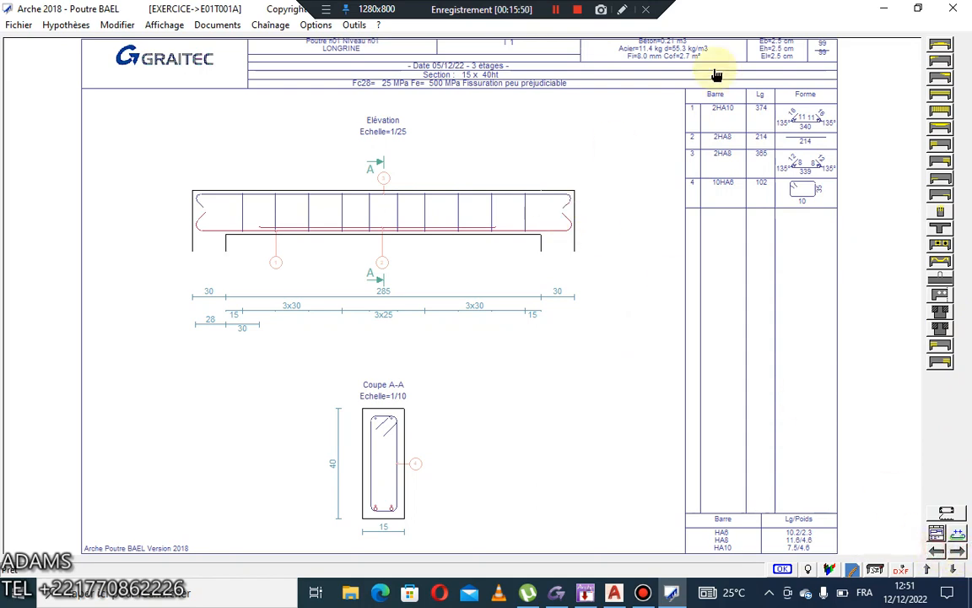
Step: Quit the beam module without saving the file and list the EXERCICE project's model files in Graitec OMD, selecting e02t001a.bea
{"action": "left_click", "coordinate": [953, 7]}
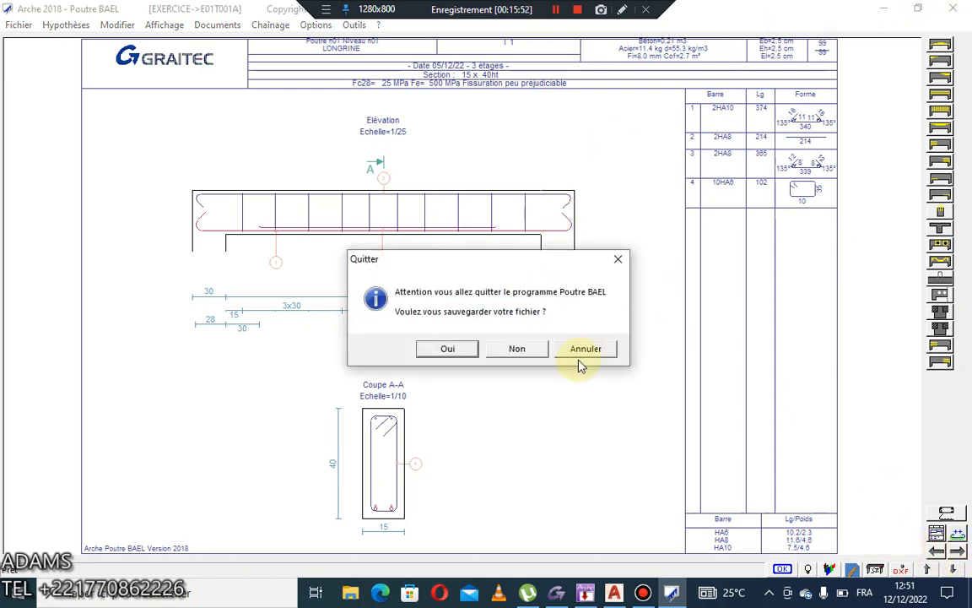
{"action": "left_click", "coordinate": [516, 349]}
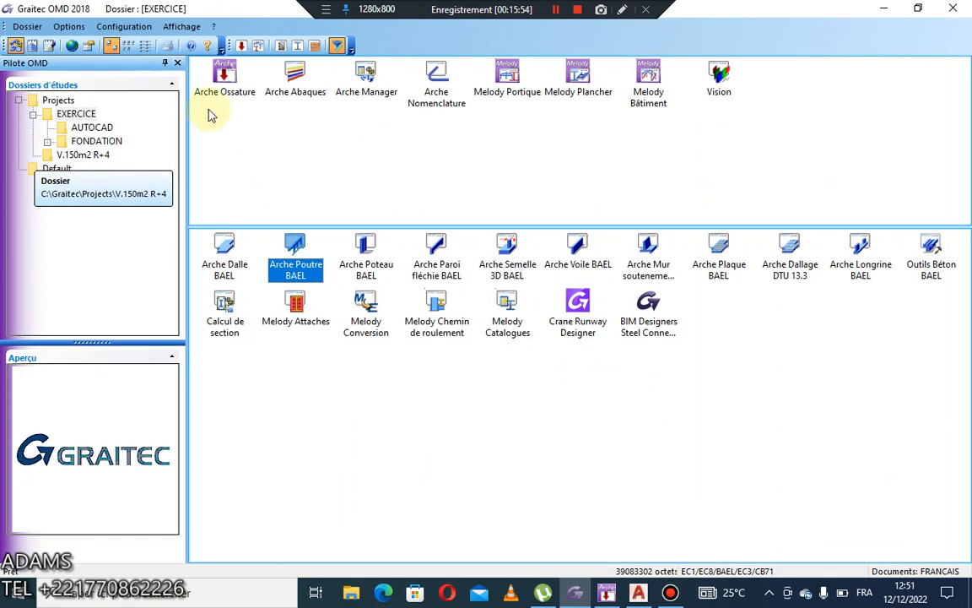
{"action": "left_click", "coordinate": [182, 26]}
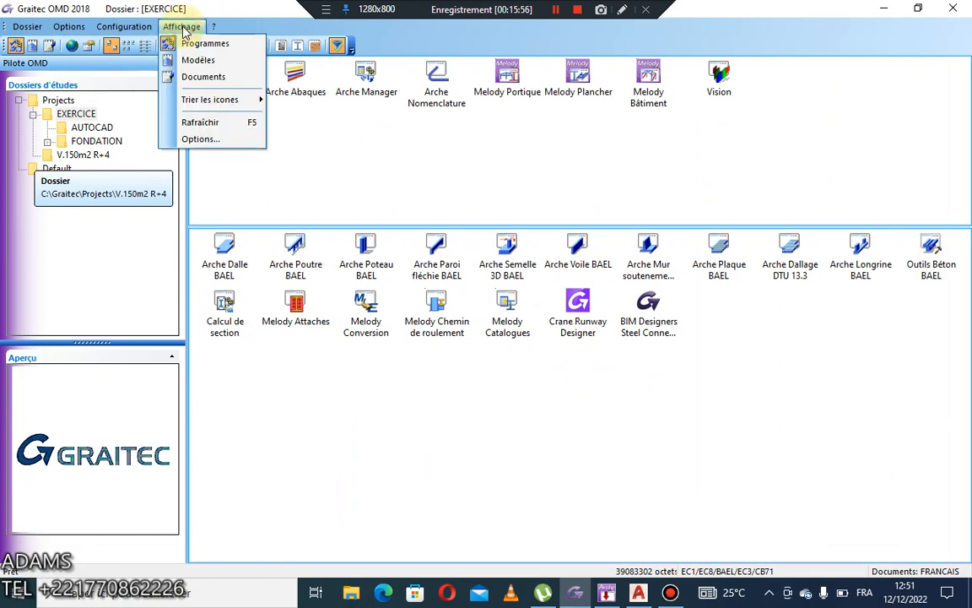
{"action": "left_click", "coordinate": [205, 76]}
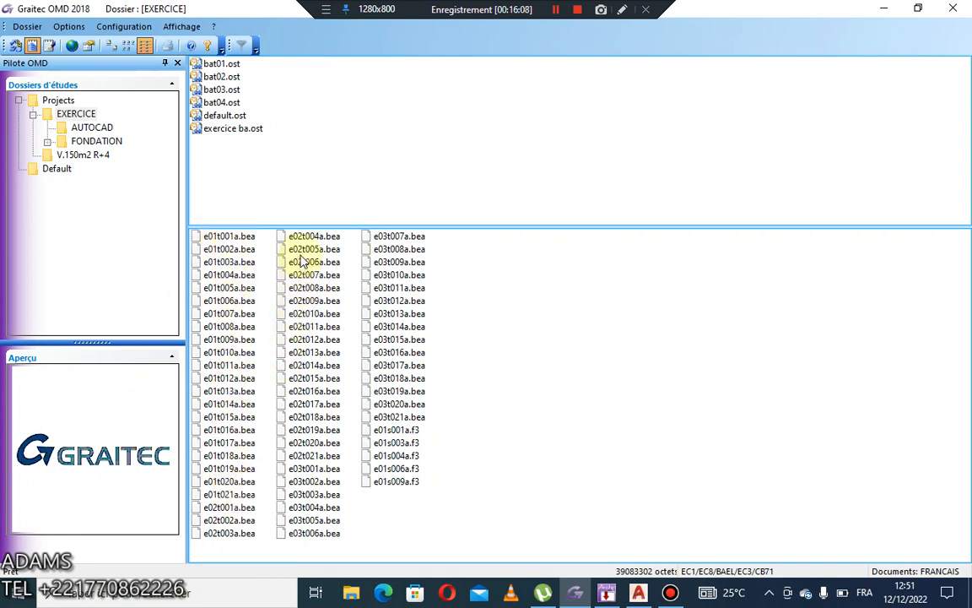
{"action": "left_click", "coordinate": [223, 511]}
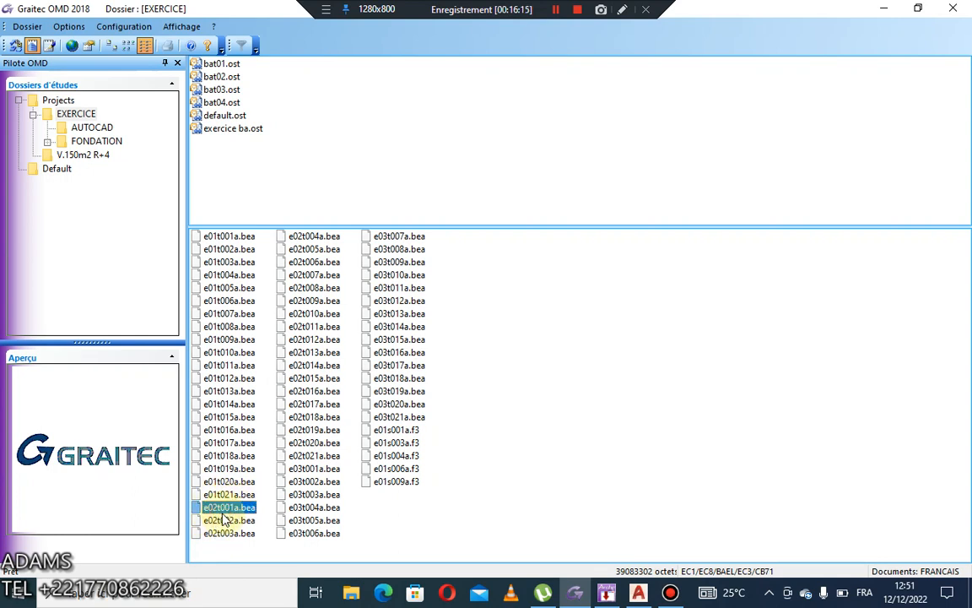
Step: Switch to Arche Ossature, show the model in plan view, and look at level 2 before returning to level 1 (LONGRINE)
{"action": "left_click", "coordinate": [608, 594]}
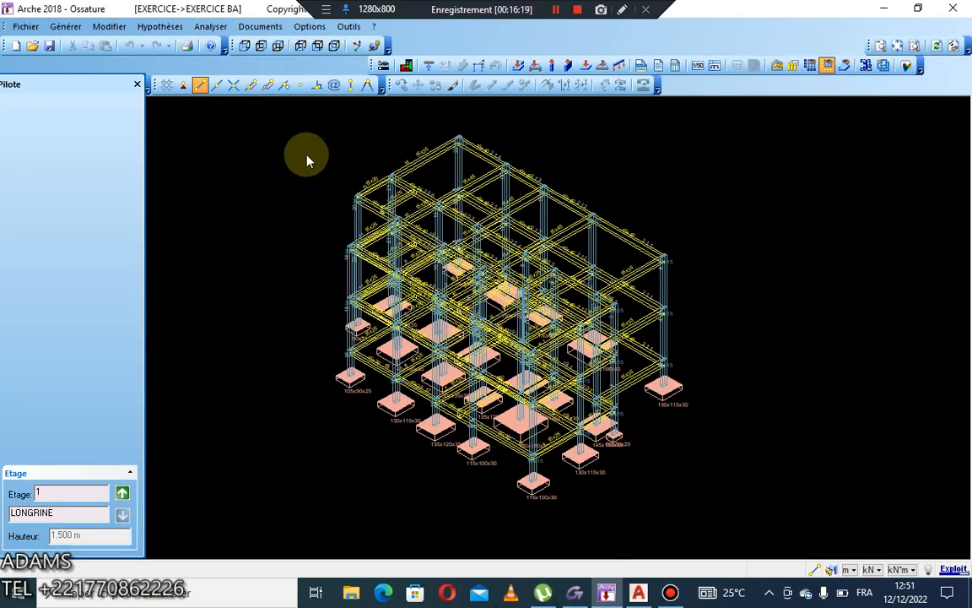
{"action": "left_click", "coordinate": [277, 46]}
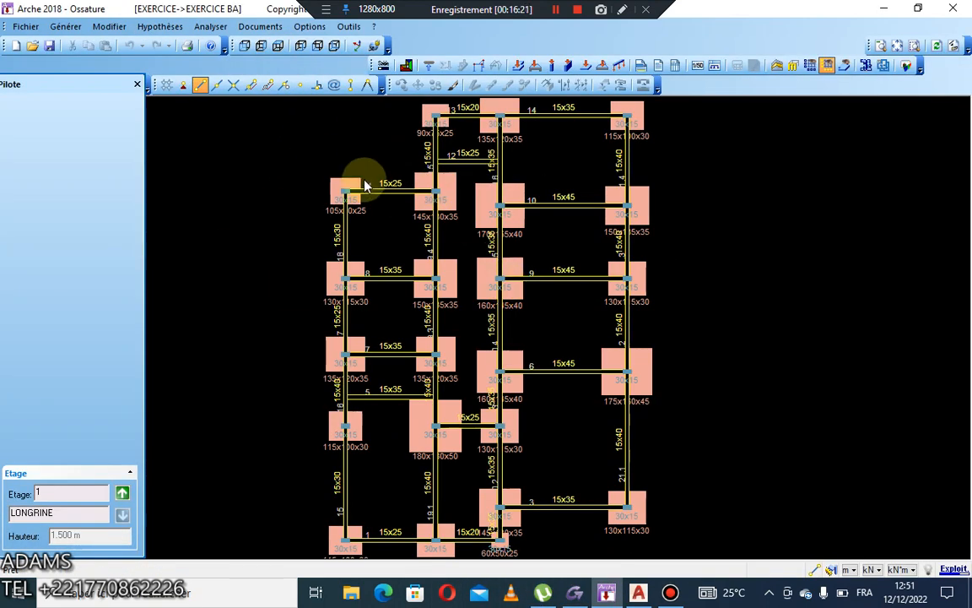
{"action": "left_click", "coordinate": [122, 494]}
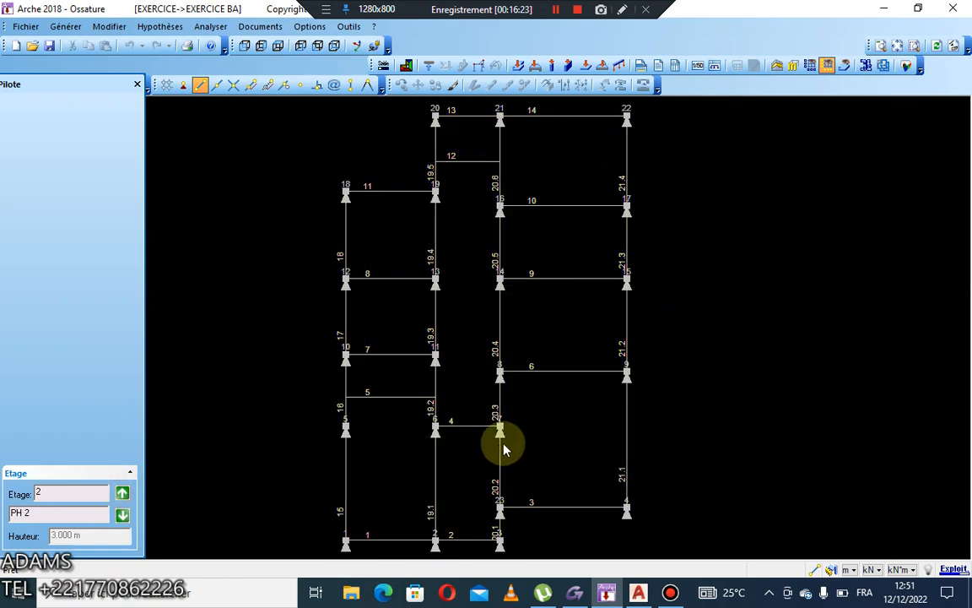
{"action": "left_click", "coordinate": [119, 516]}
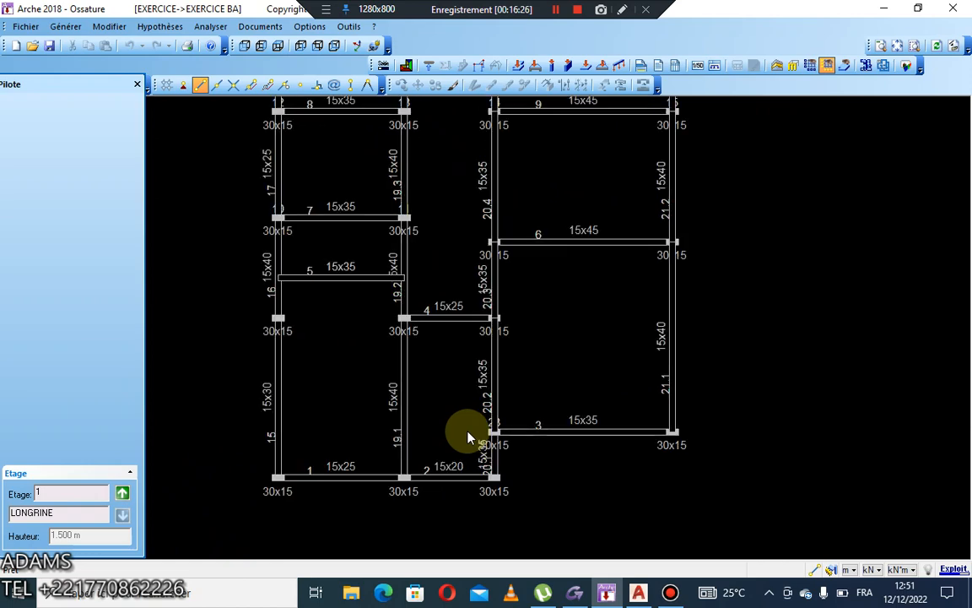
Step: Examine the numbers and sections of beams 8 to 14 and the nearby spans of beam 19 on the LONGRINE plan
{"action": "middle_click_drag", "start_coordinate": [516, 148], "coordinate": [527, 233]}
{"action": "middle_click_drag", "start_coordinate": [555, 122], "coordinate": [549, 315]}
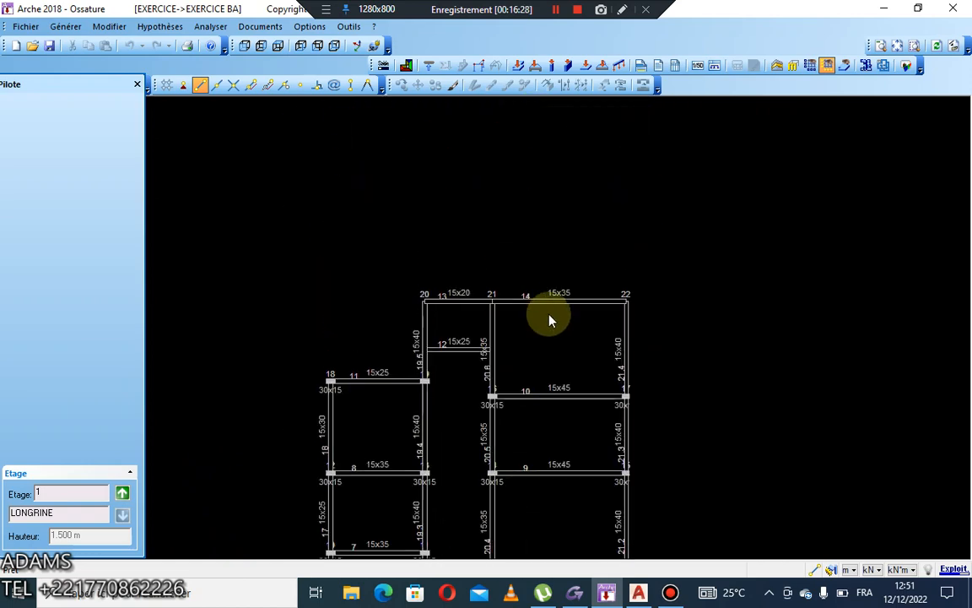
{"action": "scroll", "coordinate": [640, 371], "scroll_direction": "up", "scroll_amount": 2}
{"action": "middle_click_drag", "start_coordinate": [642, 377], "coordinate": [625, 291]}
{"action": "scroll", "coordinate": [653, 397], "scroll_direction": "up", "scroll_amount": 2}
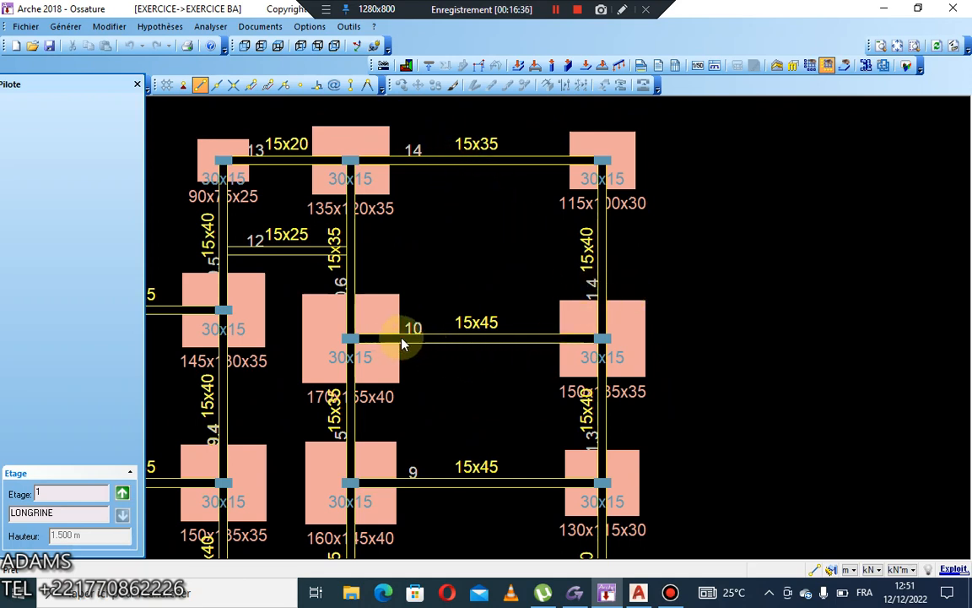
{"action": "scroll", "coordinate": [424, 342], "scroll_direction": "down", "scroll_amount": 1}
{"action": "scroll", "coordinate": [218, 270], "scroll_direction": "up", "scroll_amount": 1}
{"action": "scroll", "coordinate": [217, 267], "scroll_direction": "up", "scroll_amount": 3}
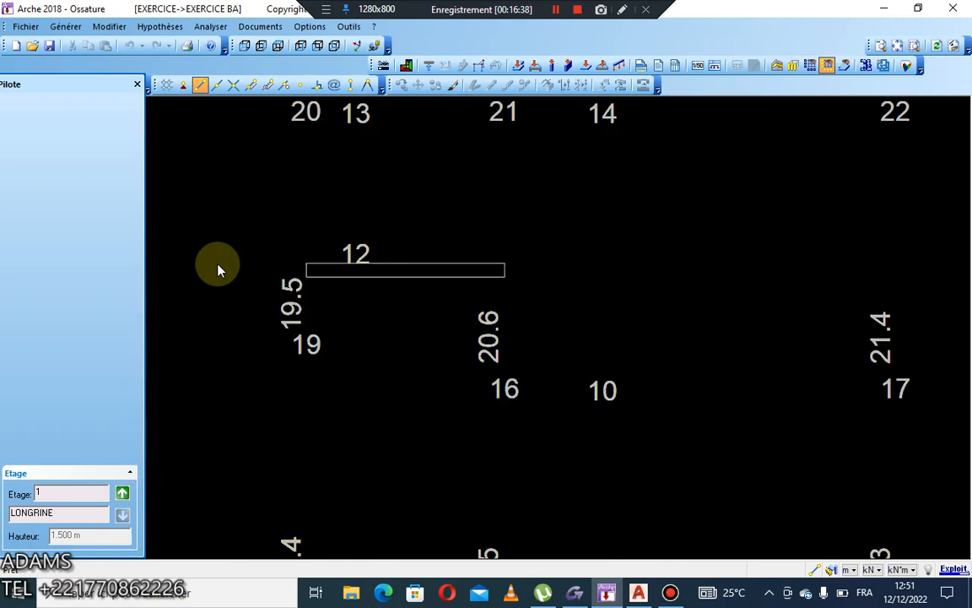
{"action": "scroll", "coordinate": [278, 305], "scroll_direction": "down", "scroll_amount": 2}
{"action": "middle_click_drag", "start_coordinate": [359, 271], "coordinate": [601, 142]}
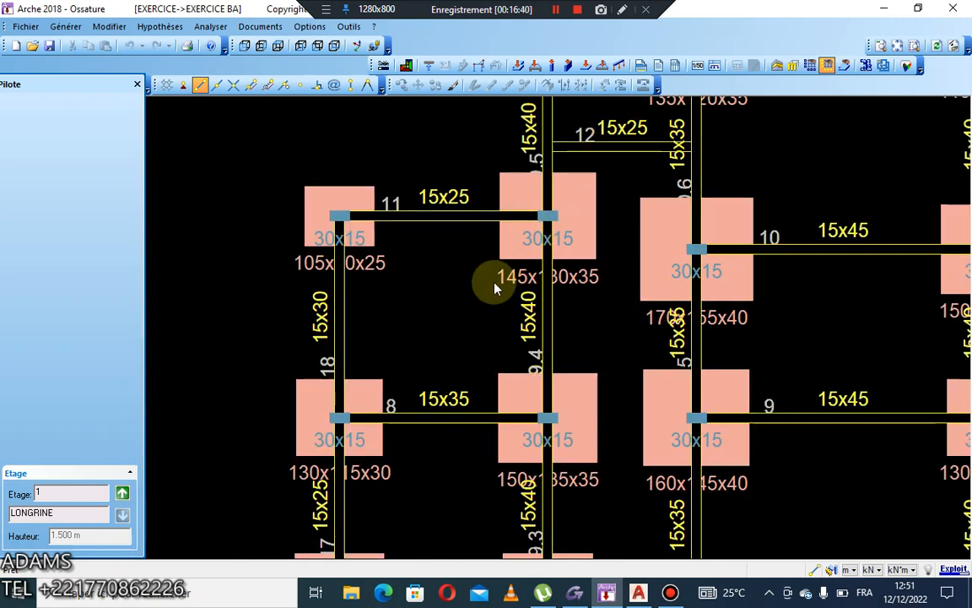
{"action": "scroll", "coordinate": [554, 363], "scroll_direction": "up", "scroll_amount": 2}
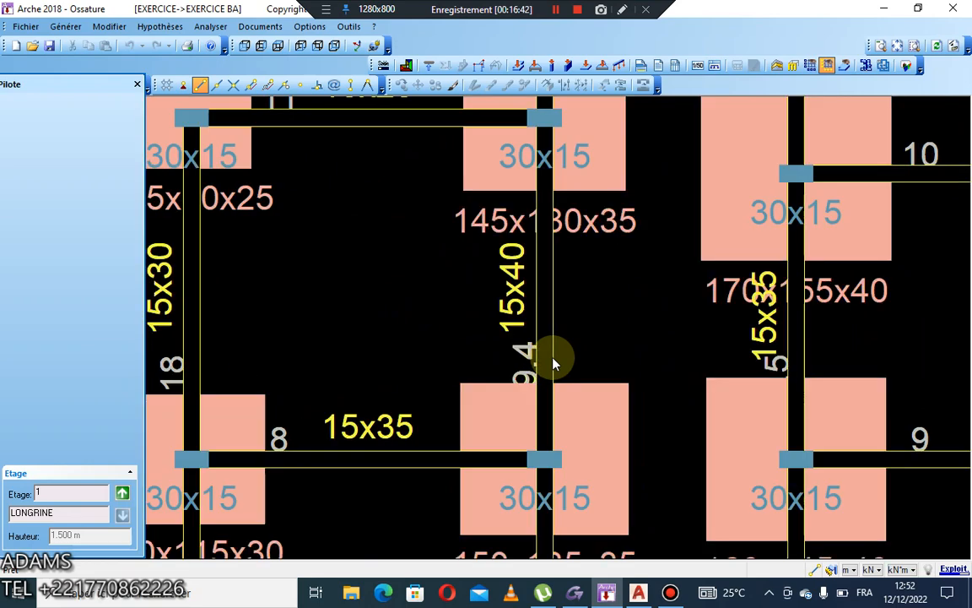
{"action": "scroll", "coordinate": [555, 361], "scroll_direction": "down", "scroll_amount": 1}
{"action": "scroll", "coordinate": [578, 218], "scroll_direction": "down", "scroll_amount": 2}
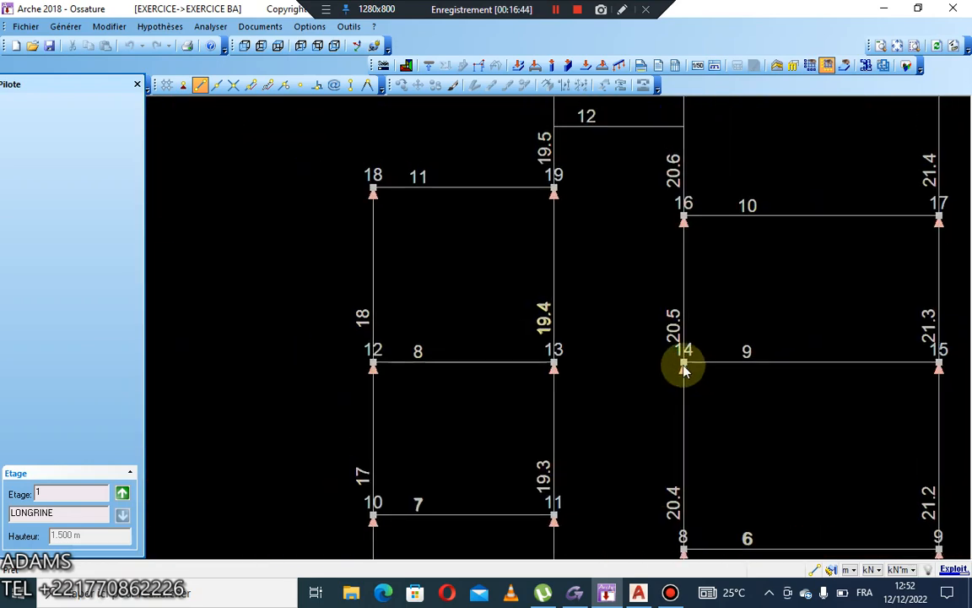
Step: Examine the span numbering of continuous beam 21, from 21.1 to 21.4, on the LONGRINE plan
{"action": "middle_click_drag", "start_coordinate": [684, 365], "coordinate": [575, 260]}
{"action": "scroll", "coordinate": [872, 380], "scroll_direction": "up", "scroll_amount": 4}
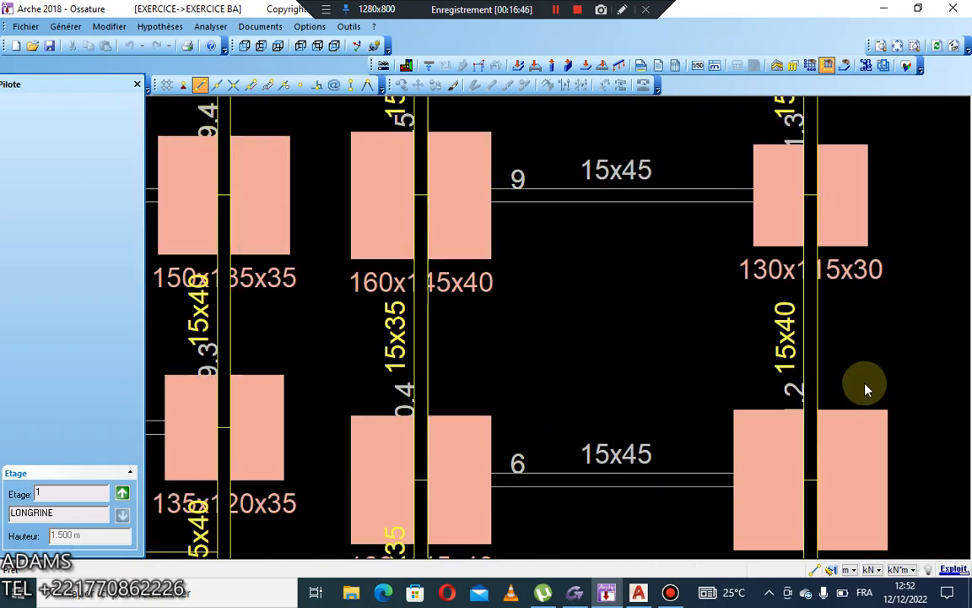
{"action": "scroll", "coordinate": [832, 385], "scroll_direction": "down", "scroll_amount": 3}
{"action": "middle_click_drag", "start_coordinate": [828, 448], "coordinate": [807, 505]}
{"action": "scroll", "coordinate": [806, 279], "scroll_direction": "up", "scroll_amount": 1}
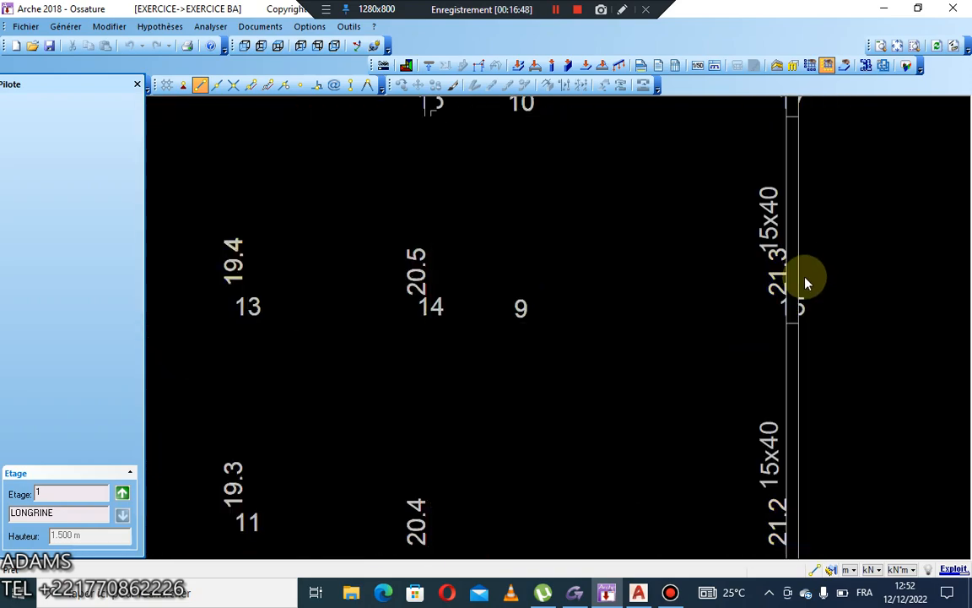
{"action": "scroll", "coordinate": [808, 319], "scroll_direction": "down", "scroll_amount": 2}
{"action": "middle_click_drag", "start_coordinate": [808, 296], "coordinate": [807, 281]}
{"action": "scroll", "coordinate": [799, 165], "scroll_direction": "down", "scroll_amount": 3}
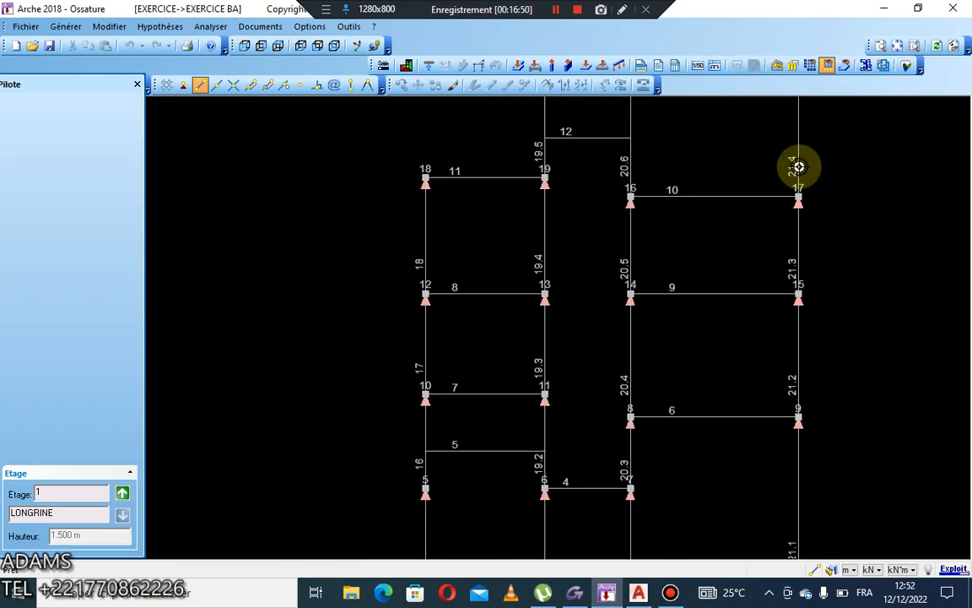
{"action": "scroll", "coordinate": [805, 265], "scroll_direction": "up", "scroll_amount": 1}
{"action": "scroll", "coordinate": [807, 372], "scroll_direction": "up", "scroll_amount": 2}
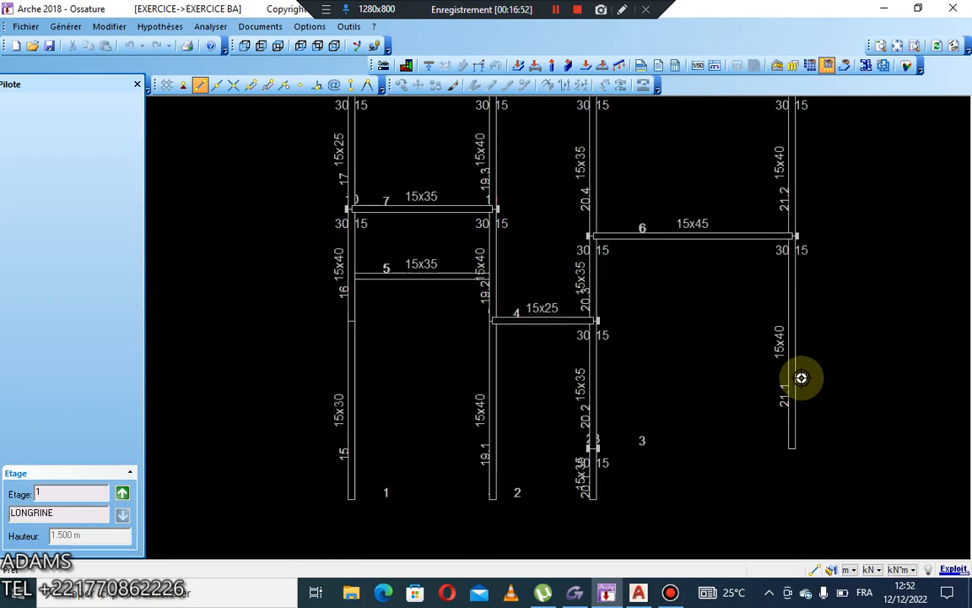
{"action": "scroll", "coordinate": [798, 359], "scroll_direction": "up", "scroll_amount": 3}
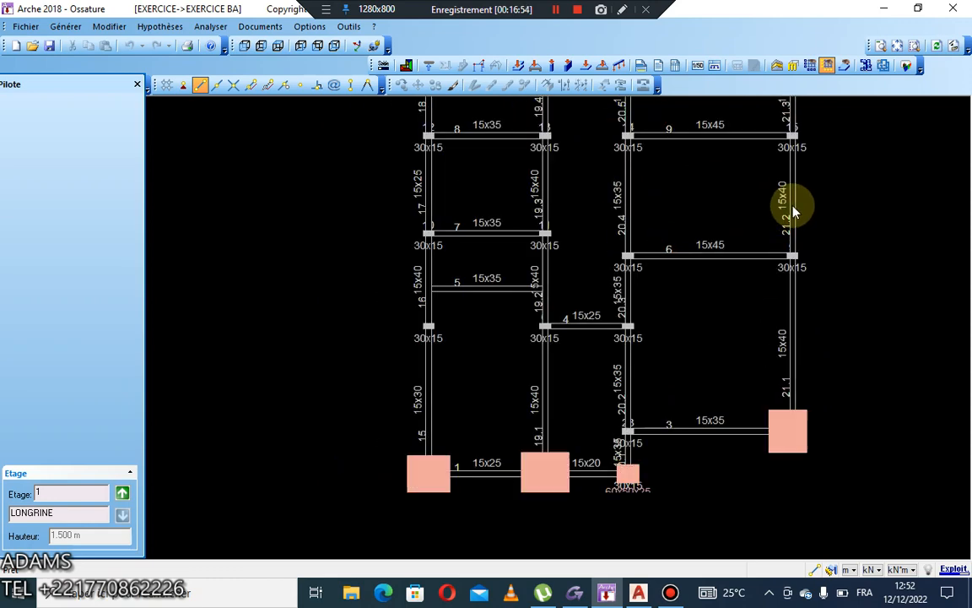
Step: Switch to Graitec OMD and open the beam file e01t021a.bea, dismissing the licence manager
{"action": "middle_click_drag", "start_coordinate": [802, 187], "coordinate": [796, 323]}
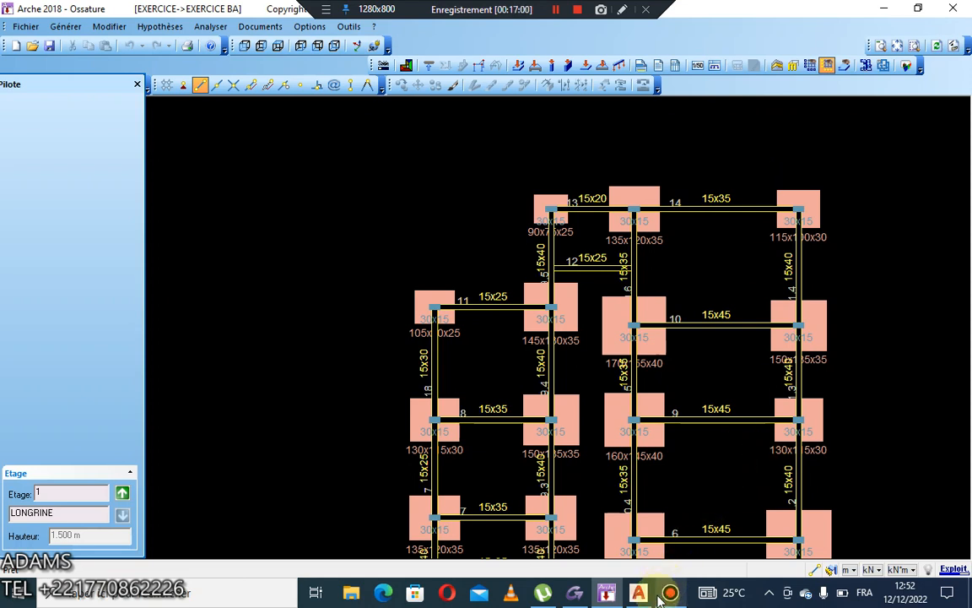
{"action": "mouse_move", "coordinate": [659, 595]}
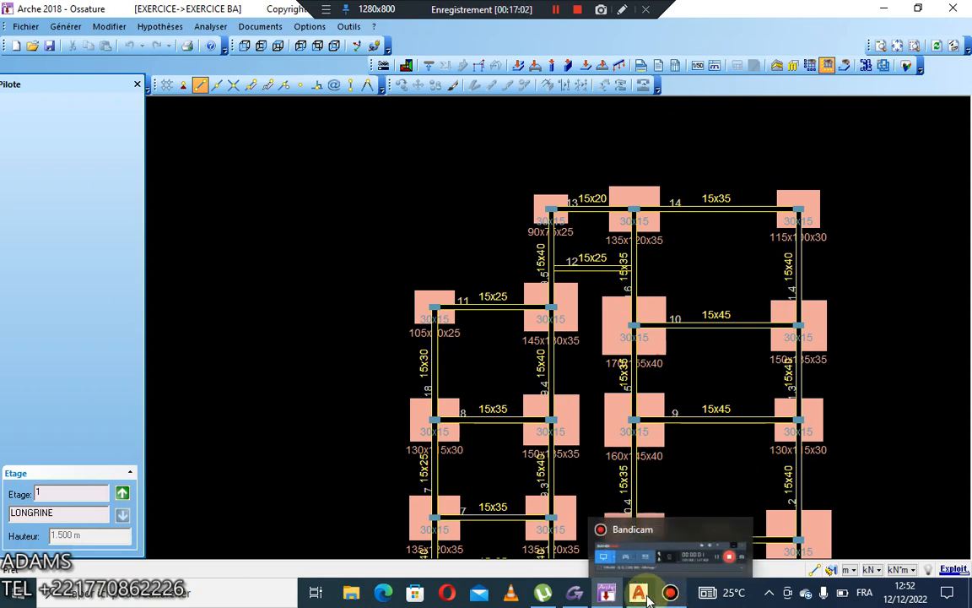
{"action": "mouse_move", "coordinate": [609, 595]}
{"action": "left_click", "coordinate": [575, 592]}
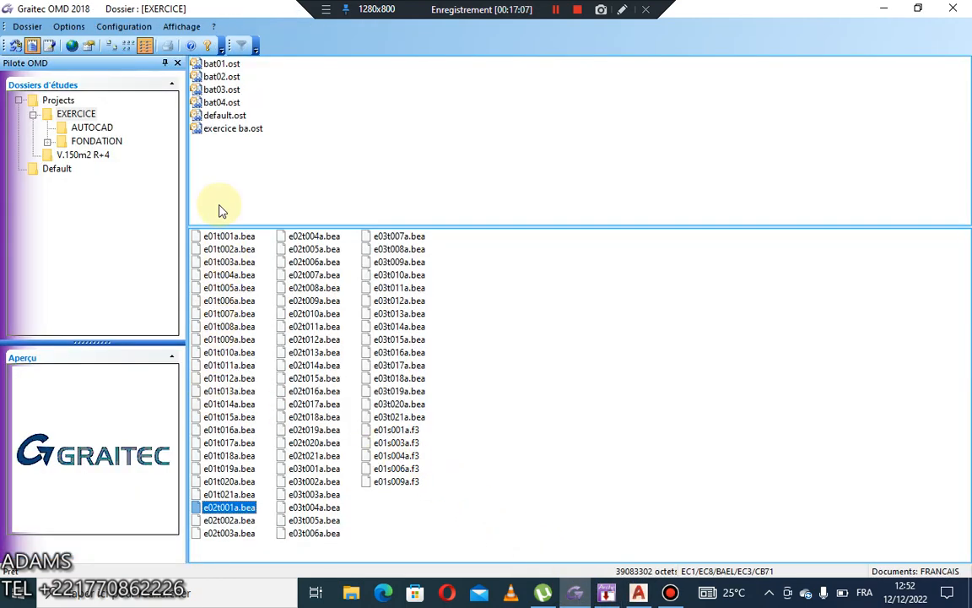
{"action": "left_click", "coordinate": [247, 496]}
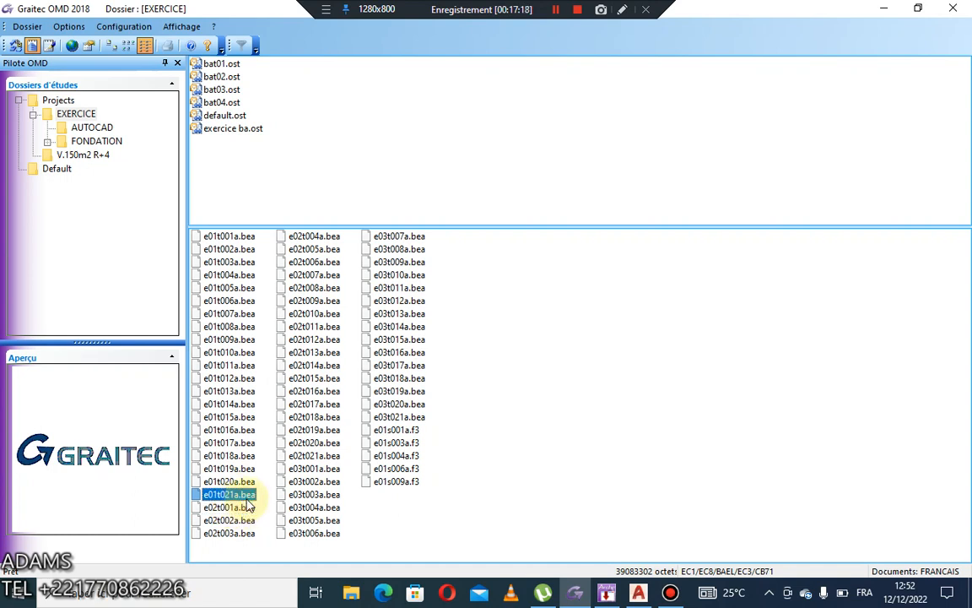
{"action": "double_click", "coordinate": [247, 496]}
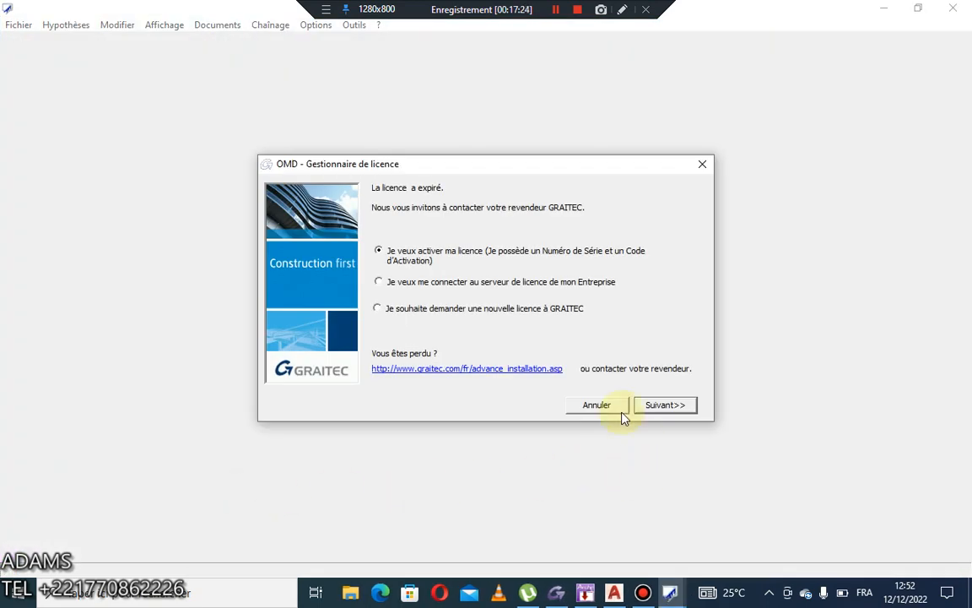
{"action": "left_click", "coordinate": [614, 404]}
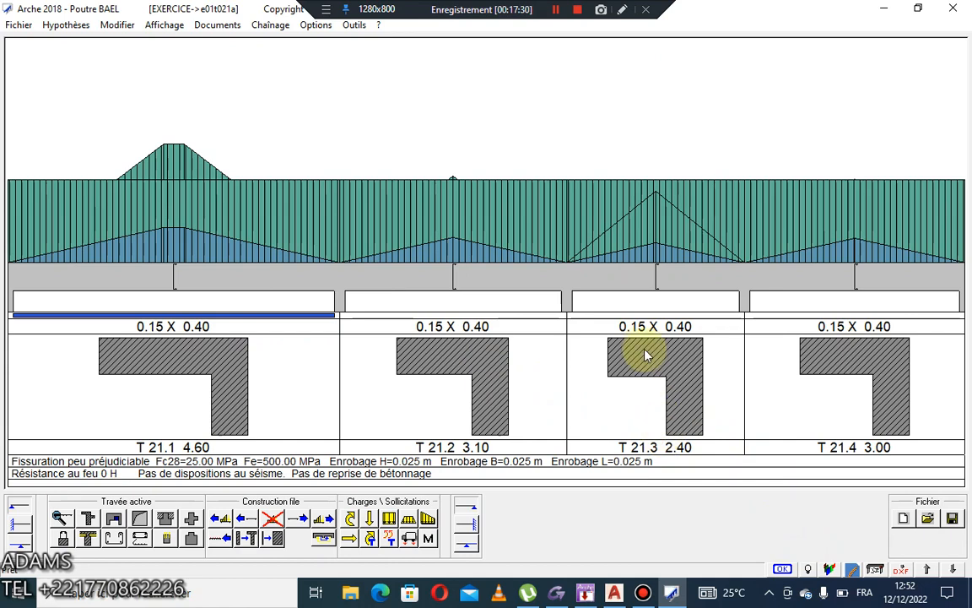
Step: Remove the left flange from the sections of spans 21.1 and 21.2, leaving 0.15 x 0.40 m rectangles
{"action": "double_click", "coordinate": [173, 358]}
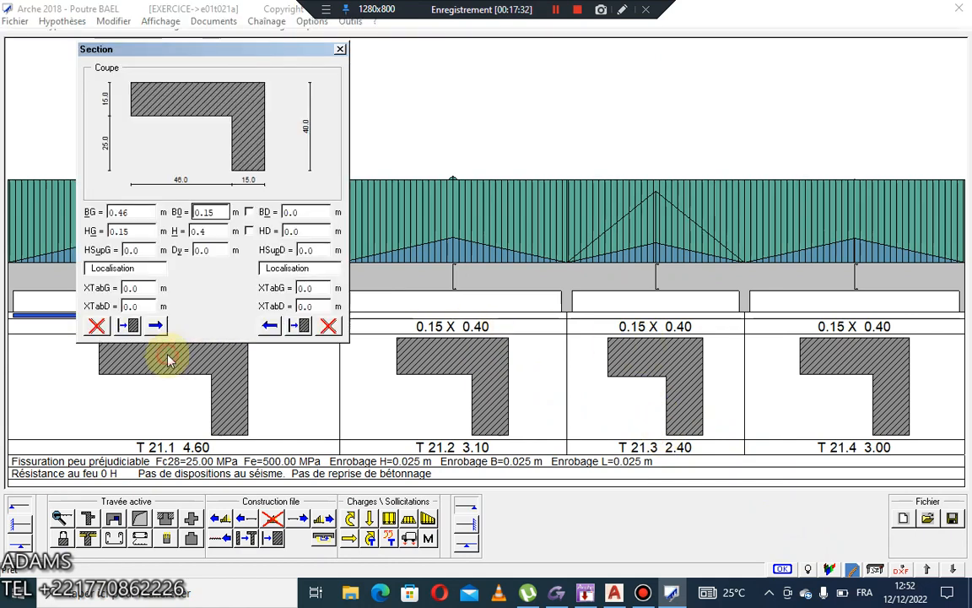
{"action": "left_click", "coordinate": [96, 324]}
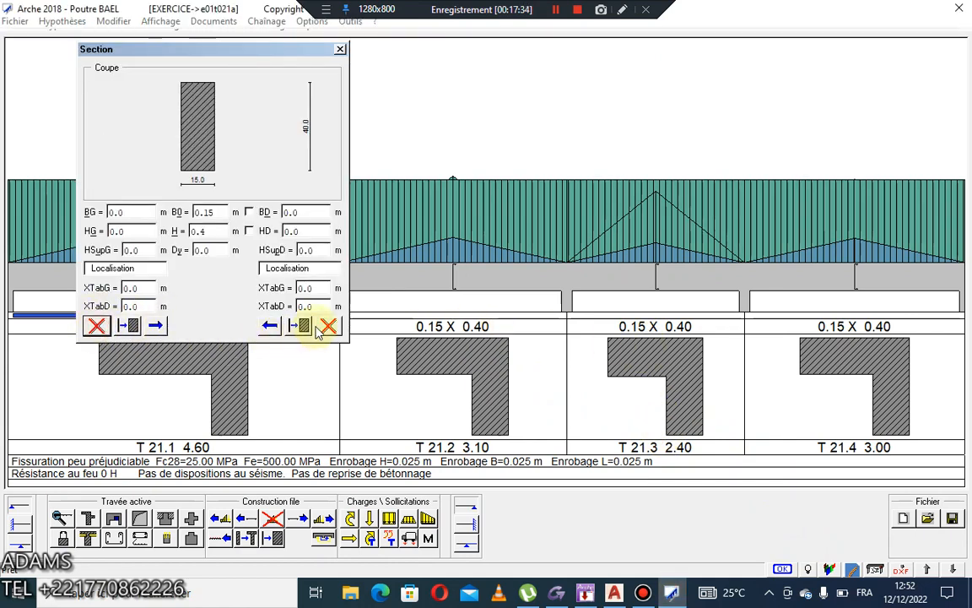
{"action": "left_click", "coordinate": [340, 49]}
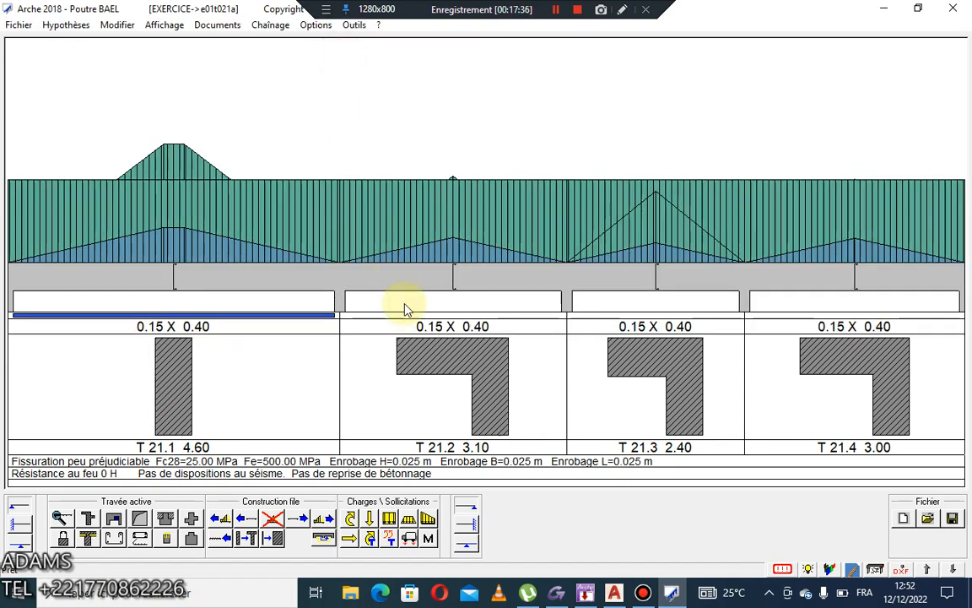
{"action": "left_click", "coordinate": [426, 358]}
{"action": "double_click", "coordinate": [426, 361]}
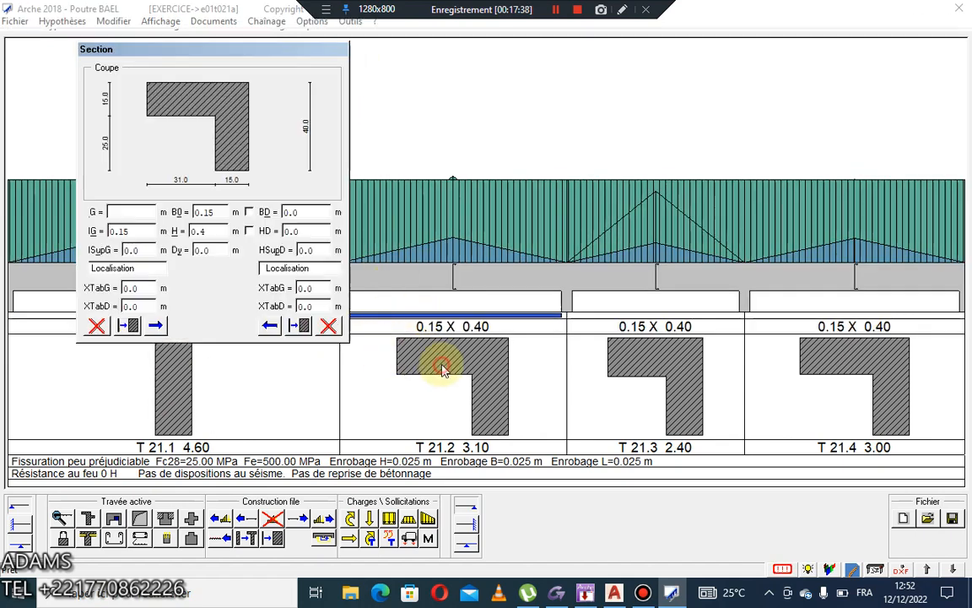
{"action": "left_click", "coordinate": [96, 326]}
{"action": "left_click", "coordinate": [340, 48]}
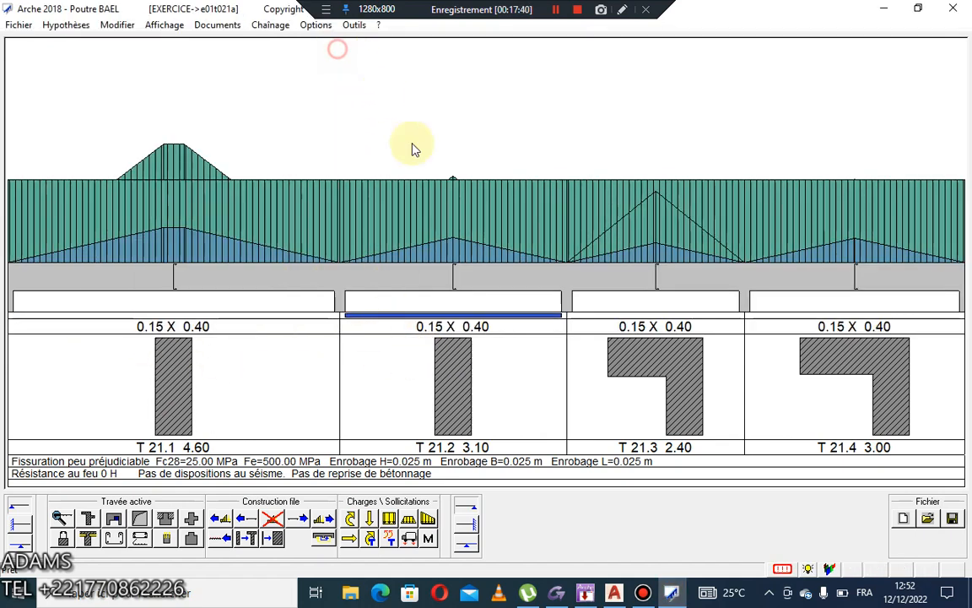
Step: Remove the left flange from the sections of spans 21.3 and 21.4, leaving 0.15 x 0.40 m rectangles
{"action": "left_click", "coordinate": [624, 374]}
{"action": "double_click", "coordinate": [614, 370]}
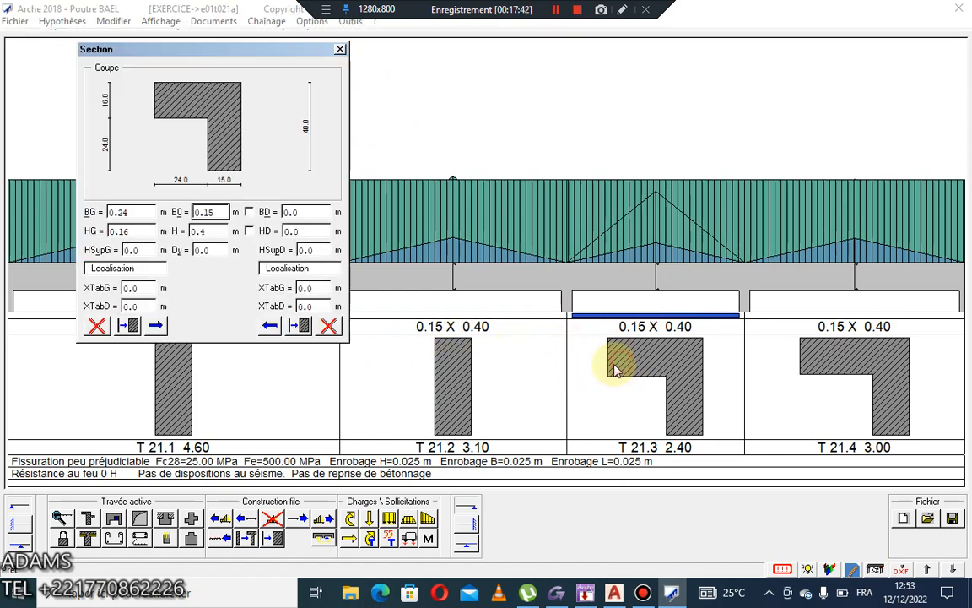
{"action": "left_click", "coordinate": [96, 325]}
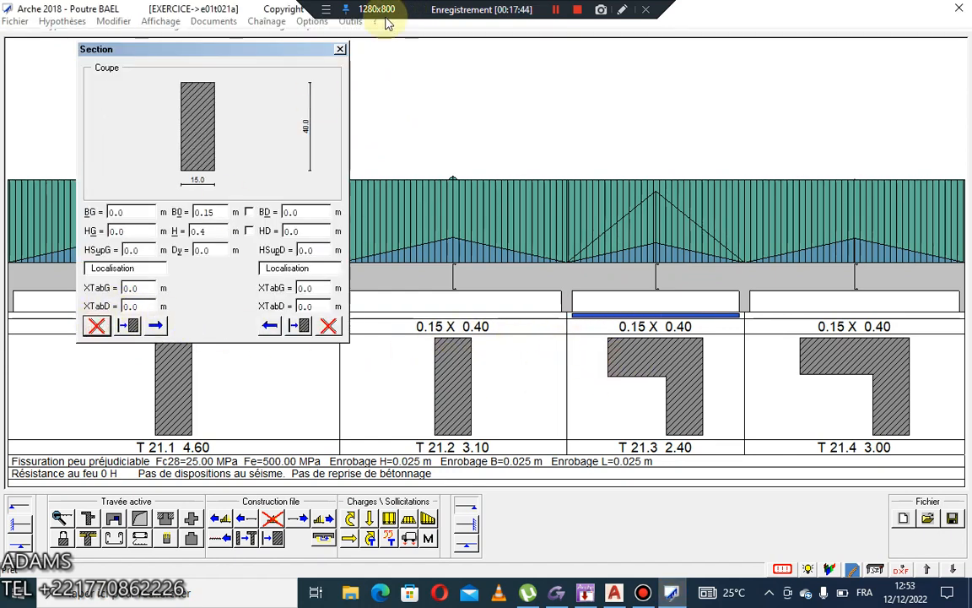
{"action": "left_click", "coordinate": [340, 49]}
{"action": "left_click", "coordinate": [832, 368]}
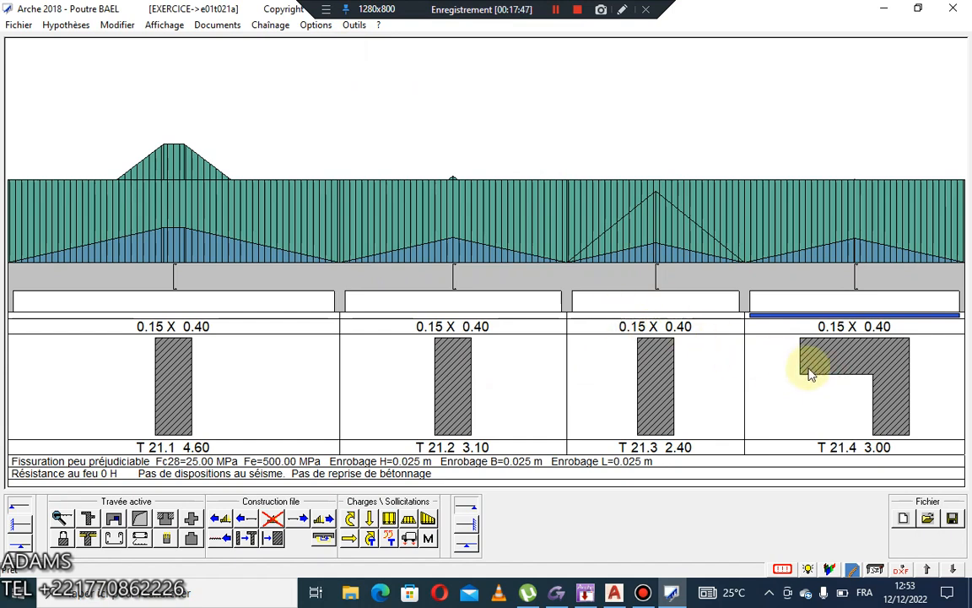
{"action": "double_click", "coordinate": [848, 369]}
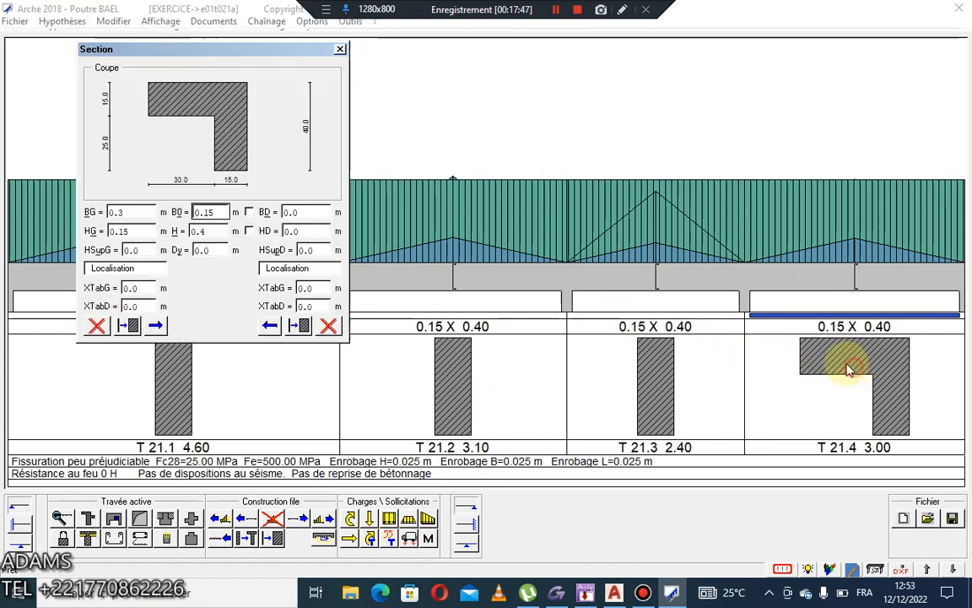
{"action": "left_click", "coordinate": [96, 326]}
{"action": "left_click", "coordinate": [340, 49]}
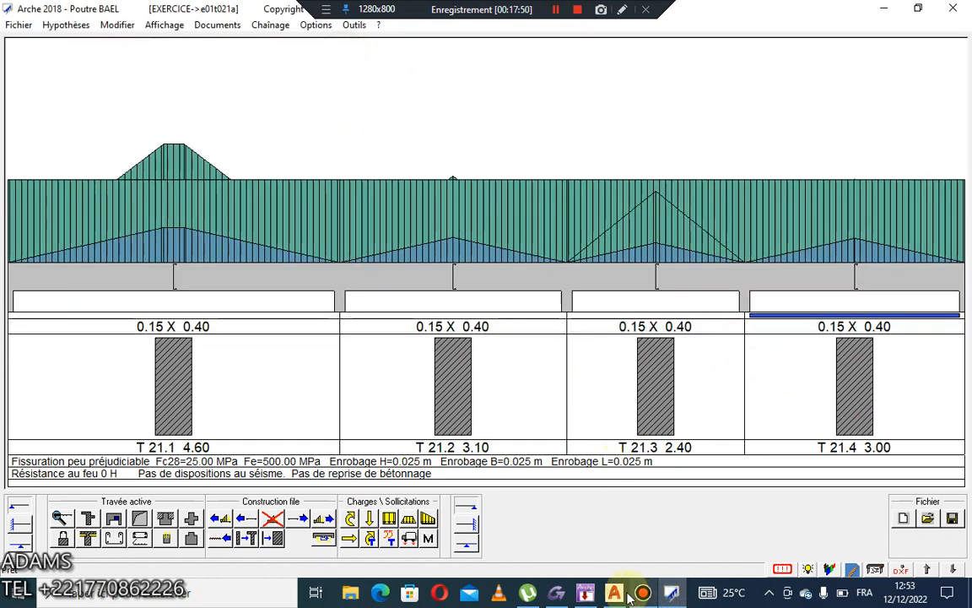
Step: Look at beam 21 on the LONGRINE plan in Arche Ossature and return to the beam module
{"action": "mouse_move", "coordinate": [615, 596]}
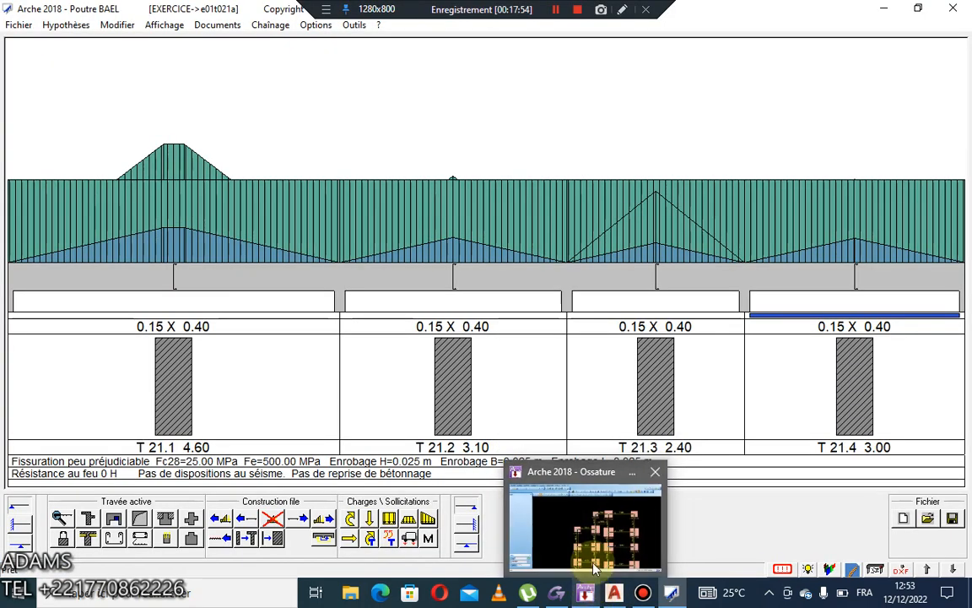
{"action": "left_click", "coordinate": [595, 530]}
{"action": "scroll", "coordinate": [564, 365], "scroll_direction": "down", "scroll_amount": 2}
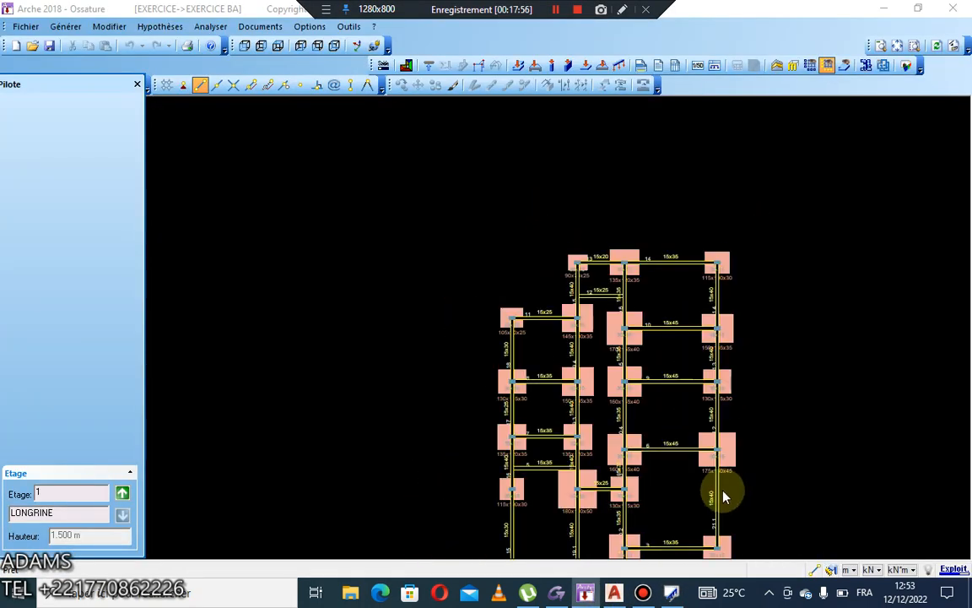
{"action": "scroll", "coordinate": [722, 271], "scroll_direction": "down", "scroll_amount": 1}
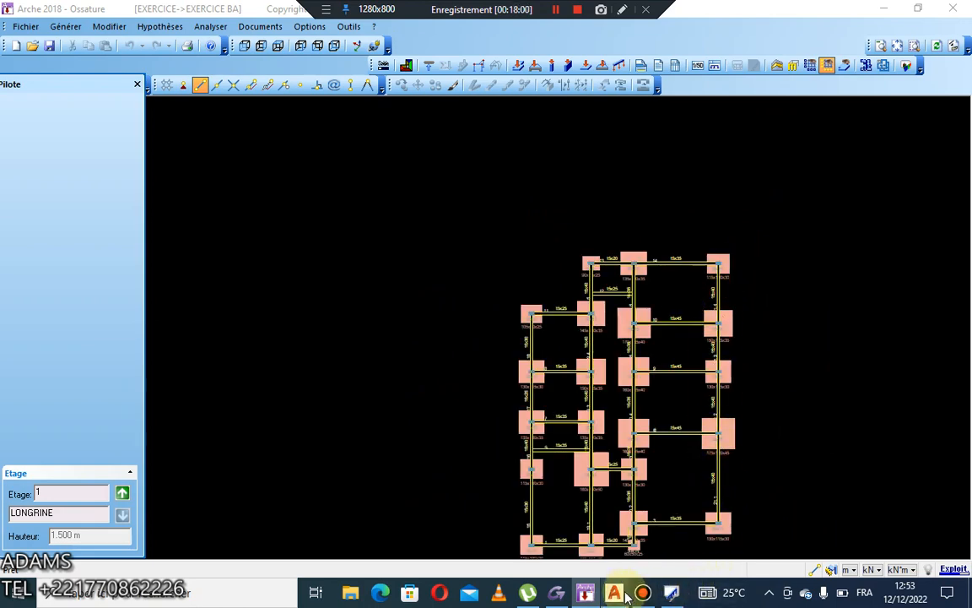
{"action": "left_click", "coordinate": [670, 593]}
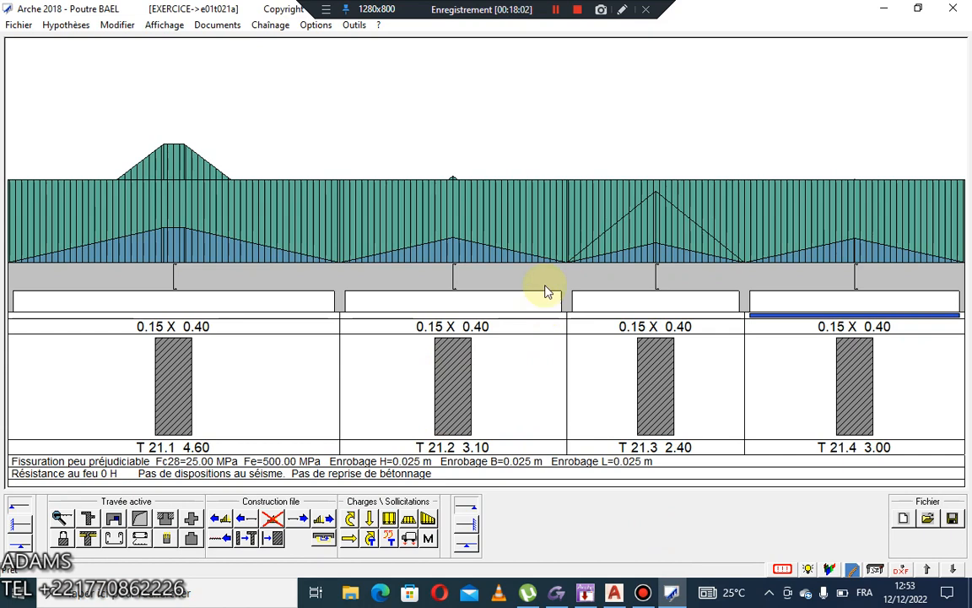
Step: Limit the available steel to 10 and 12 mm longitudinal and 6 and 8 mm transverse bars, and recalculate beam 21
{"action": "left_click", "coordinate": [781, 570]}
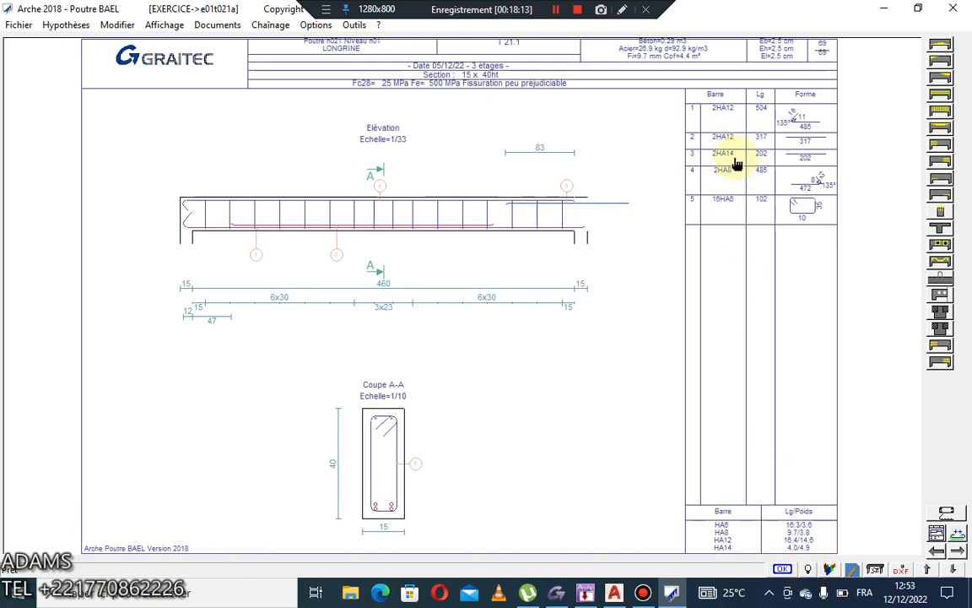
{"action": "left_click", "coordinate": [63, 26]}
{"action": "left_click", "coordinate": [91, 88]}
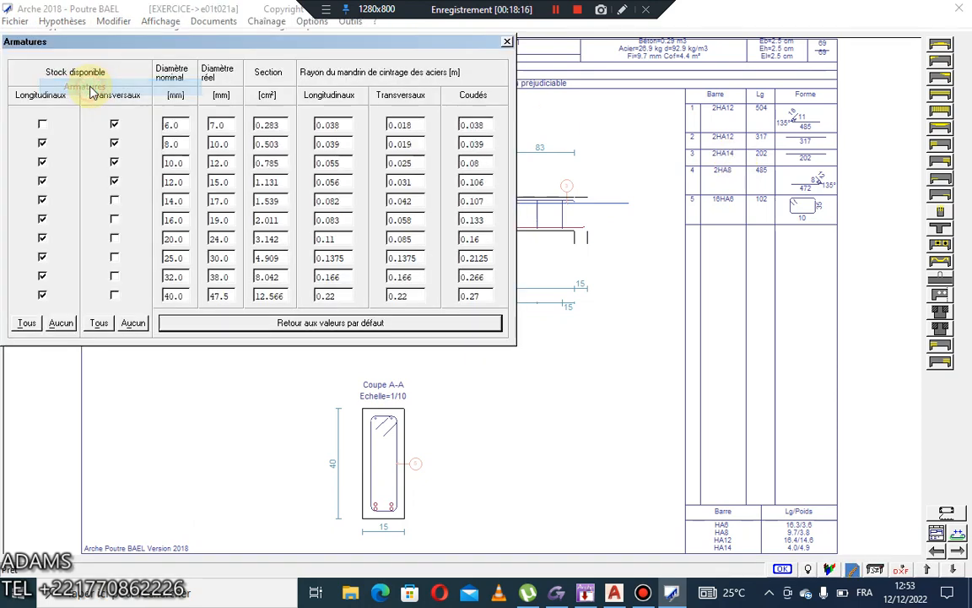
{"action": "left_click", "coordinate": [60, 323]}
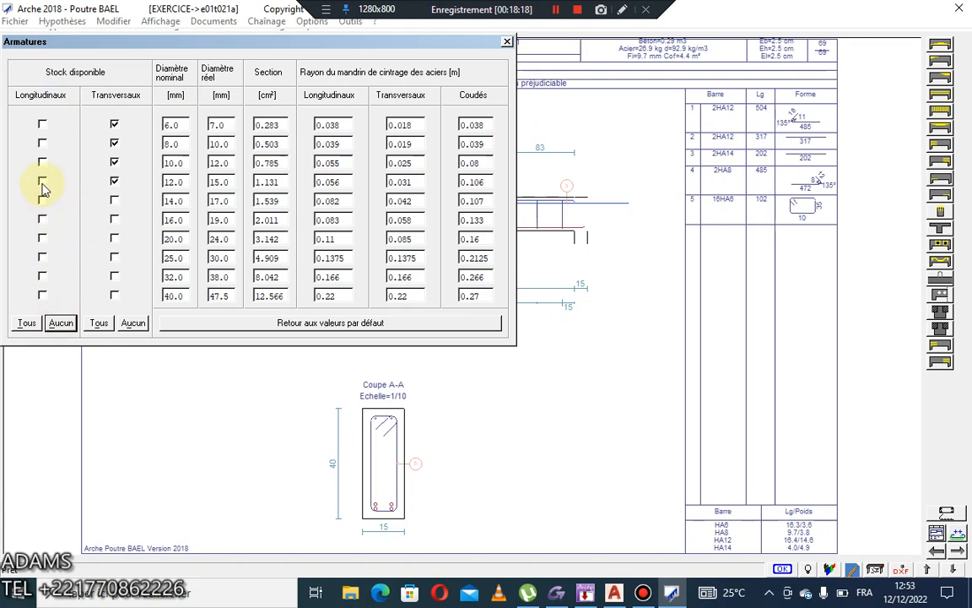
{"action": "left_click", "coordinate": [43, 182]}
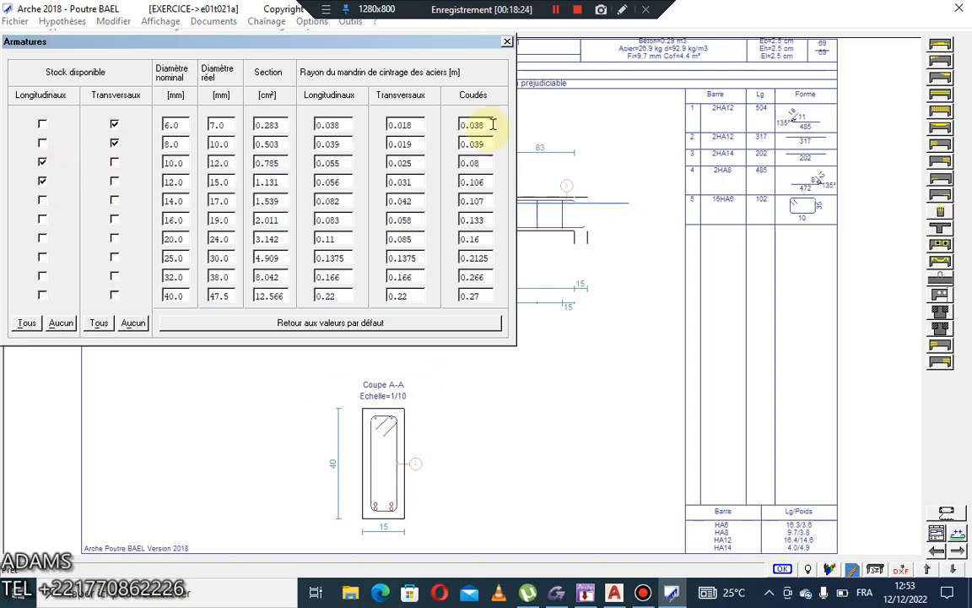
{"action": "left_click", "coordinate": [506, 42]}
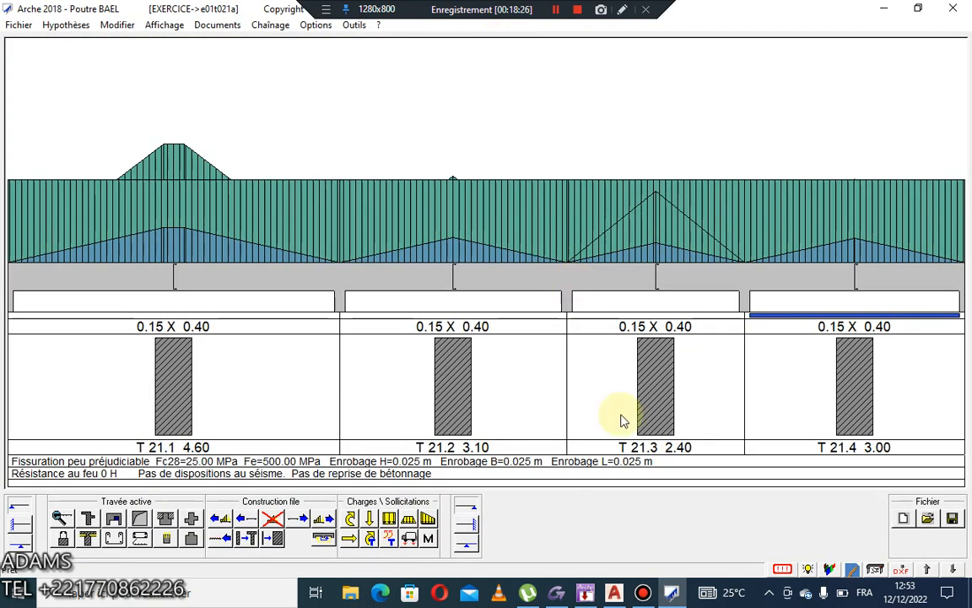
{"action": "left_click", "coordinate": [782, 570]}
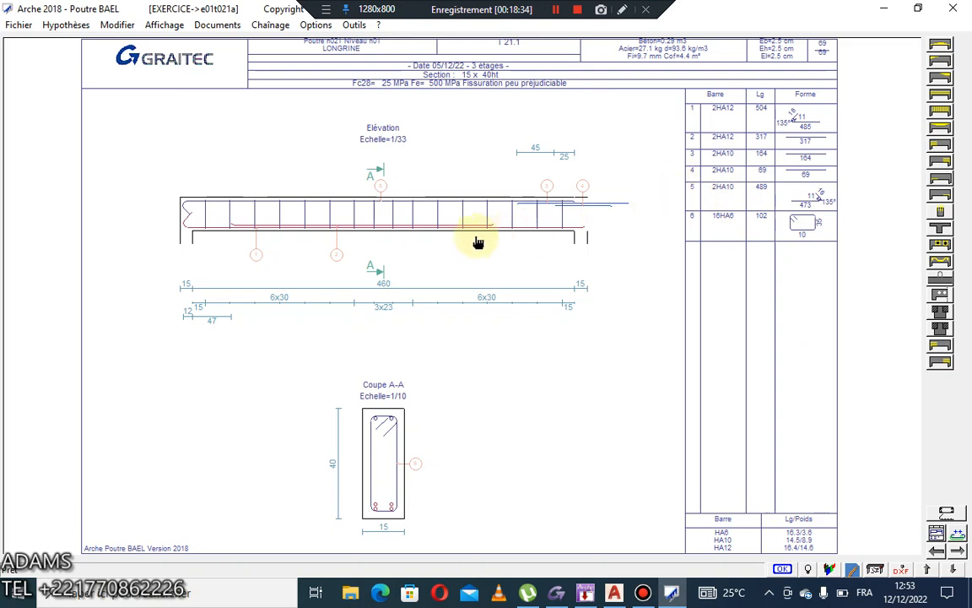
Step: Look through the reinforcement drawings of spans 21.2 to 21.4
{"action": "left_click", "coordinate": [957, 551]}
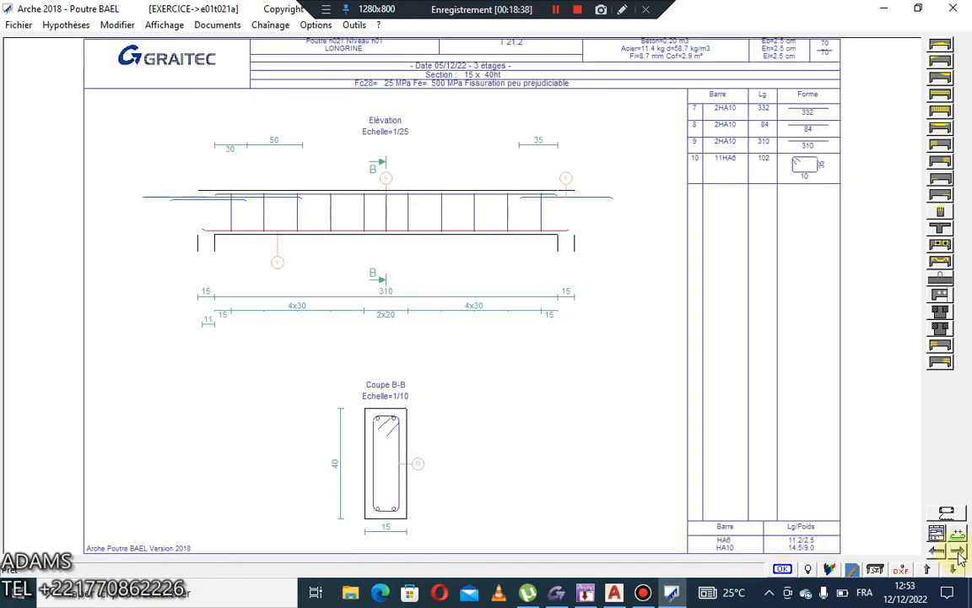
{"action": "left_click", "coordinate": [958, 551]}
{"action": "left_click", "coordinate": [958, 550]}
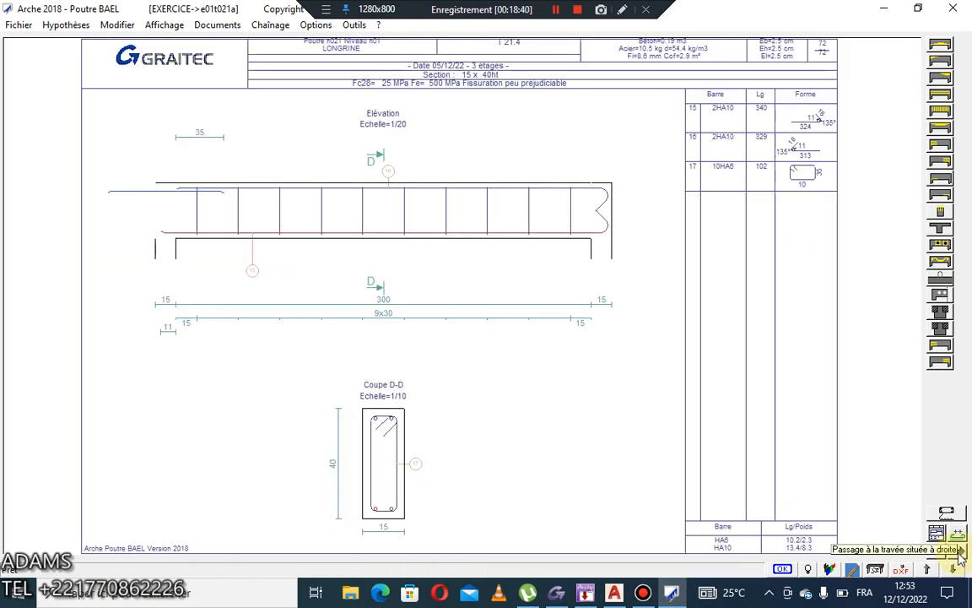
{"action": "left_click", "coordinate": [955, 515]}
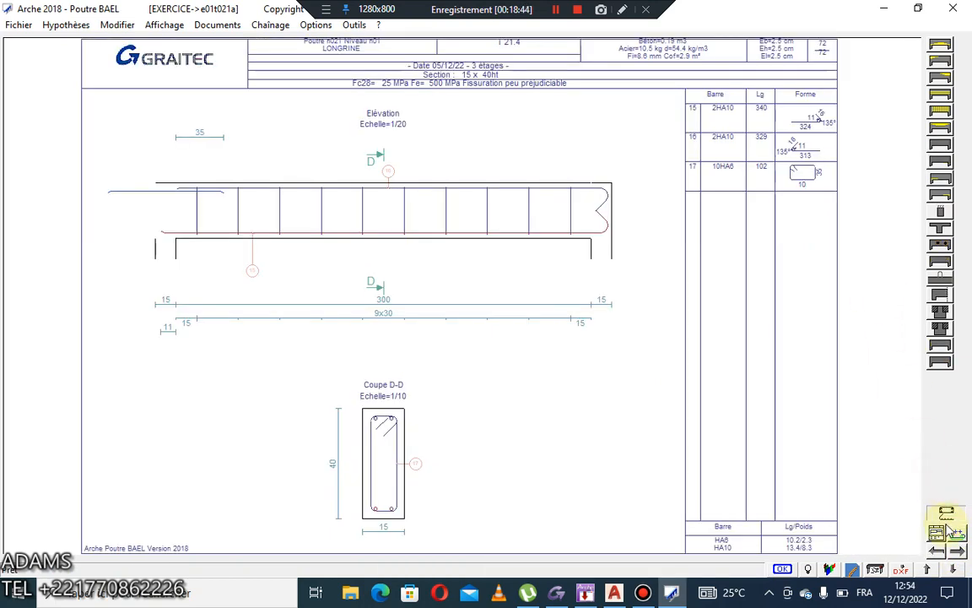
Step: Review the title block, formwork and general parameter options in the plan configuration of beam 21's drawing
{"action": "left_click", "coordinate": [937, 531]}
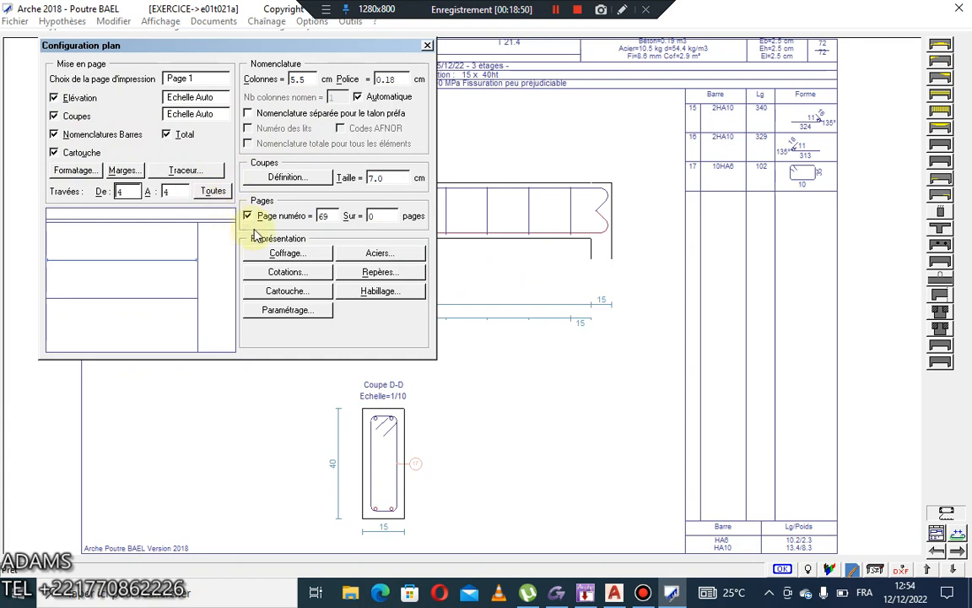
{"action": "left_click", "coordinate": [305, 297]}
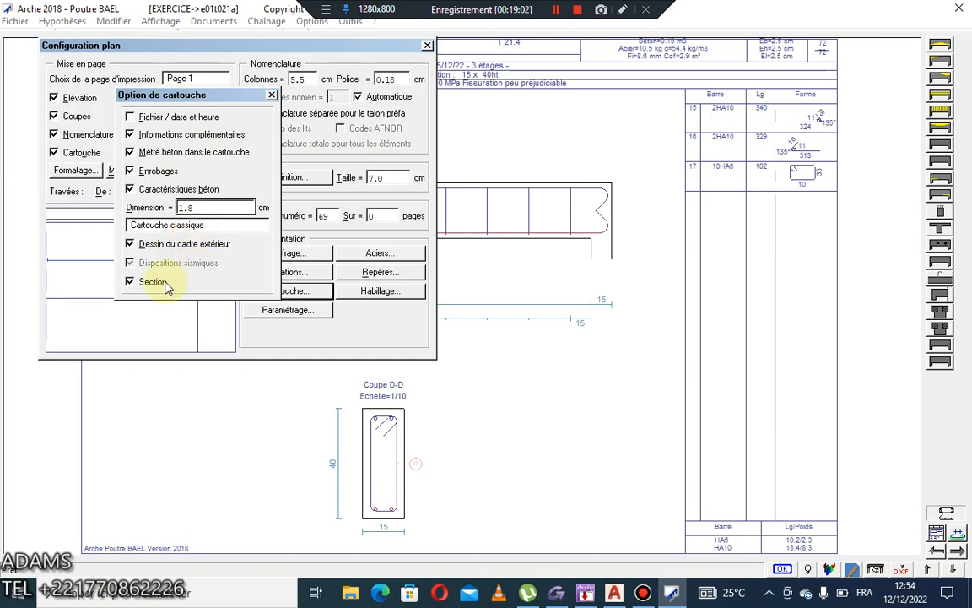
{"action": "left_click", "coordinate": [271, 95]}
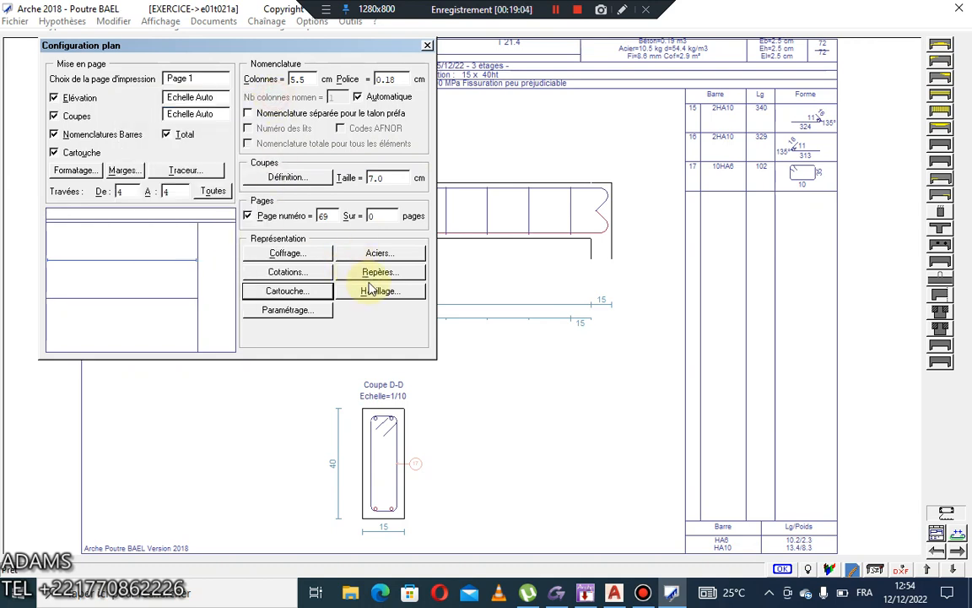
{"action": "left_click", "coordinate": [291, 253]}
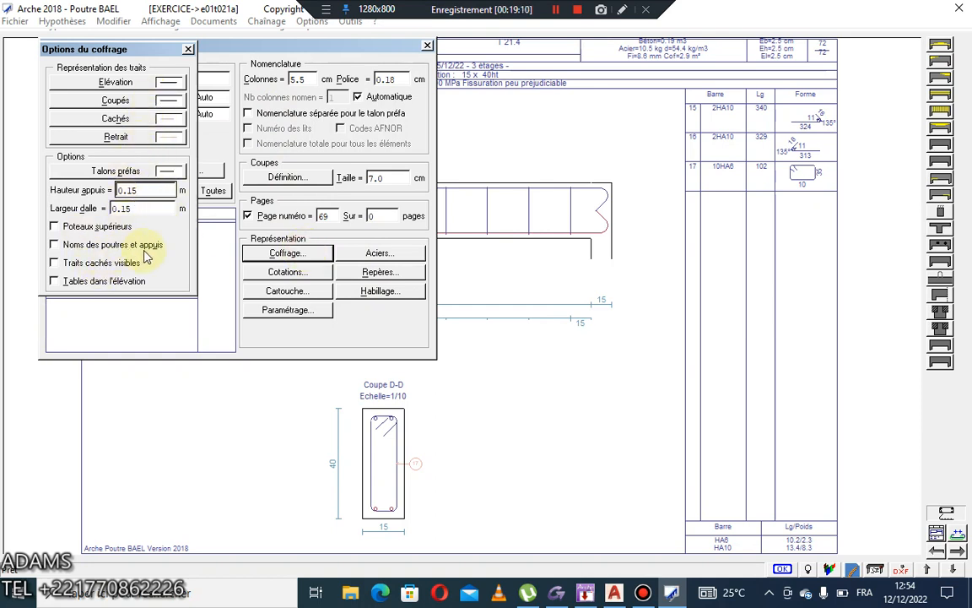
{"action": "left_click", "coordinate": [184, 49]}
{"action": "left_click", "coordinate": [291, 310]}
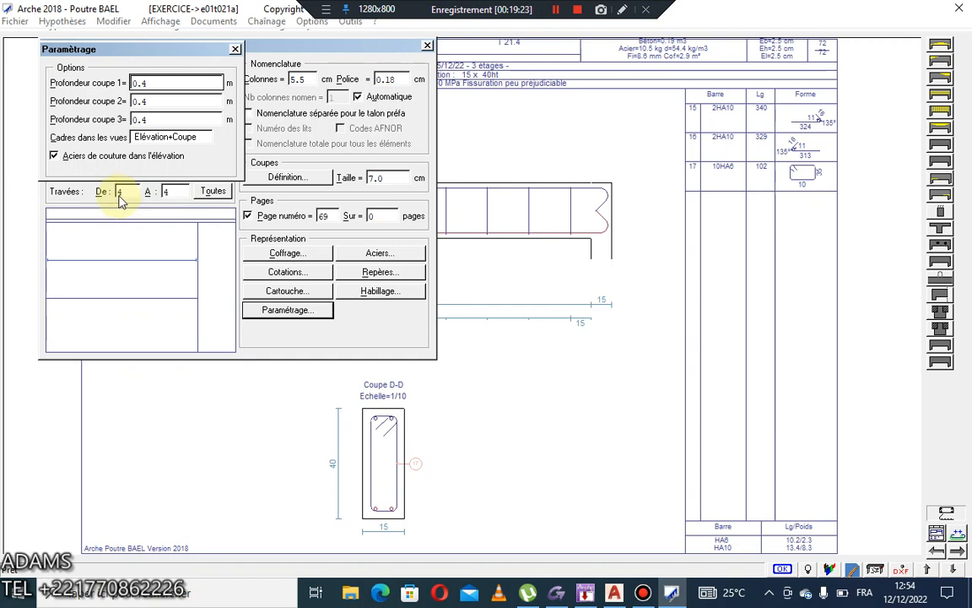
{"action": "left_click", "coordinate": [181, 196]}
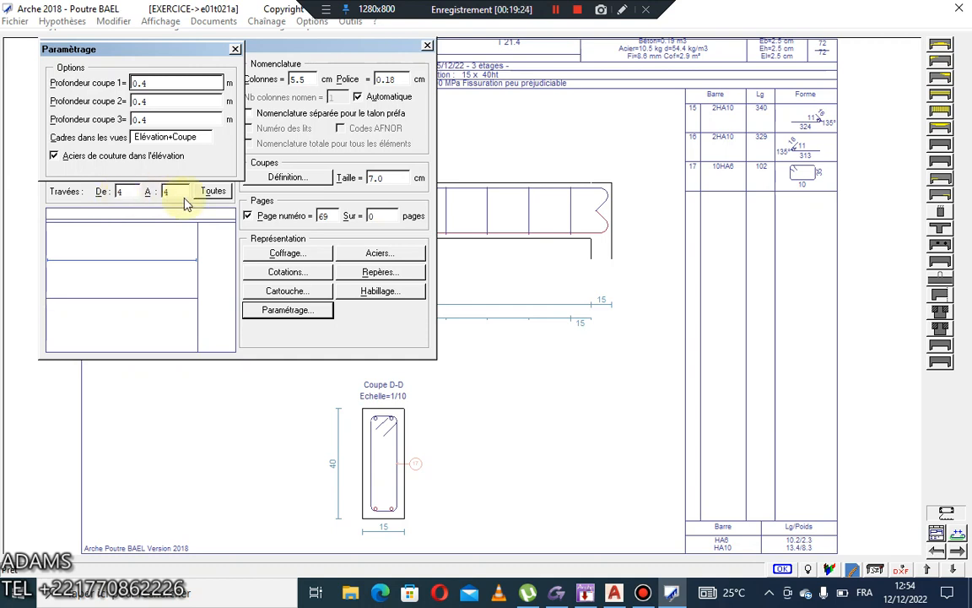
{"action": "left_click", "coordinate": [121, 196]}
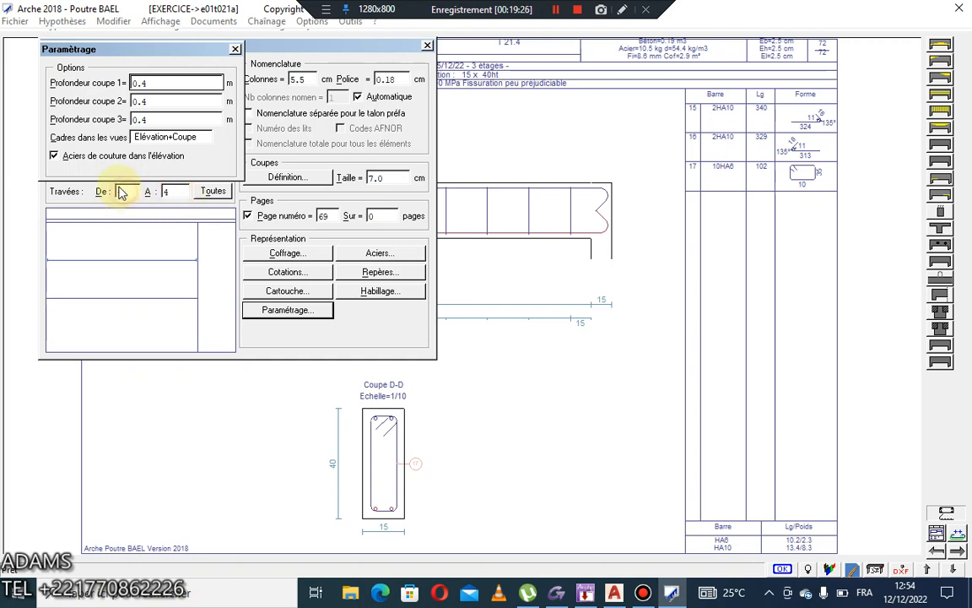
{"action": "type", "text": "4"}
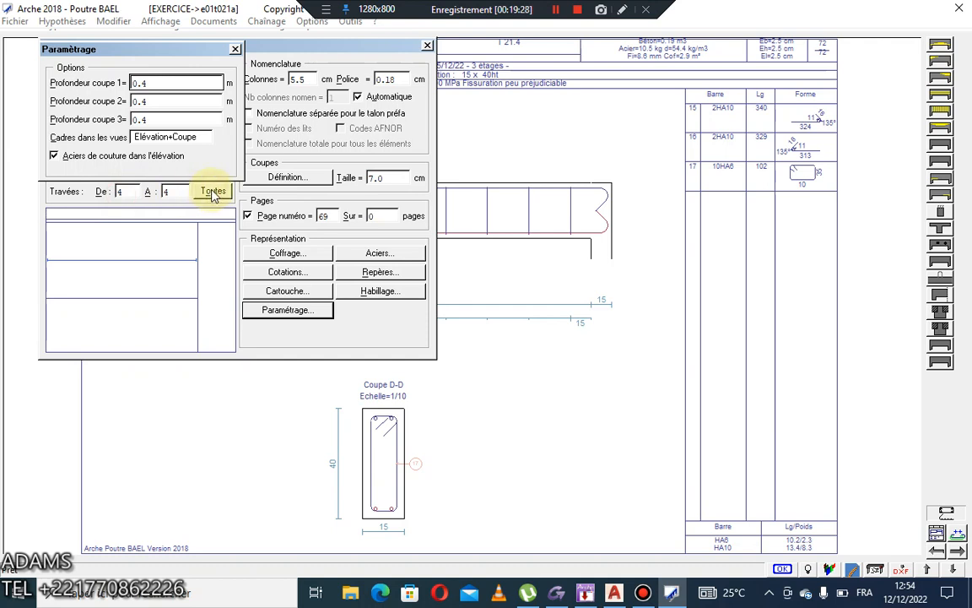
{"action": "left_click_drag", "start_coordinate": [186, 49], "coordinate": [531, 315]}
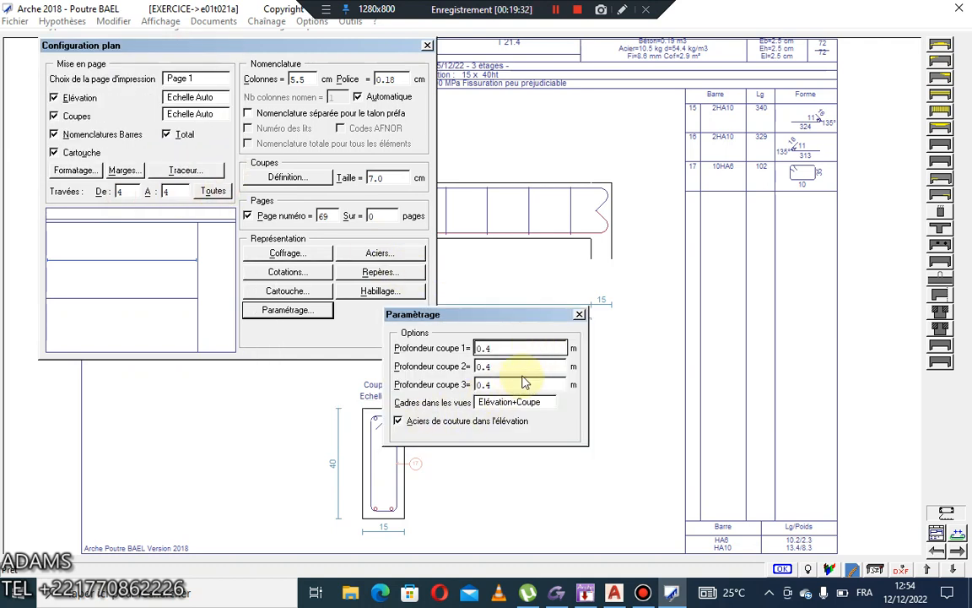
{"action": "left_click", "coordinate": [579, 314]}
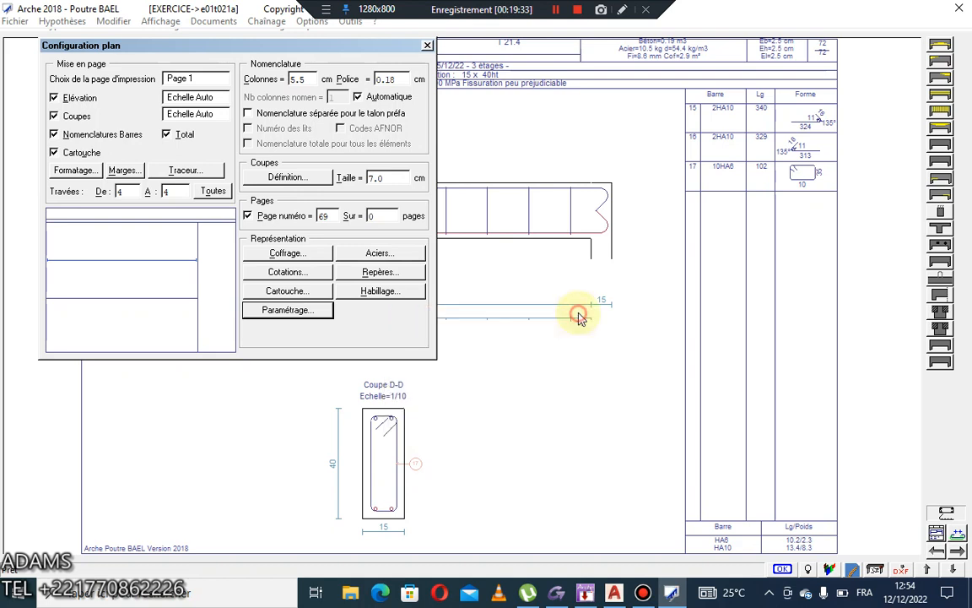
Step: Set the plan configuration to include all spans, from 1 to 4, and regenerate the reinforcement drawing
{"action": "double_click", "coordinate": [177, 192]}
{"action": "left_click_drag", "start_coordinate": [132, 191], "coordinate": [119, 191]}
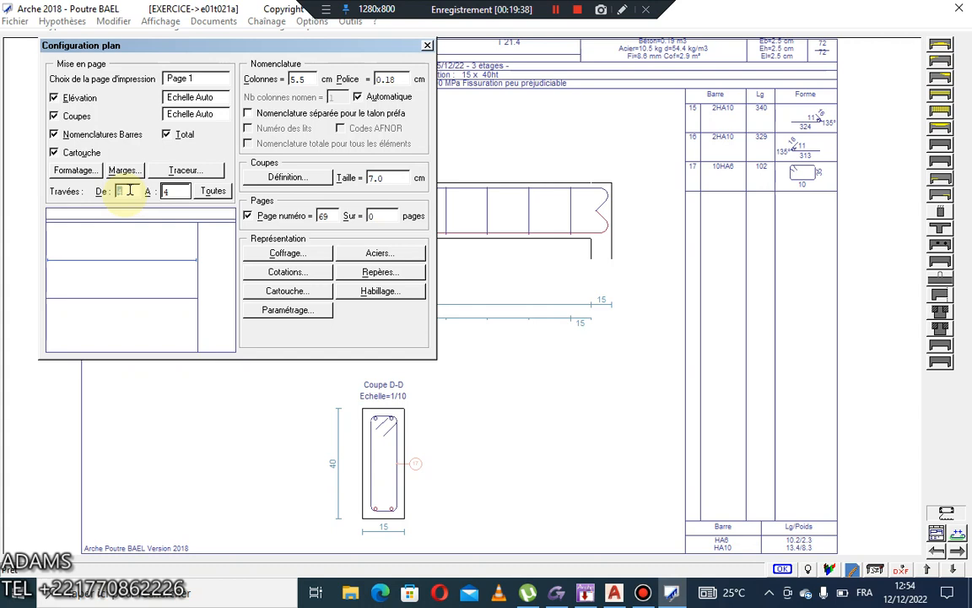
{"action": "left_click", "coordinate": [211, 192]}
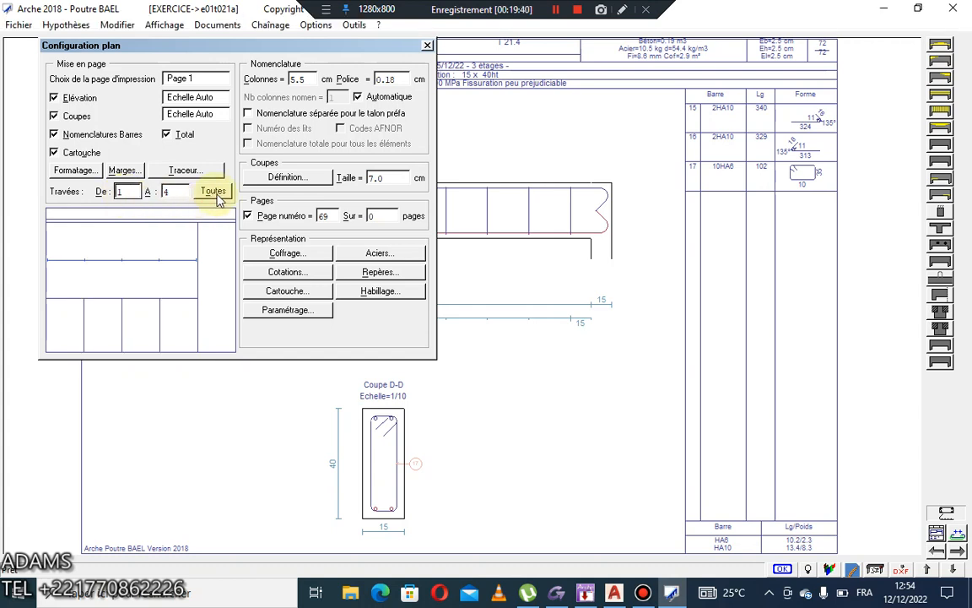
{"action": "left_click", "coordinate": [427, 44]}
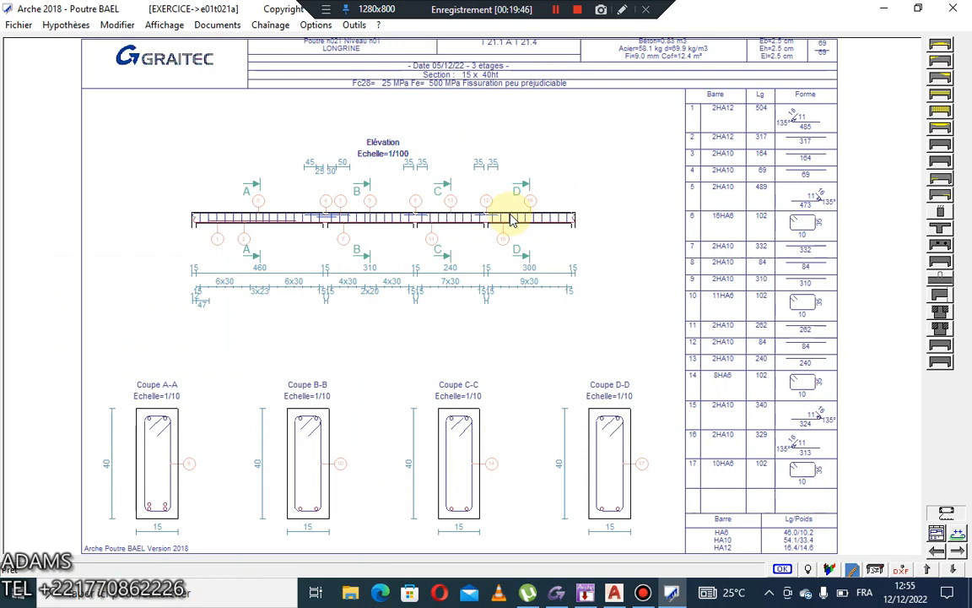
Step: Examine the combined drawing of spans 21.1 to 21.4, including the elevation's bars and stirrup spacing, the cross-sections, title block and bar schedule
{"action": "scroll", "coordinate": [328, 228], "scroll_direction": "up", "scroll_amount": 3}
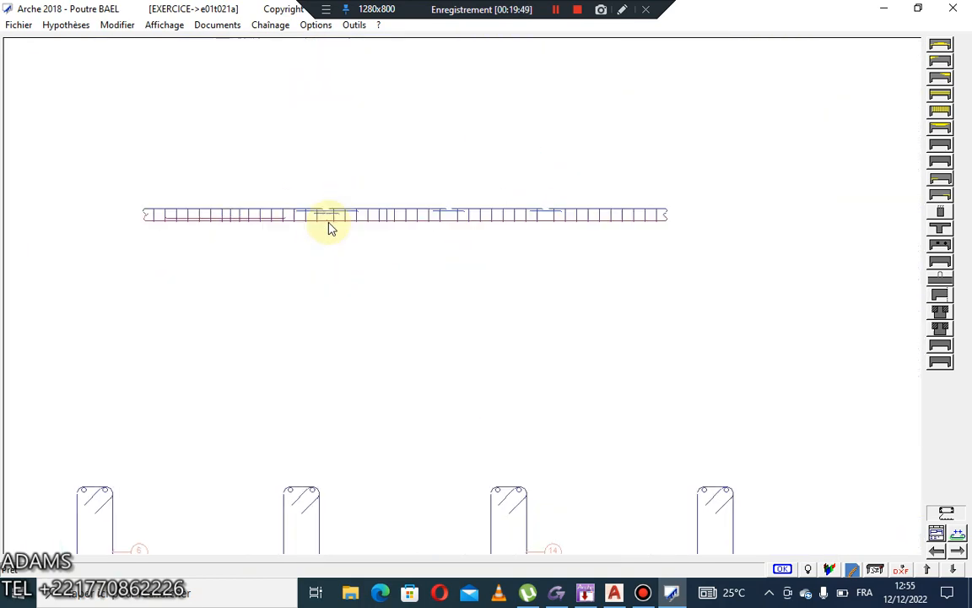
{"action": "scroll", "coordinate": [329, 228], "scroll_direction": "down", "scroll_amount": 2}
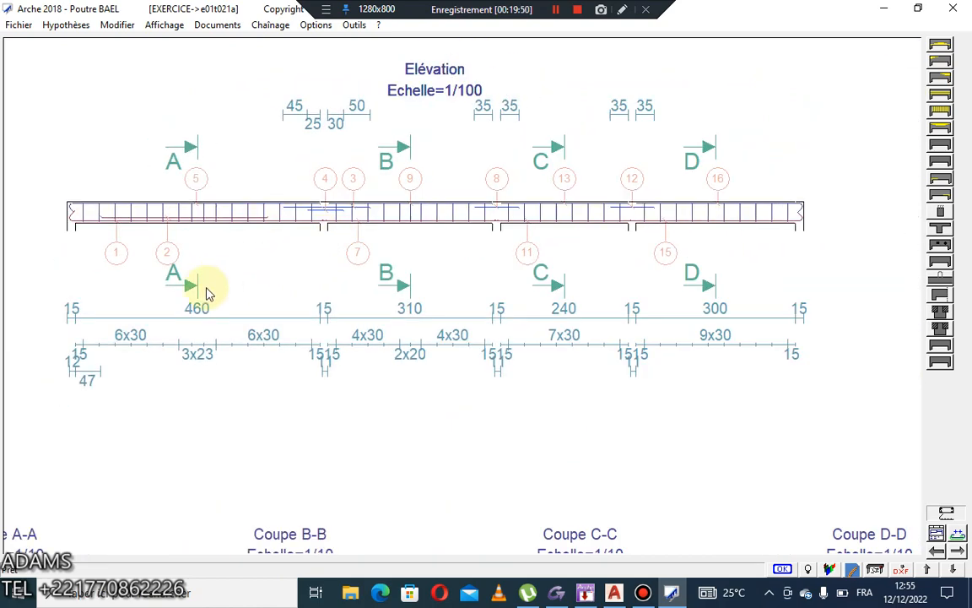
{"action": "scroll", "coordinate": [117, 237], "scroll_direction": "up", "scroll_amount": 3}
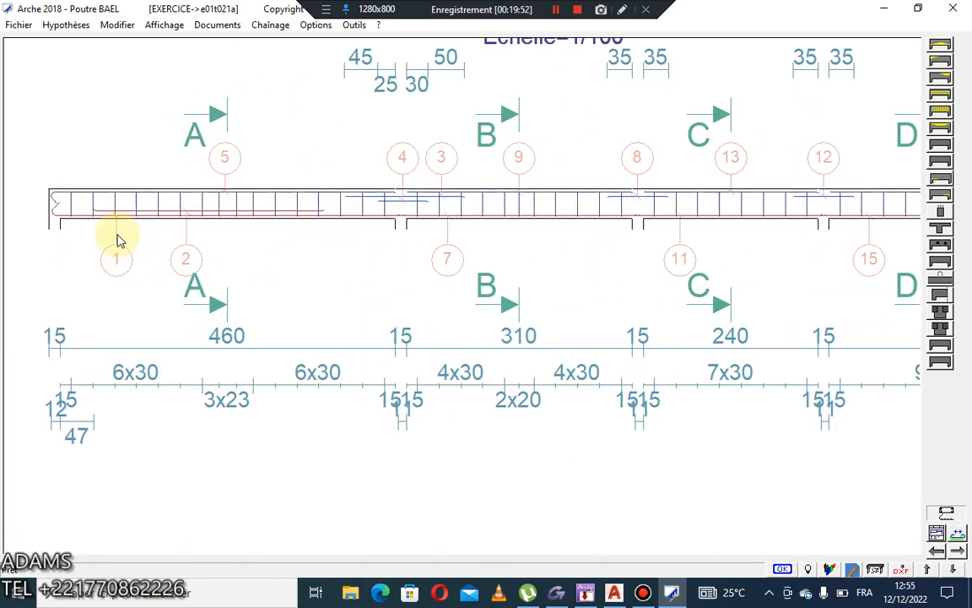
{"action": "scroll", "coordinate": [130, 233], "scroll_direction": "down", "scroll_amount": 3}
{"action": "scroll", "coordinate": [160, 224], "scroll_direction": "down", "scroll_amount": 1}
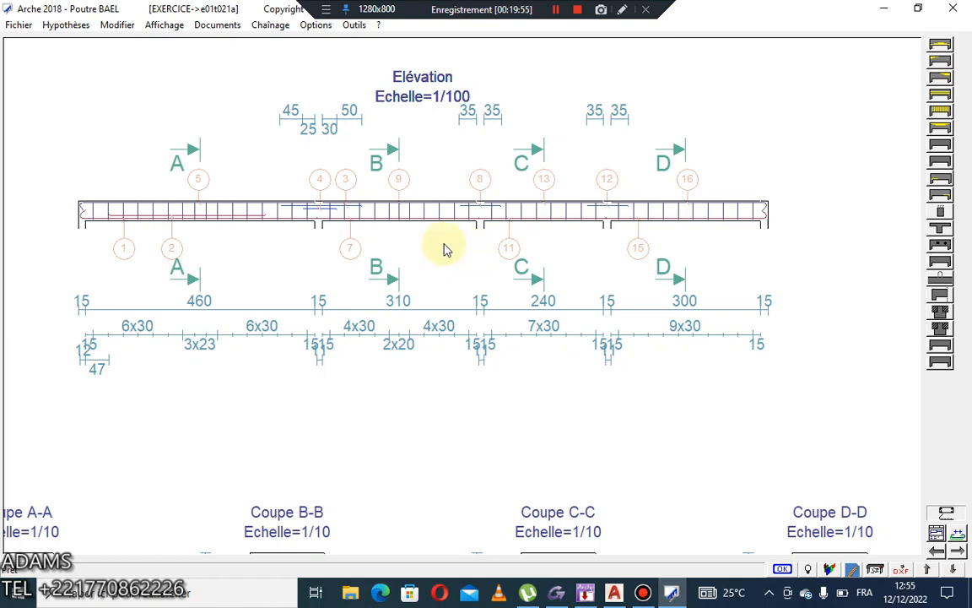
{"action": "scroll", "coordinate": [213, 207], "scroll_direction": "up", "scroll_amount": 3}
{"action": "scroll", "coordinate": [211, 203], "scroll_direction": "down", "scroll_amount": 1}
{"action": "scroll", "coordinate": [337, 190], "scroll_direction": "down", "scroll_amount": 2}
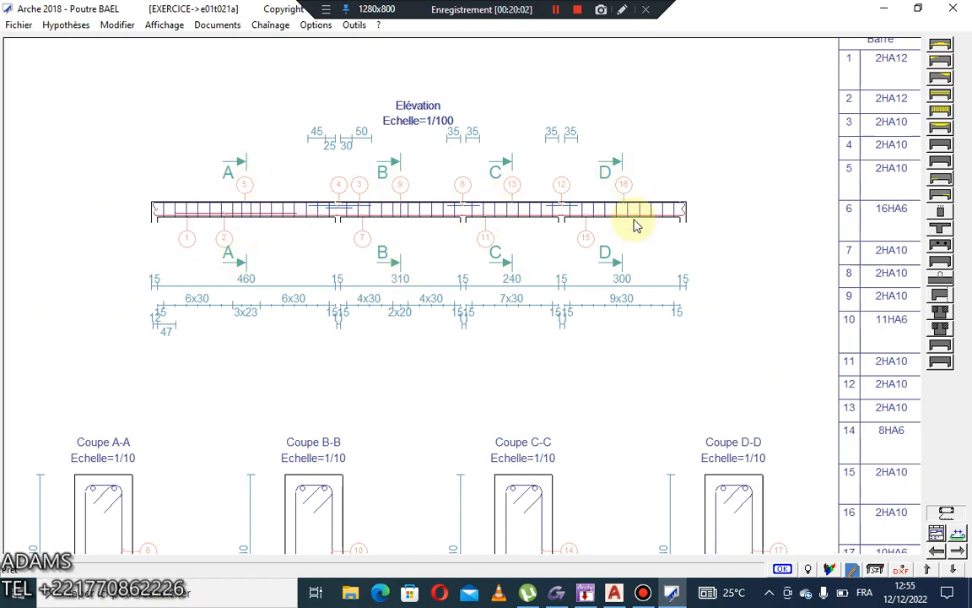
{"action": "scroll", "coordinate": [624, 216], "scroll_direction": "down", "scroll_amount": 4}
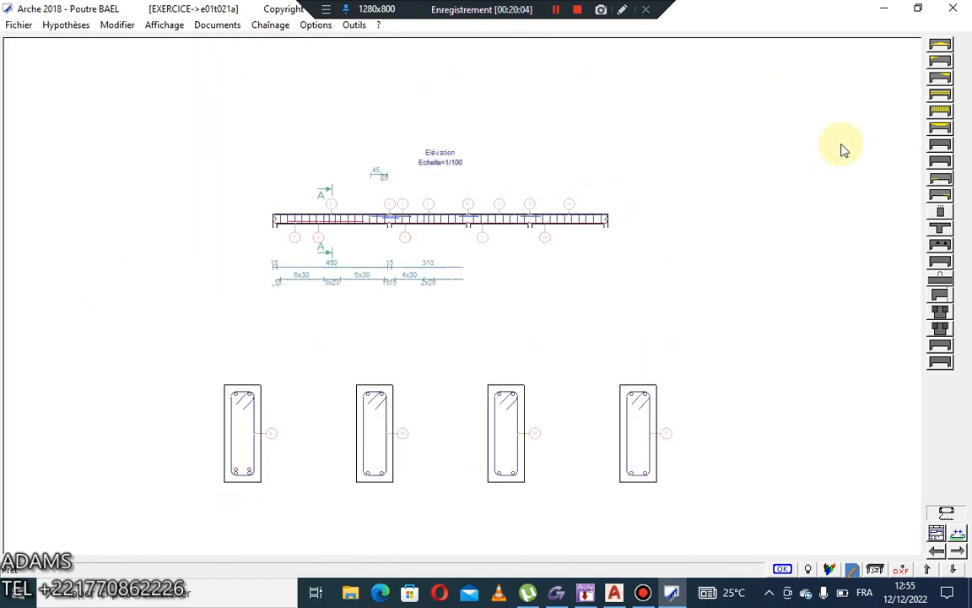
{"action": "scroll", "coordinate": [841, 150], "scroll_direction": "up", "scroll_amount": 1}
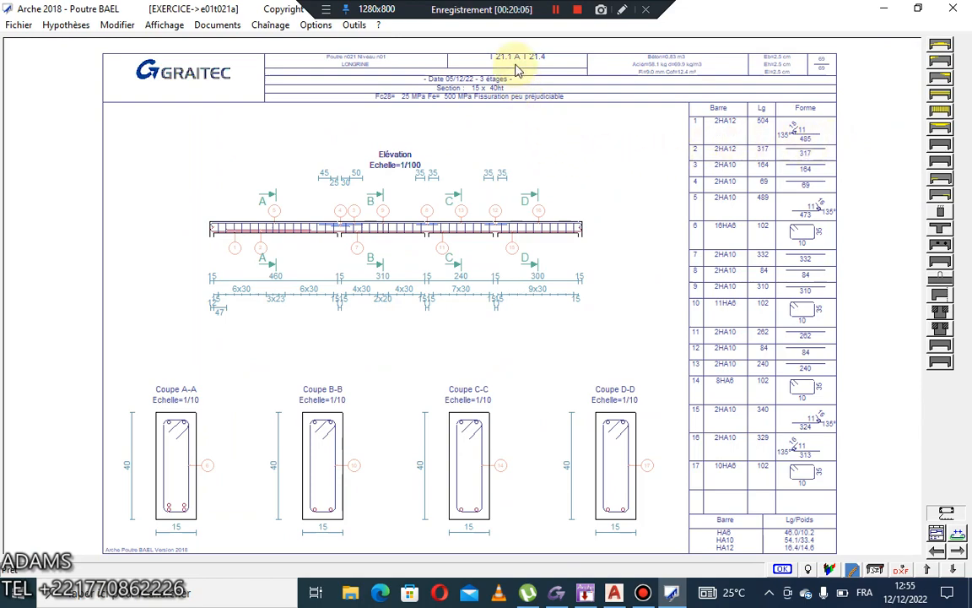
{"action": "scroll", "coordinate": [517, 70], "scroll_direction": "up", "scroll_amount": 2}
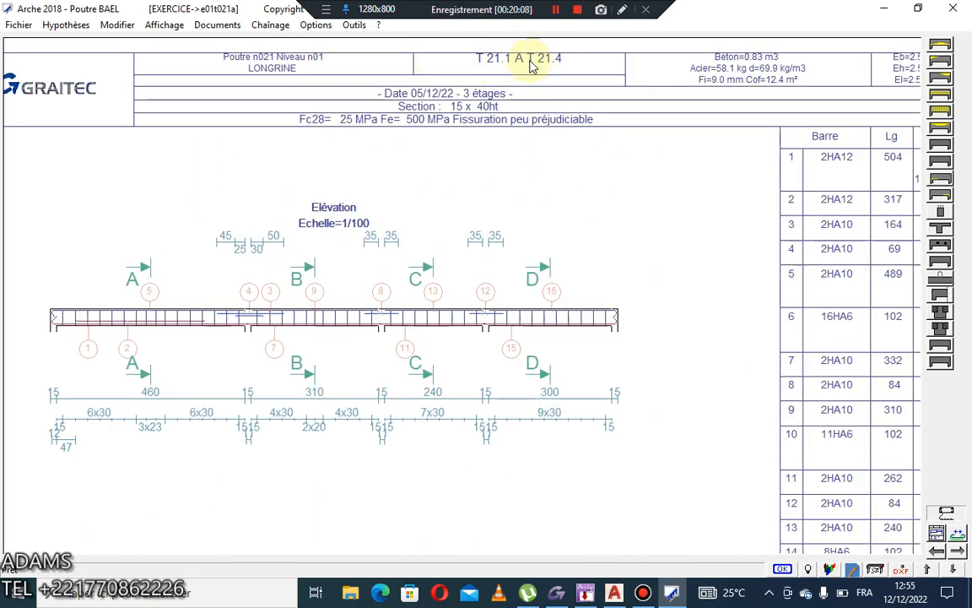
{"action": "scroll", "coordinate": [315, 255], "scroll_direction": "down", "scroll_amount": 1}
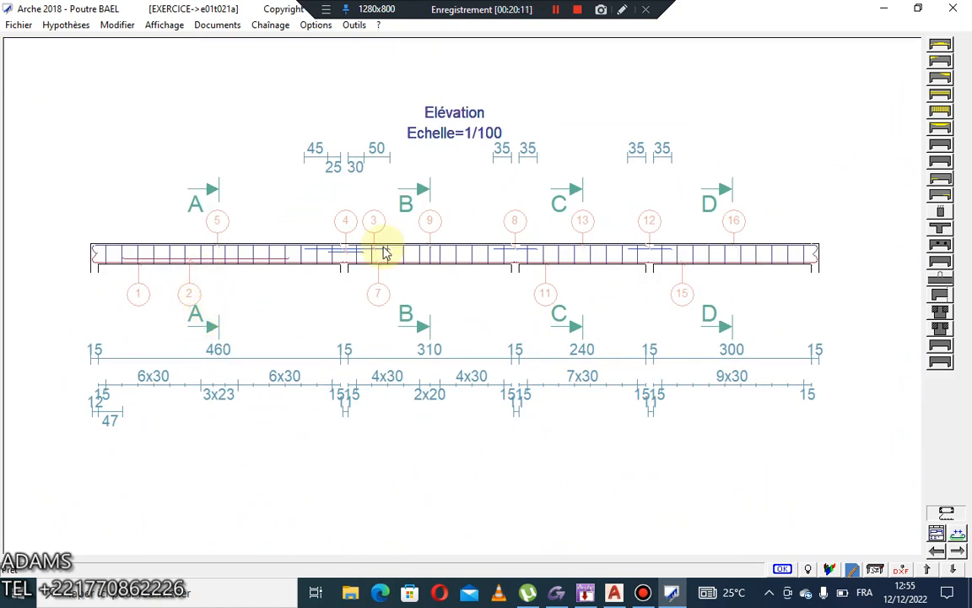
{"action": "scroll", "coordinate": [513, 257], "scroll_direction": "down", "scroll_amount": 3}
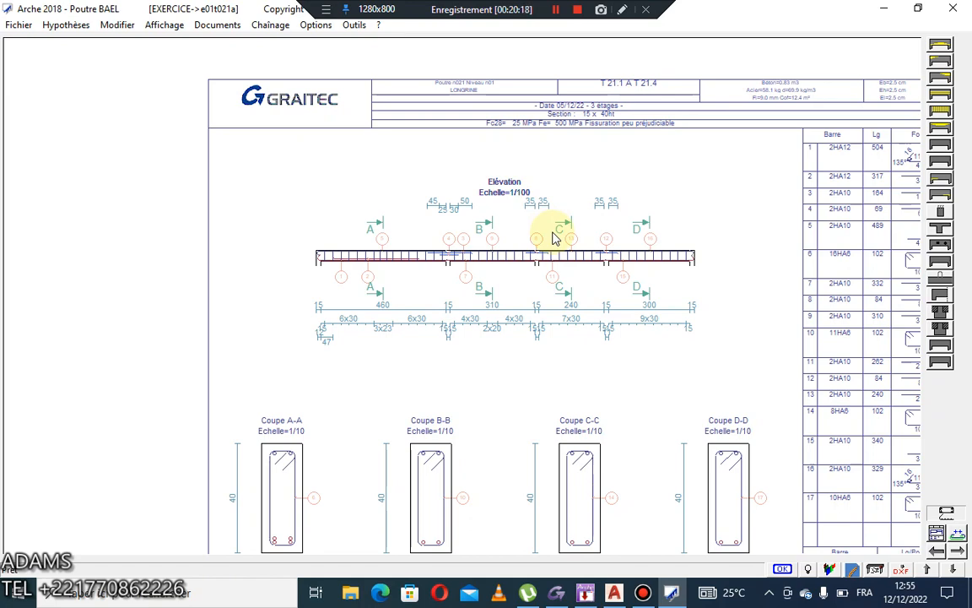
{"action": "scroll", "coordinate": [293, 122], "scroll_direction": "up", "scroll_amount": 2}
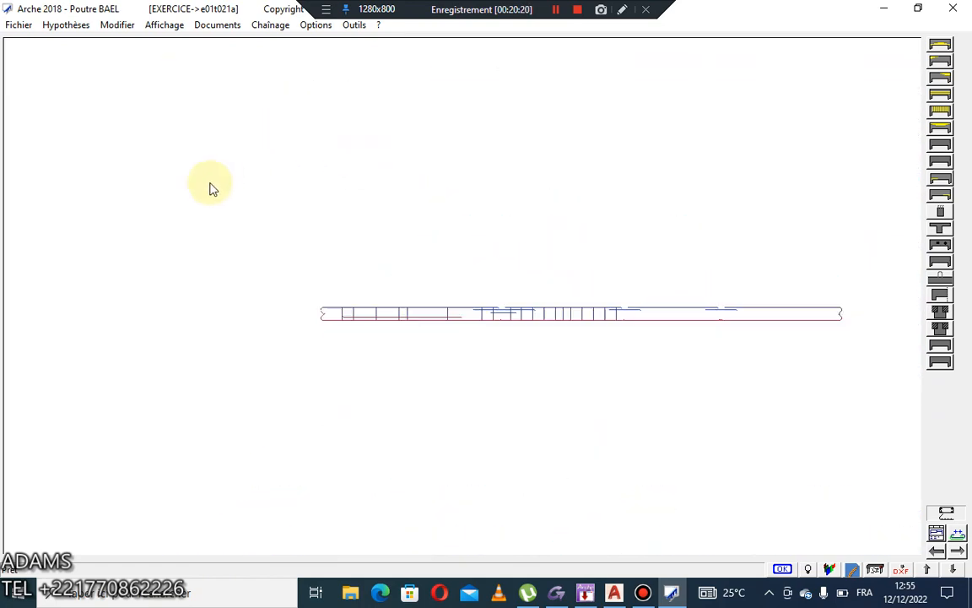
{"action": "scroll", "coordinate": [211, 188], "scroll_direction": "down", "scroll_amount": 2}
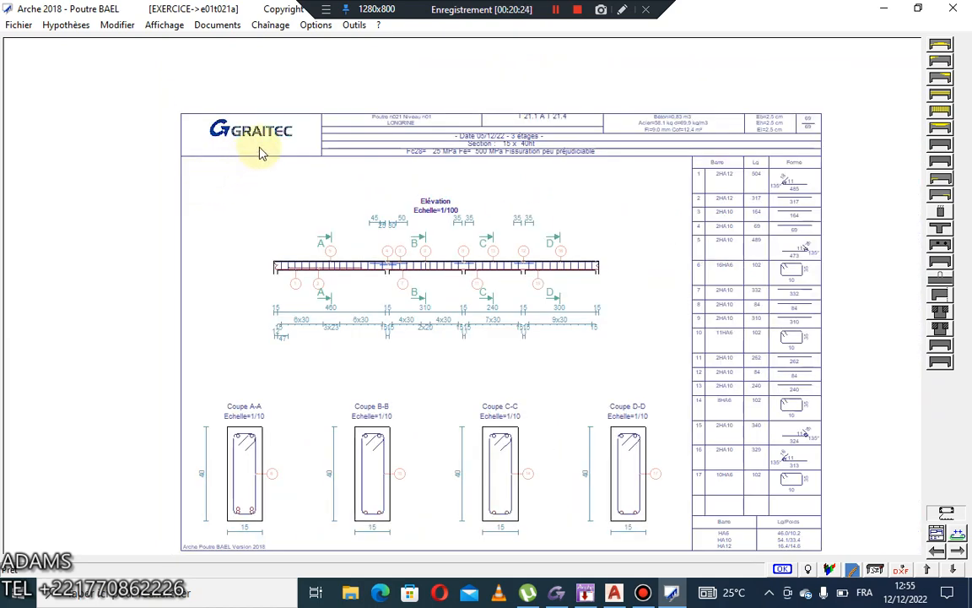
{"action": "scroll", "coordinate": [271, 147], "scroll_direction": "up", "scroll_amount": 1}
{"action": "scroll", "coordinate": [597, 271], "scroll_direction": "down", "scroll_amount": 2}
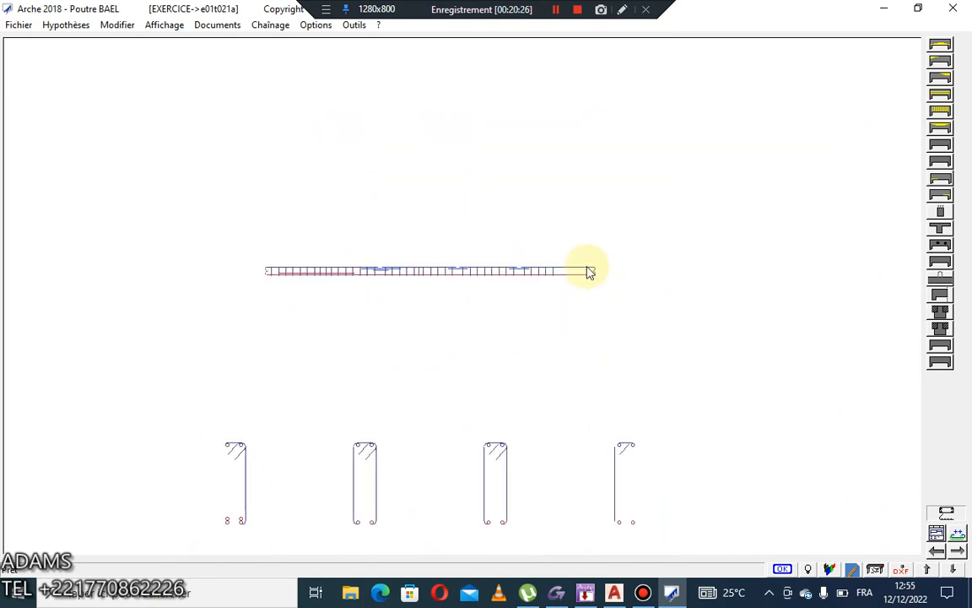
{"action": "middle_click_drag", "start_coordinate": [590, 271], "coordinate": [568, 254]}
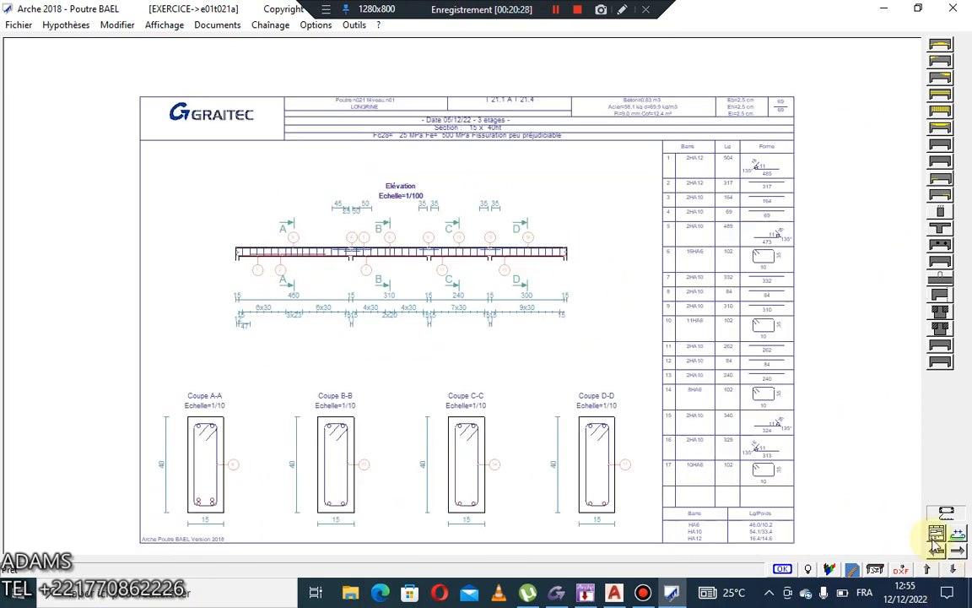
Step: Turn off the outer frame in the drawing's title block options and apply the plan configuration
{"action": "left_click", "coordinate": [937, 533]}
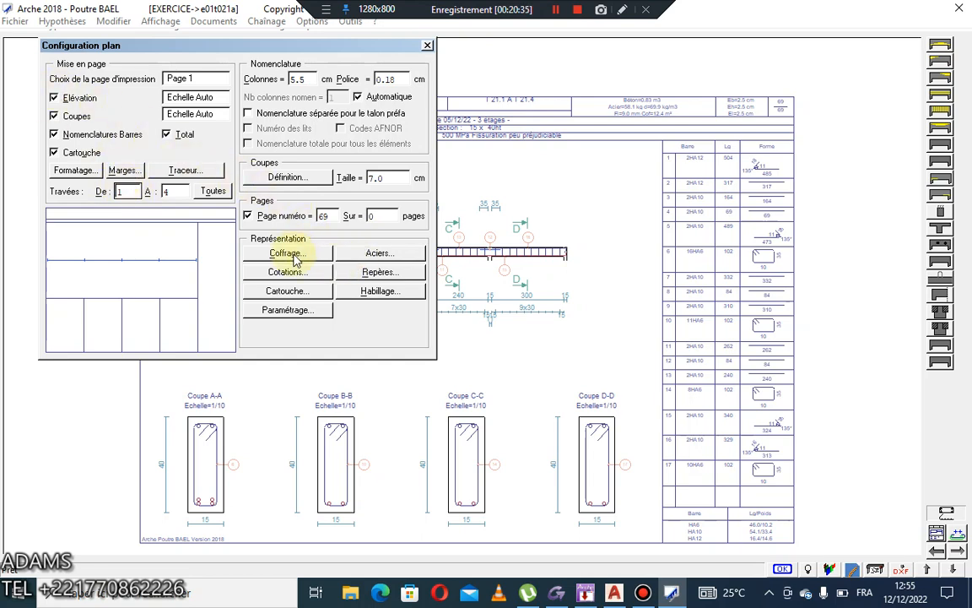
{"action": "left_click", "coordinate": [294, 289]}
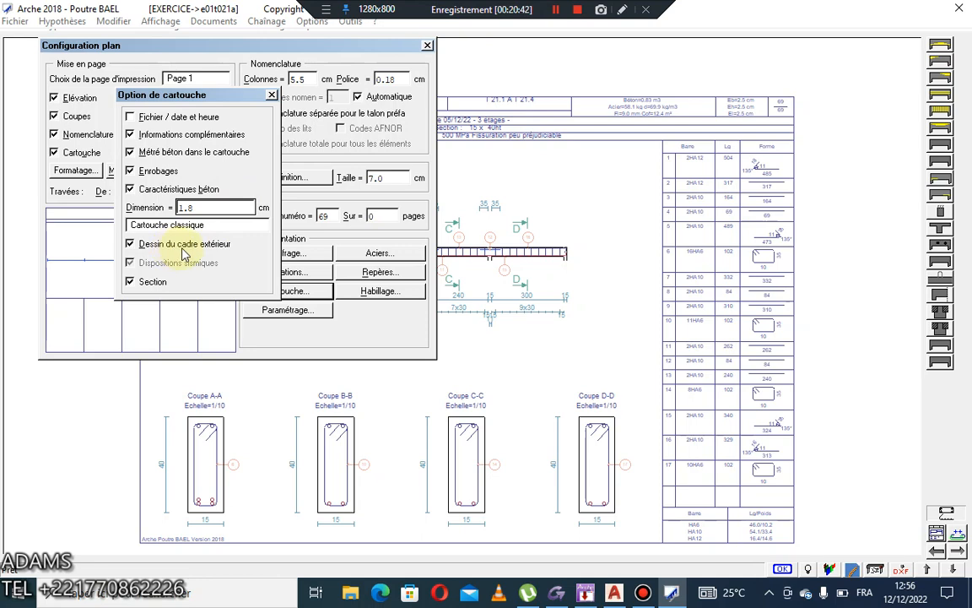
{"action": "left_click", "coordinate": [131, 244]}
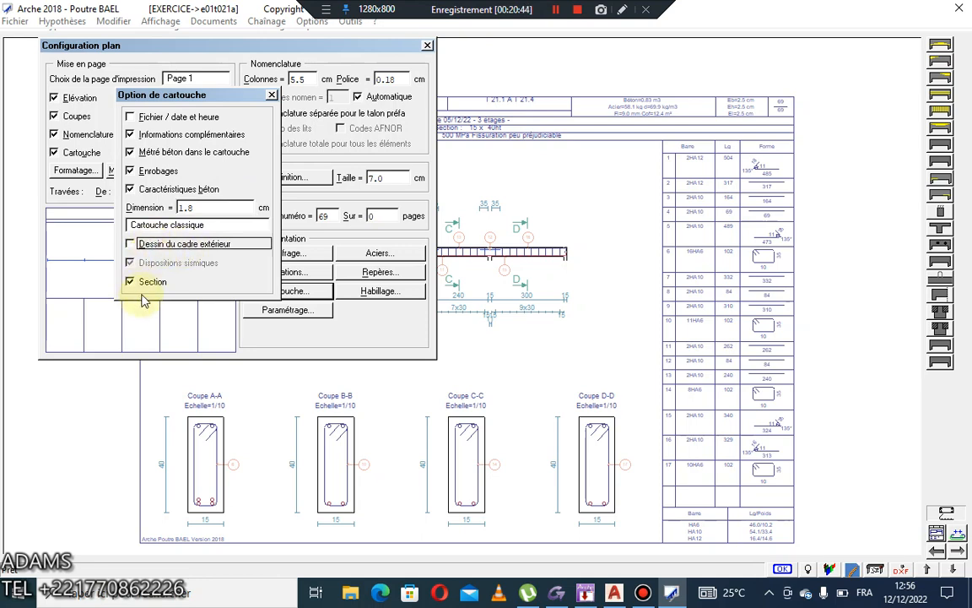
{"action": "left_click", "coordinate": [272, 96]}
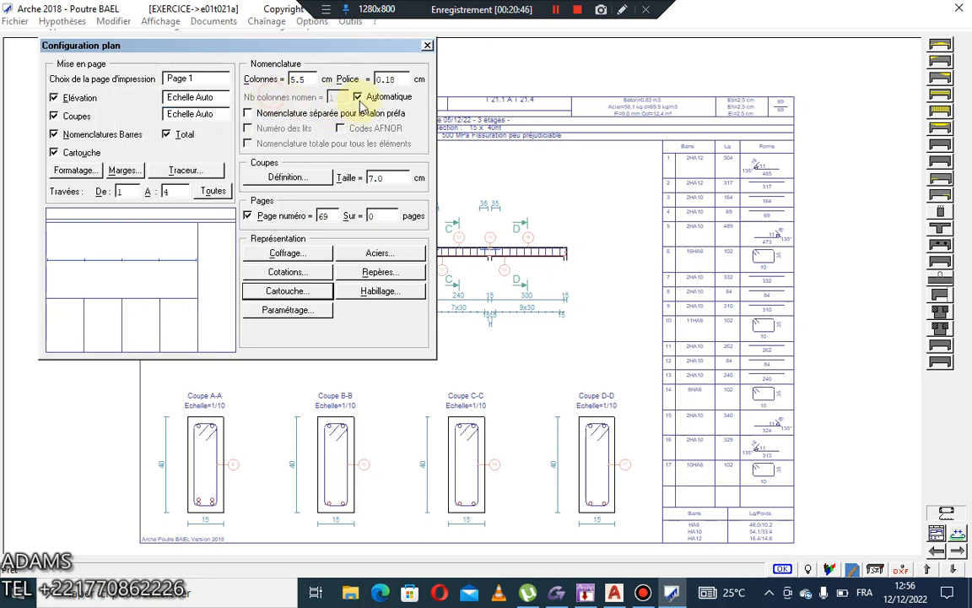
{"action": "left_click", "coordinate": [428, 47]}
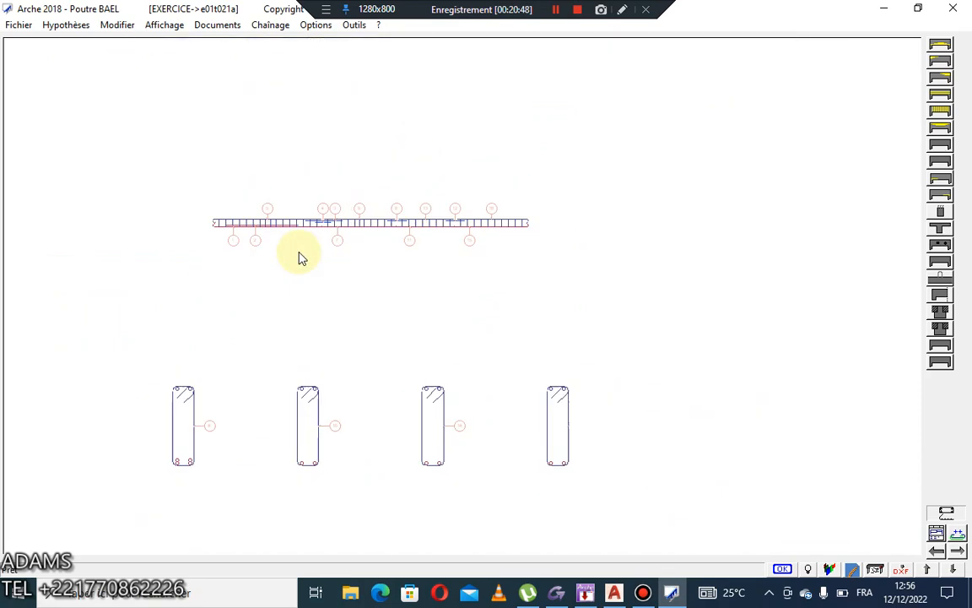
Step: Turn on the outer frame and the file, date and time entry in the title block options of the plan configuration
{"action": "left_click", "coordinate": [938, 530]}
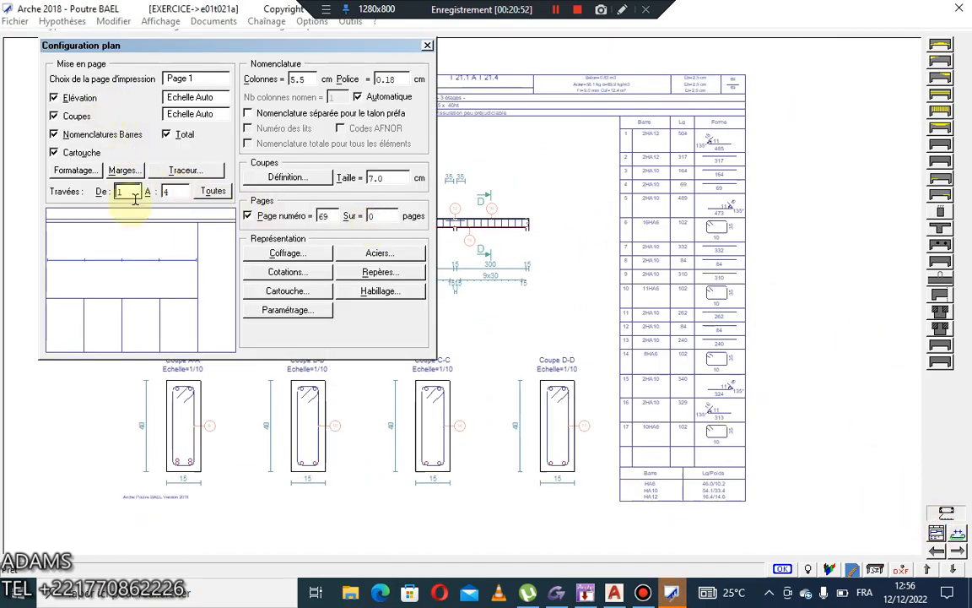
{"action": "left_click", "coordinate": [287, 311]}
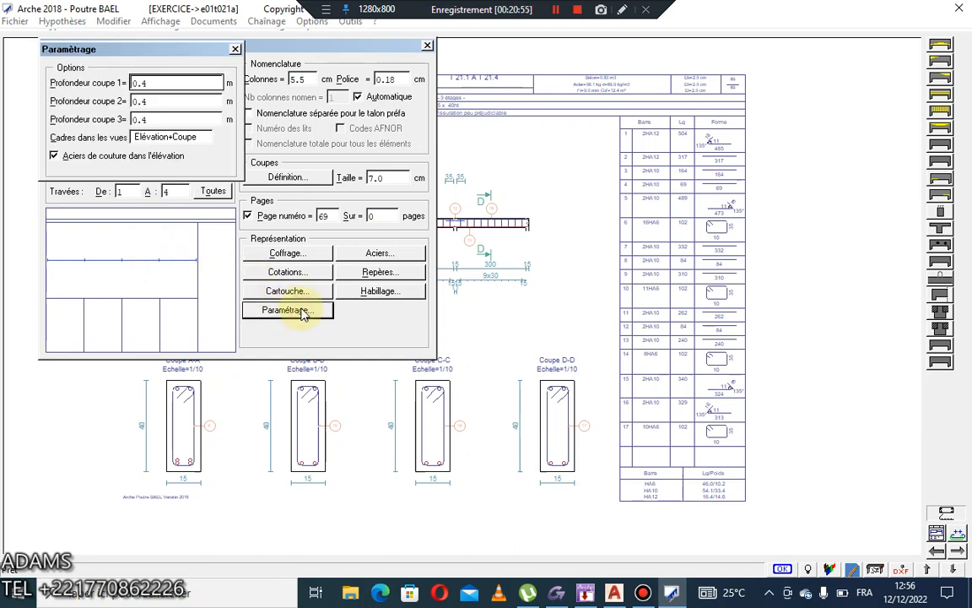
{"action": "left_click", "coordinate": [236, 49]}
{"action": "left_click", "coordinate": [296, 288]}
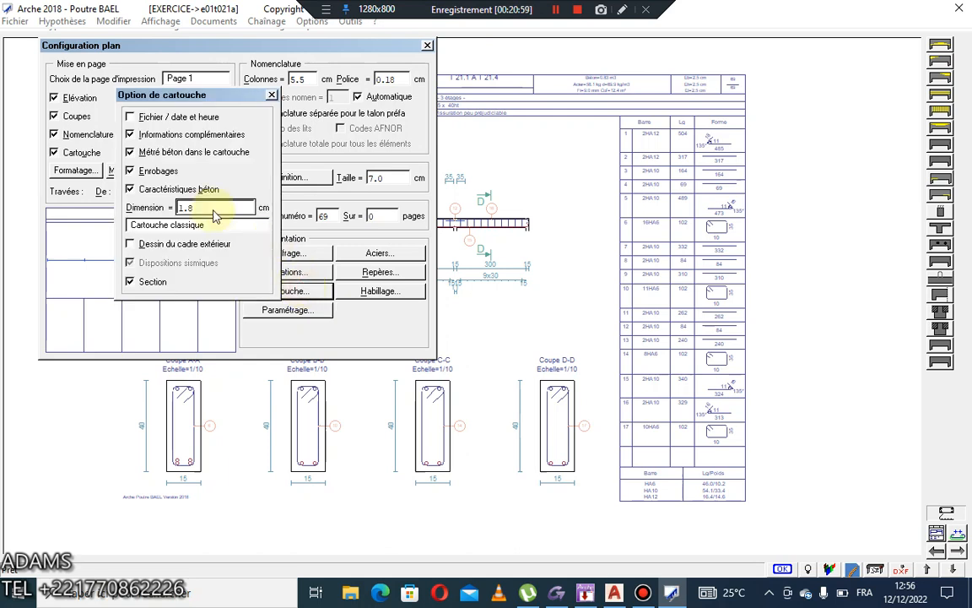
{"action": "left_click", "coordinate": [158, 245]}
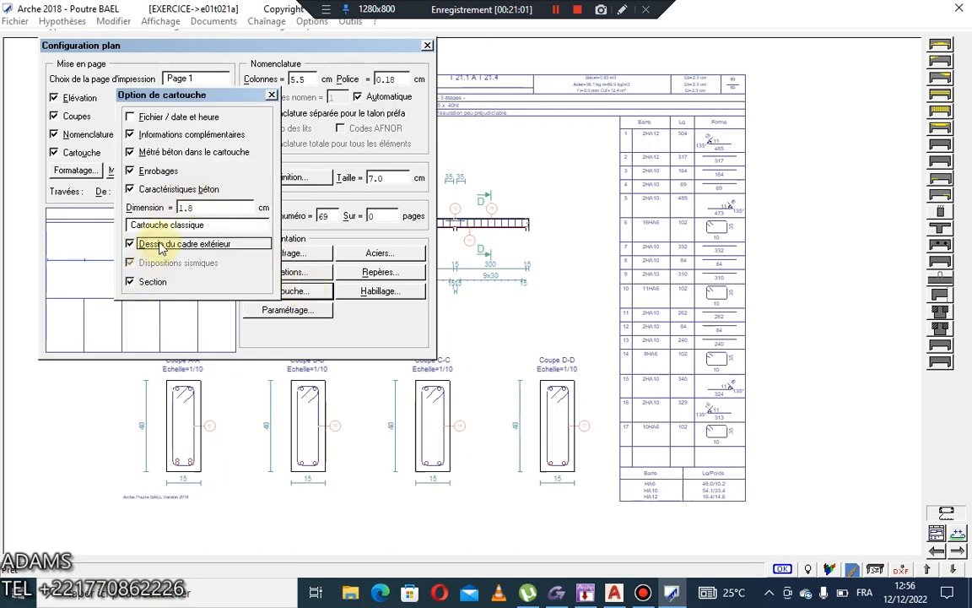
{"action": "left_click", "coordinate": [239, 225]}
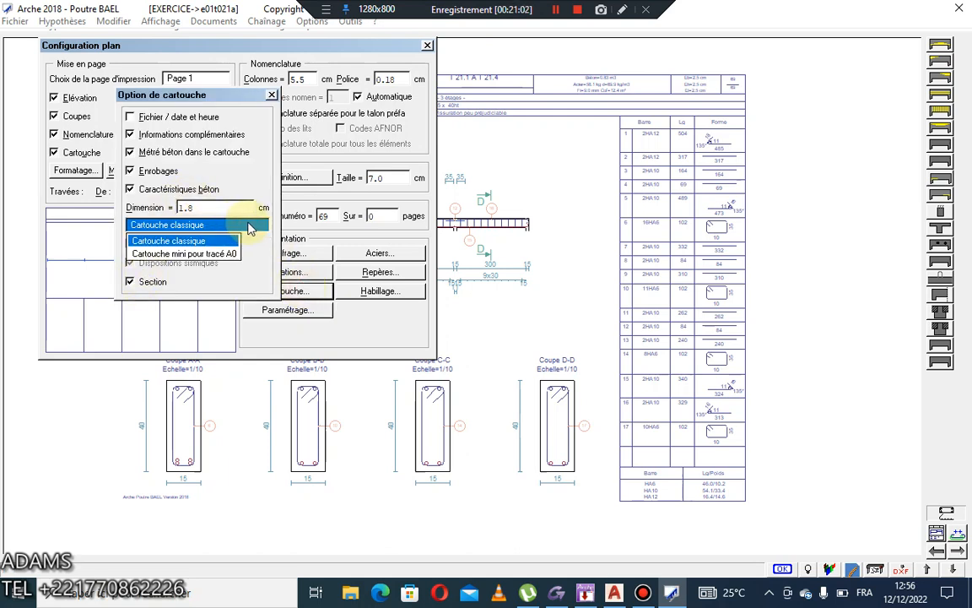
{"action": "left_click", "coordinate": [226, 116]}
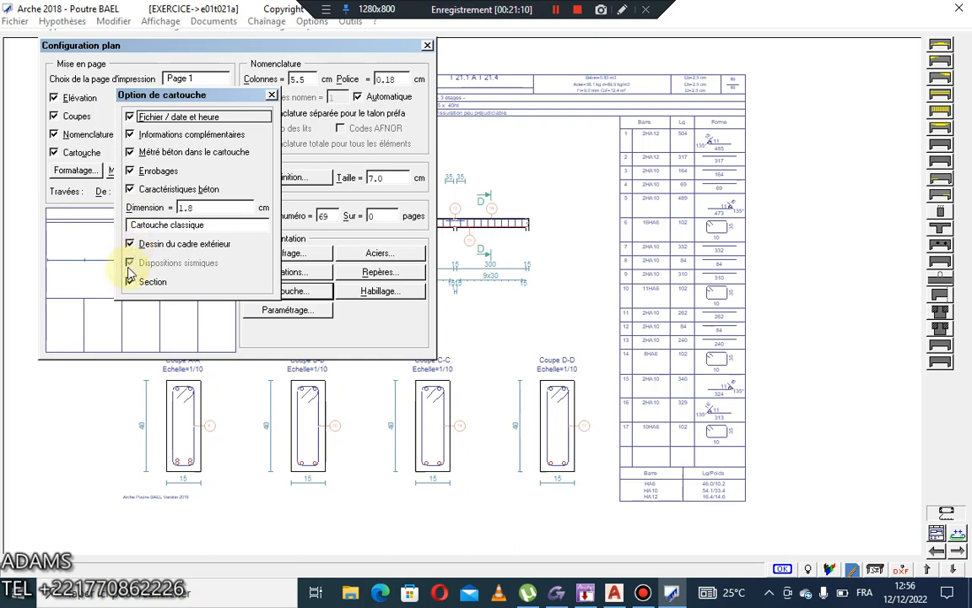
{"action": "left_click", "coordinate": [274, 94]}
Step: Review the annotation (Habillage), bar mark (Repères) and formwork (Coffrage) options of the plan configuration
{"action": "left_click", "coordinate": [376, 291]}
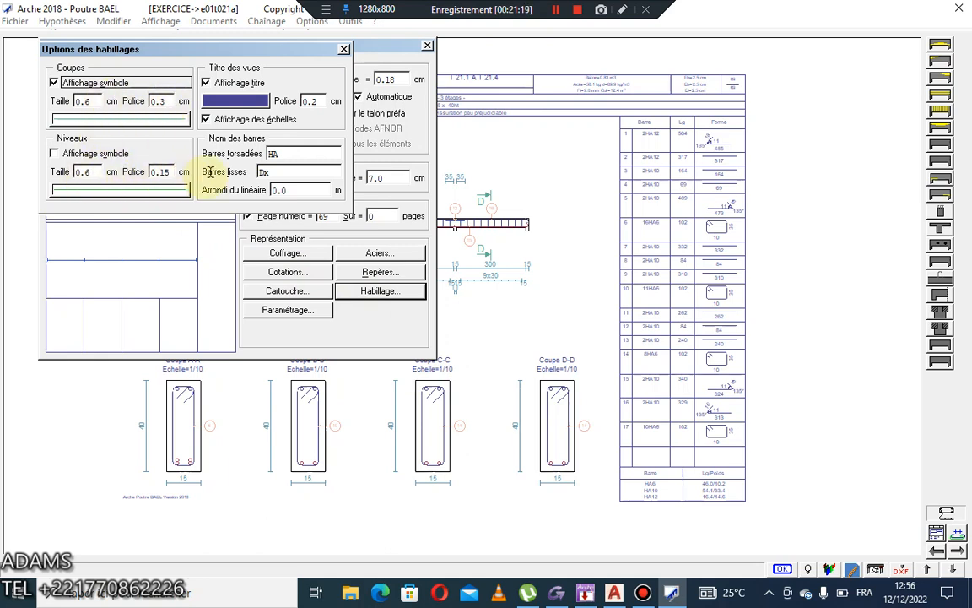
{"action": "left_click", "coordinate": [342, 49]}
{"action": "left_click", "coordinate": [358, 270]}
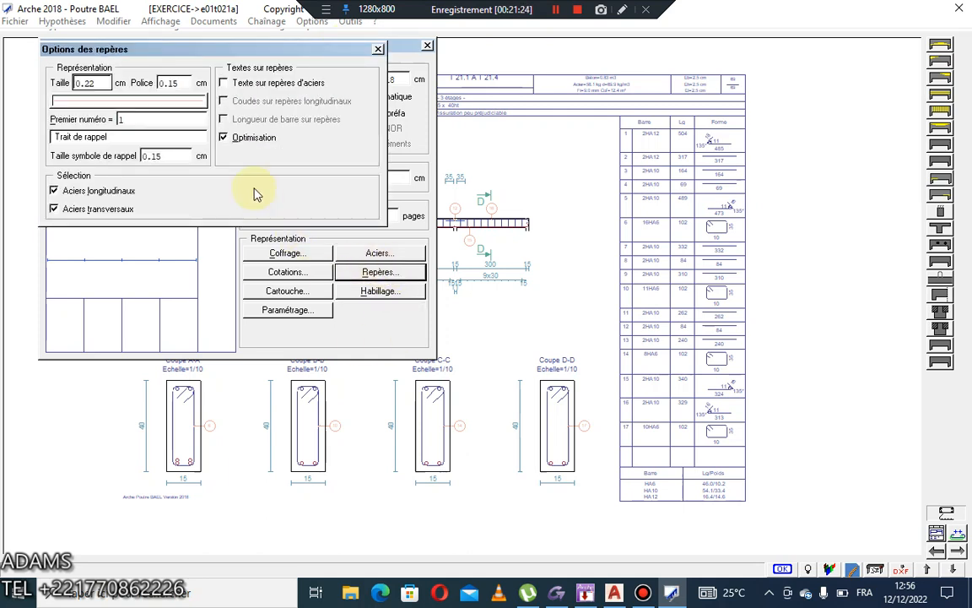
{"action": "left_click", "coordinate": [378, 51]}
{"action": "left_click", "coordinate": [300, 253]}
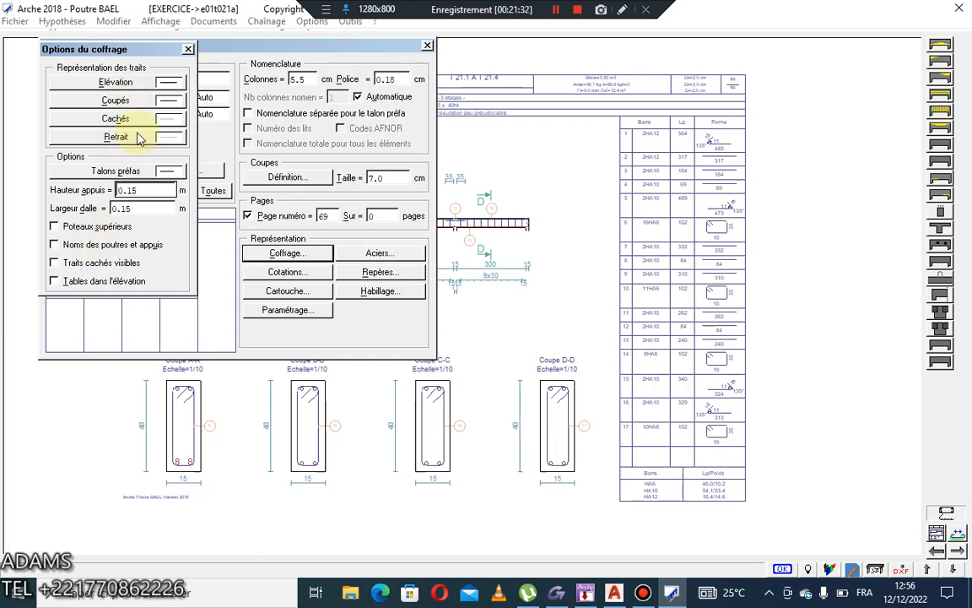
{"action": "left_click", "coordinate": [188, 49]}
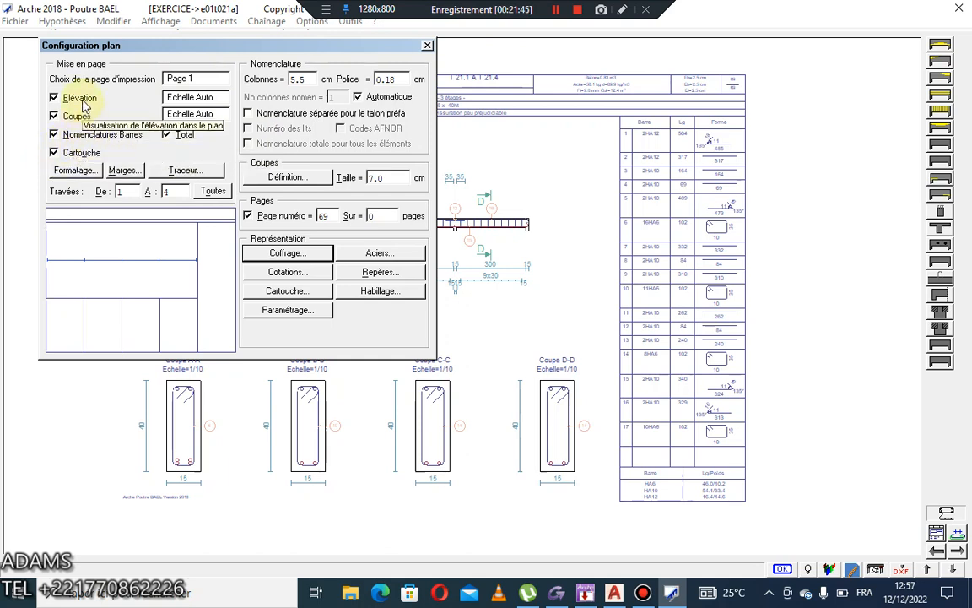
Step: Hide the title block (Cartouche) in the plan configuration and regenerate beam 21's drawing
{"action": "left_click", "coordinate": [59, 152]}
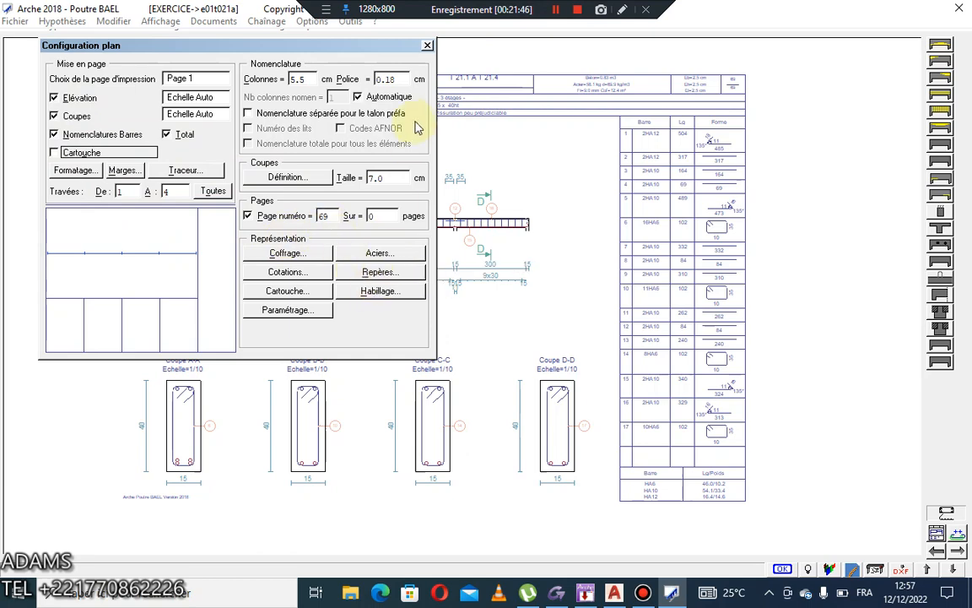
{"action": "left_click", "coordinate": [427, 44]}
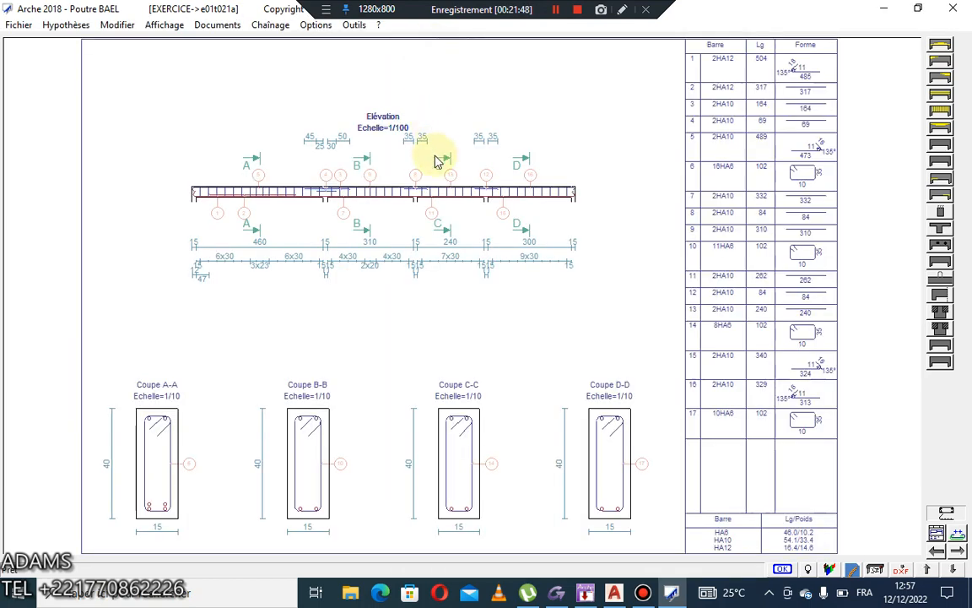
{"action": "scroll", "coordinate": [417, 208], "scroll_direction": "down", "scroll_amount": 1}
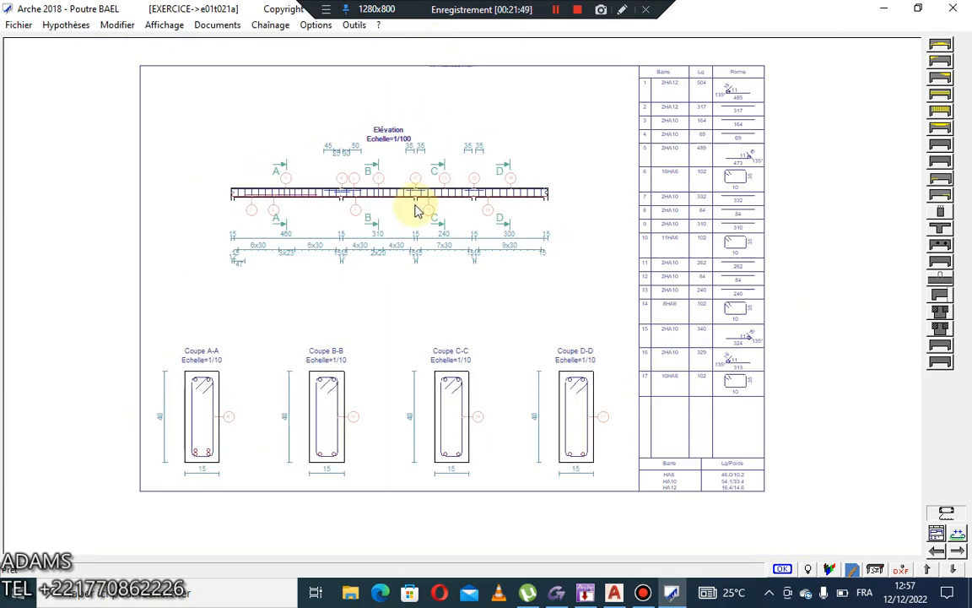
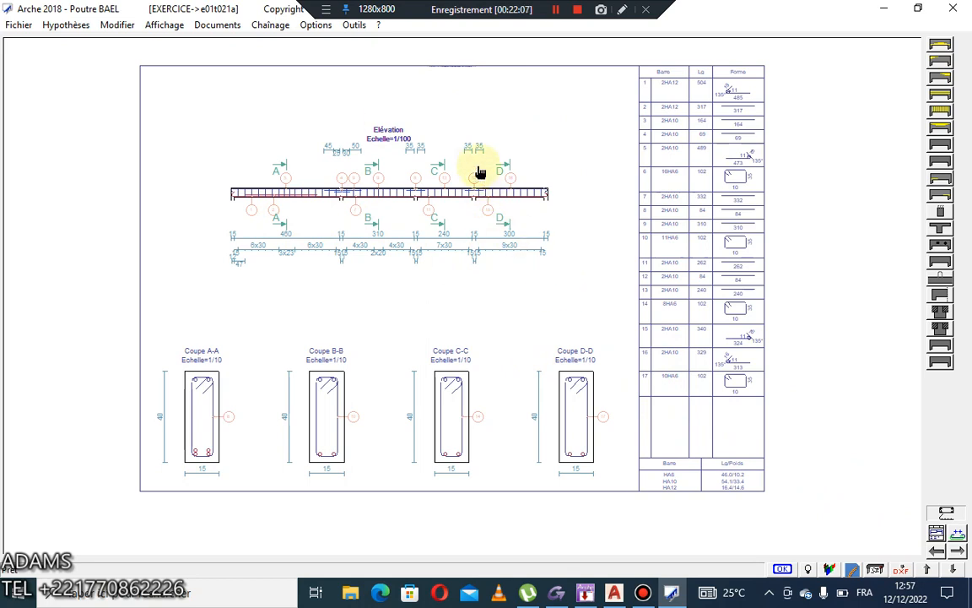
{"action": "scroll", "coordinate": [479, 169], "scroll_direction": "up", "scroll_amount": 1}
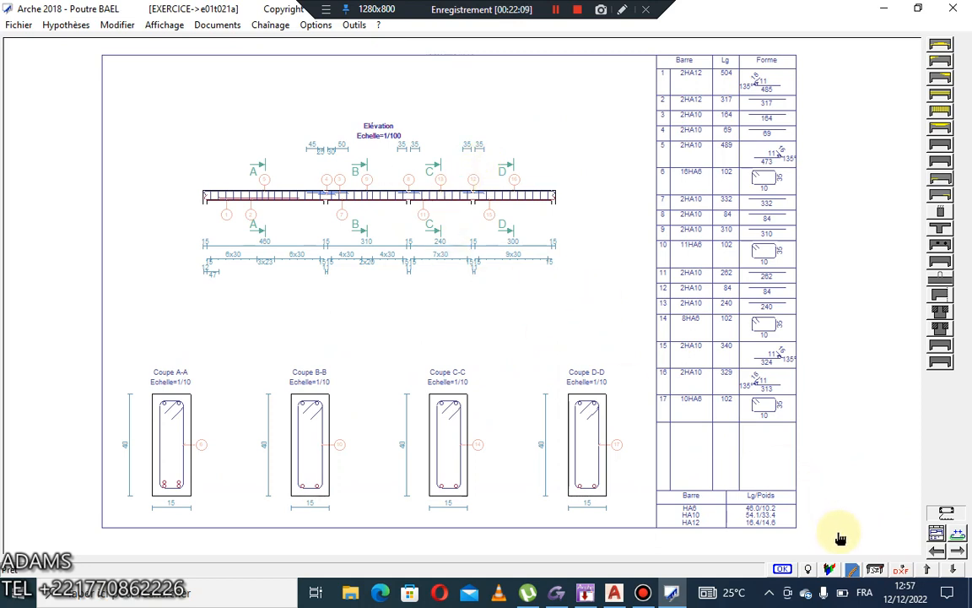
Step: Show the title block again, turn off its additional information and file/date/time entries, and regenerate the drawing
{"action": "left_click", "coordinate": [937, 535]}
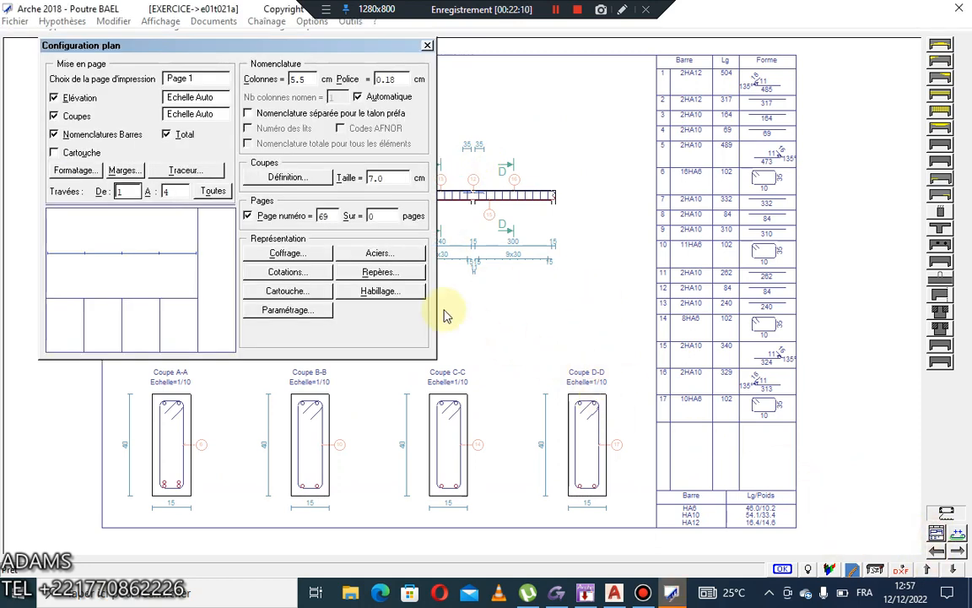
{"action": "left_click", "coordinate": [81, 153]}
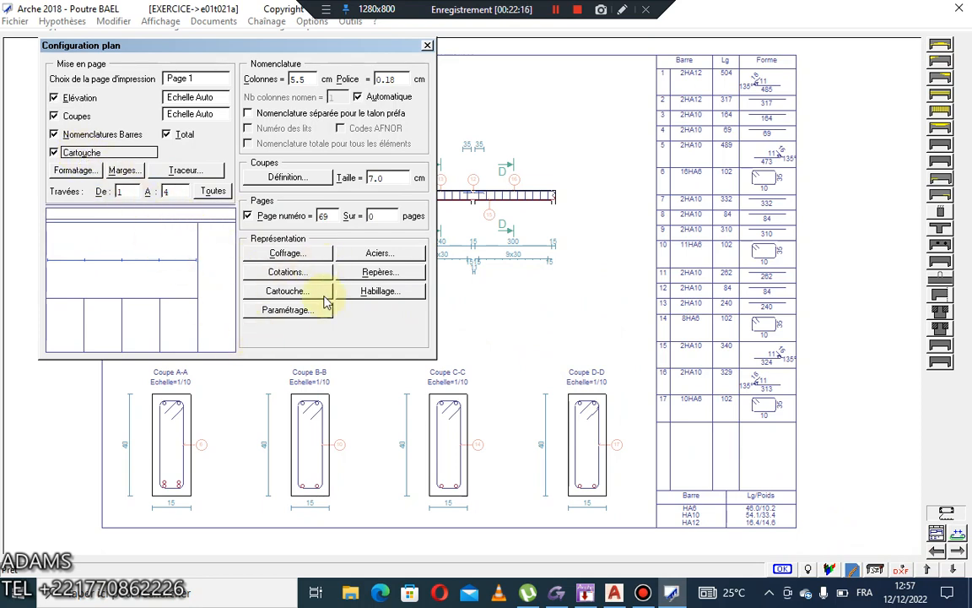
{"action": "left_click", "coordinate": [296, 290]}
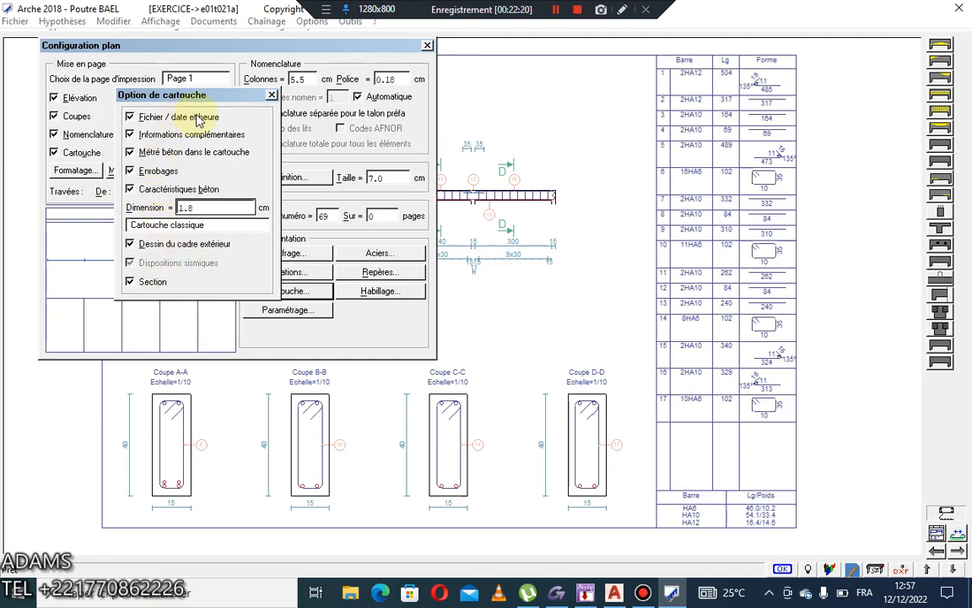
{"action": "left_click", "coordinate": [156, 134]}
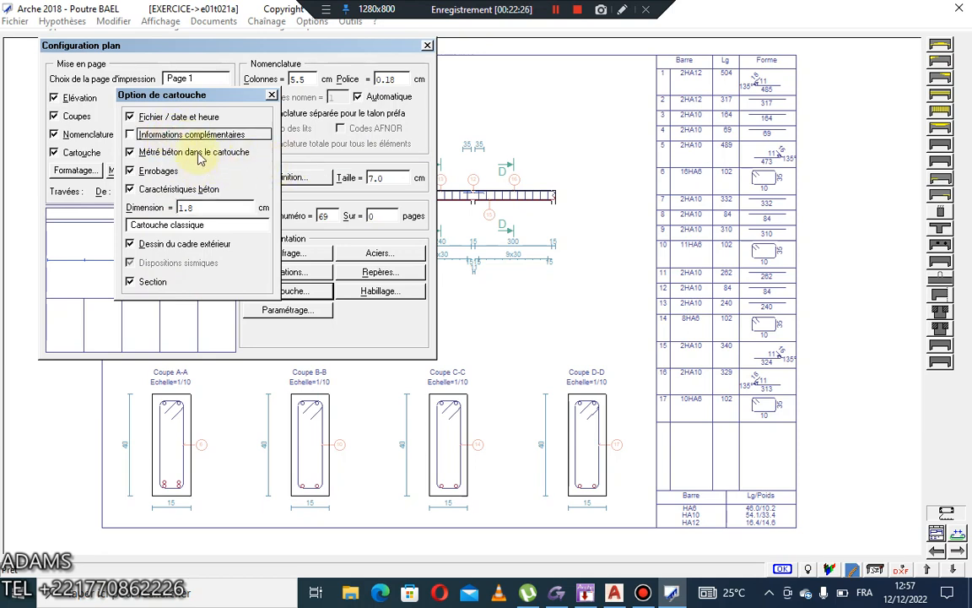
{"action": "left_click", "coordinate": [190, 117]}
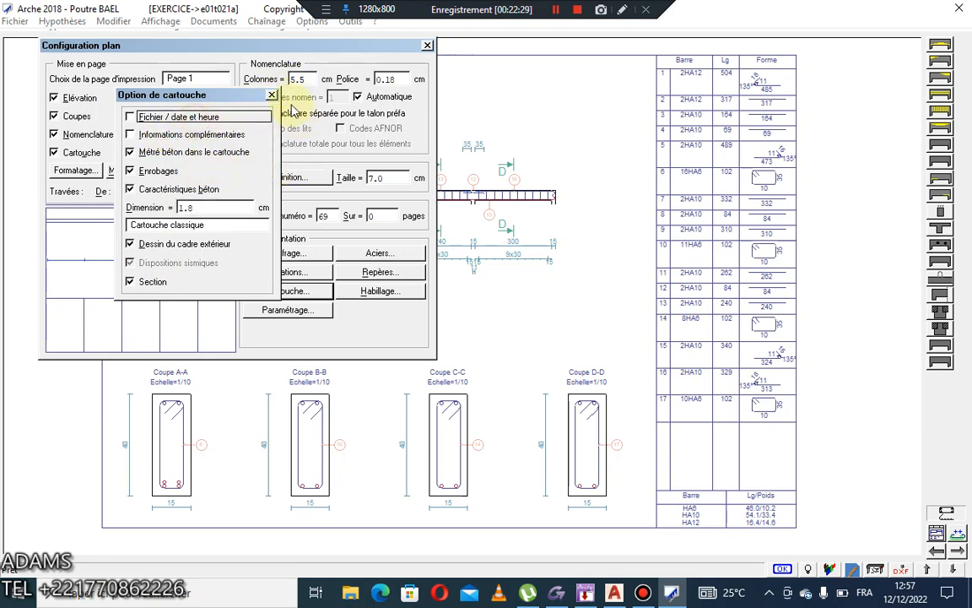
{"action": "left_click", "coordinate": [271, 96]}
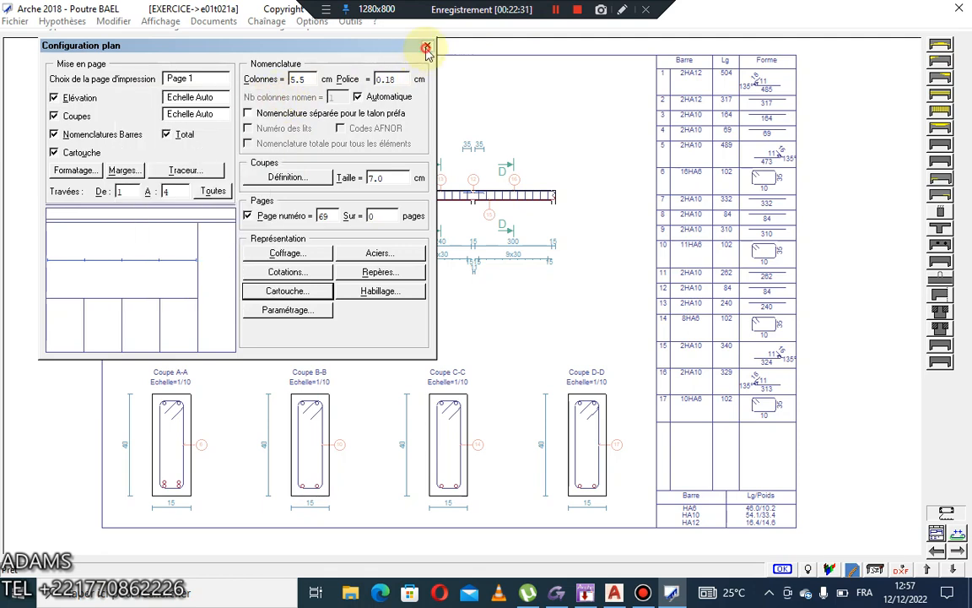
{"action": "left_click", "coordinate": [426, 48]}
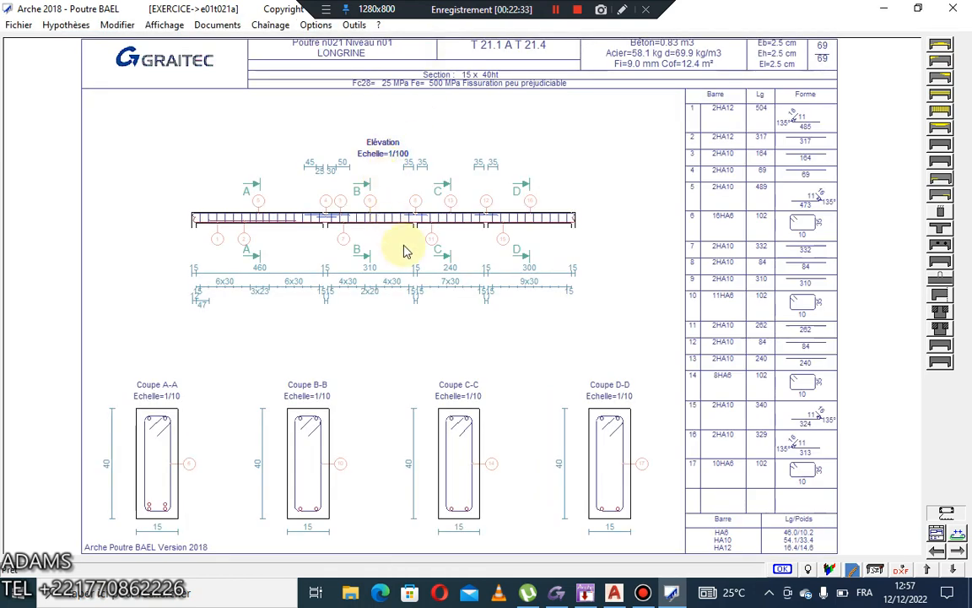
Step: Inspect the regenerated drawing and review its plot settings for Microsoft Print to PDF without sending the plot
{"action": "scroll", "coordinate": [415, 267], "scroll_direction": "down", "scroll_amount": 2}
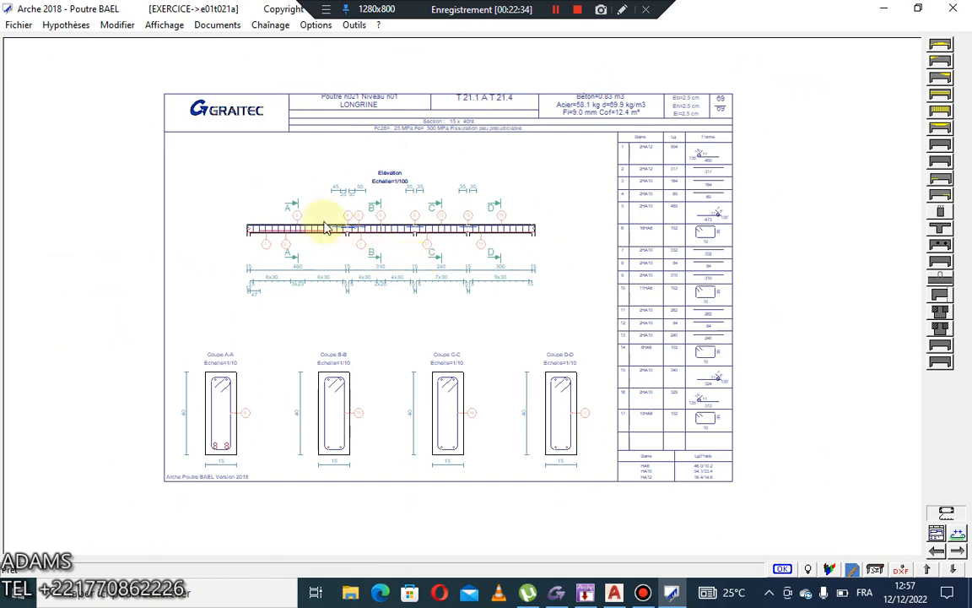
{"action": "scroll", "coordinate": [253, 108], "scroll_direction": "up", "scroll_amount": 3}
{"action": "scroll", "coordinate": [265, 133], "scroll_direction": "down", "scroll_amount": 1}
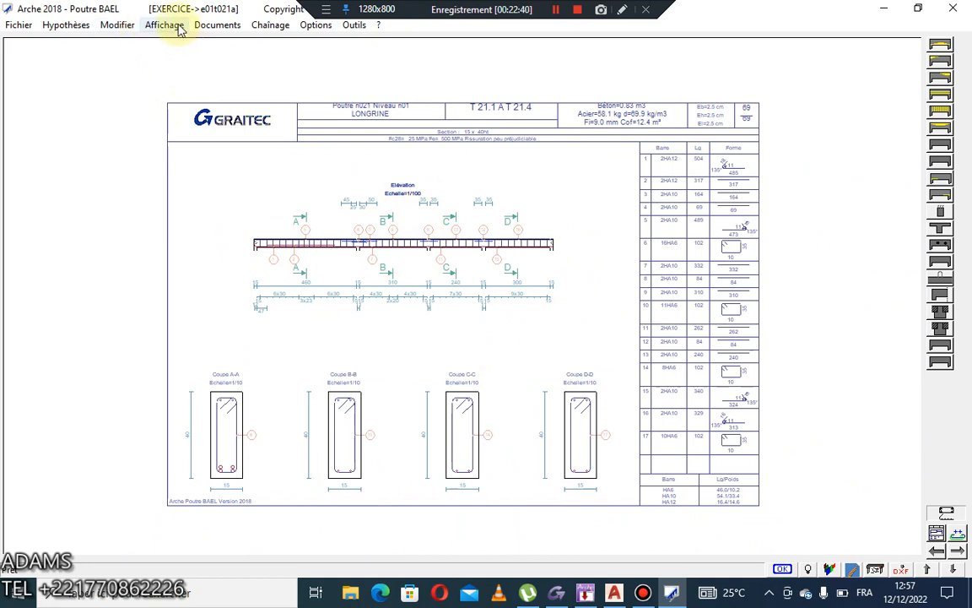
{"action": "left_click", "coordinate": [216, 26]}
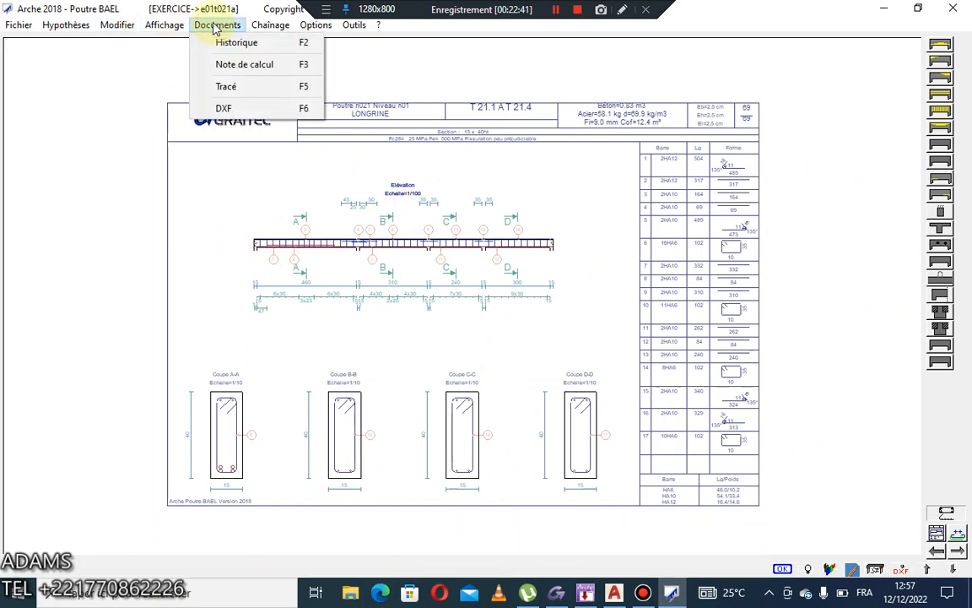
{"action": "left_click", "coordinate": [240, 90]}
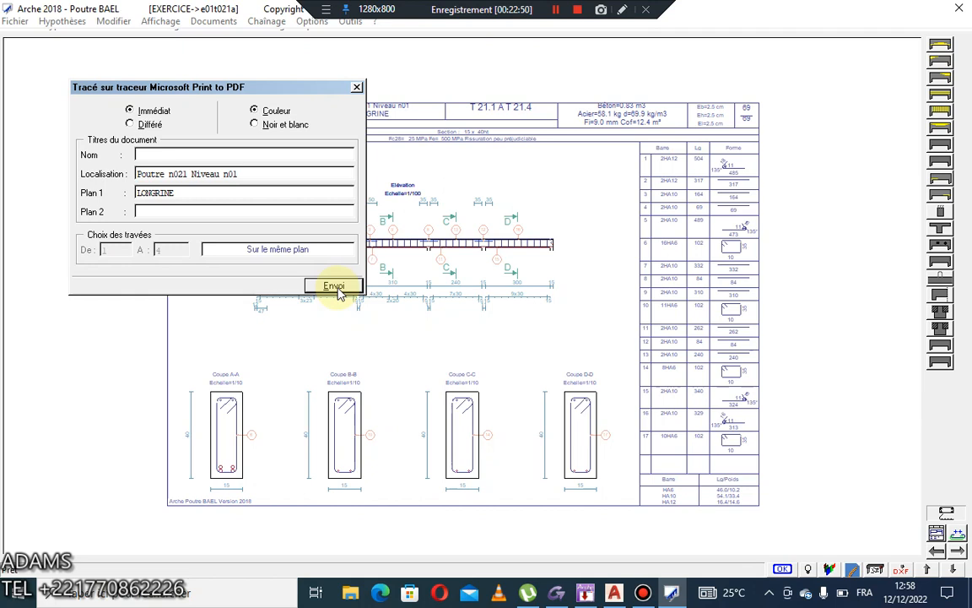
{"action": "left_click", "coordinate": [355, 87]}
Step: Export the beam drawing as a DXF file to C:\GRAITEC\PROJECTS\EXERCICE\ with all spans on the same plan
{"action": "left_click", "coordinate": [224, 26]}
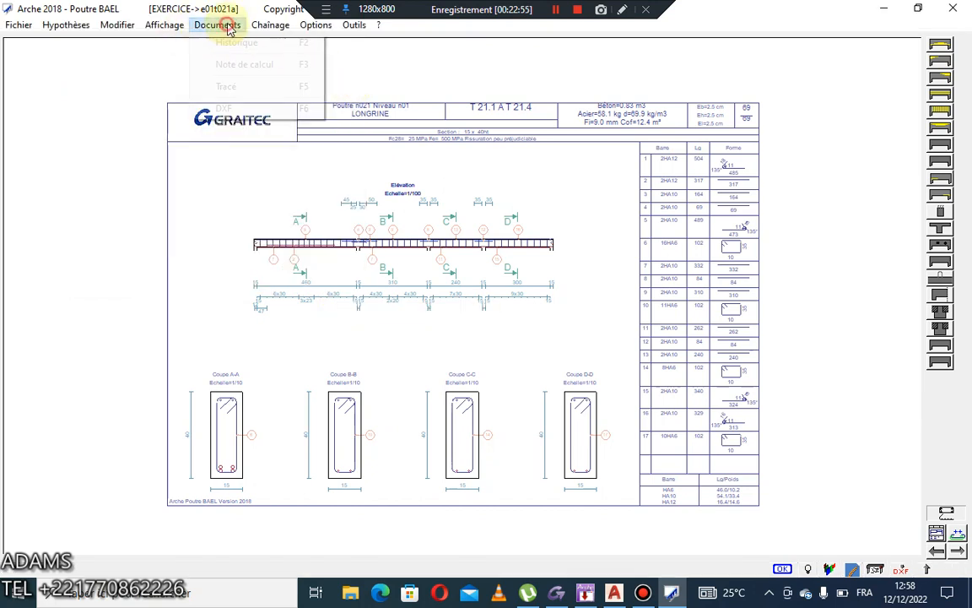
{"action": "left_click", "coordinate": [232, 108]}
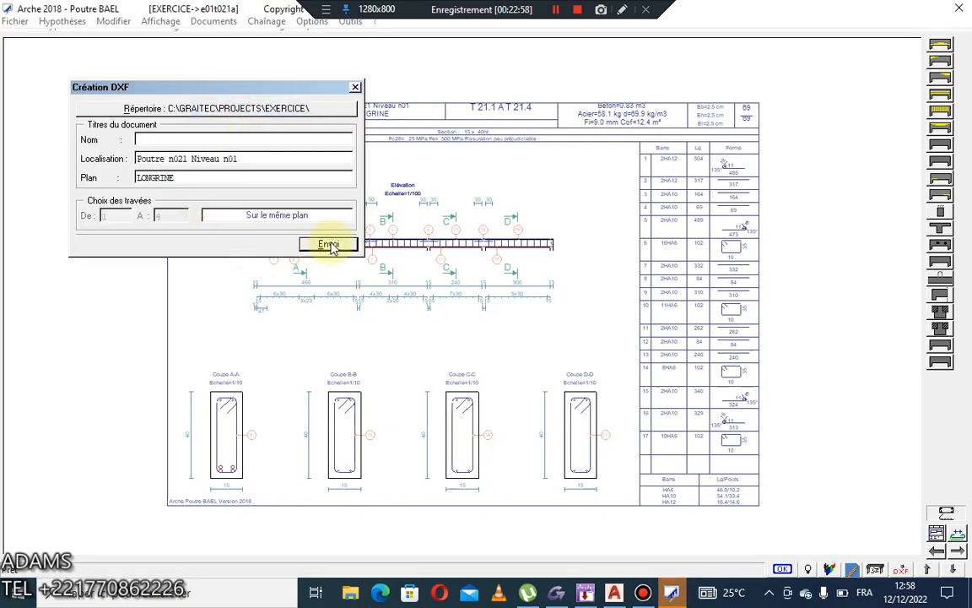
{"action": "left_click", "coordinate": [327, 243]}
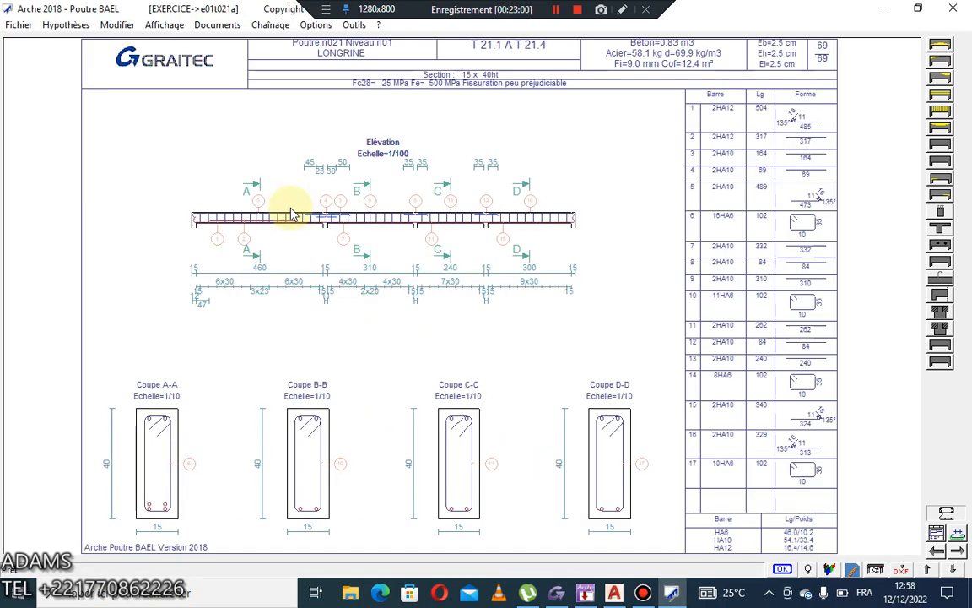
Step: Save the Ossature model and minimize the Arche and Graitec OMD windows to reach the Windows desktop
{"action": "left_click", "coordinate": [881, 10]}
{"action": "left_click", "coordinate": [477, 322]}
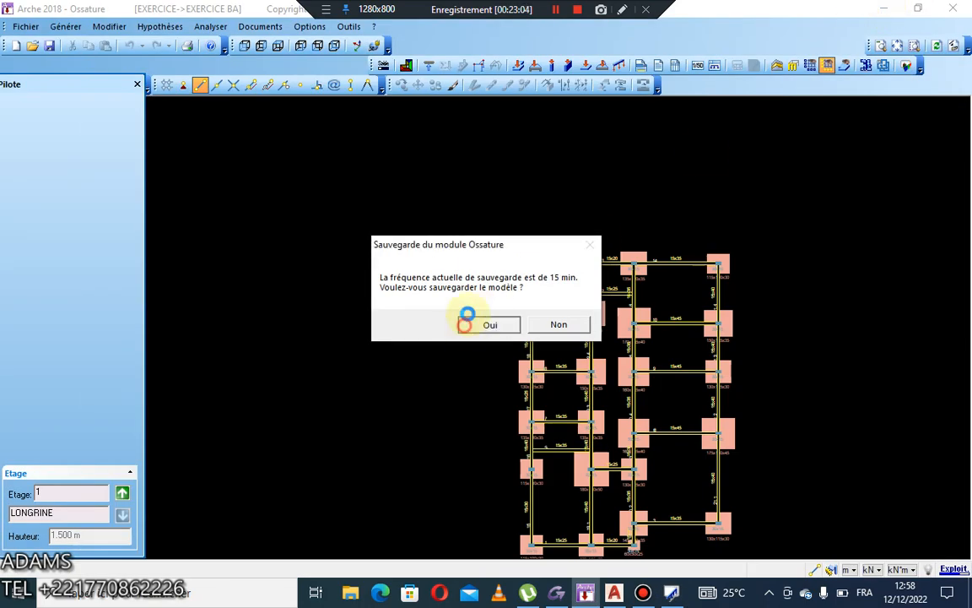
{"action": "left_click", "coordinate": [883, 9]}
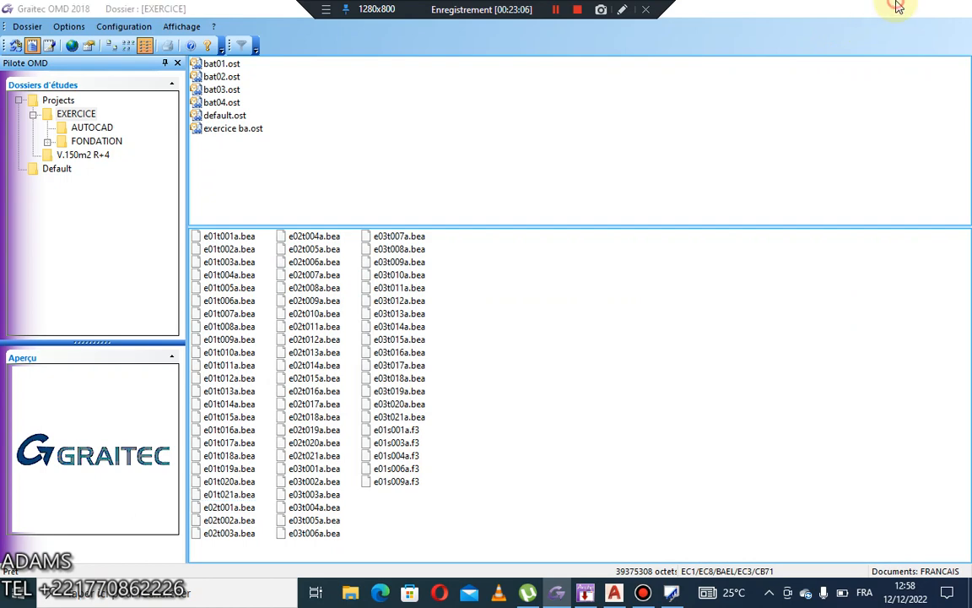
{"action": "left_click", "coordinate": [867, 8]}
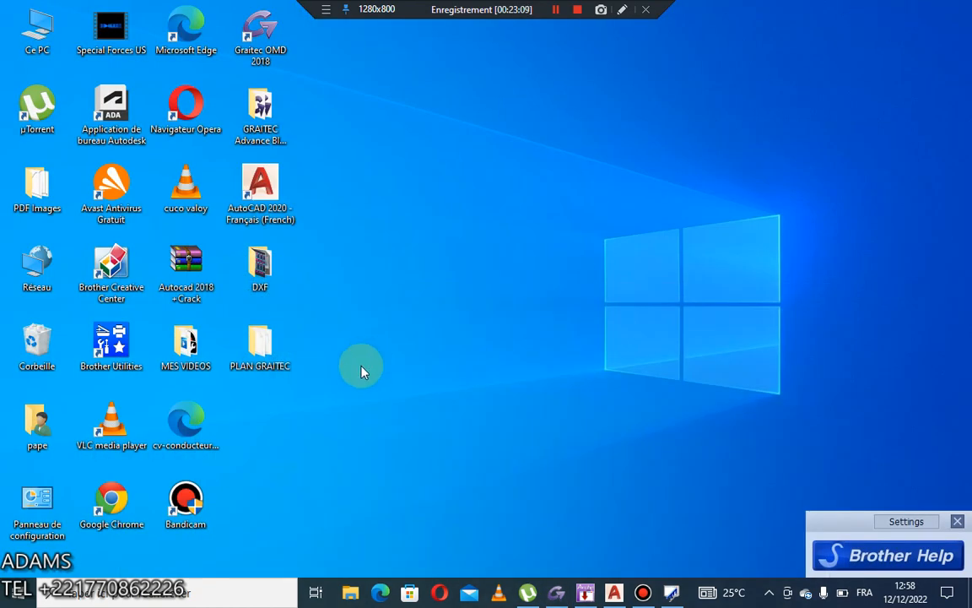
Step: Check the contents of the DXF folder on the desktop and close it
{"action": "double_click", "coordinate": [270, 267]}
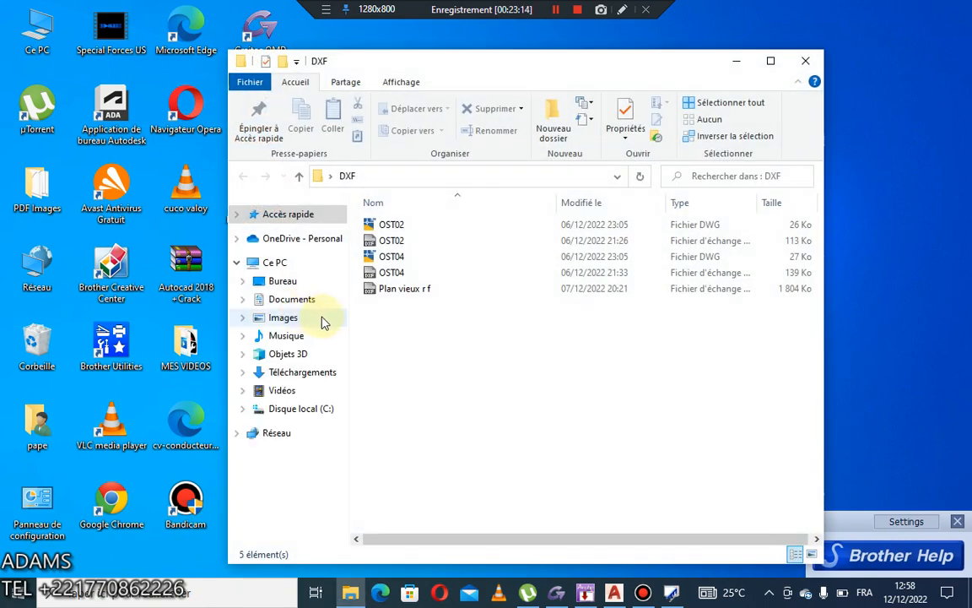
{"action": "left_click", "coordinate": [805, 61]}
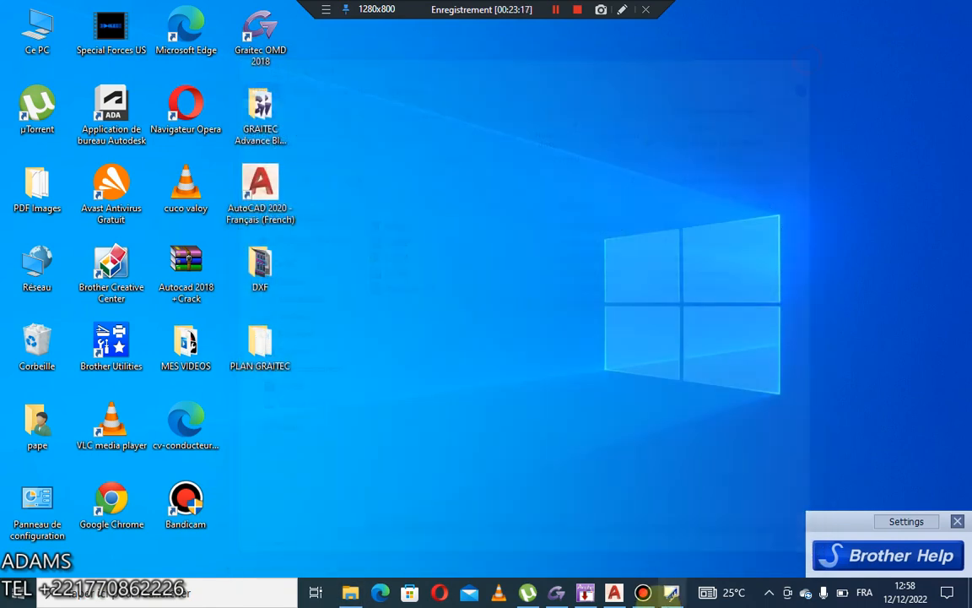
Step: Switch to Arche Poutre and start a DXF export of the LONGRINE beam drawing, choosing the desktop's DXF folder as destination
{"action": "left_click", "coordinate": [671, 592]}
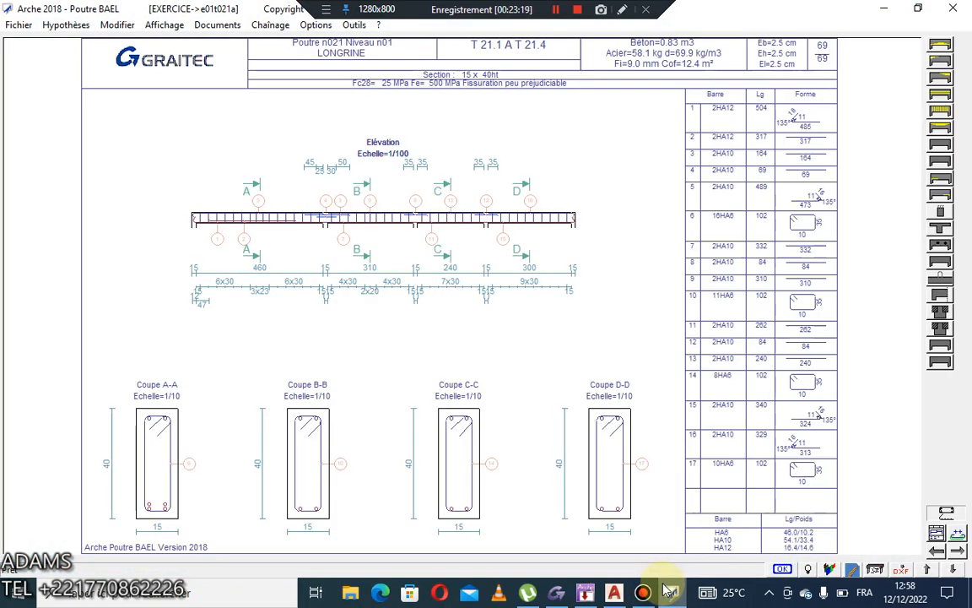
{"action": "left_click", "coordinate": [218, 25]}
{"action": "left_click", "coordinate": [240, 106]}
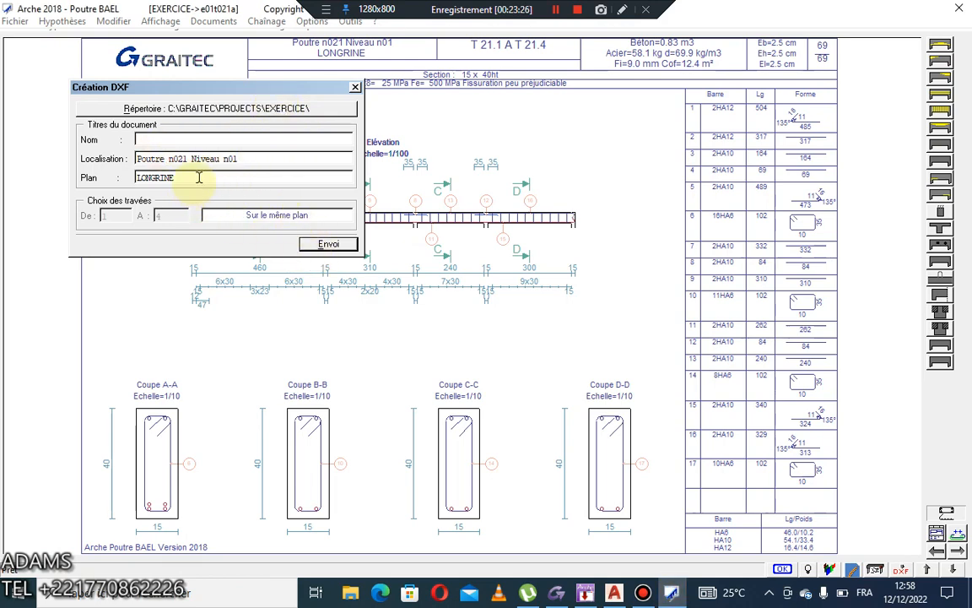
{"action": "left_click", "coordinate": [276, 110]}
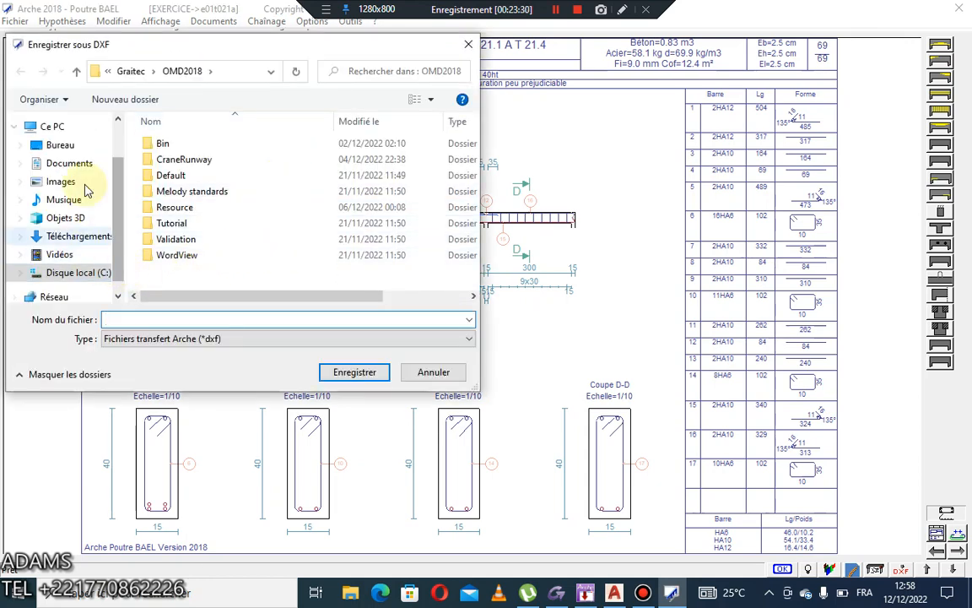
{"action": "left_click", "coordinate": [52, 145]}
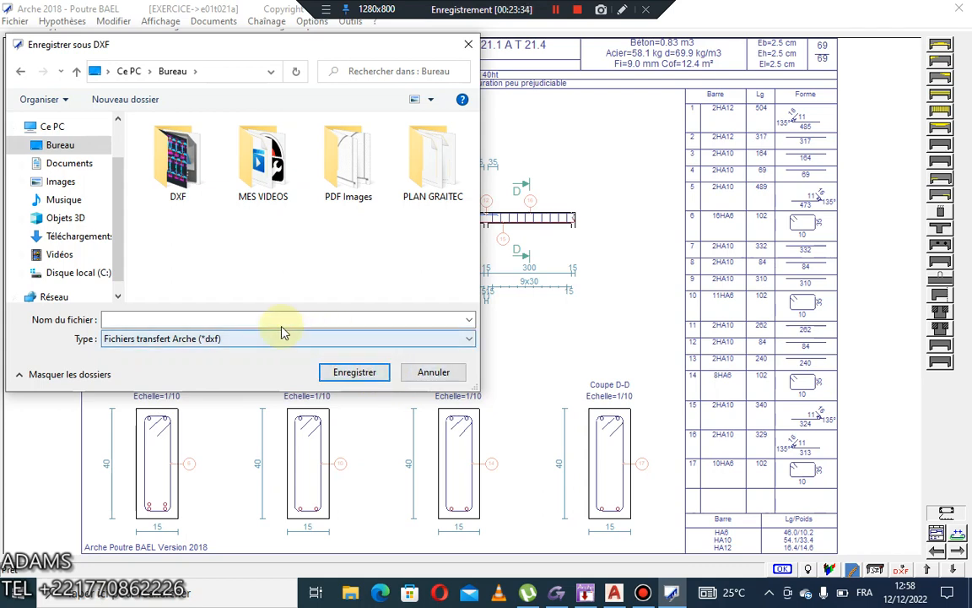
{"action": "left_click", "coordinate": [202, 185]}
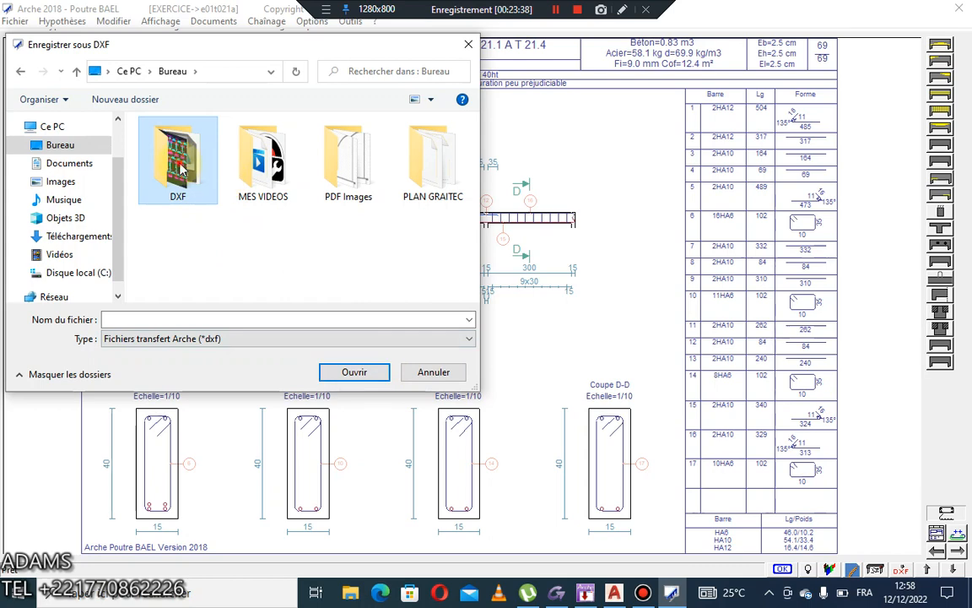
{"action": "double_click", "coordinate": [201, 190]}
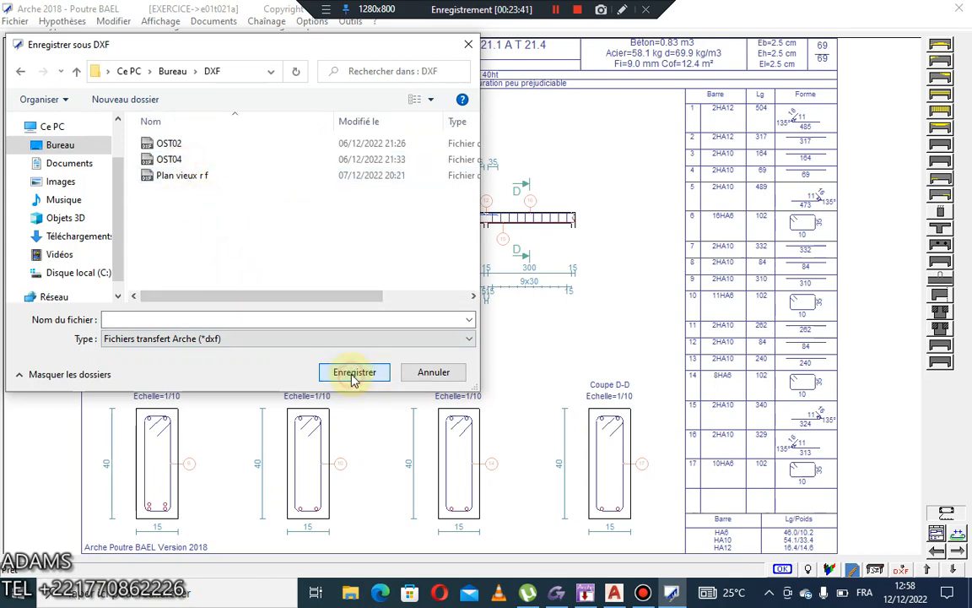
Step: Try to export the beam drawing under the file name DX with the DXF creation settings
{"action": "left_click", "coordinate": [224, 318]}
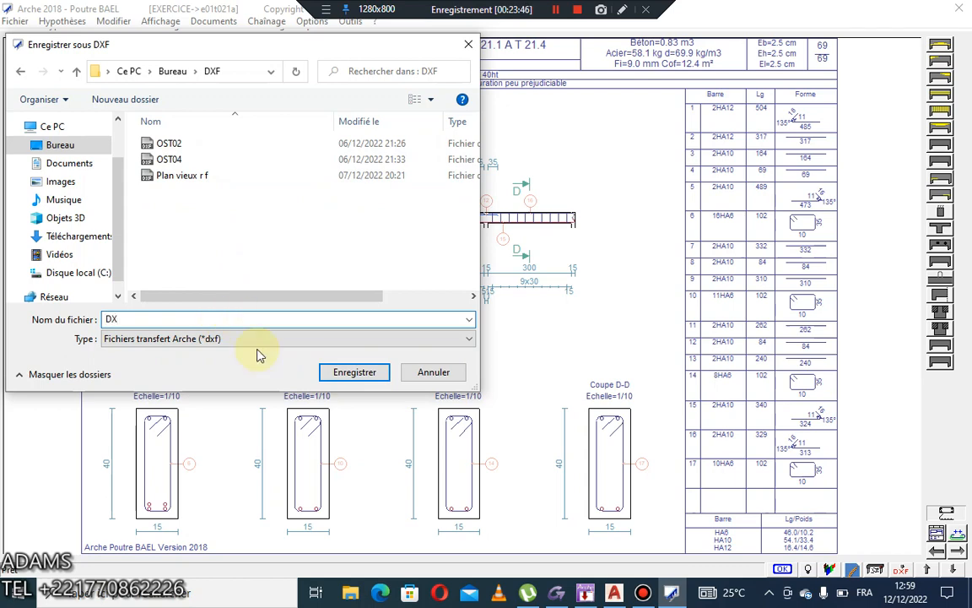
{"action": "type", "text": "DX"}
{"action": "left_click", "coordinate": [358, 372]}
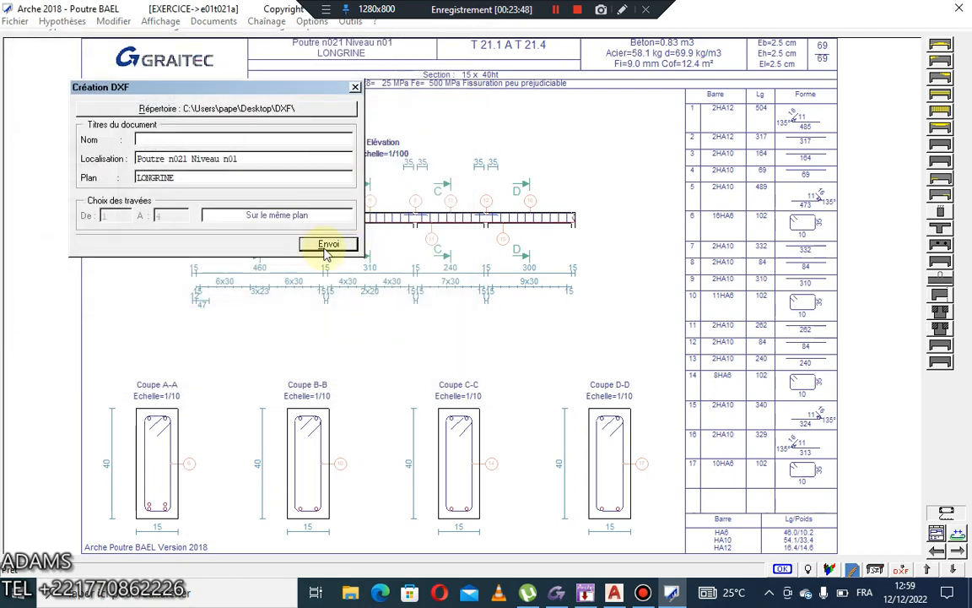
{"action": "left_click", "coordinate": [331, 244]}
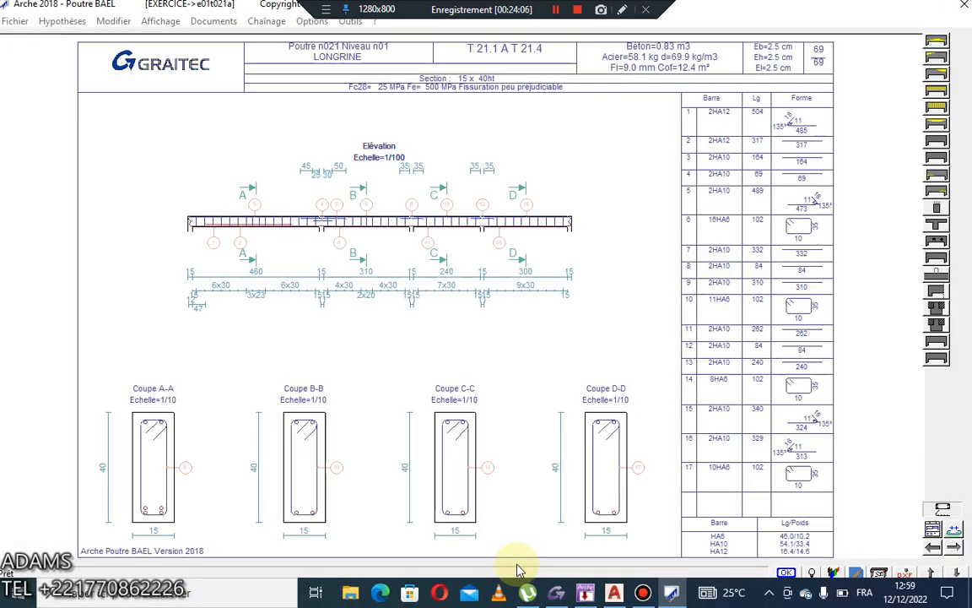
{"action": "left_click", "coordinate": [790, 134]}
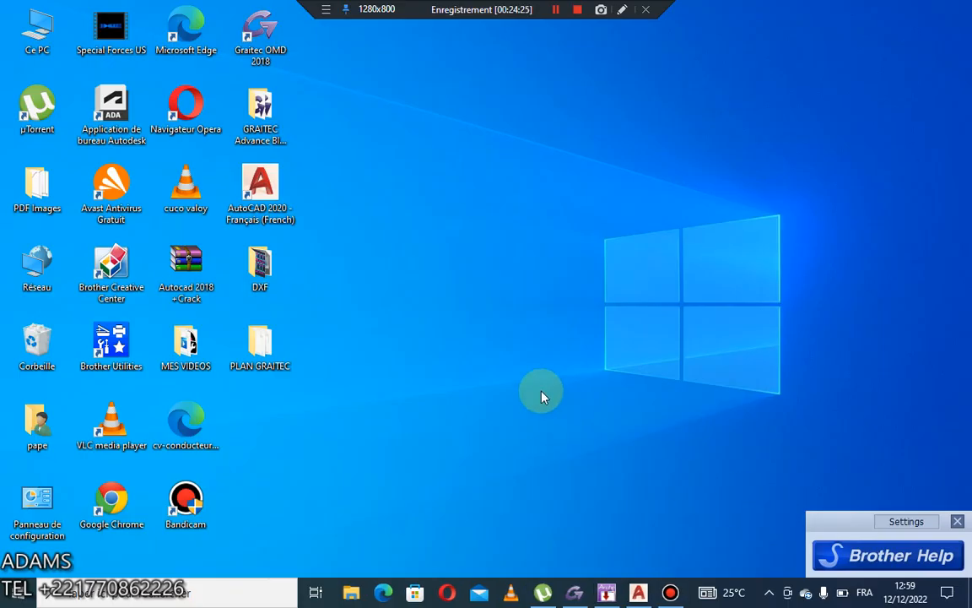
Step: Look in the desktop's DXF folder for the exported beam drawing and close the folder
{"action": "double_click", "coordinate": [283, 268]}
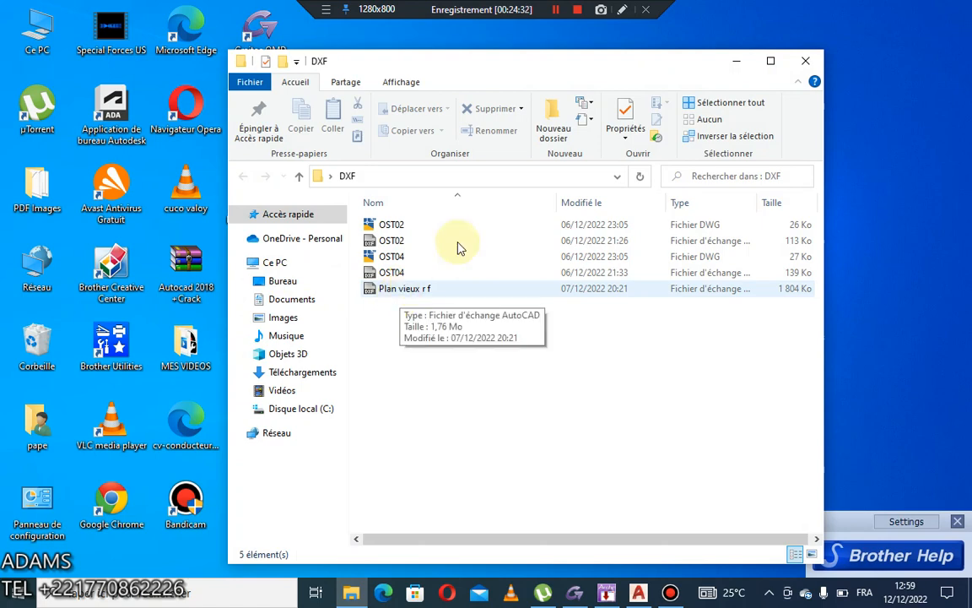
{"action": "left_click", "coordinate": [806, 60]}
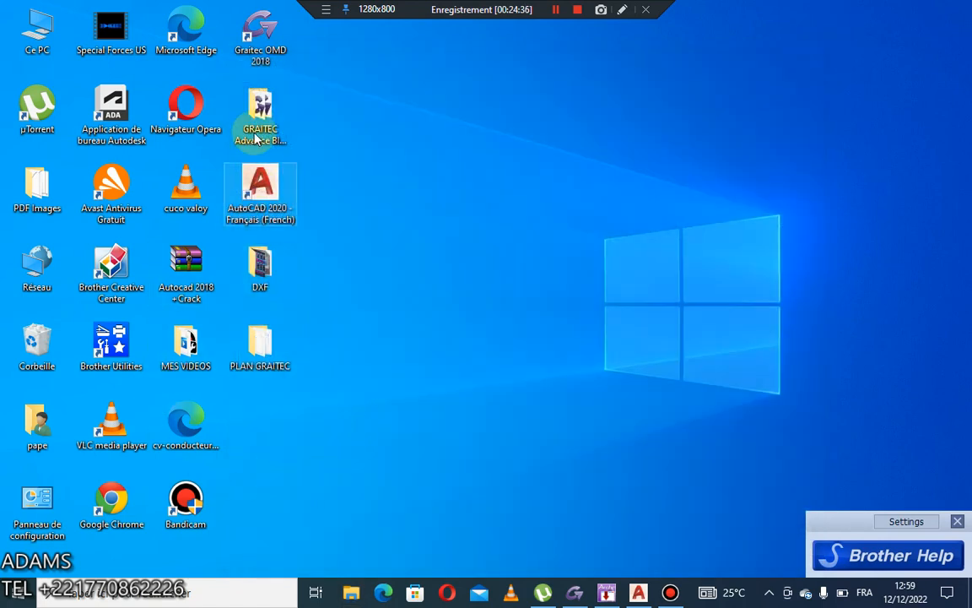
{"action": "double_click", "coordinate": [261, 269]}
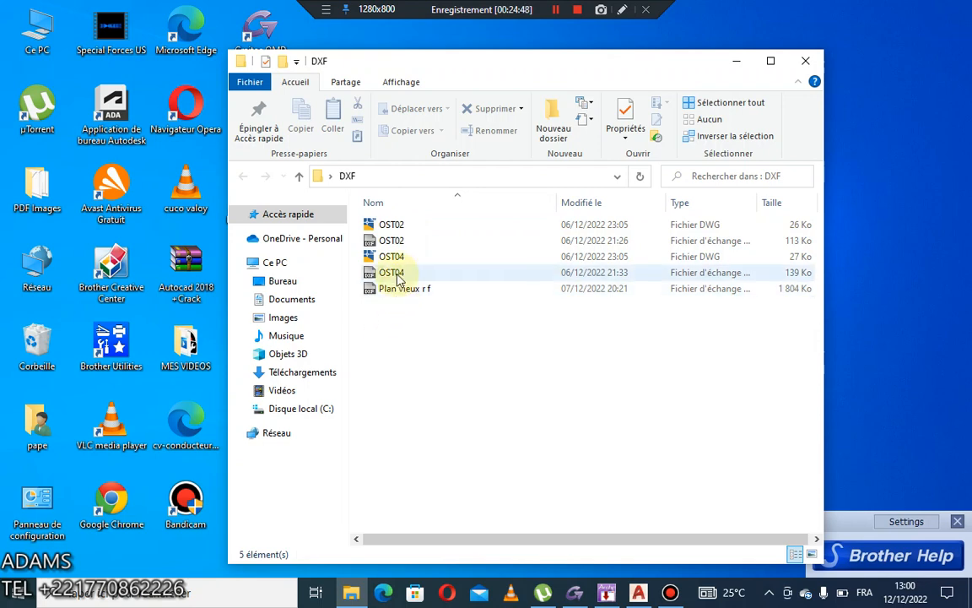
{"action": "left_click", "coordinate": [401, 351]}
{"action": "left_click", "coordinate": [806, 62]}
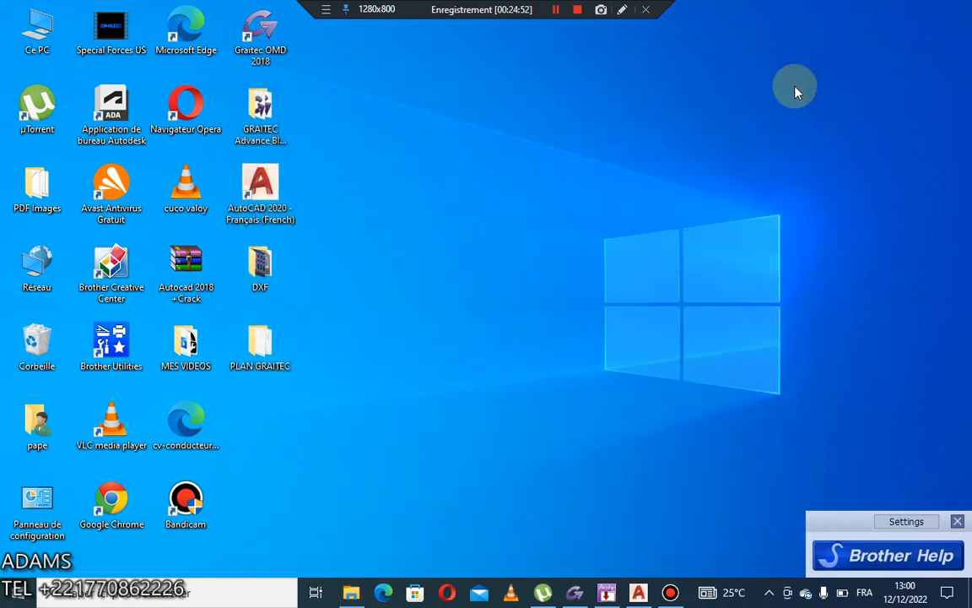
Step: Try to open the DX file in AutoCAD from File Explorer's recent files and dismiss the file selection dialog
{"action": "left_click", "coordinate": [613, 595]}
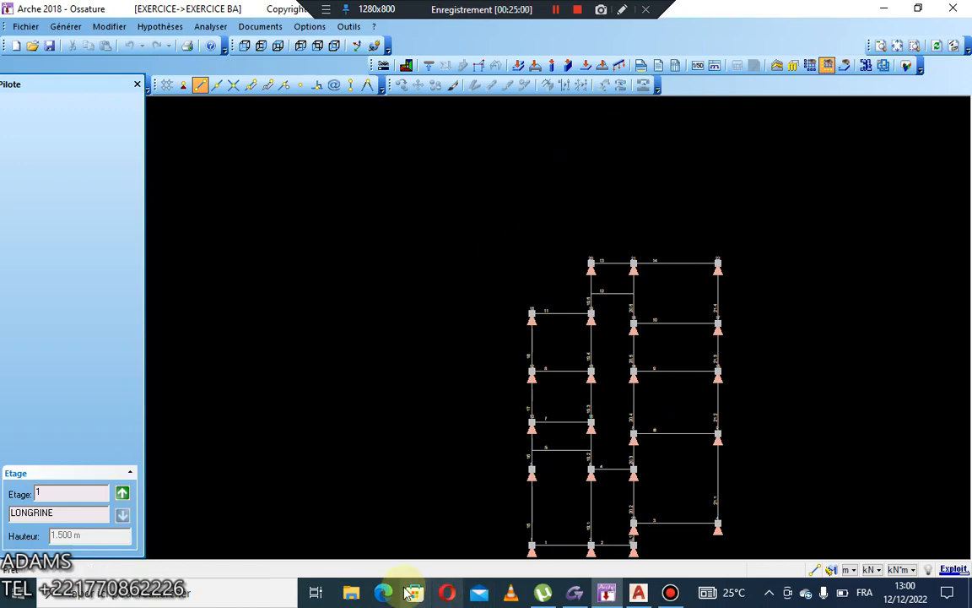
{"action": "left_click", "coordinate": [352, 593]}
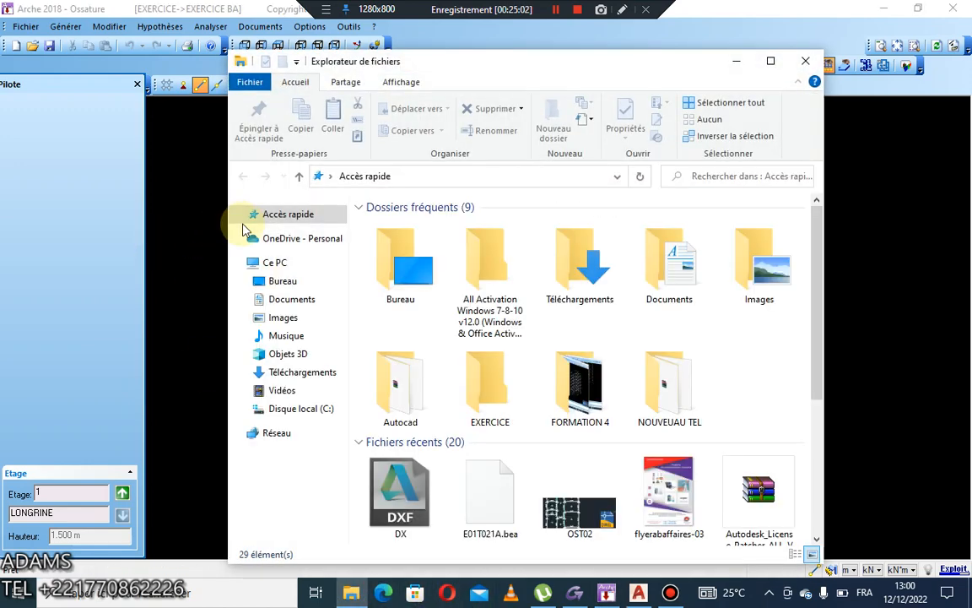
{"action": "scroll", "coordinate": [391, 460], "scroll_direction": "down", "scroll_amount": 3}
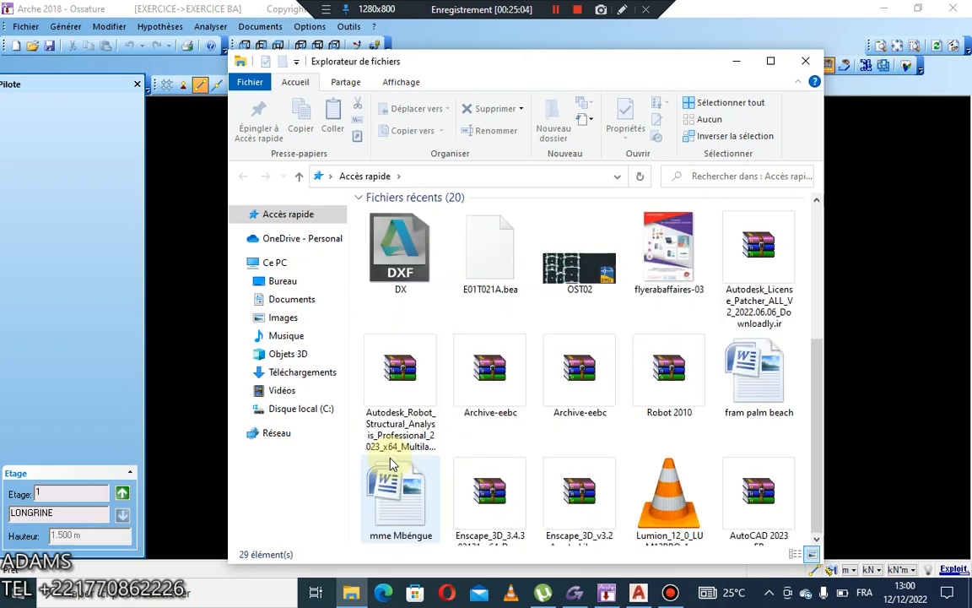
{"action": "scroll", "coordinate": [389, 312], "scroll_direction": "up", "scroll_amount": 1}
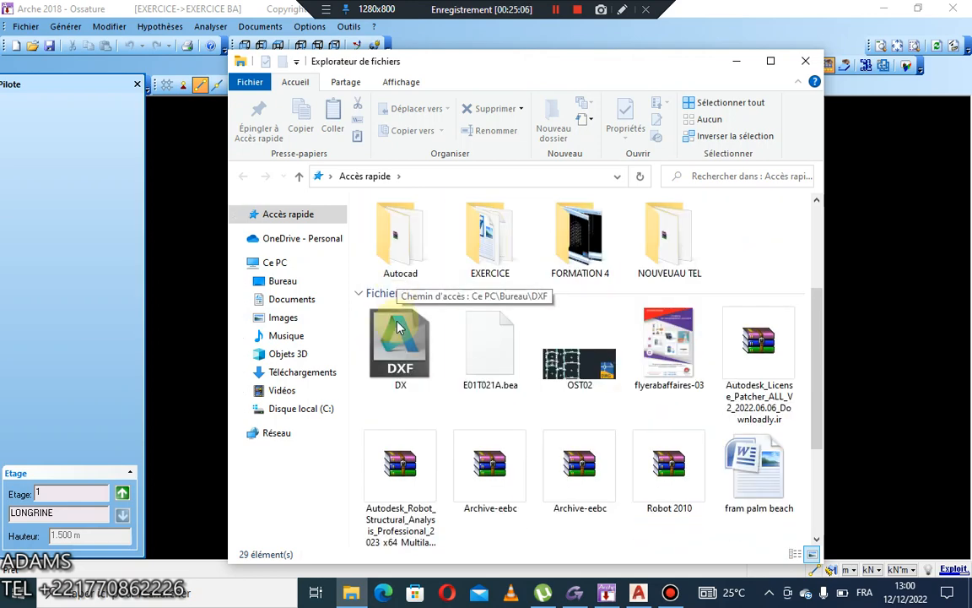
{"action": "double_click", "coordinate": [393, 342]}
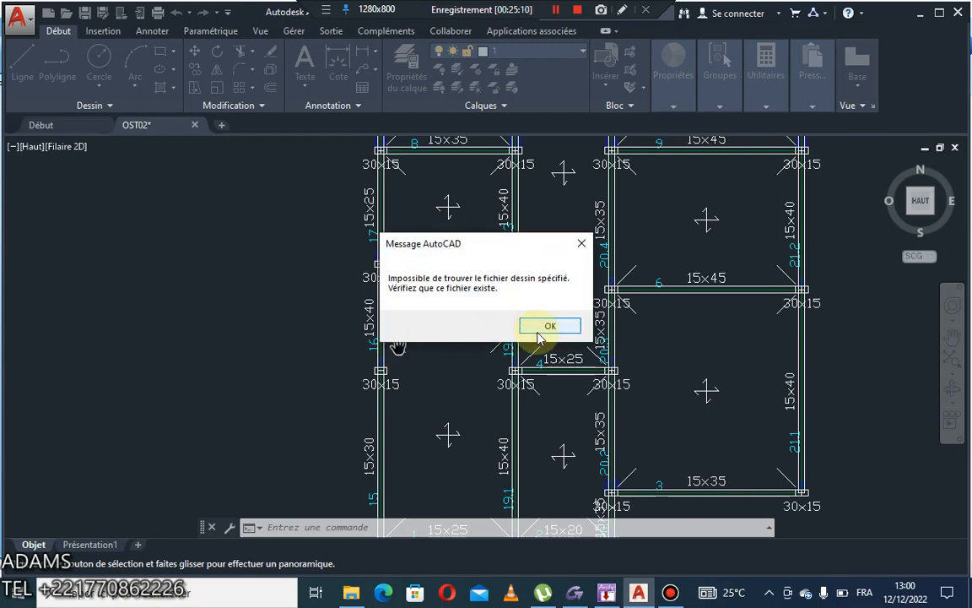
{"action": "left_click", "coordinate": [564, 326]}
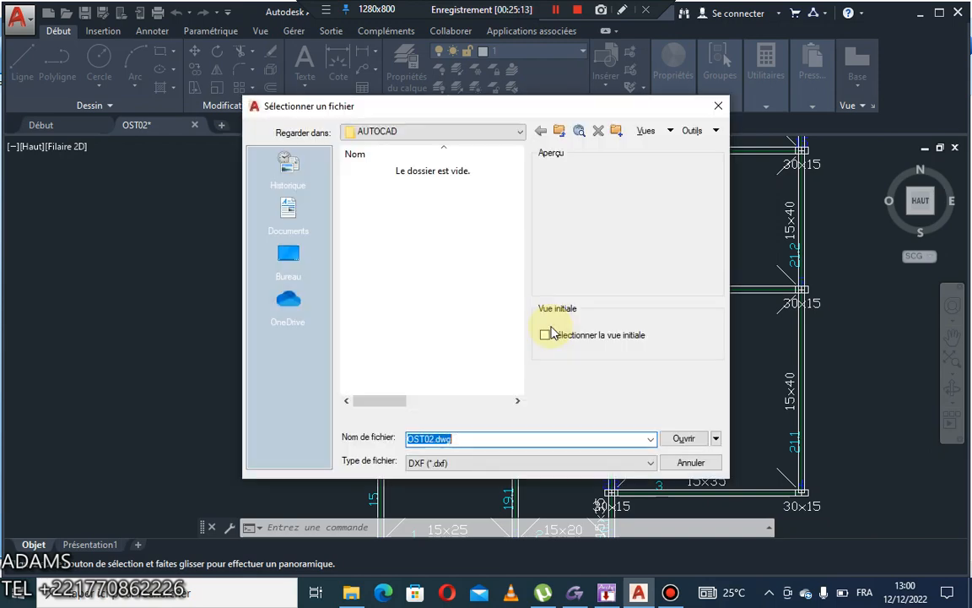
{"action": "left_click", "coordinate": [718, 105]}
Step: Try to copy the DX file from File Explorer's recent files into the Musique folder
{"action": "left_click", "coordinate": [351, 593]}
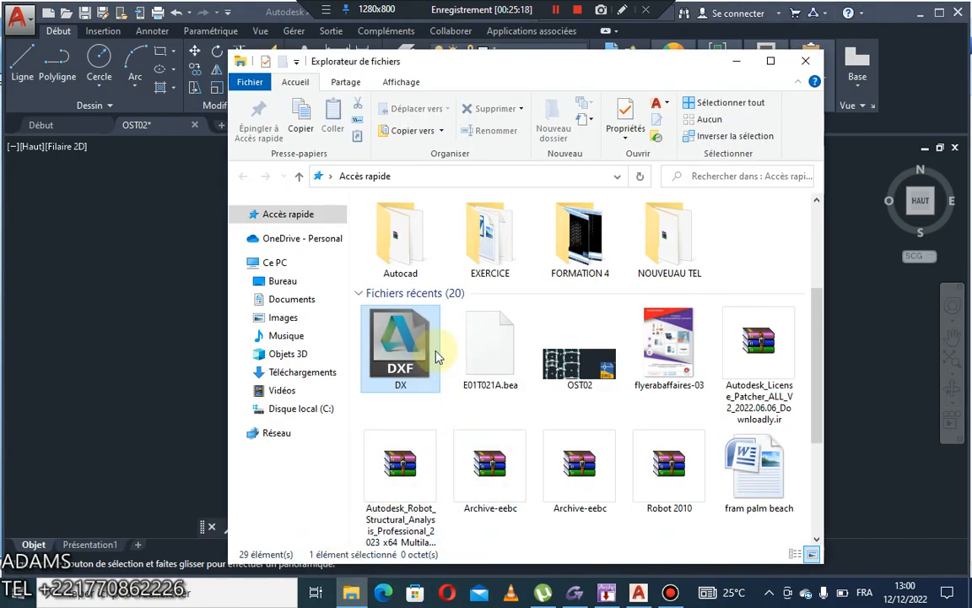
{"action": "scroll", "coordinate": [435, 357], "scroll_direction": "up", "scroll_amount": 2}
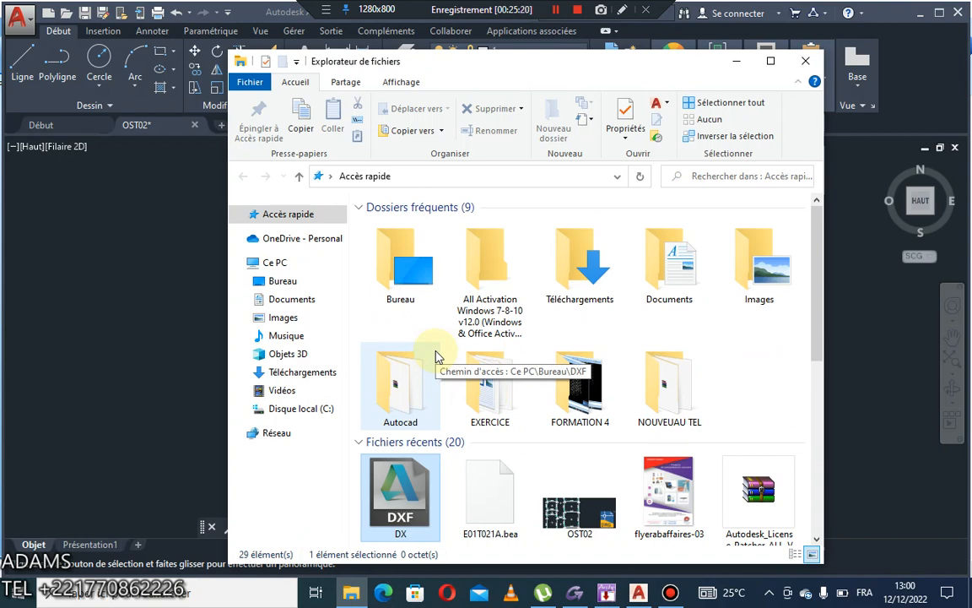
{"action": "scroll", "coordinate": [435, 357], "scroll_direction": "down", "scroll_amount": 5}
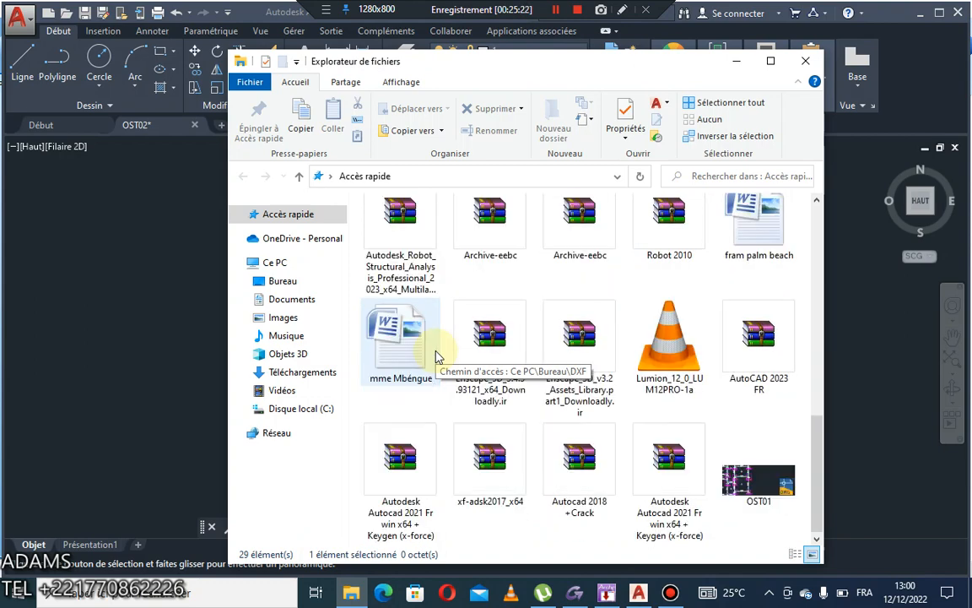
{"action": "scroll", "coordinate": [434, 358], "scroll_direction": "up", "scroll_amount": 5}
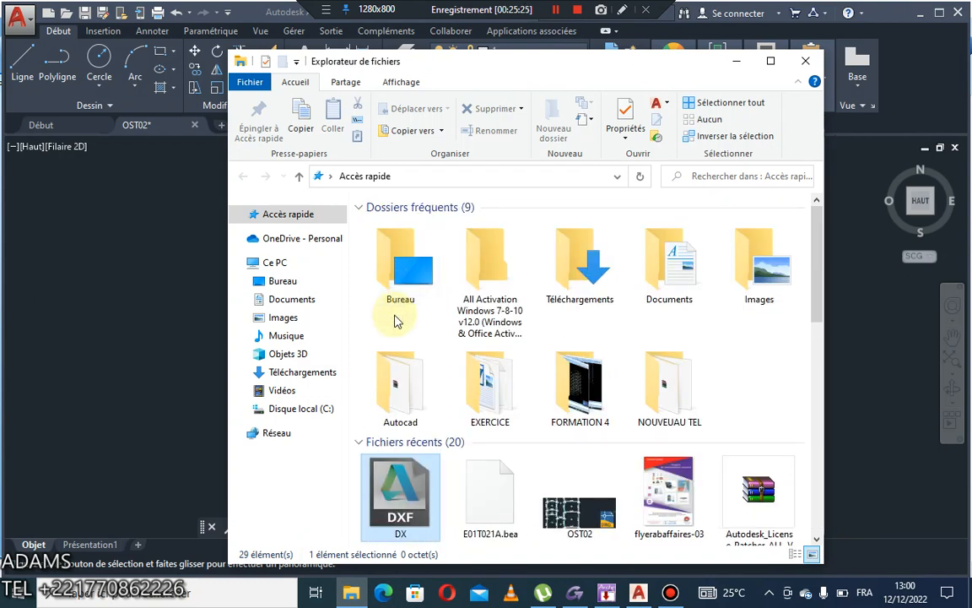
{"action": "scroll", "coordinate": [397, 456], "scroll_direction": "down", "scroll_amount": 1}
{"action": "right_click", "coordinate": [395, 469]}
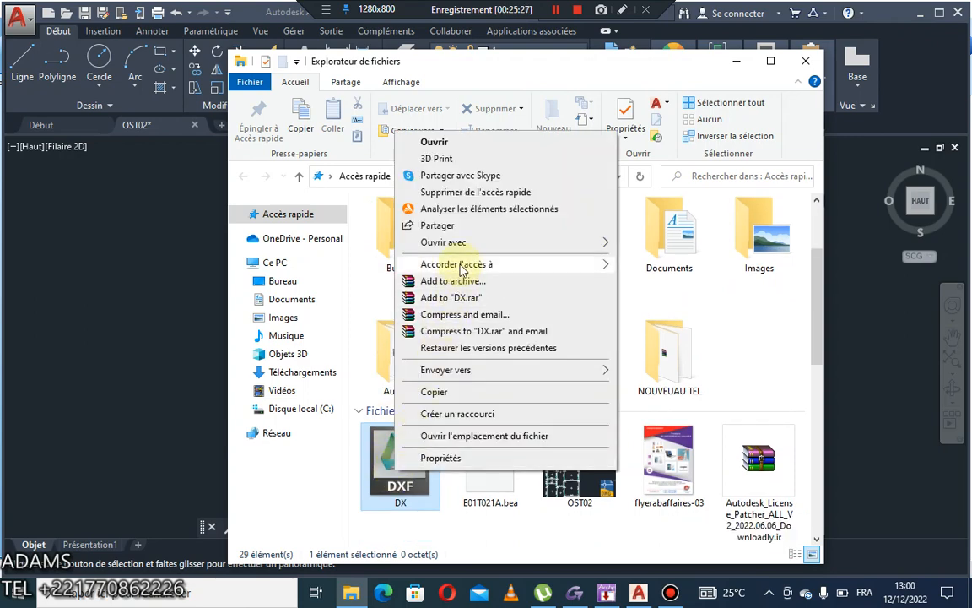
{"action": "left_click", "coordinate": [433, 390]}
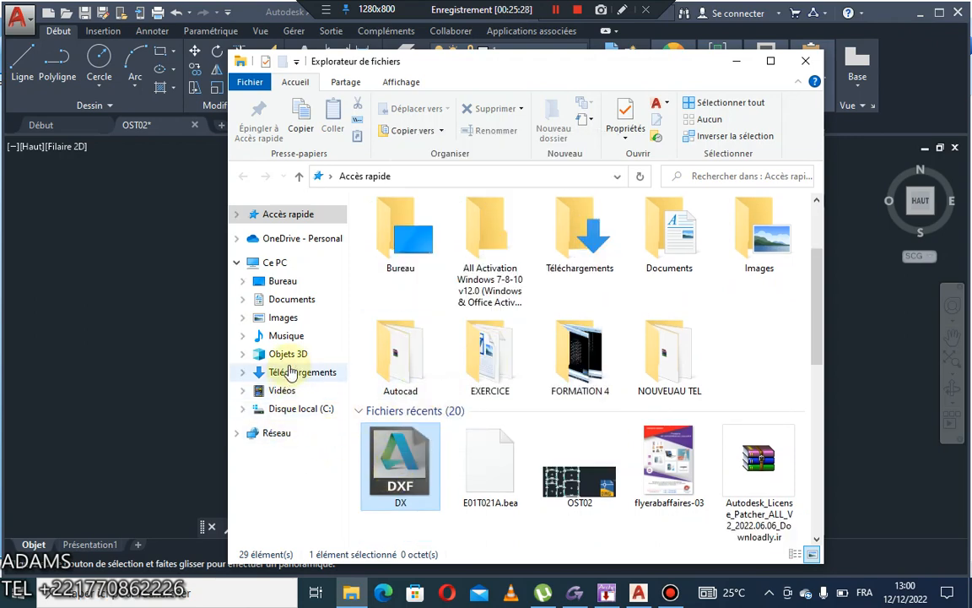
{"action": "left_click", "coordinate": [291, 336]}
{"action": "right_click", "coordinate": [436, 231]}
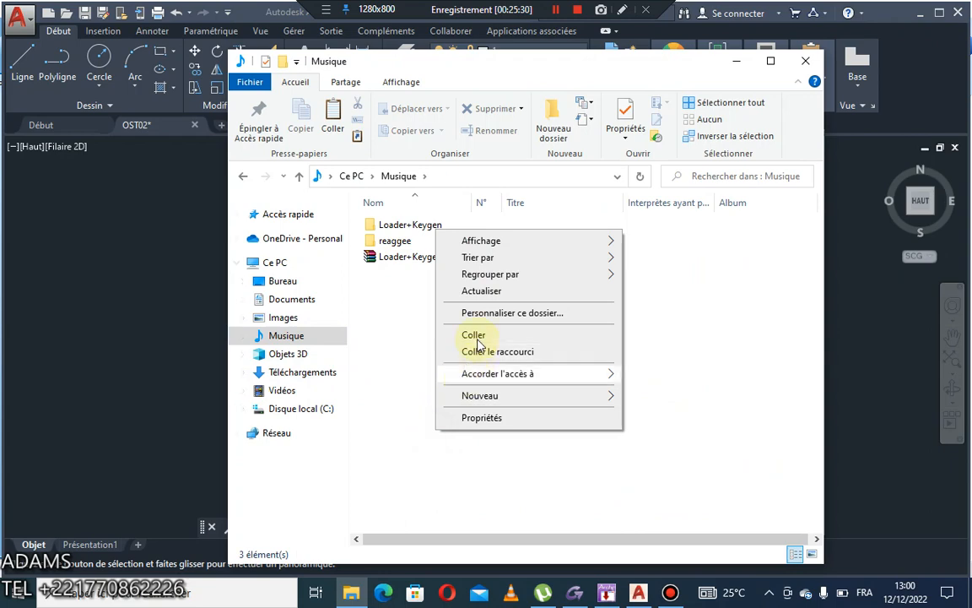
{"action": "left_click", "coordinate": [475, 335]}
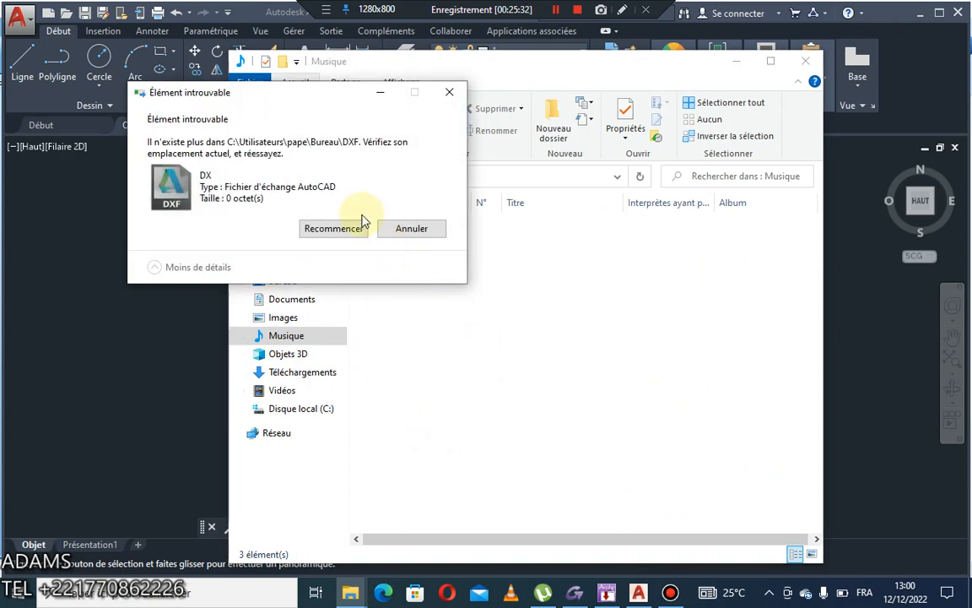
{"action": "left_click", "coordinate": [361, 227]}
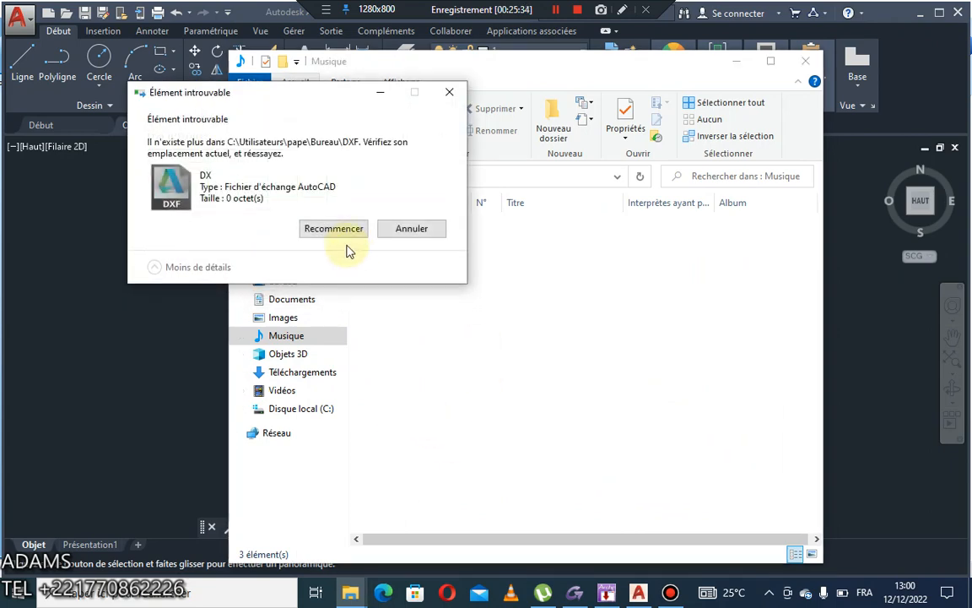
{"action": "left_click", "coordinate": [346, 229]}
{"action": "left_click", "coordinate": [450, 97]}
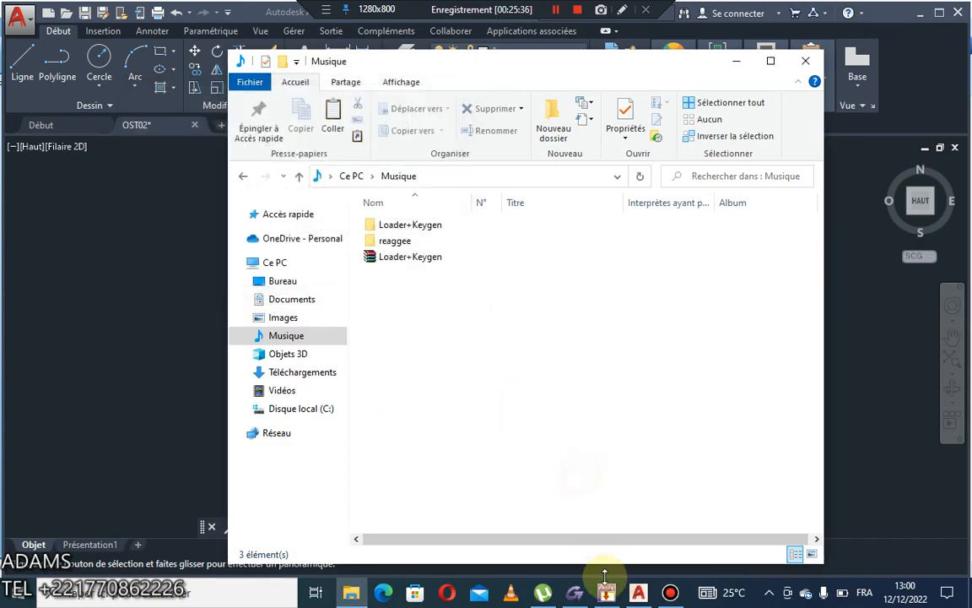
Step: Switch to Graitec OMD and open the beam file e01t002a.bea from the EXERCICE project
{"action": "left_click", "coordinate": [606, 589]}
{"action": "left_click", "coordinate": [579, 592]}
{"action": "left_click", "coordinate": [606, 596]}
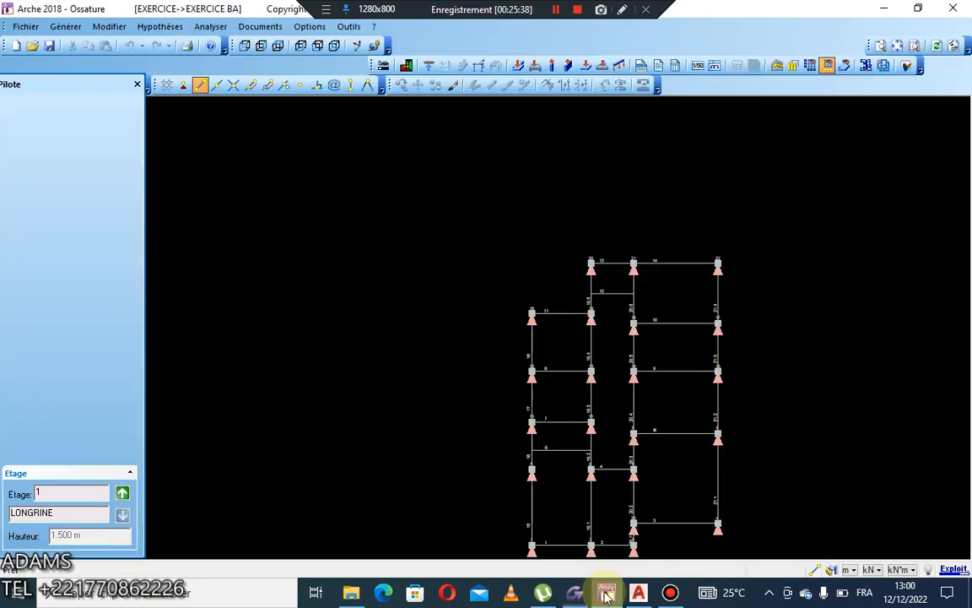
{"action": "left_click", "coordinate": [575, 593]}
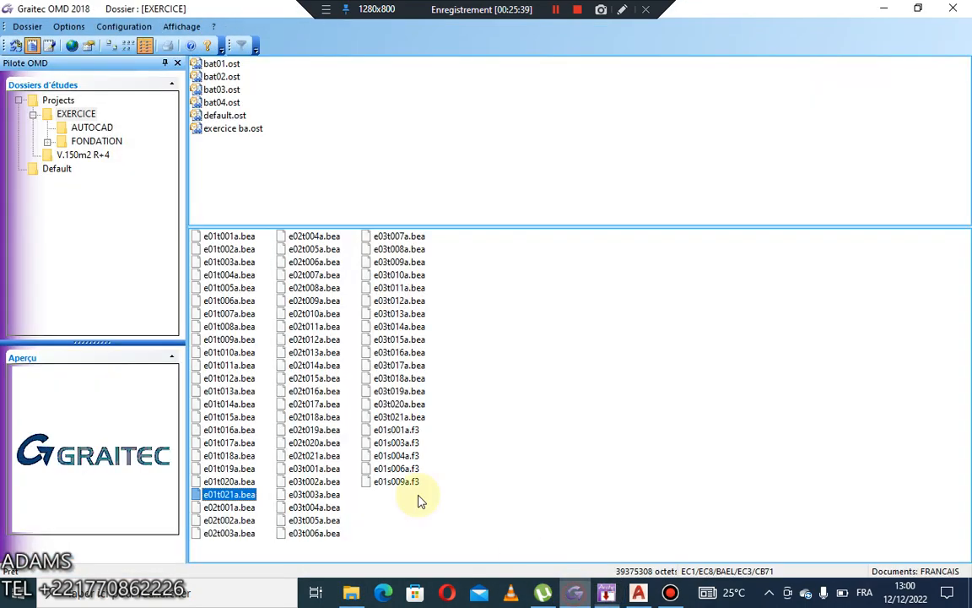
{"action": "left_click", "coordinate": [227, 250]}
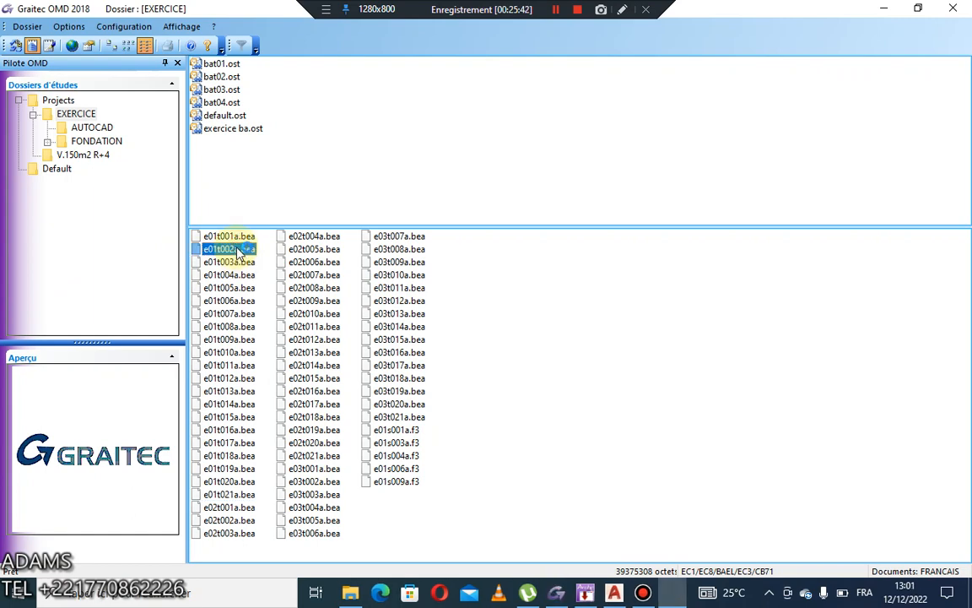
Step: Open the beam file e01t002a.bea and dismiss the licence manager
{"action": "double_click", "coordinate": [240, 252]}
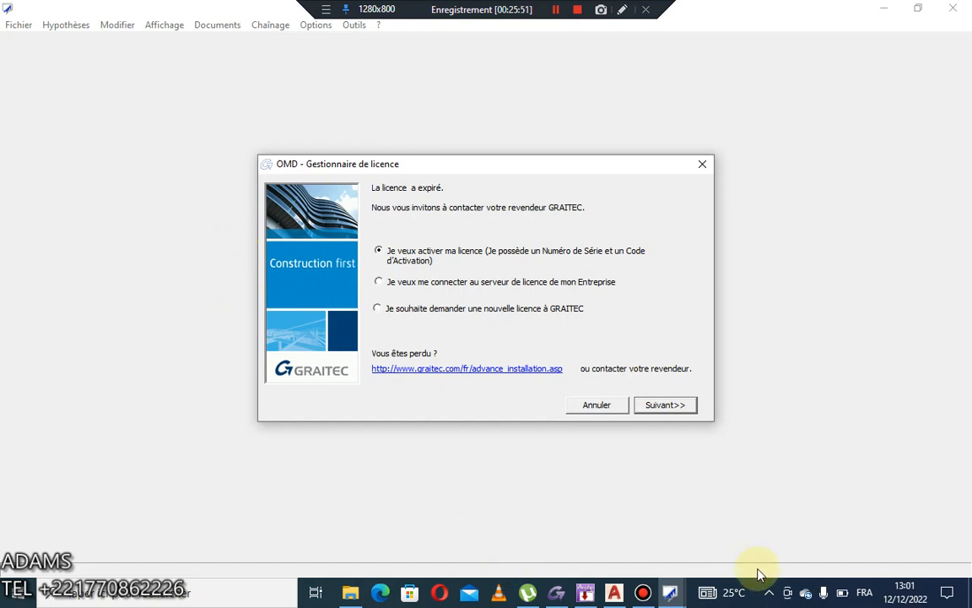
{"action": "left_click", "coordinate": [613, 404]}
{"action": "left_click", "coordinate": [611, 407]}
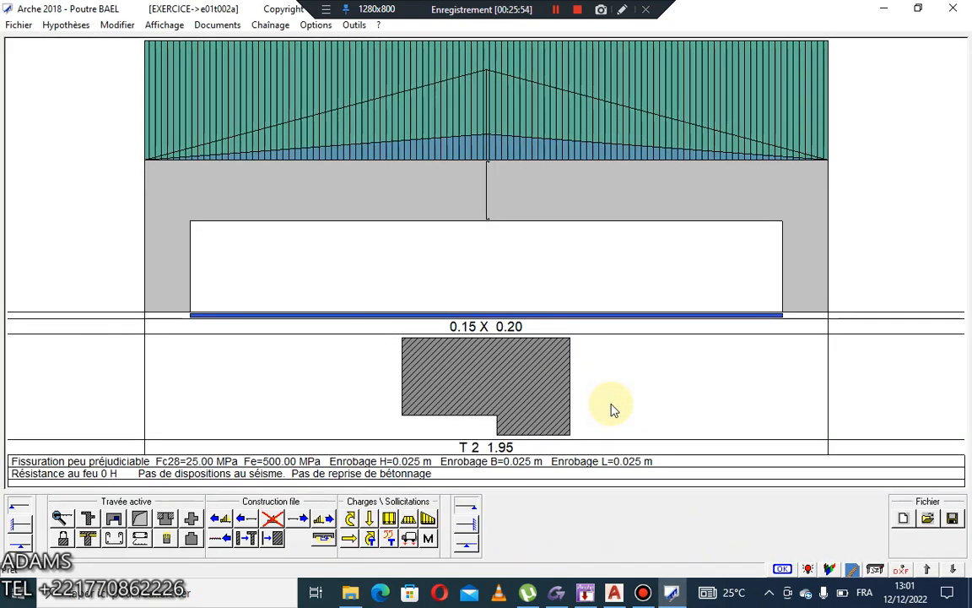
Step: Remove the left slab flange from span T 2's section and close the section settings
{"action": "double_click", "coordinate": [478, 376]}
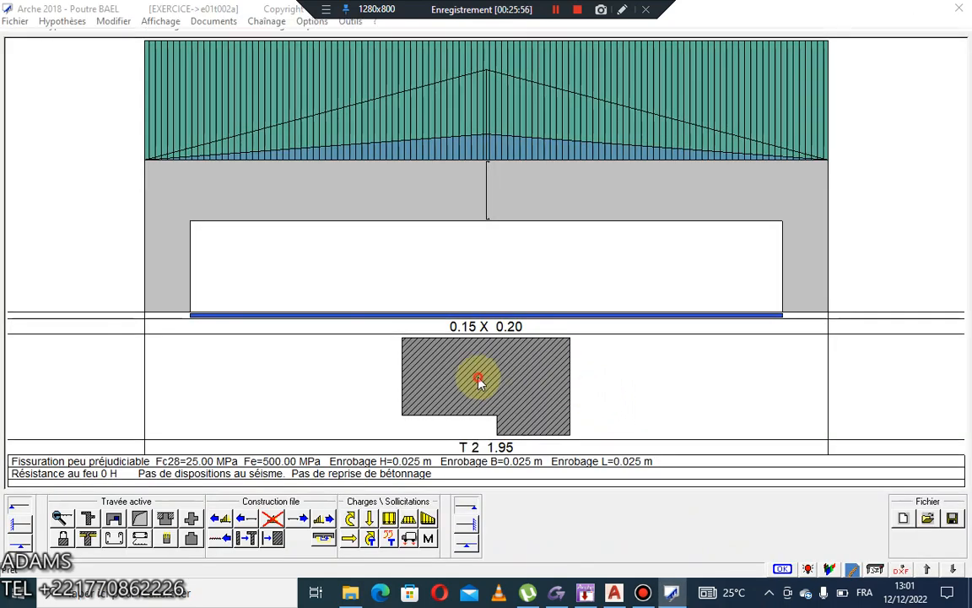
{"action": "left_click", "coordinate": [105, 326]}
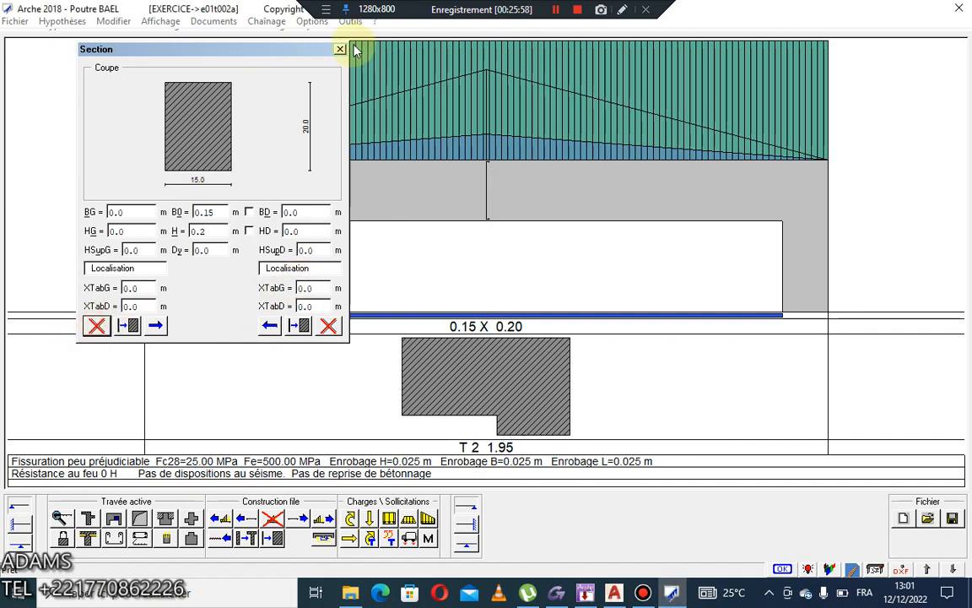
{"action": "left_click", "coordinate": [339, 50]}
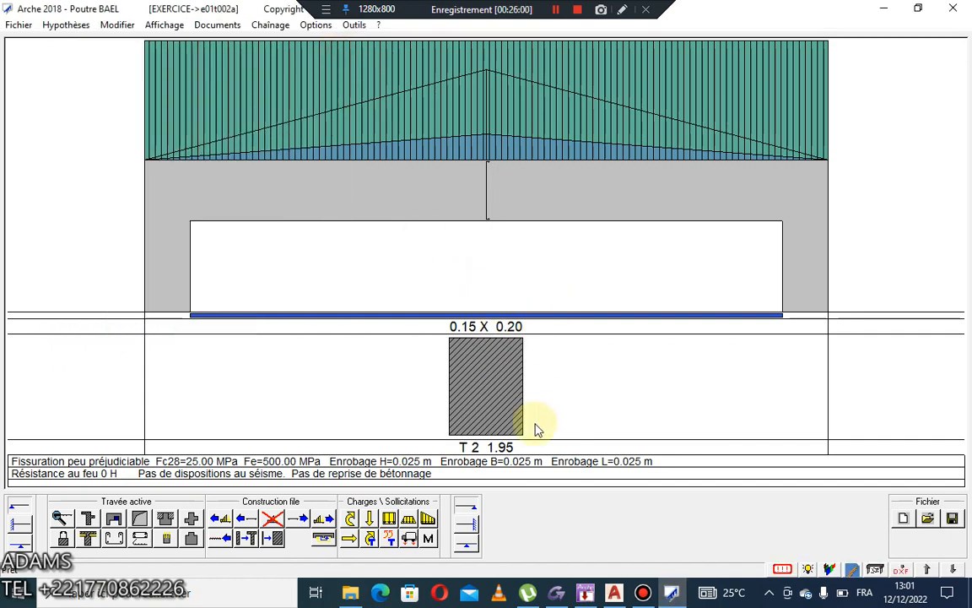
Step: Calculate the beam, consult its error report, and inspect the reinforcement drawing
{"action": "left_click", "coordinate": [784, 570]}
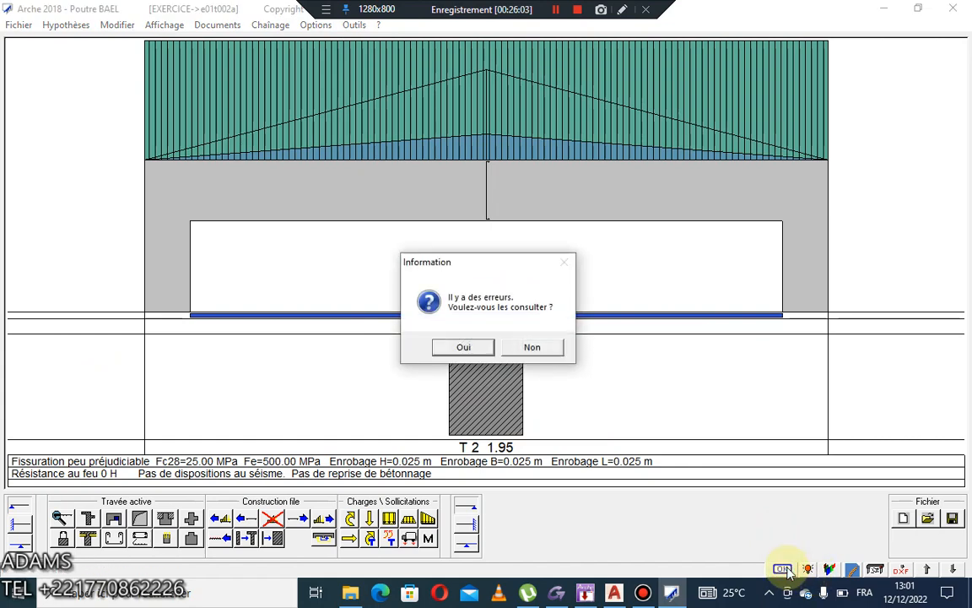
{"action": "left_click", "coordinate": [473, 347]}
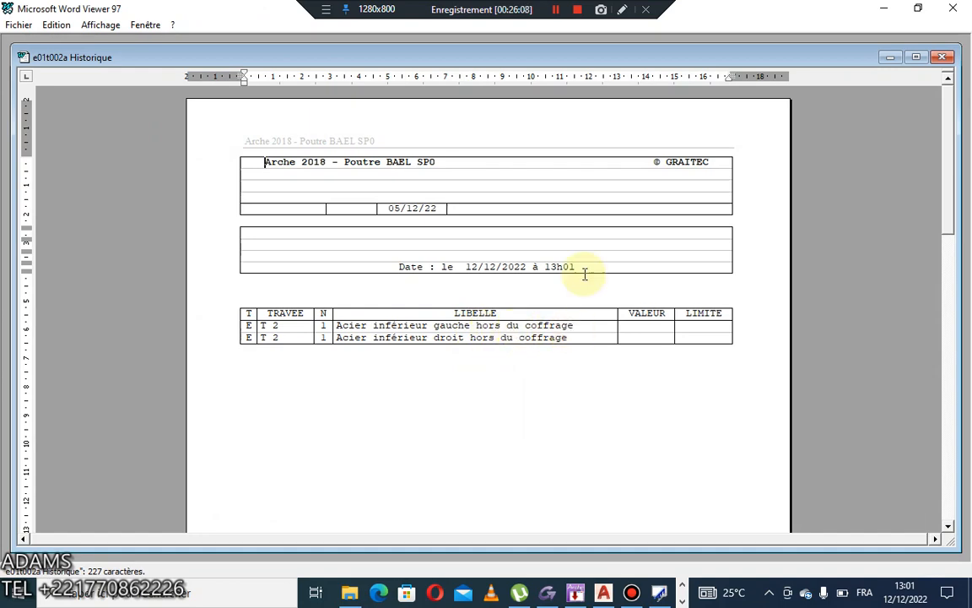
{"action": "left_click", "coordinate": [954, 9]}
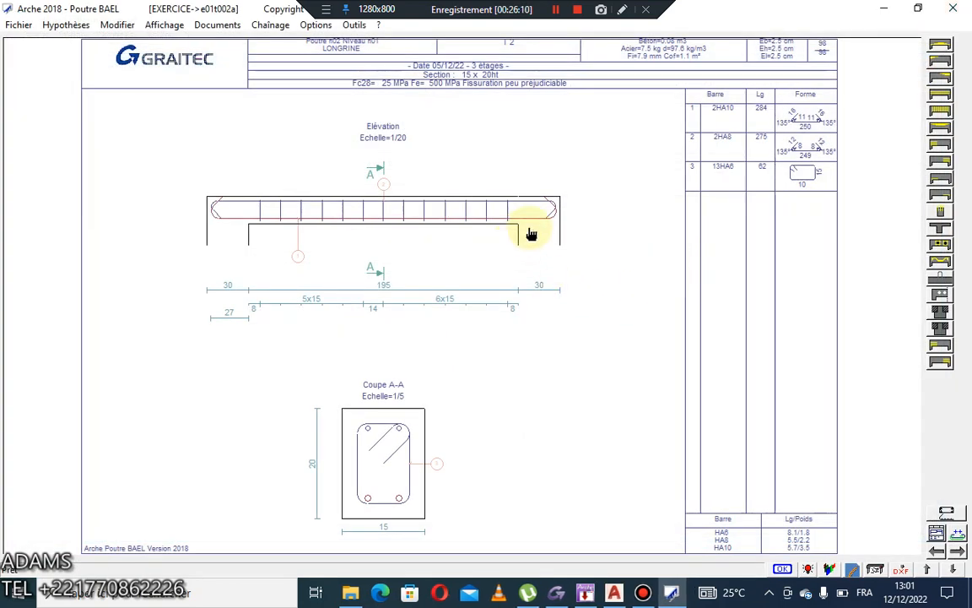
{"action": "scroll", "coordinate": [748, 108], "scroll_direction": "up", "scroll_amount": 2}
{"action": "scroll", "coordinate": [748, 108], "scroll_direction": "down", "scroll_amount": 3}
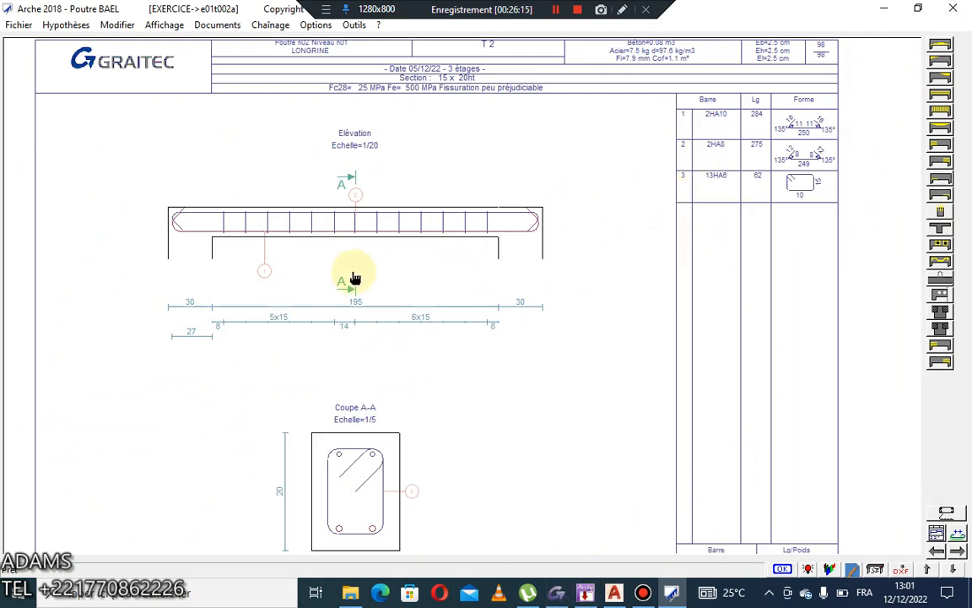
Step: Return to the beam's input view and set the section height H of span T 2 to 0.3 m
{"action": "left_click", "coordinate": [162, 27]}
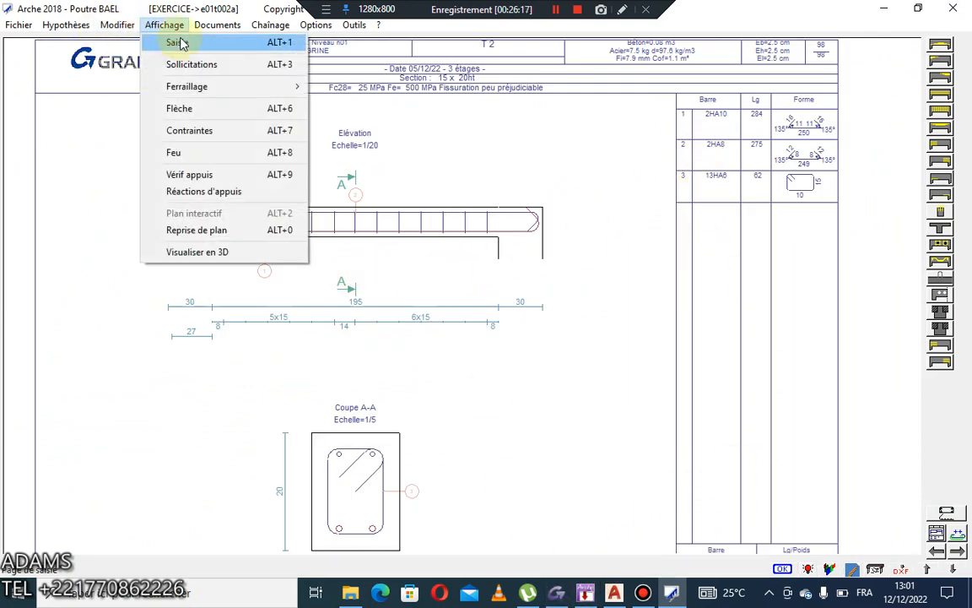
{"action": "left_click", "coordinate": [182, 39]}
{"action": "double_click", "coordinate": [493, 369]}
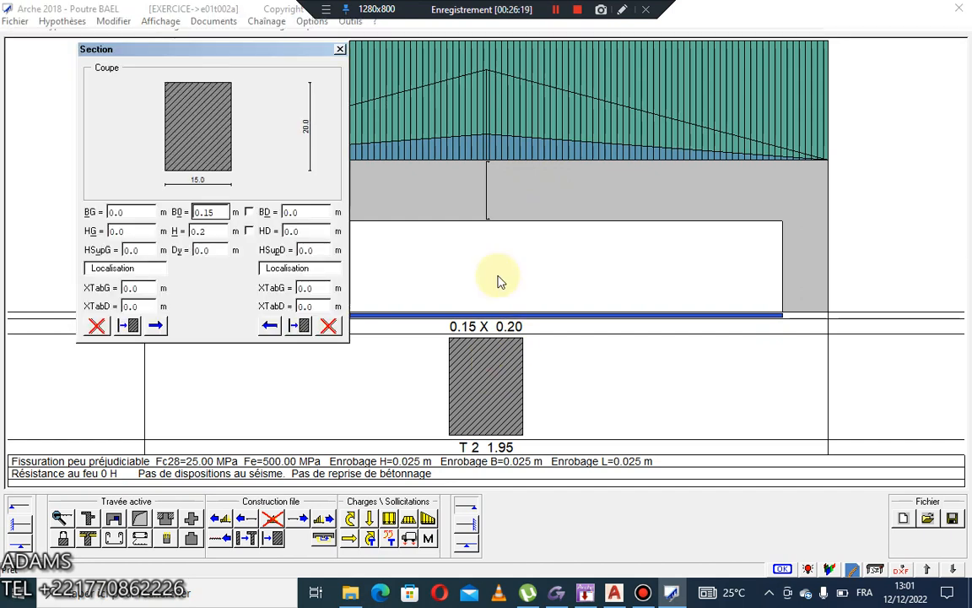
{"action": "double_click", "coordinate": [219, 232]}
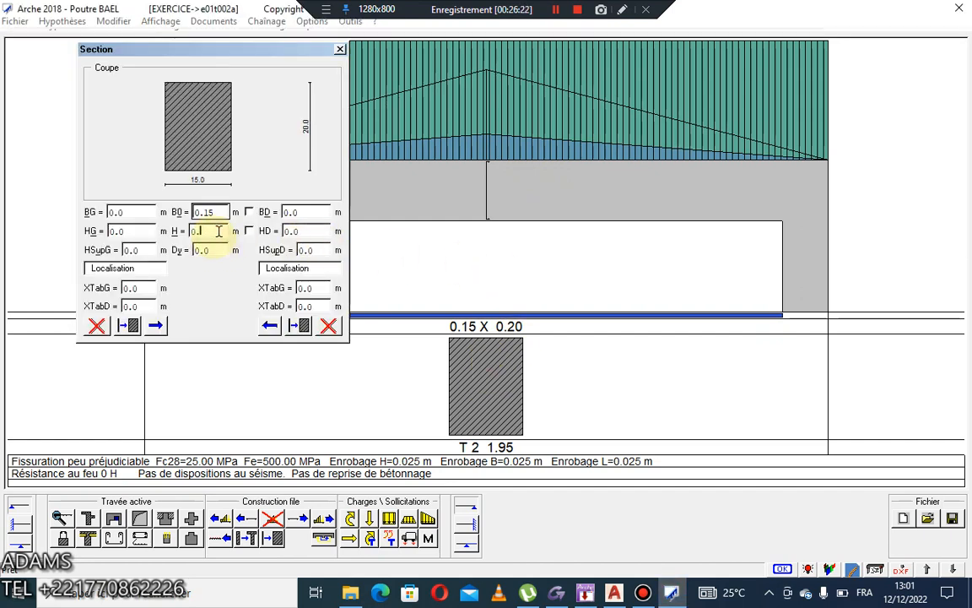
{"action": "key", "text": "Return"}
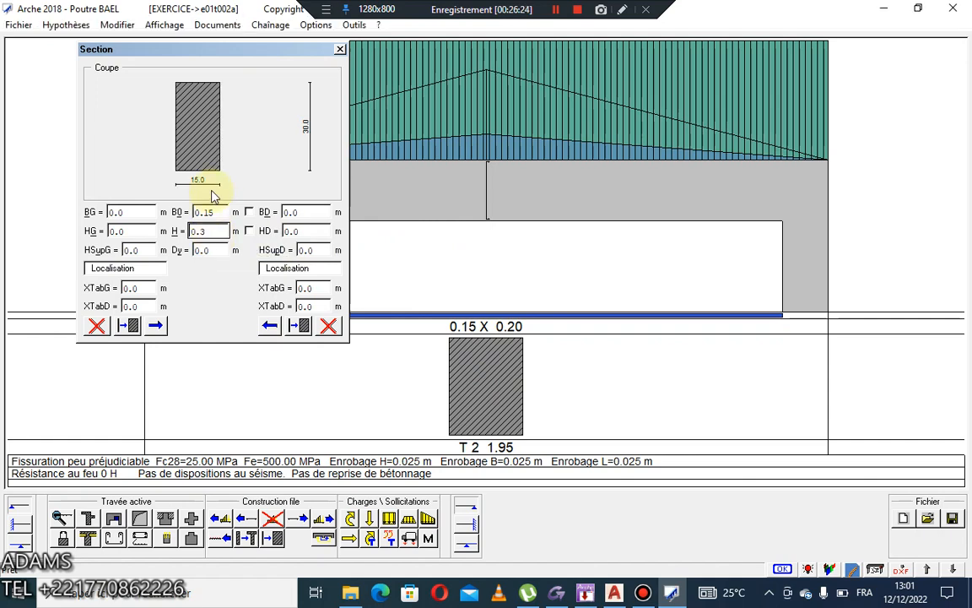
{"action": "left_click_drag", "start_coordinate": [319, 51], "coordinate": [319, 55]}
{"action": "left_click", "coordinate": [339, 53]}
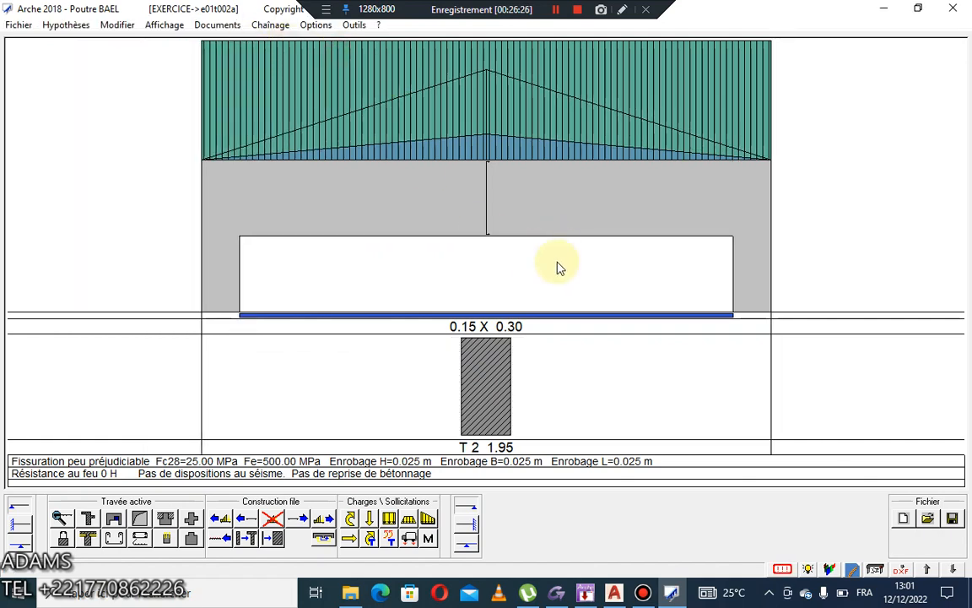
Step: Recalculate the beam and examine the bar schedule and elevation on the reinforcement drawing
{"action": "left_click", "coordinate": [805, 570]}
{"action": "scroll", "coordinate": [734, 115], "scroll_direction": "up", "scroll_amount": 3}
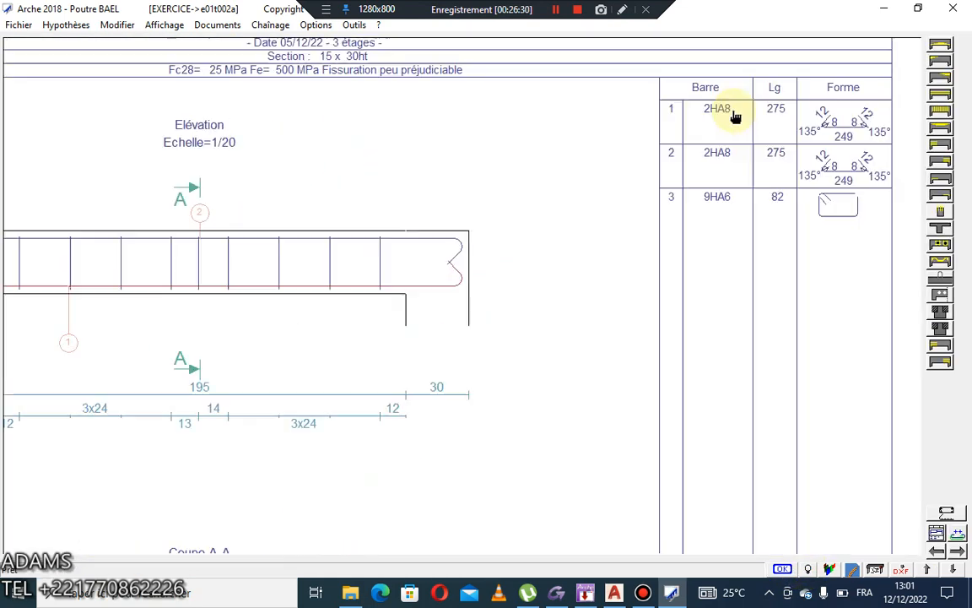
{"action": "scroll", "coordinate": [688, 157], "scroll_direction": "down", "scroll_amount": 2}
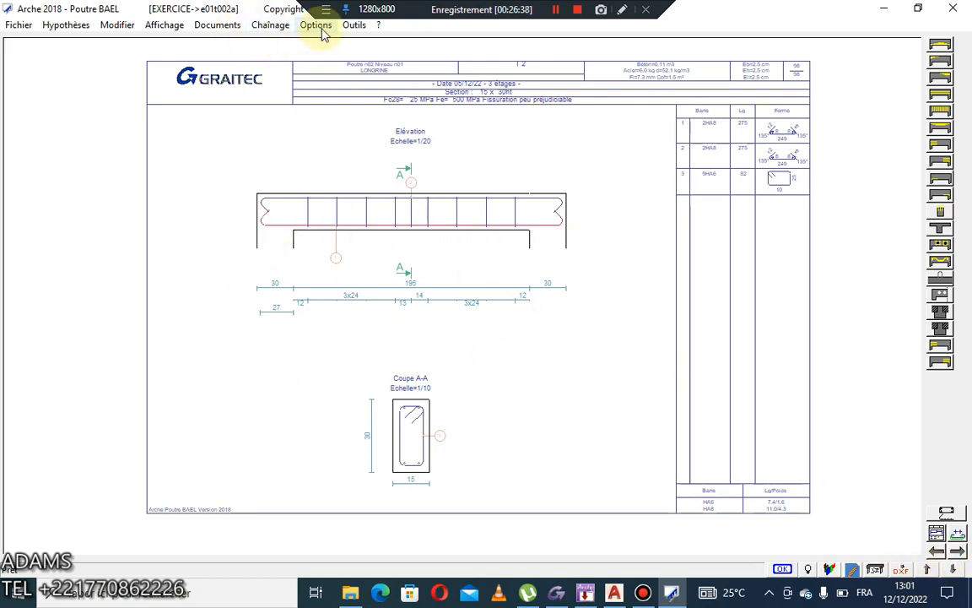
Step: Set up a DXF export of the beam drawing to the desktop (Bureau) with the file name DFCGVHBJ
{"action": "left_click", "coordinate": [224, 30]}
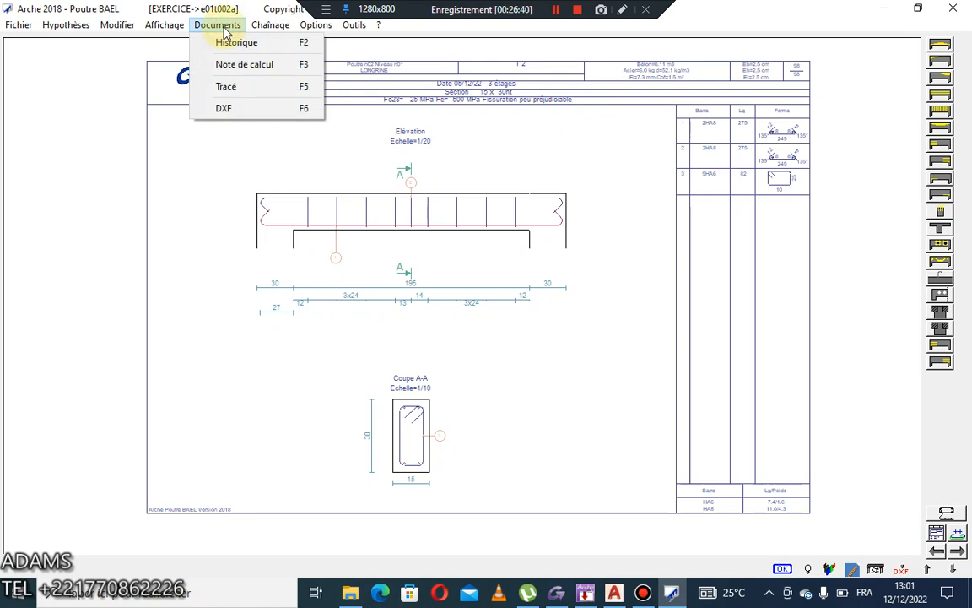
{"action": "left_click", "coordinate": [224, 108]}
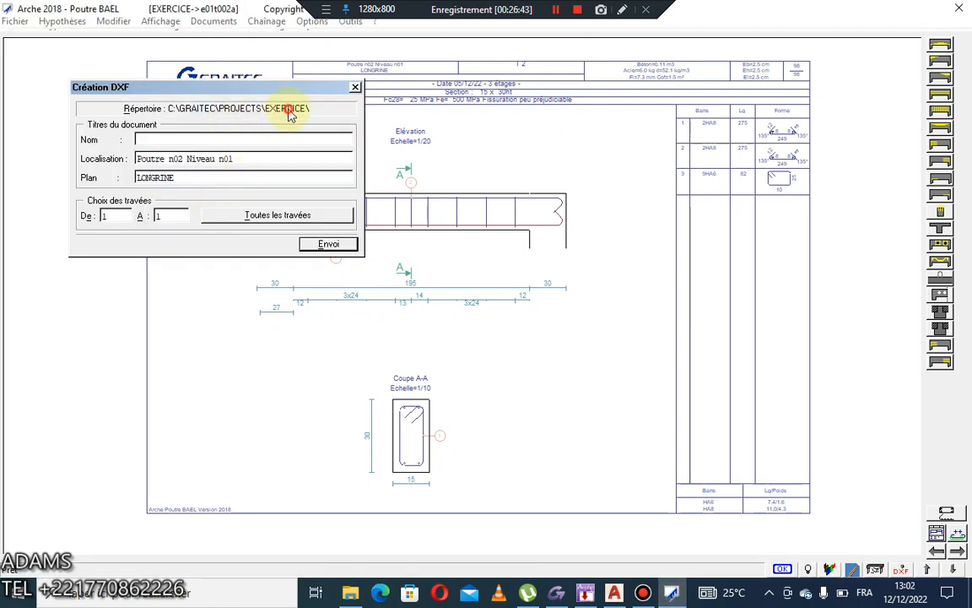
{"action": "left_click", "coordinate": [271, 107]}
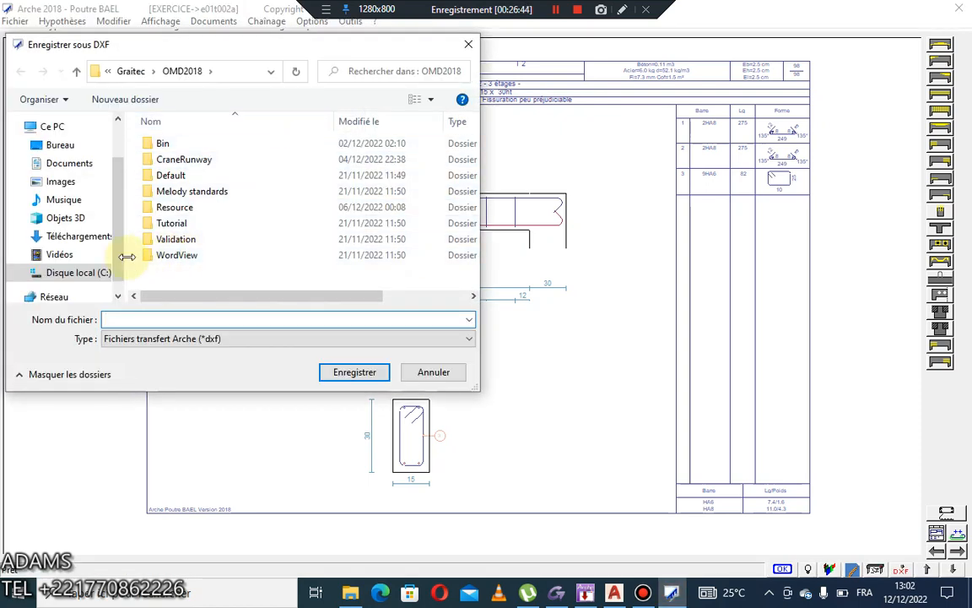
{"action": "left_click", "coordinate": [81, 145]}
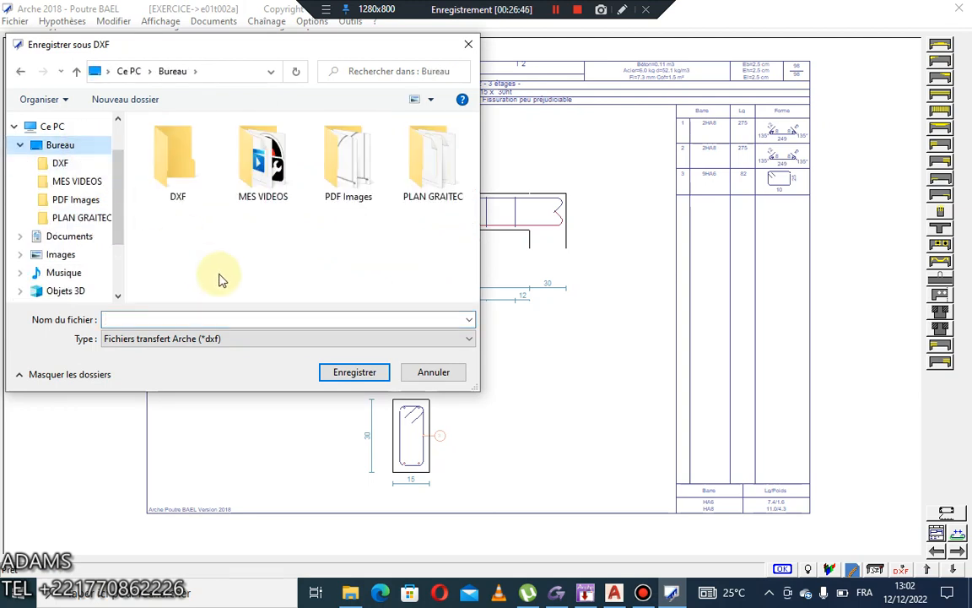
{"action": "left_click", "coordinate": [258, 317]}
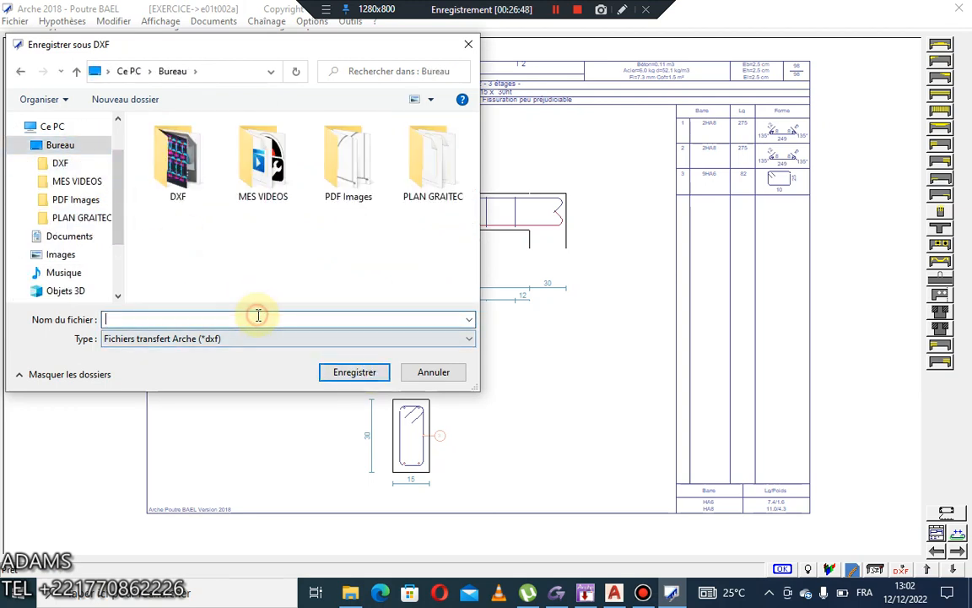
{"action": "type", "text": "D"}
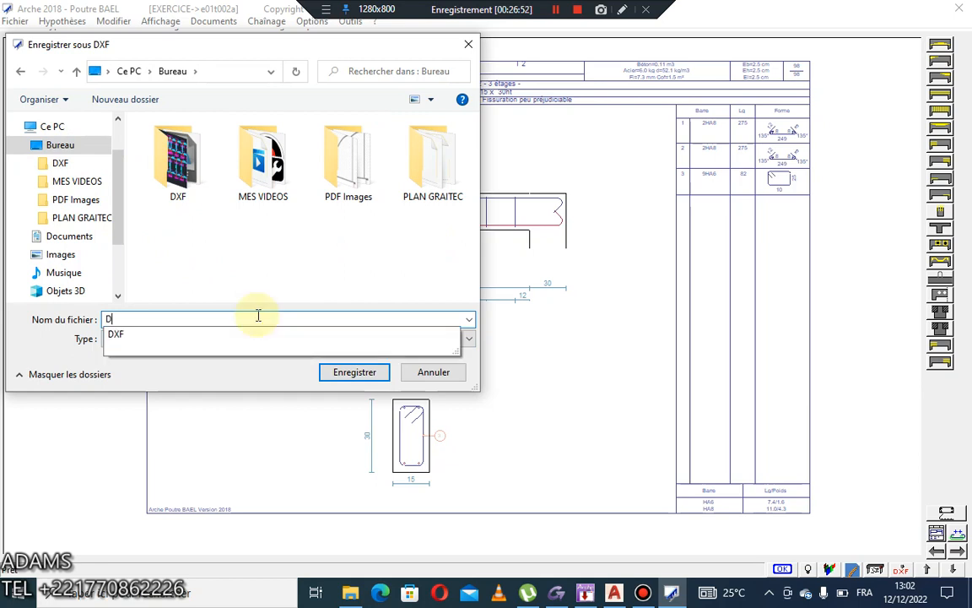
{"action": "type", "text": "FCGVHBJ"}
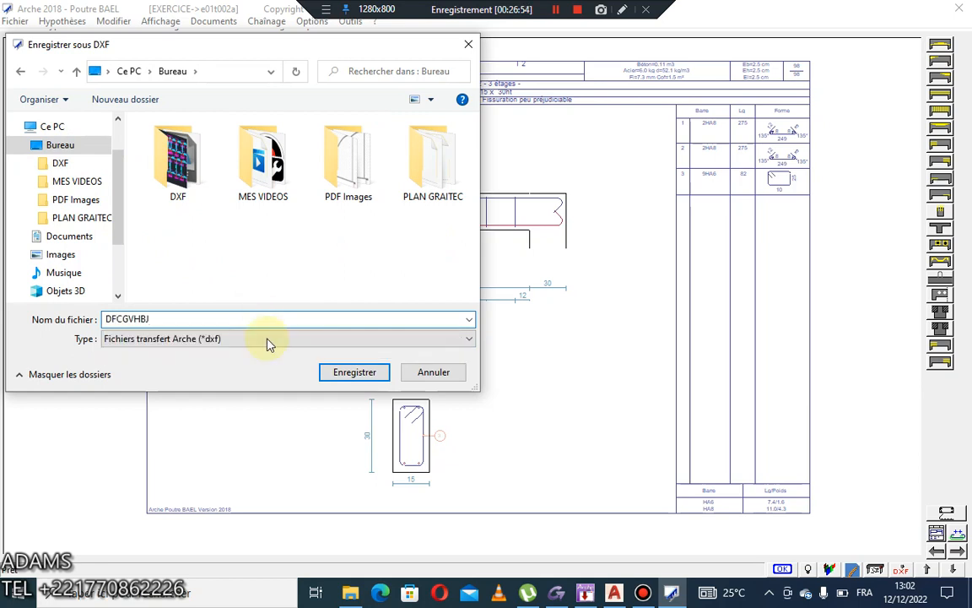
{"action": "left_click", "coordinate": [325, 372]}
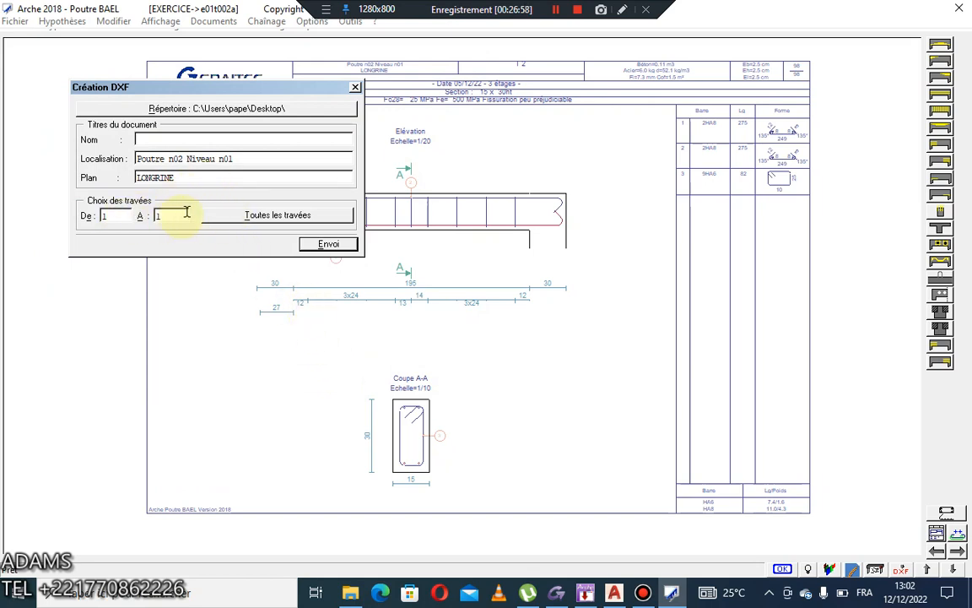
Step: Try to send the DXF export for span 1, and dismiss the antivirus alert and the error dialog
{"action": "left_click", "coordinate": [317, 243]}
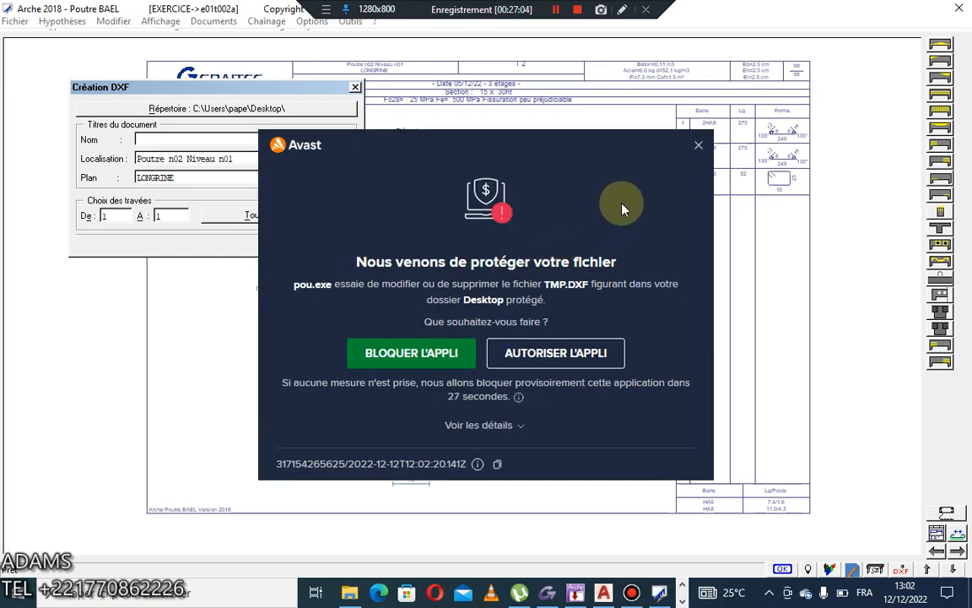
{"action": "left_click", "coordinate": [698, 145]}
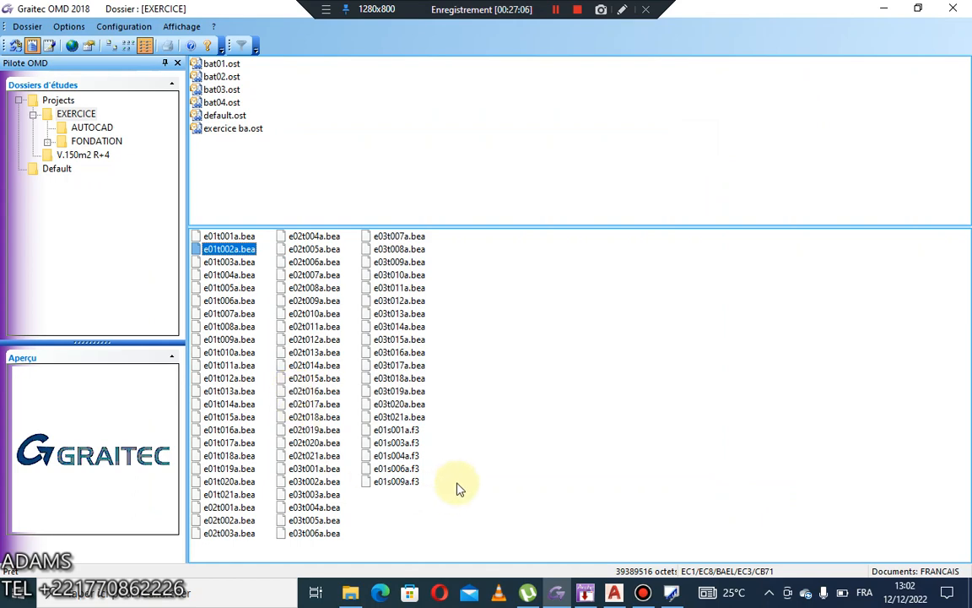
{"action": "left_click", "coordinate": [615, 594]}
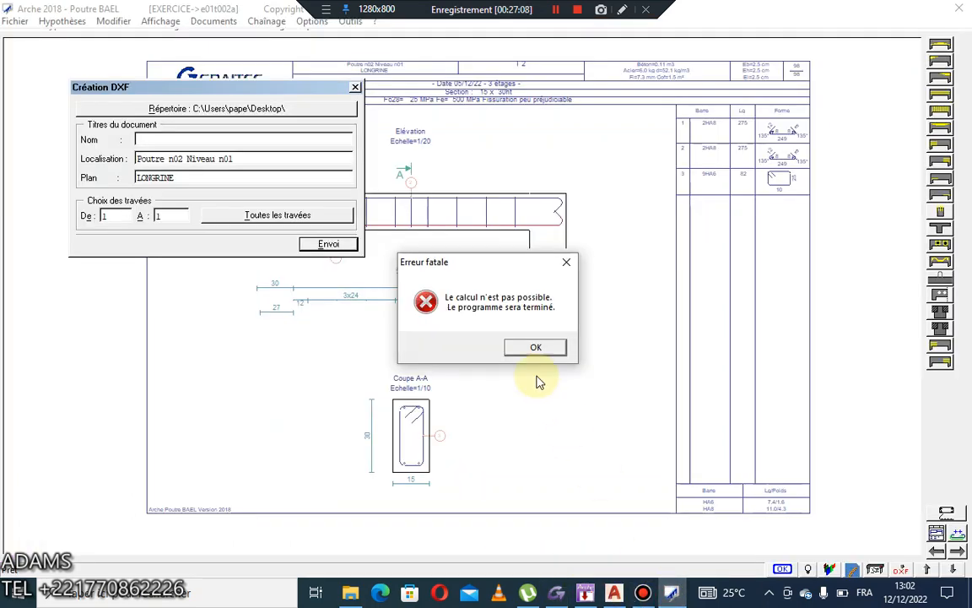
{"action": "left_click", "coordinate": [552, 350]}
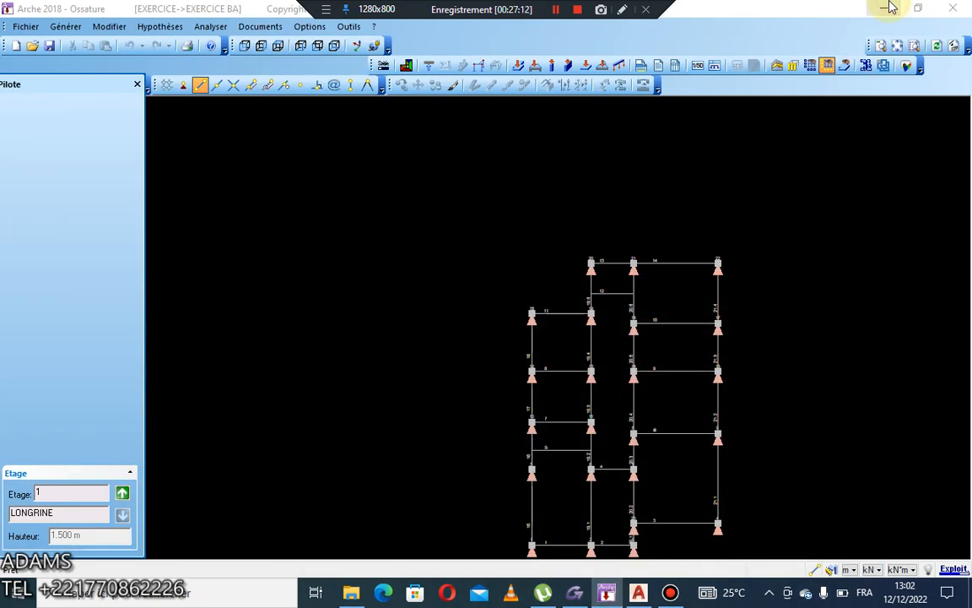
Step: Minimize Arche Ossature, close the Musique folder window, and minimize AutoCAD to reach the desktop
{"action": "left_click", "coordinate": [891, 7]}
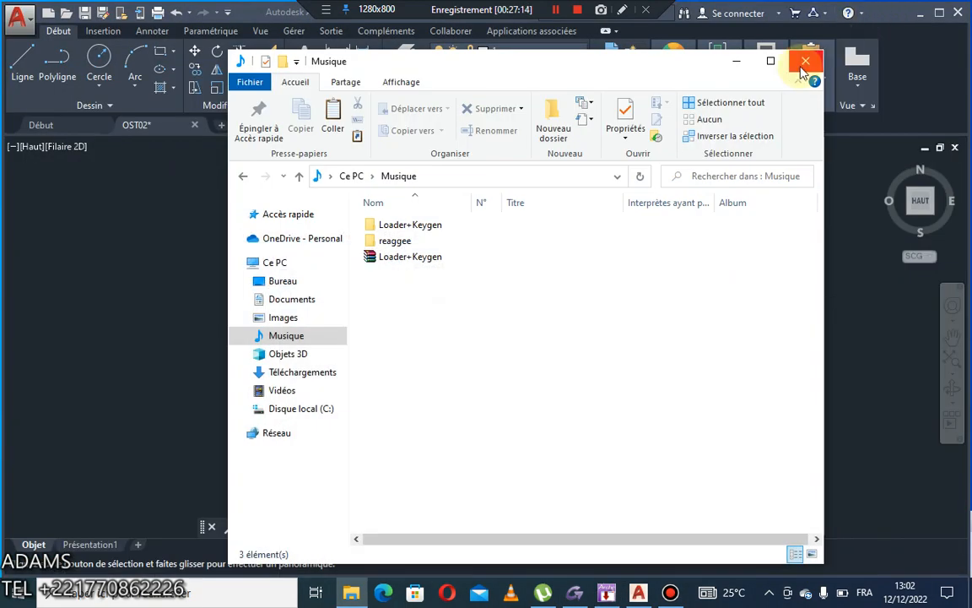
{"action": "left_click", "coordinate": [803, 68]}
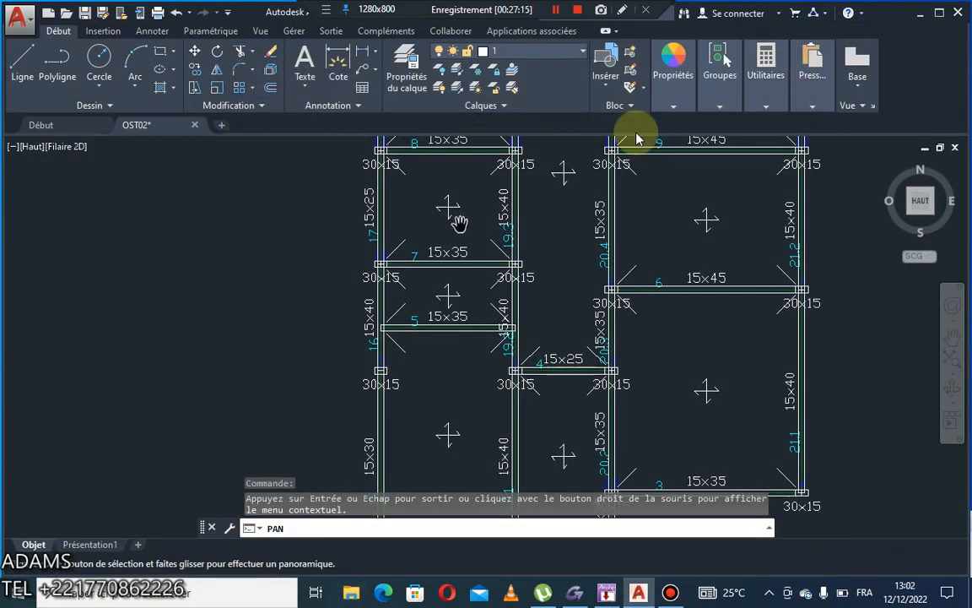
{"action": "left_click", "coordinate": [920, 12]}
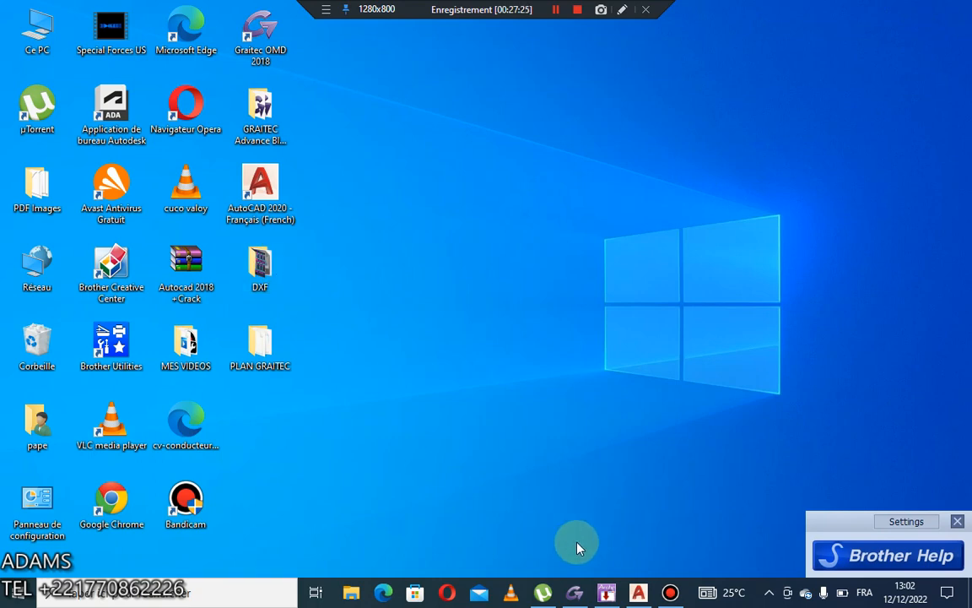
Step: Switch to Graitec OMD, open the beam file e01t003a.bea and cancel the licence manager dialog
{"action": "left_click", "coordinate": [597, 595]}
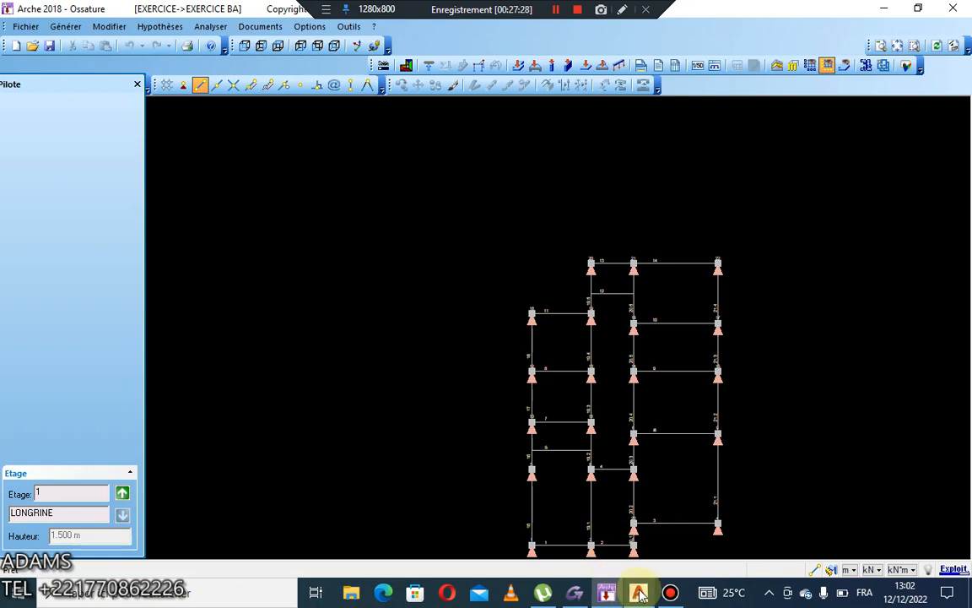
{"action": "left_click", "coordinate": [576, 595]}
{"action": "left_click", "coordinate": [670, 594]}
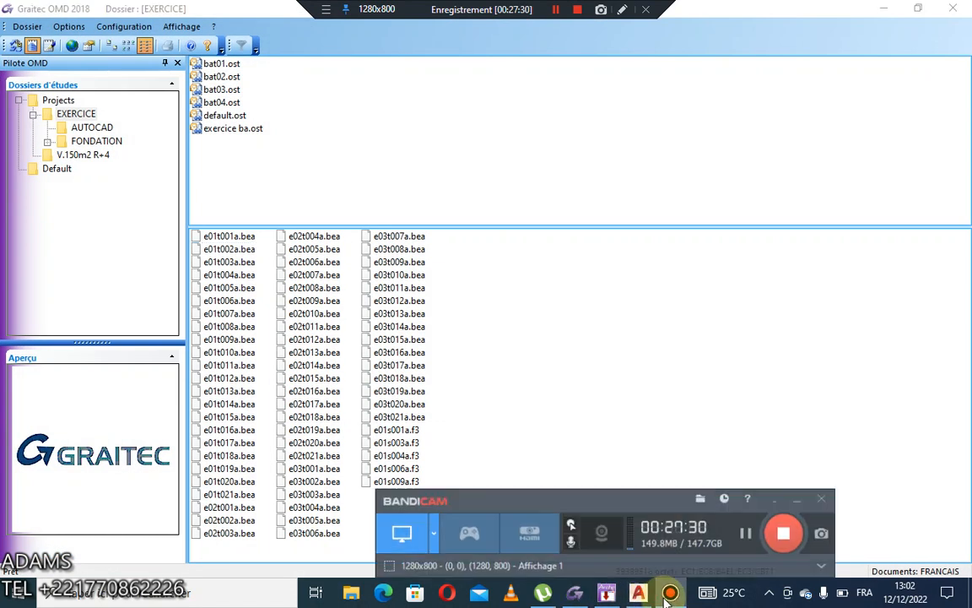
{"action": "left_click", "coordinate": [799, 499]}
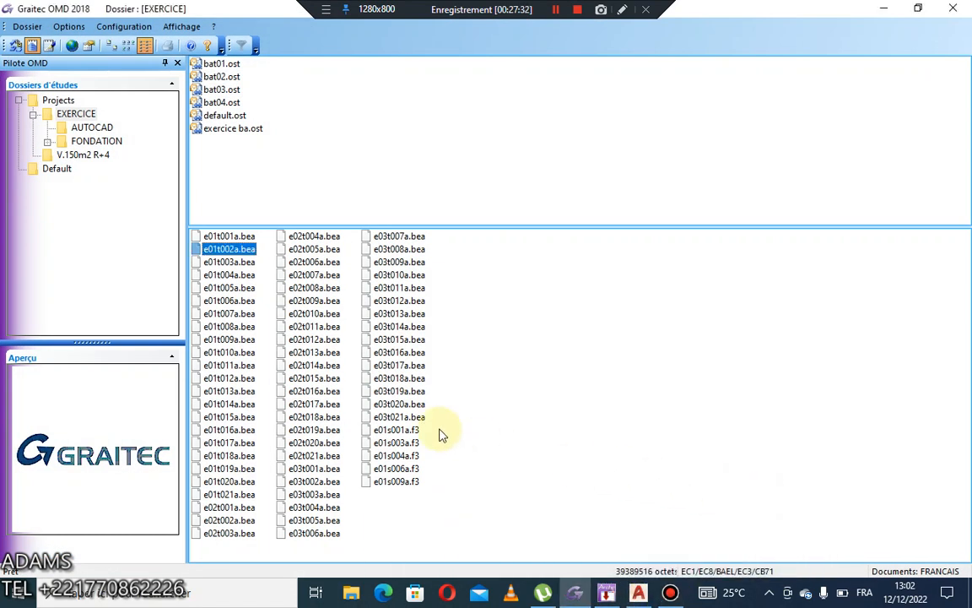
{"action": "double_click", "coordinate": [246, 261]}
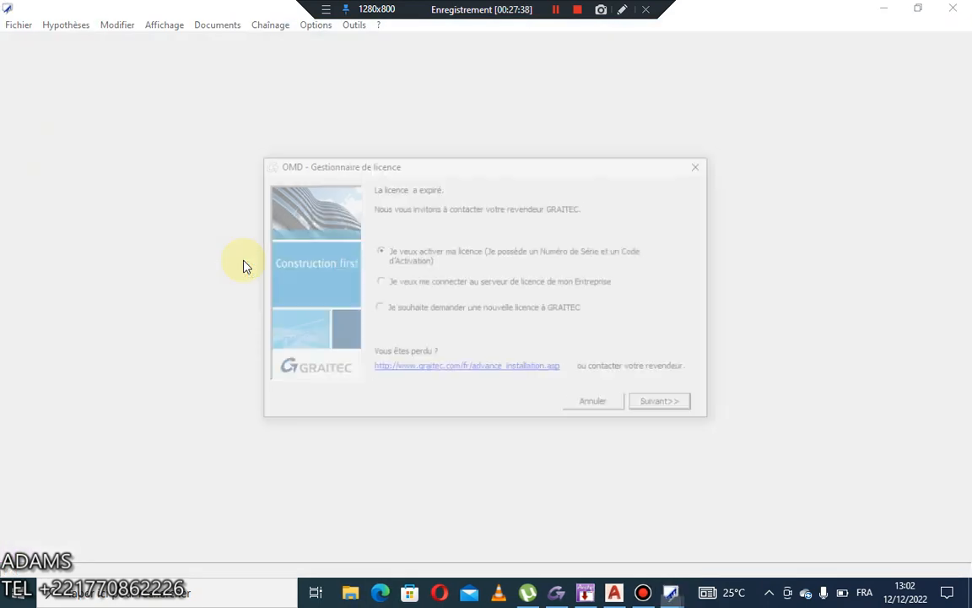
{"action": "left_click", "coordinate": [598, 405]}
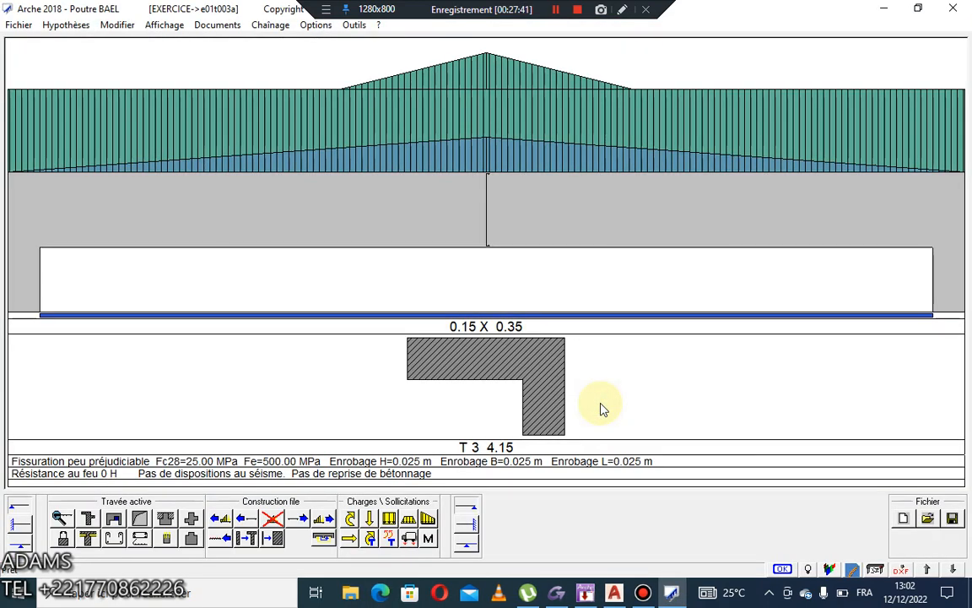
Step: Remove the left flange from the section of beam span T 3, making it a plain rectangle
{"action": "double_click", "coordinate": [501, 354]}
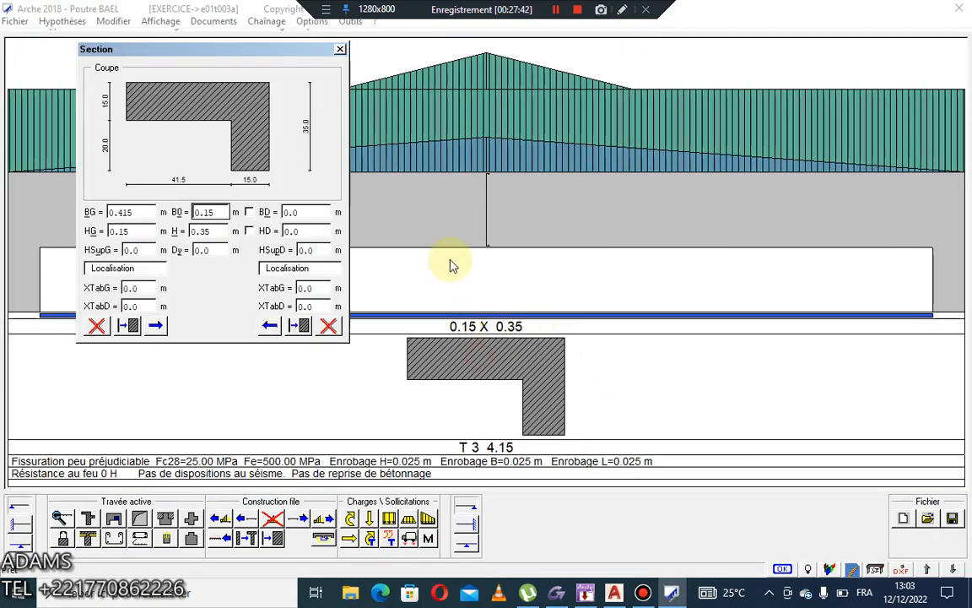
{"action": "left_click", "coordinate": [96, 326]}
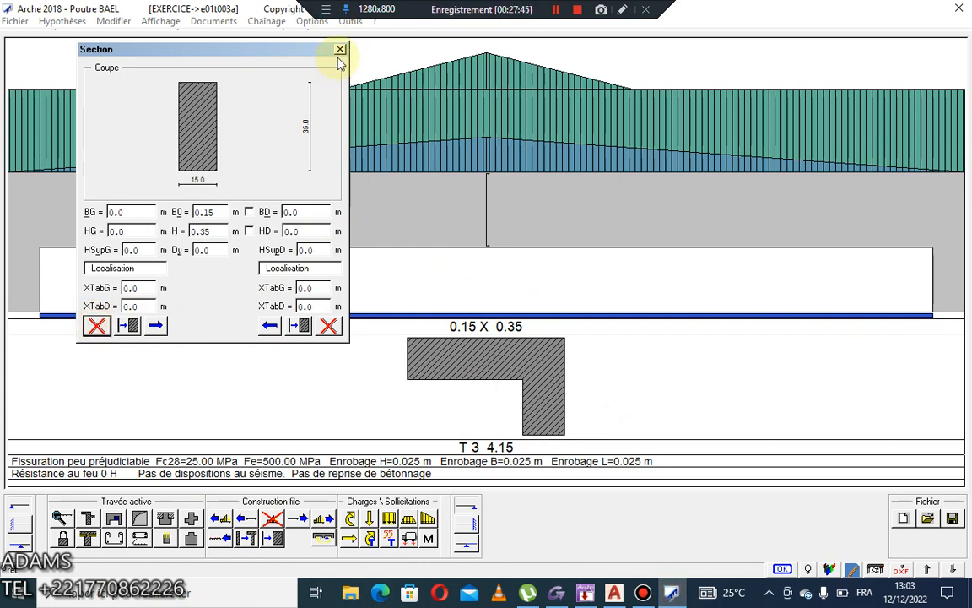
{"action": "left_click", "coordinate": [340, 49]}
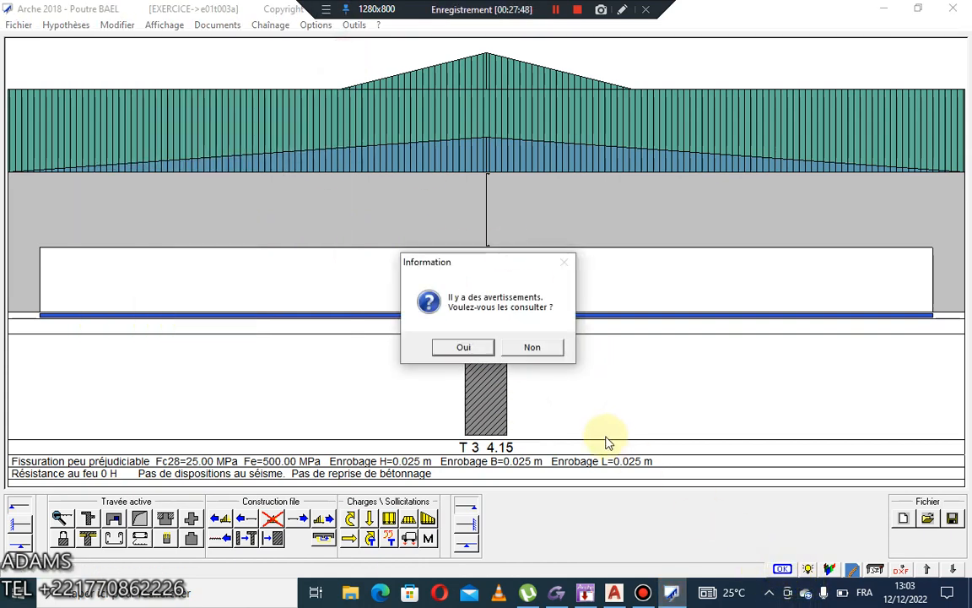
Step: Read the calculation warnings for the beam and examine its reinforcement drawing
{"action": "left_click", "coordinate": [478, 345]}
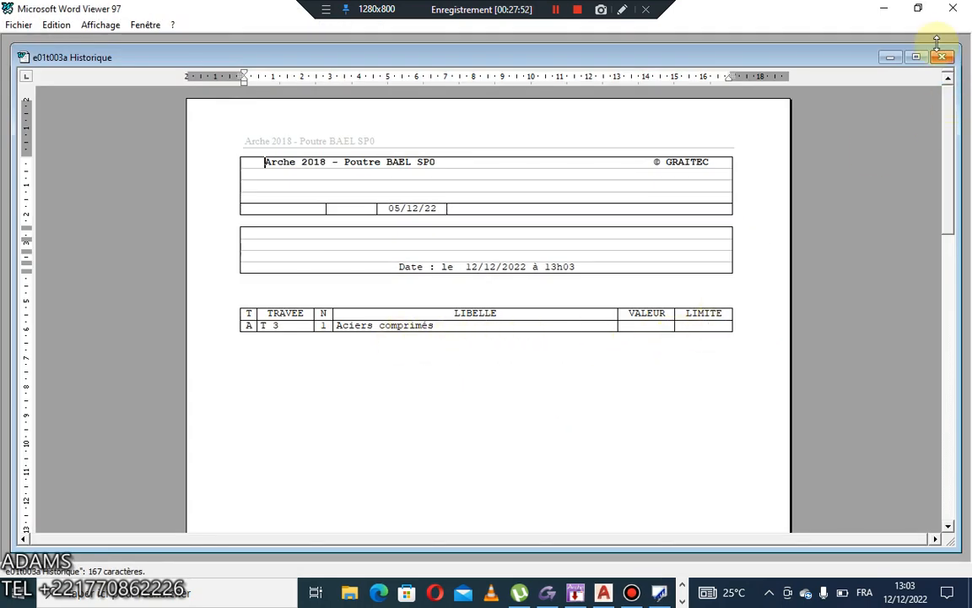
{"action": "left_click", "coordinate": [953, 8]}
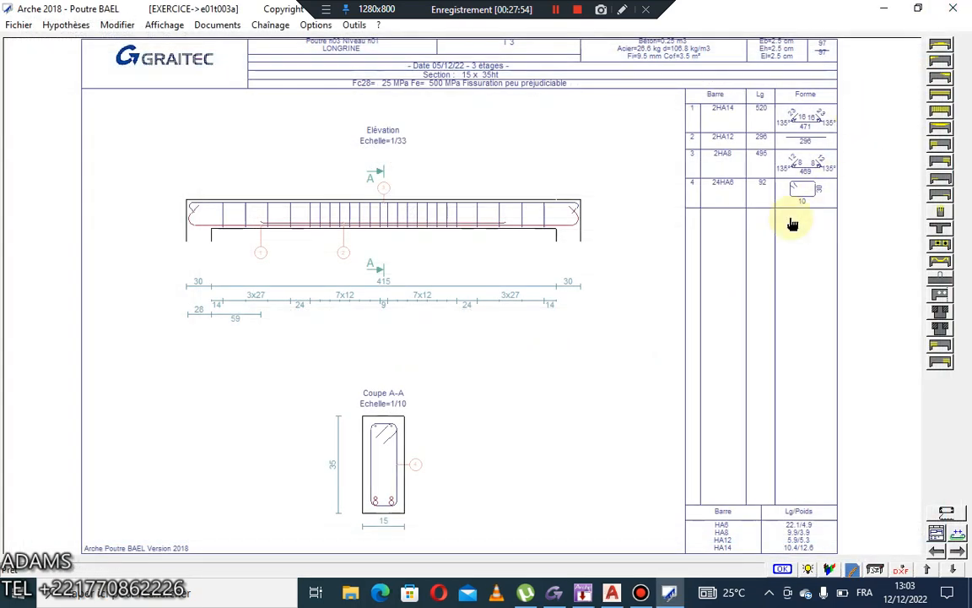
{"action": "scroll", "coordinate": [428, 213], "scroll_direction": "up", "scroll_amount": 3}
{"action": "scroll", "coordinate": [426, 217], "scroll_direction": "down", "scroll_amount": 3}
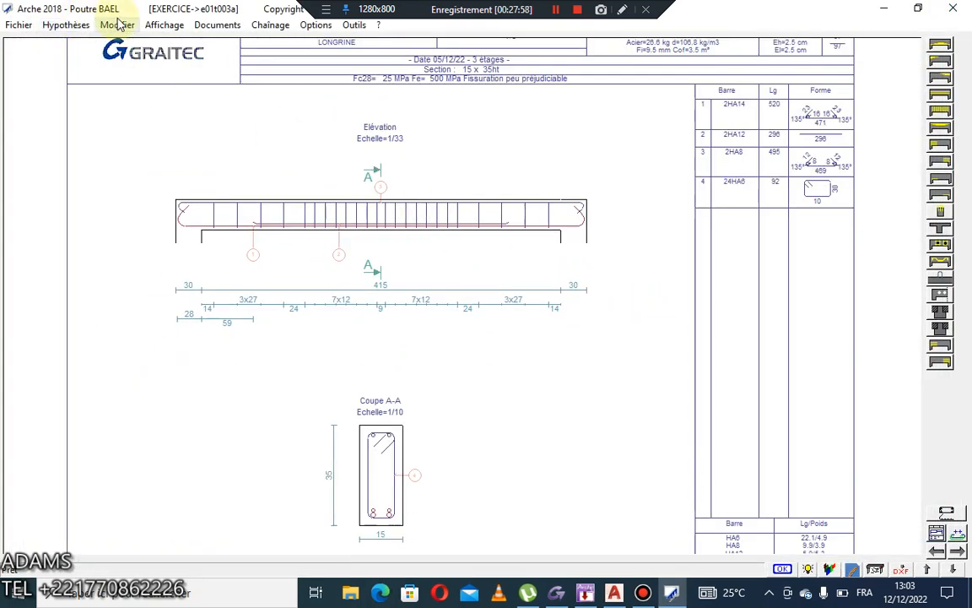
Step: Return to the beam input view, set the section height H to 0.4 m and recalculate the beam
{"action": "left_click", "coordinate": [160, 24]}
{"action": "left_click", "coordinate": [225, 41]}
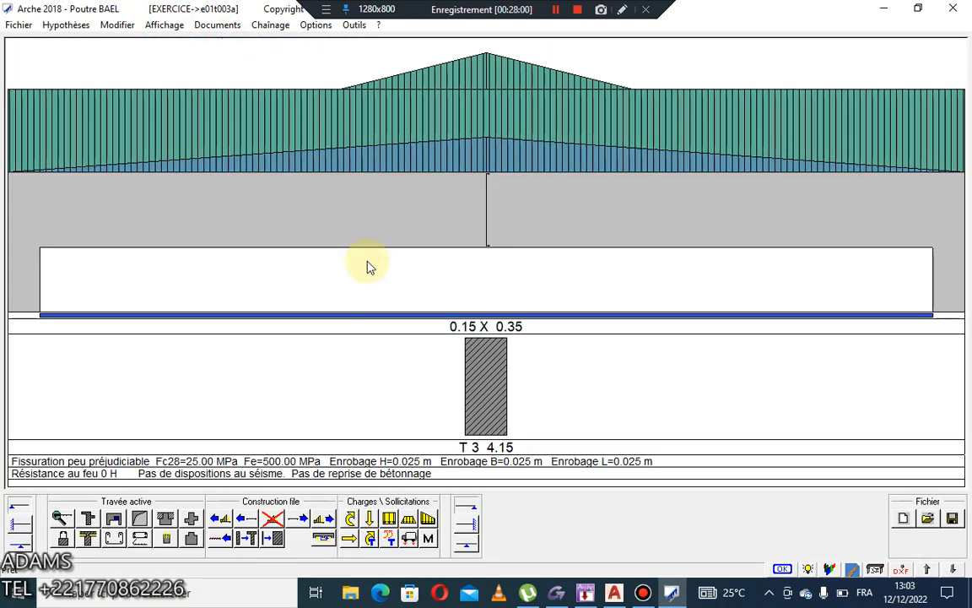
{"action": "left_click", "coordinate": [494, 372]}
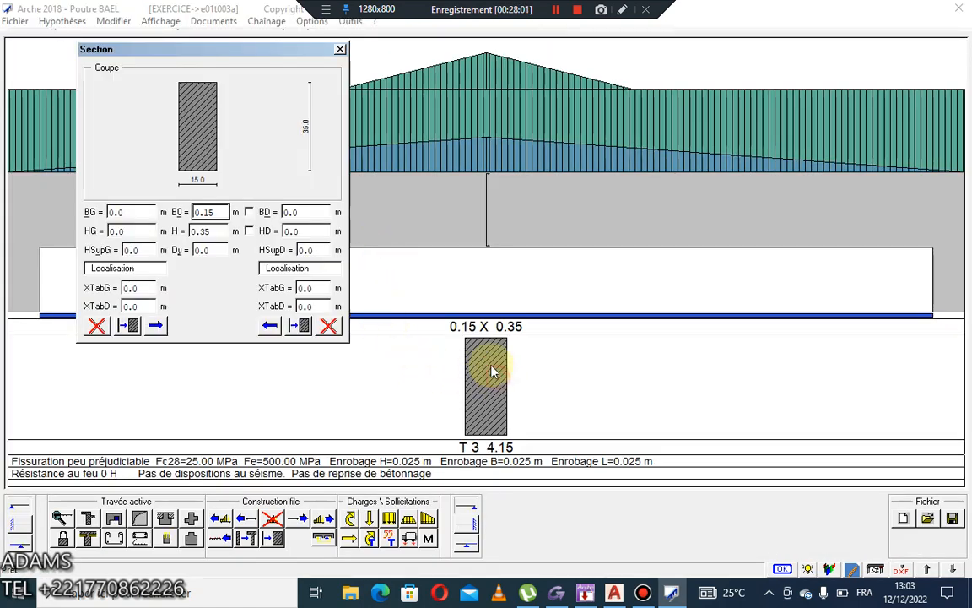
{"action": "double_click", "coordinate": [212, 230]}
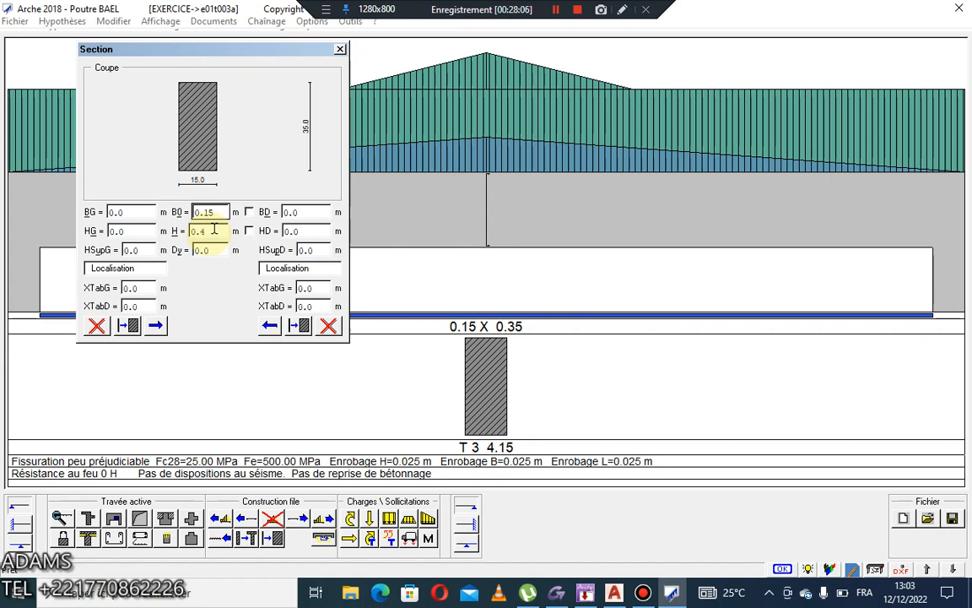
{"action": "type", "text": "0.4"}
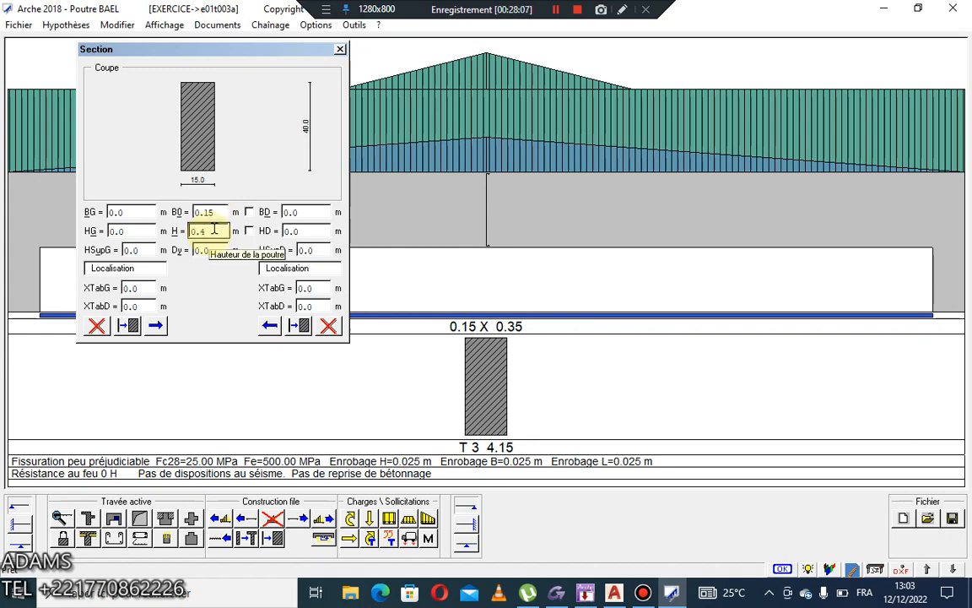
{"action": "left_click", "coordinate": [340, 50]}
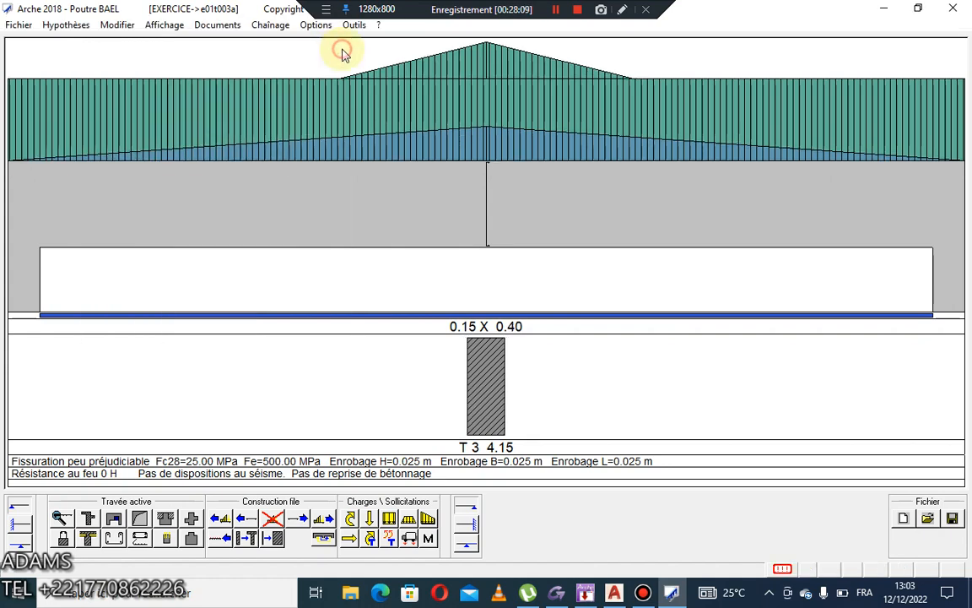
{"action": "left_click", "coordinate": [785, 569]}
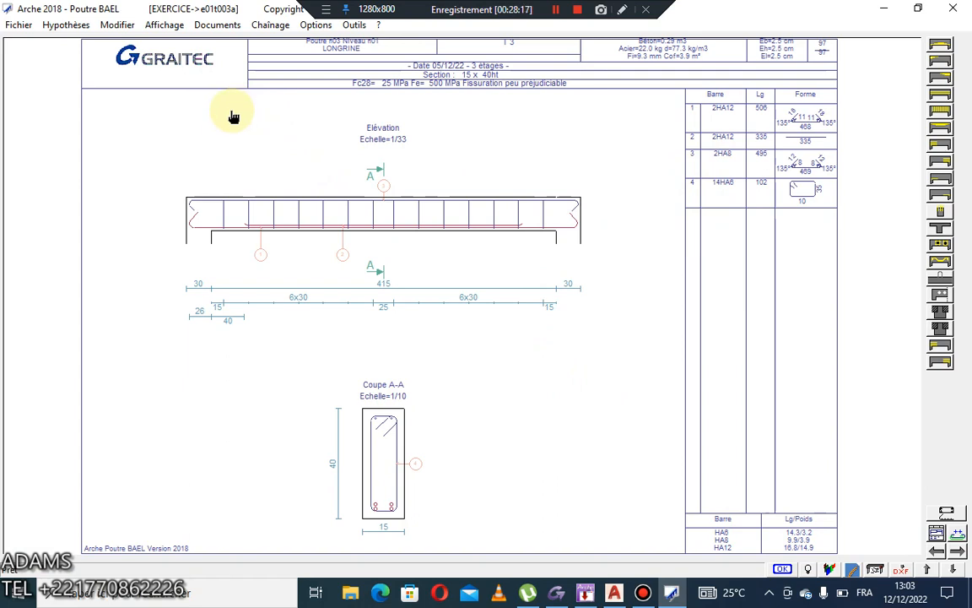
Step: Export the drawing of span 1 as DXF to the C:\GRAITEC\PROJECTS\EXERCICE\ directory
{"action": "left_click", "coordinate": [19, 25]}
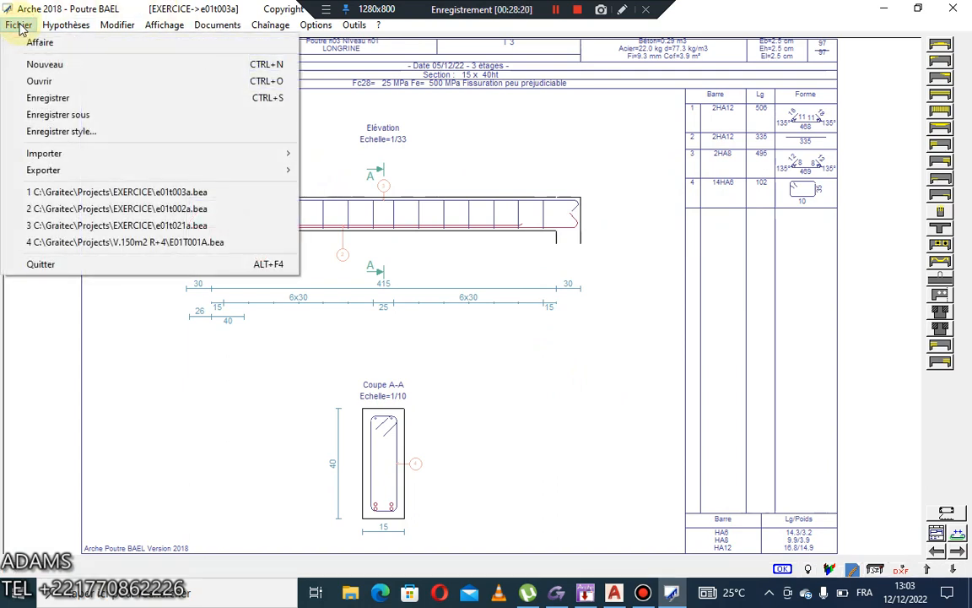
{"action": "mouse_move", "coordinate": [219, 169]}
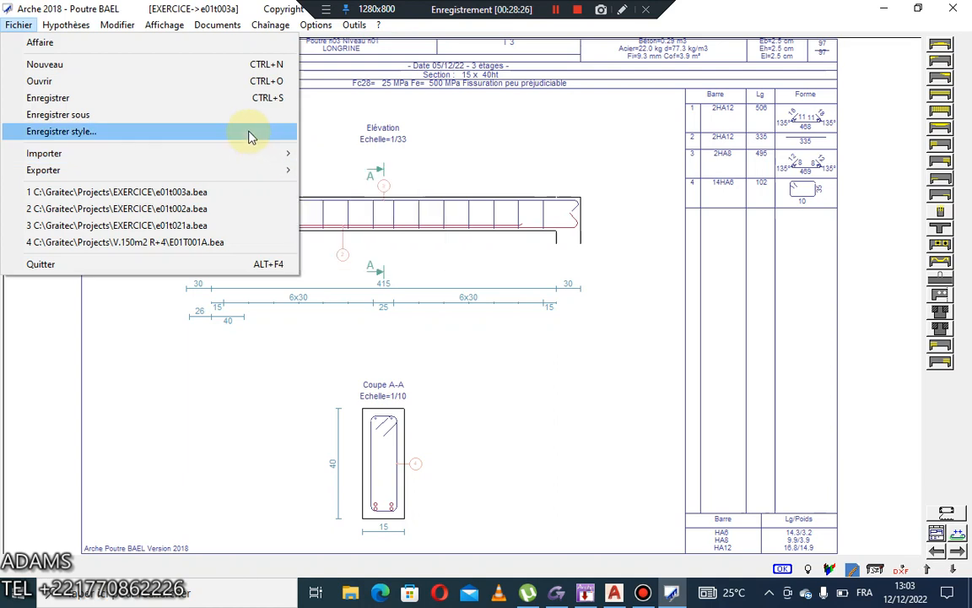
{"action": "mouse_move", "coordinate": [180, 24]}
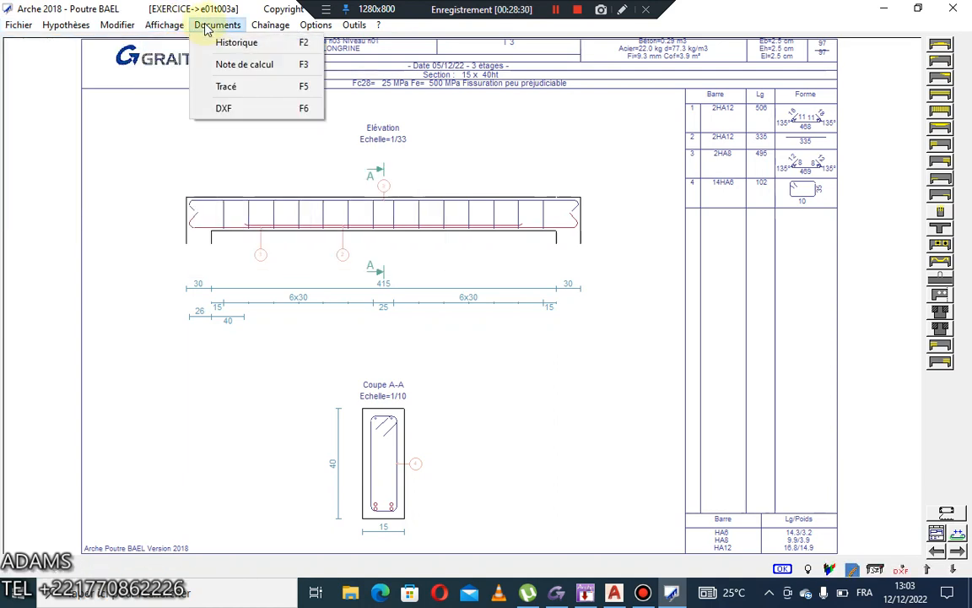
{"action": "left_click", "coordinate": [257, 110]}
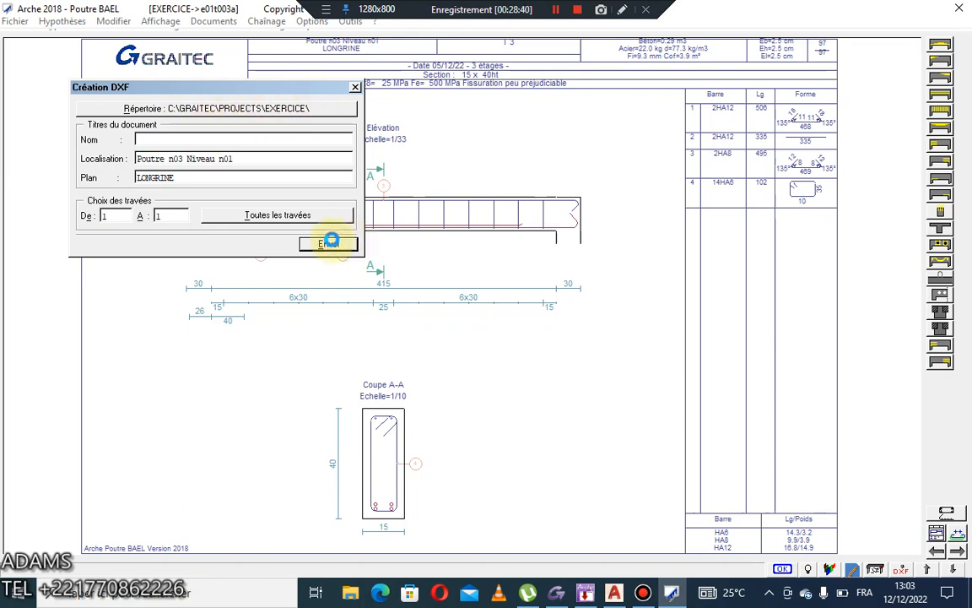
{"action": "left_click", "coordinate": [328, 243]}
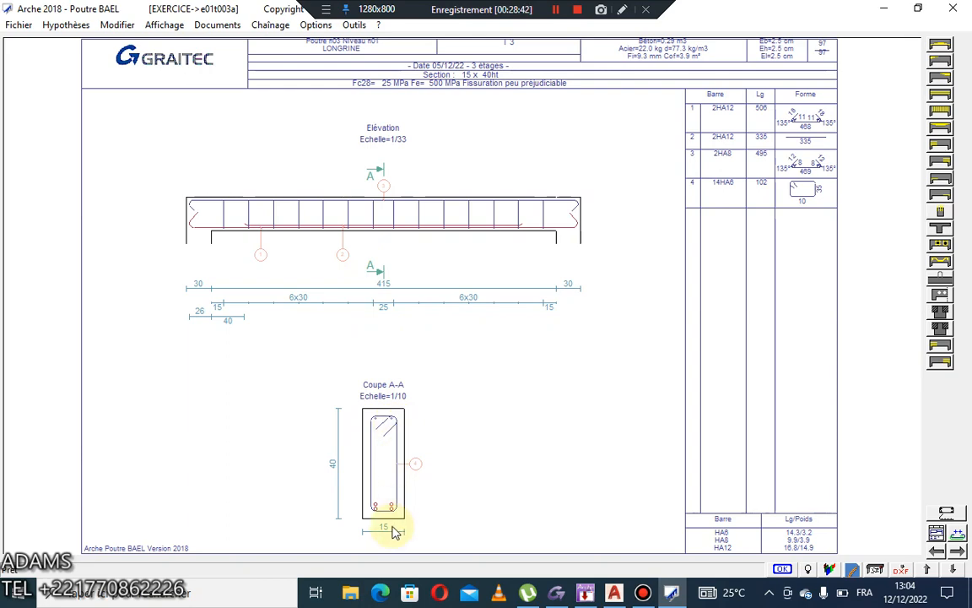
Step: Open the folder C:\Graitec\Projects\EXERCICE in the file explorer
{"action": "left_click", "coordinate": [350, 594]}
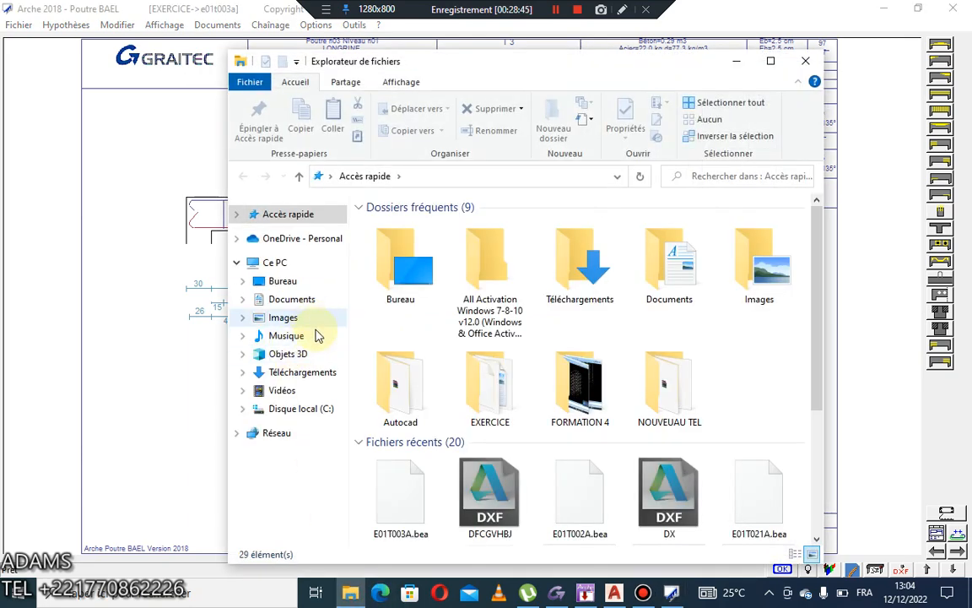
{"action": "left_click", "coordinate": [308, 409]}
{"action": "double_click", "coordinate": [402, 290]}
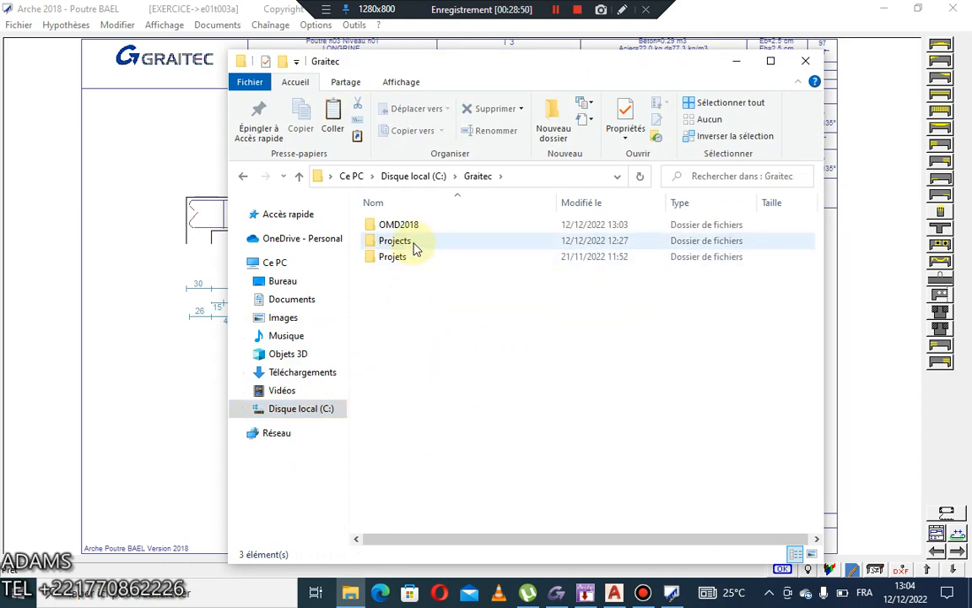
{"action": "double_click", "coordinate": [408, 241]}
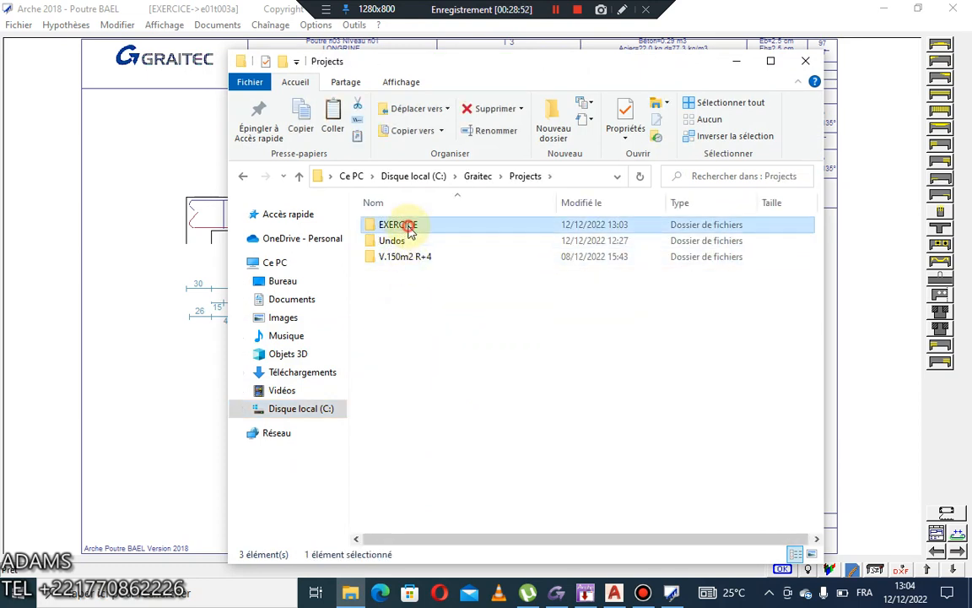
{"action": "double_click", "coordinate": [403, 225]}
Step: Look through the file list of the EXERCICE folder for the exported beam DXF drawings
{"action": "scroll", "coordinate": [425, 310], "scroll_direction": "down", "scroll_amount": 15}
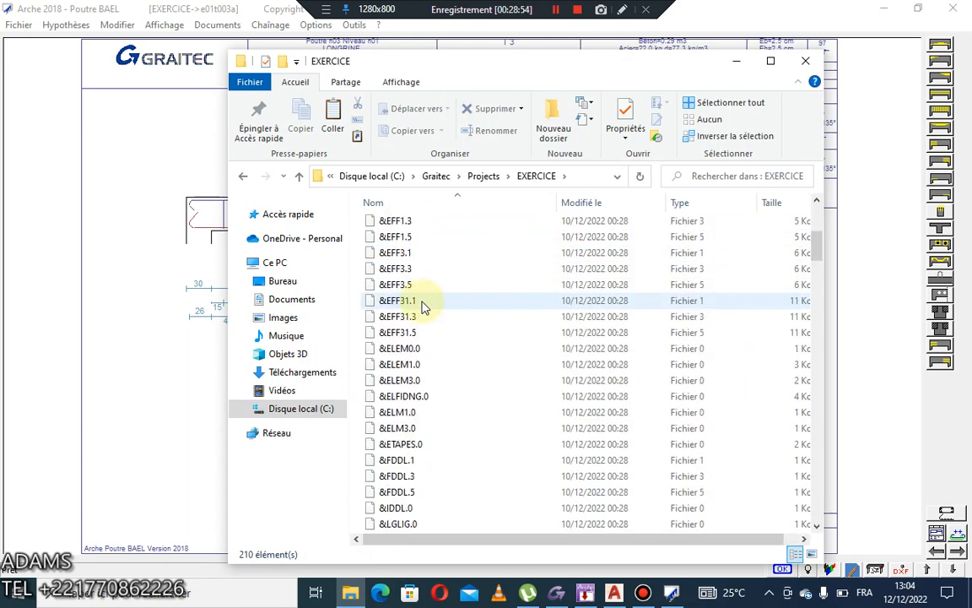
{"action": "scroll", "coordinate": [425, 308], "scroll_direction": "down", "scroll_amount": 5}
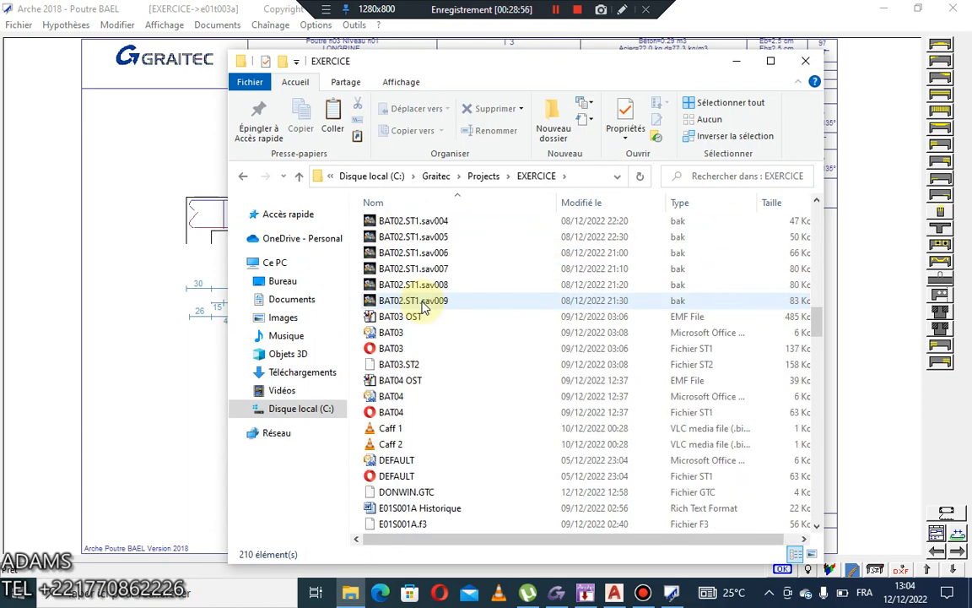
{"action": "scroll", "coordinate": [424, 308], "scroll_direction": "down", "scroll_amount": 15}
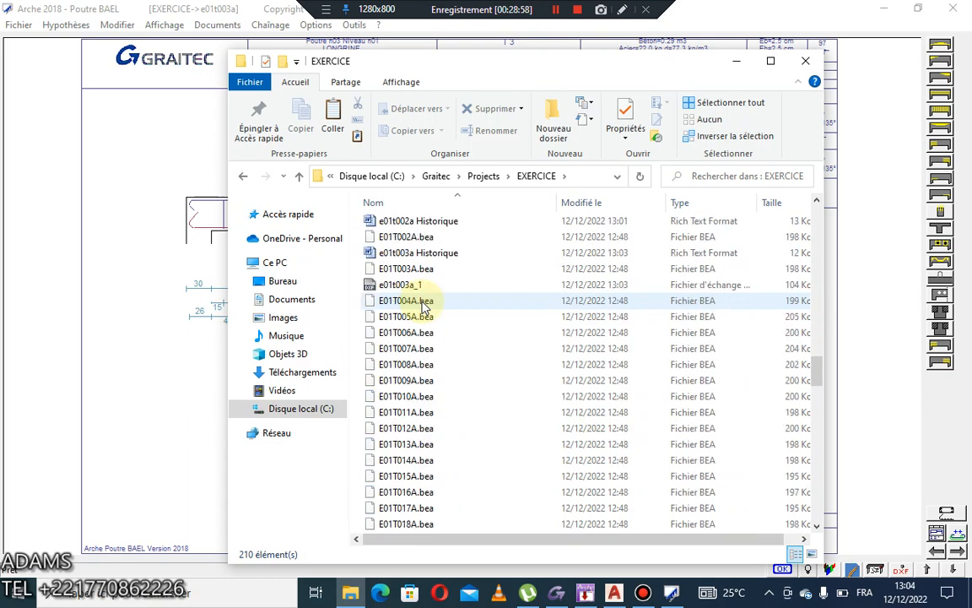
{"action": "scroll", "coordinate": [416, 321], "scroll_direction": "up", "scroll_amount": 2}
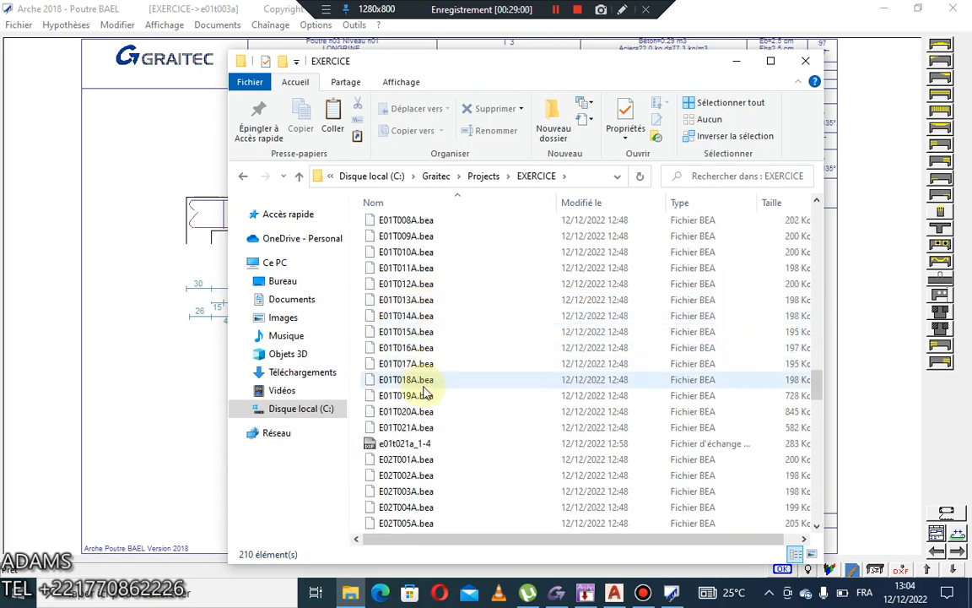
{"action": "scroll", "coordinate": [426, 393], "scroll_direction": "down", "scroll_amount": 10}
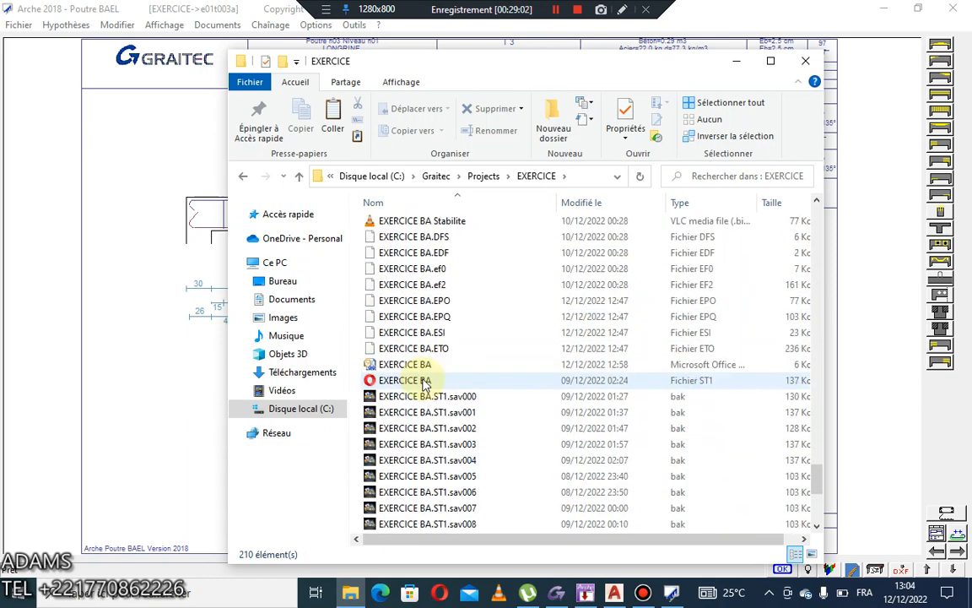
{"action": "scroll", "coordinate": [424, 383], "scroll_direction": "down", "scroll_amount": 5}
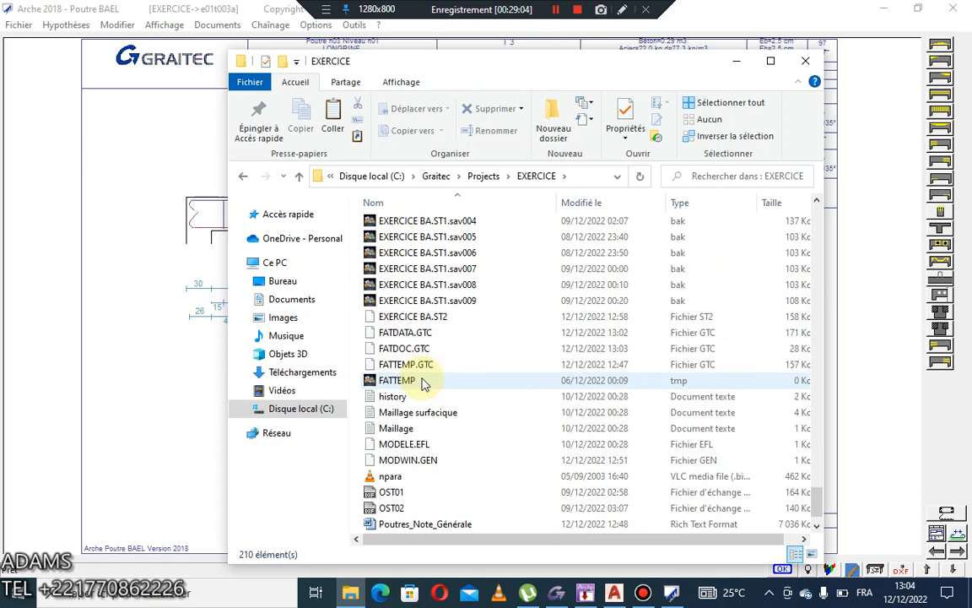
{"action": "scroll", "coordinate": [425, 384], "scroll_direction": "down", "scroll_amount": 1}
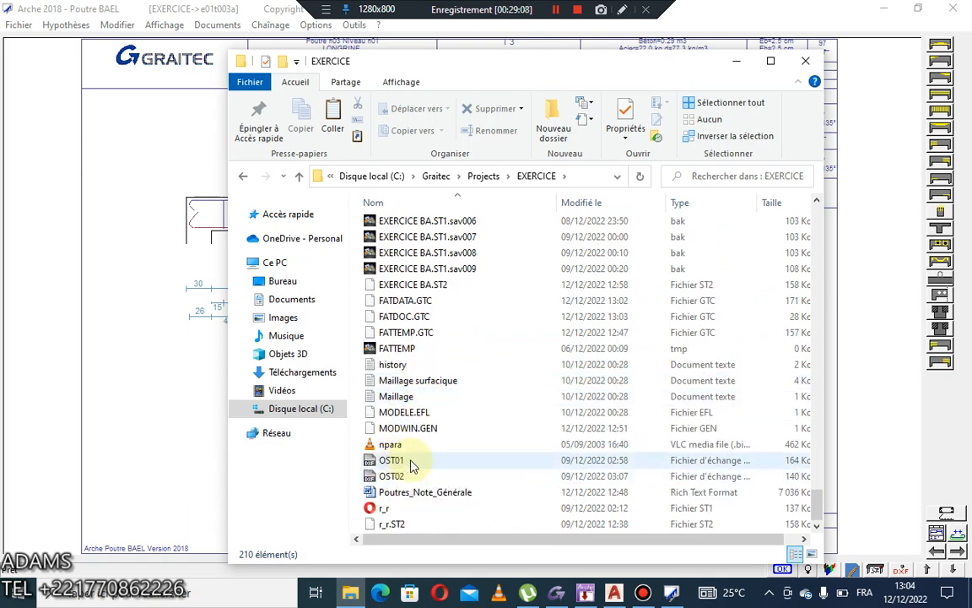
{"action": "scroll", "coordinate": [411, 389], "scroll_direction": "up", "scroll_amount": 3}
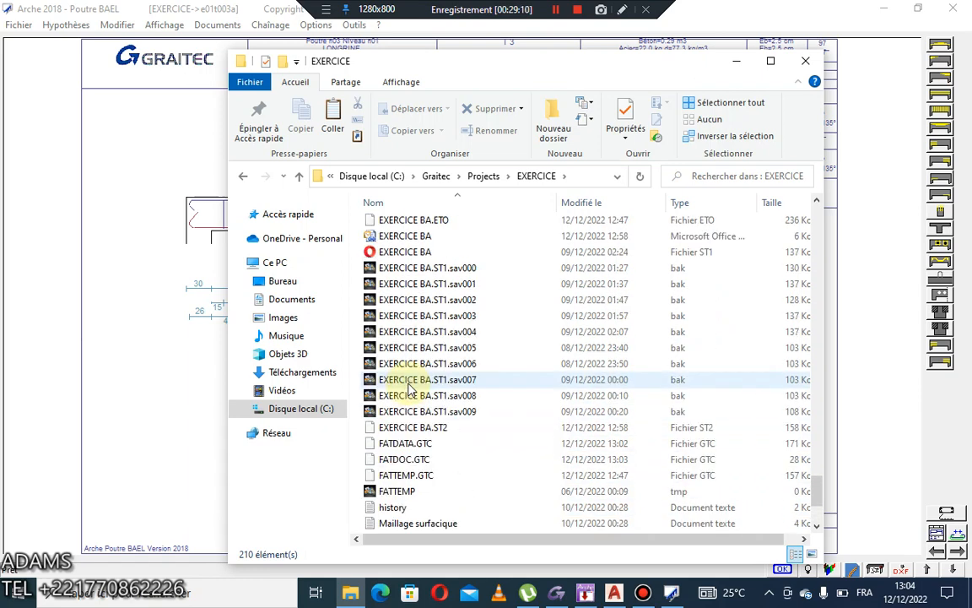
{"action": "scroll", "coordinate": [411, 388], "scroll_direction": "up", "scroll_amount": 15}
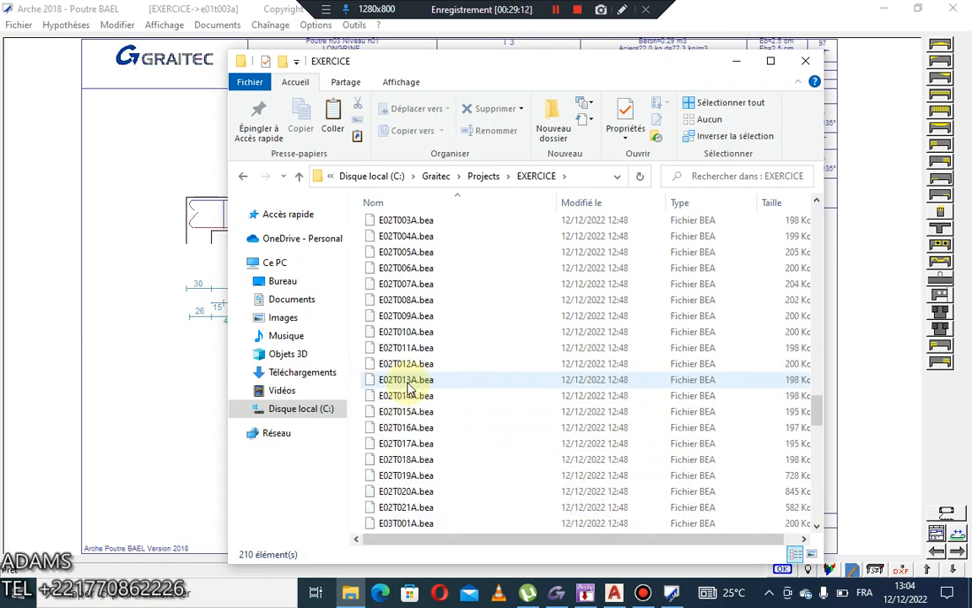
{"action": "scroll", "coordinate": [410, 386], "scroll_direction": "up", "scroll_amount": 7}
{"action": "scroll", "coordinate": [410, 386], "scroll_direction": "up", "scroll_amount": 8}
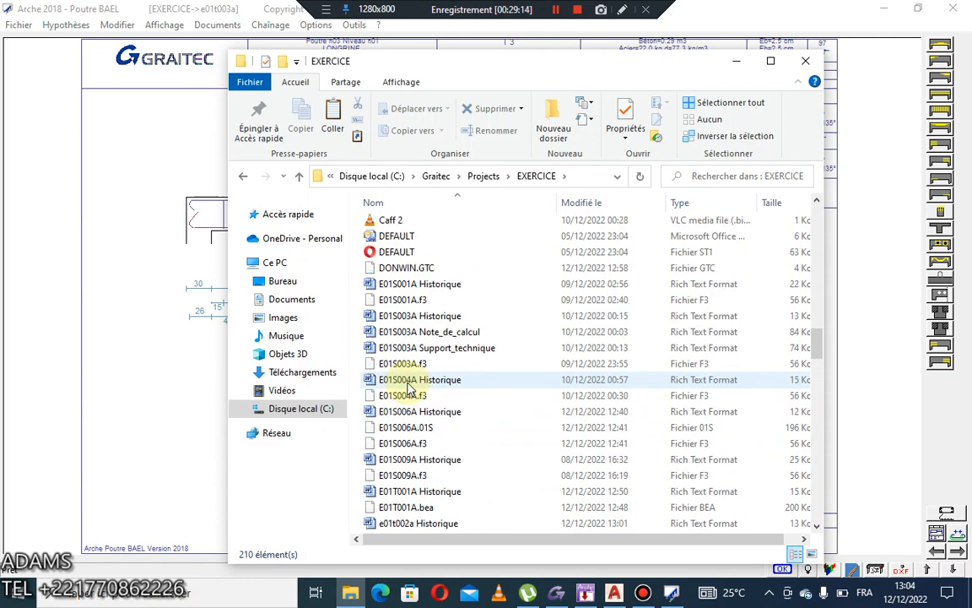
{"action": "scroll", "coordinate": [411, 388], "scroll_direction": "up", "scroll_amount": 15}
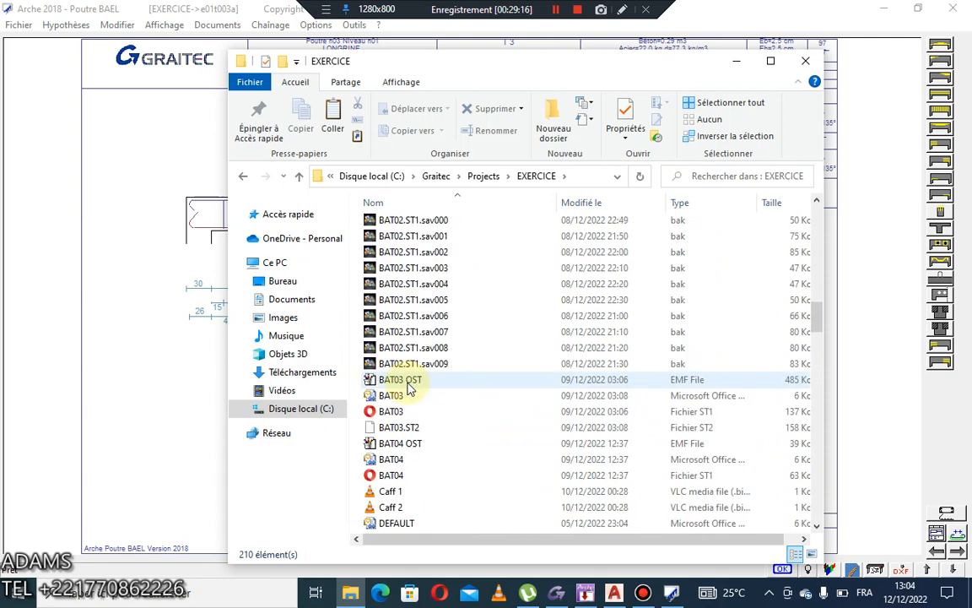
{"action": "scroll", "coordinate": [410, 386], "scroll_direction": "up", "scroll_amount": 13}
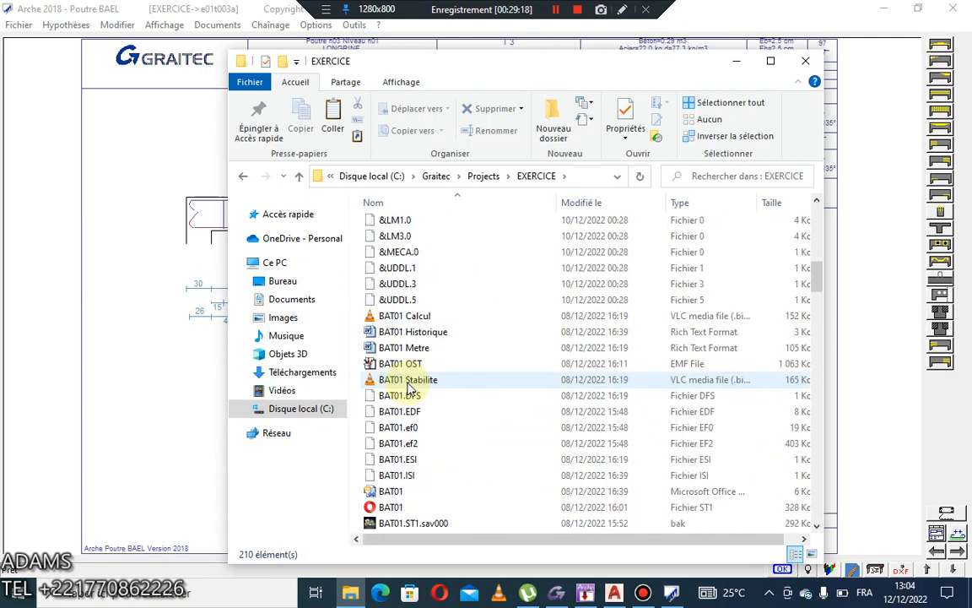
{"action": "scroll", "coordinate": [410, 386], "scroll_direction": "up", "scroll_amount": 5}
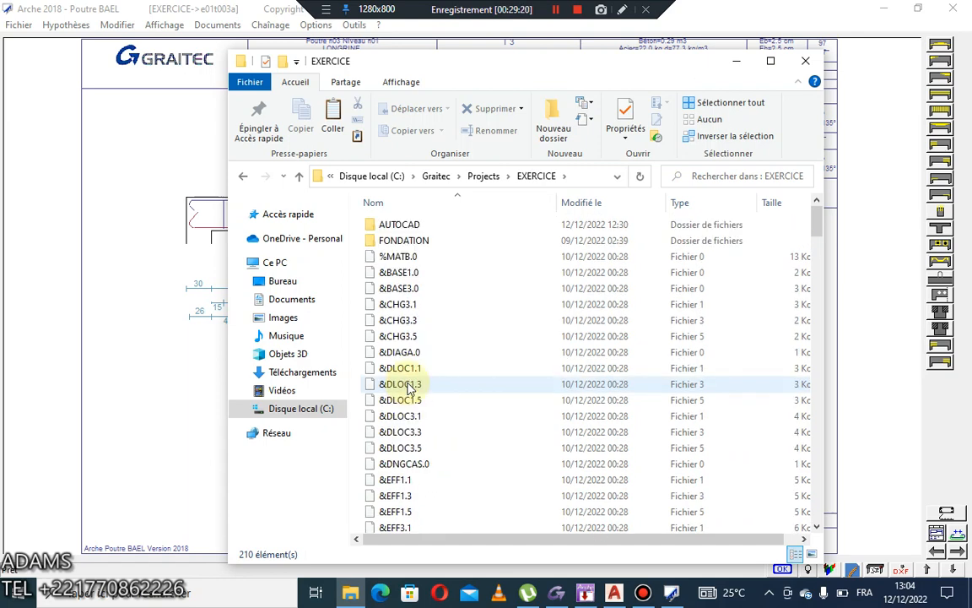
Step: Open the drawings OST01 and OST02 in AutoCAD from the AUTOCAD subfolder of EXERCICE
{"action": "double_click", "coordinate": [413, 226]}
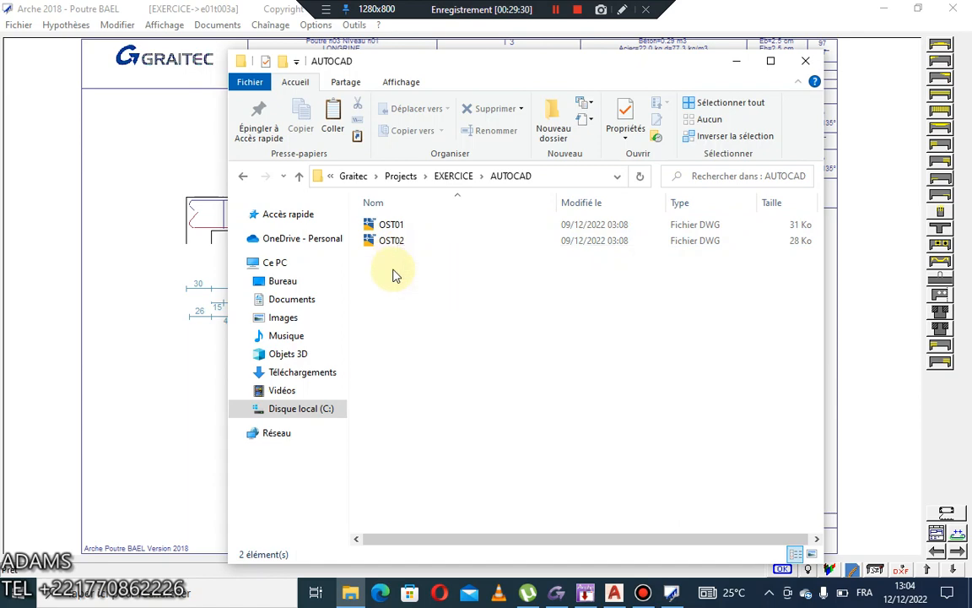
{"action": "double_click", "coordinate": [393, 224]}
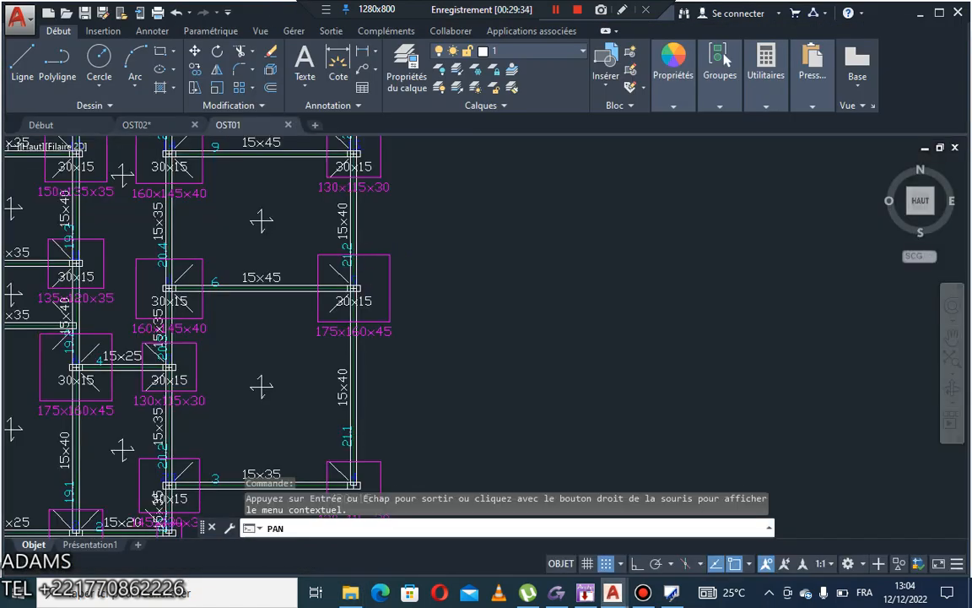
{"action": "scroll", "coordinate": [343, 266], "scroll_direction": "down", "scroll_amount": 2}
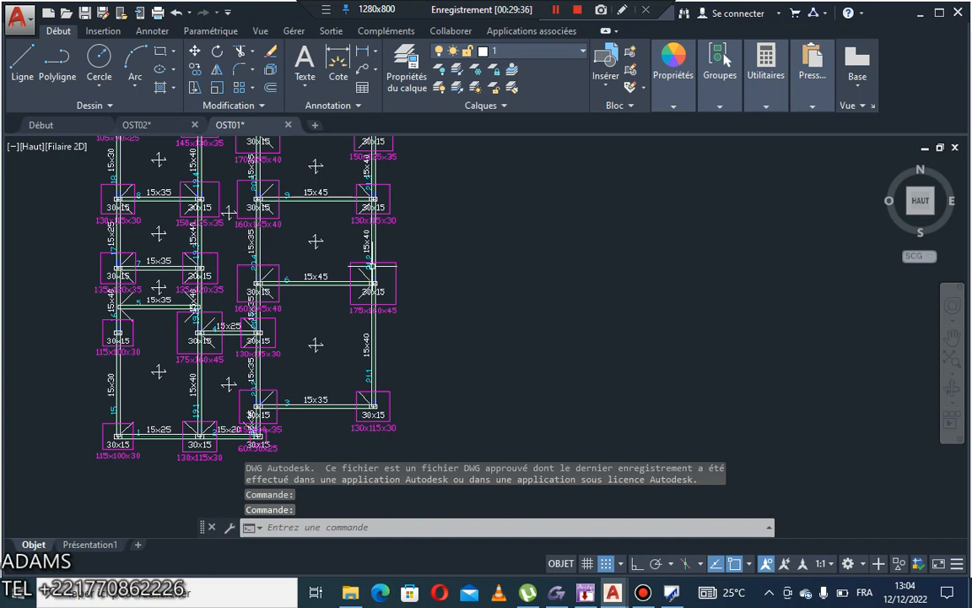
{"action": "scroll", "coordinate": [393, 238], "scroll_direction": "down", "scroll_amount": 2}
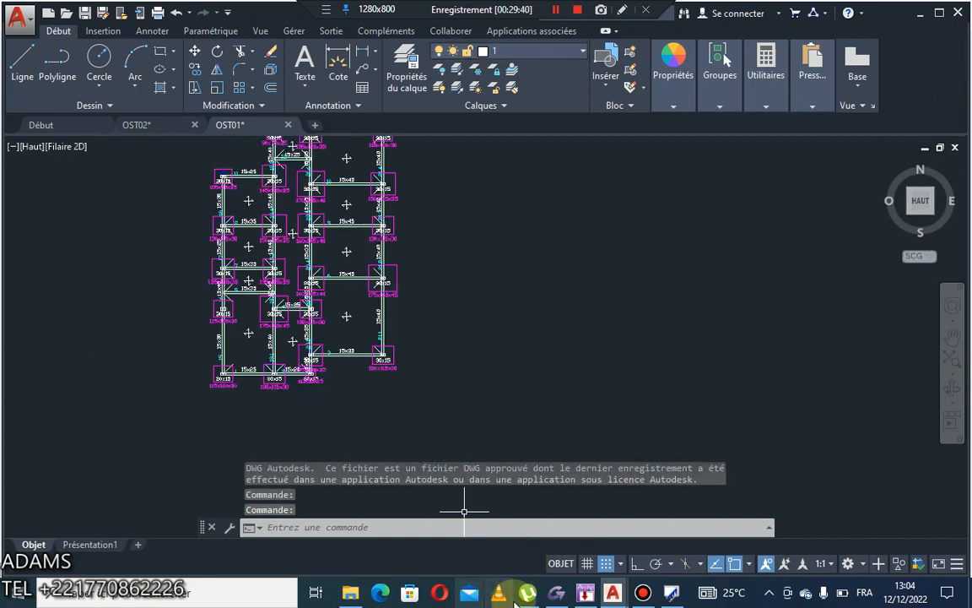
{"action": "left_click", "coordinate": [349, 591]}
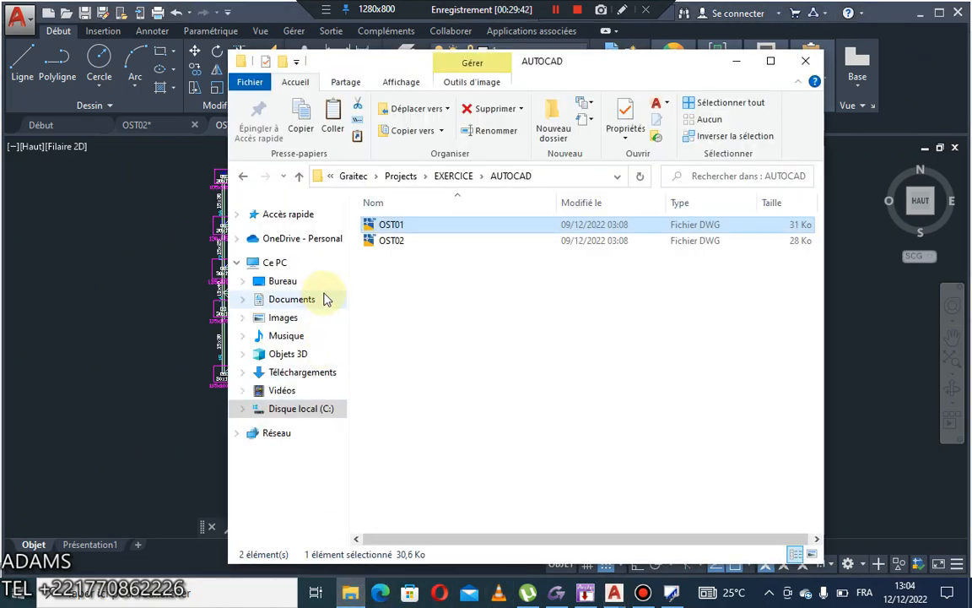
{"action": "double_click", "coordinate": [391, 242]}
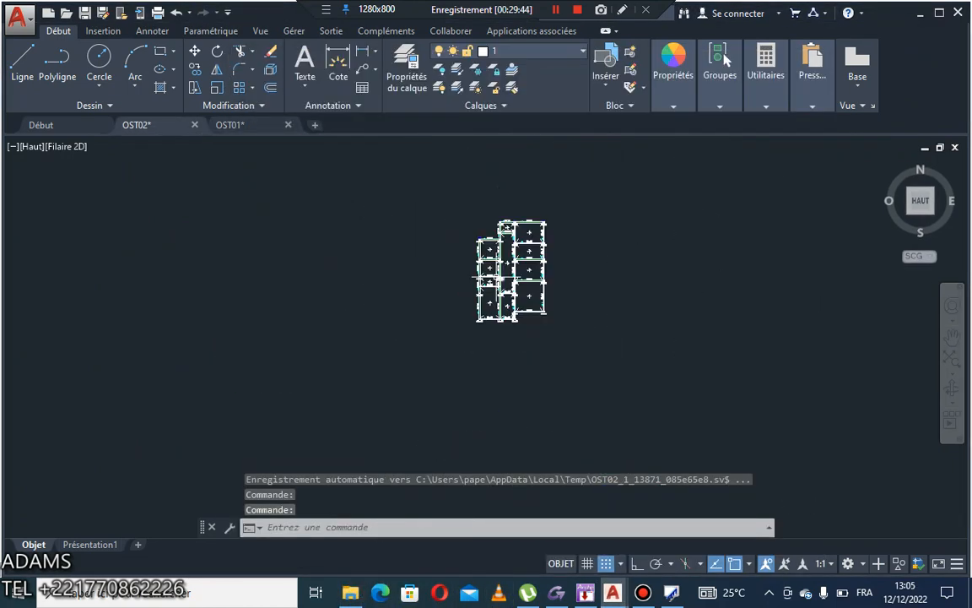
Step: Check the SEMELLES ISOLES folder inside FONDATION in the file explorer, and return to the EXERCICE folder
{"action": "left_click", "coordinate": [350, 592]}
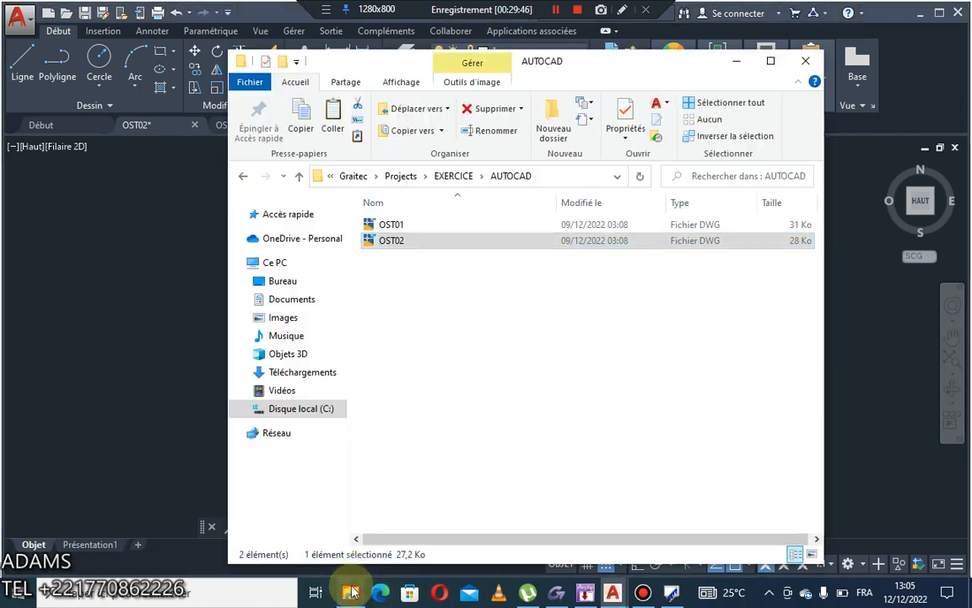
{"action": "left_click", "coordinate": [298, 177]}
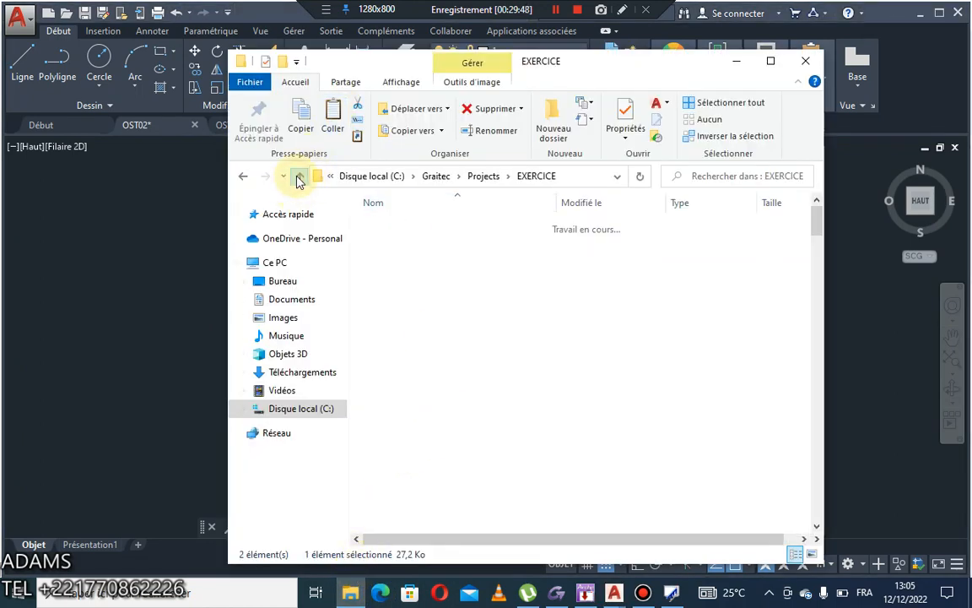
{"action": "left_click", "coordinate": [414, 245]}
{"action": "double_click", "coordinate": [415, 244]}
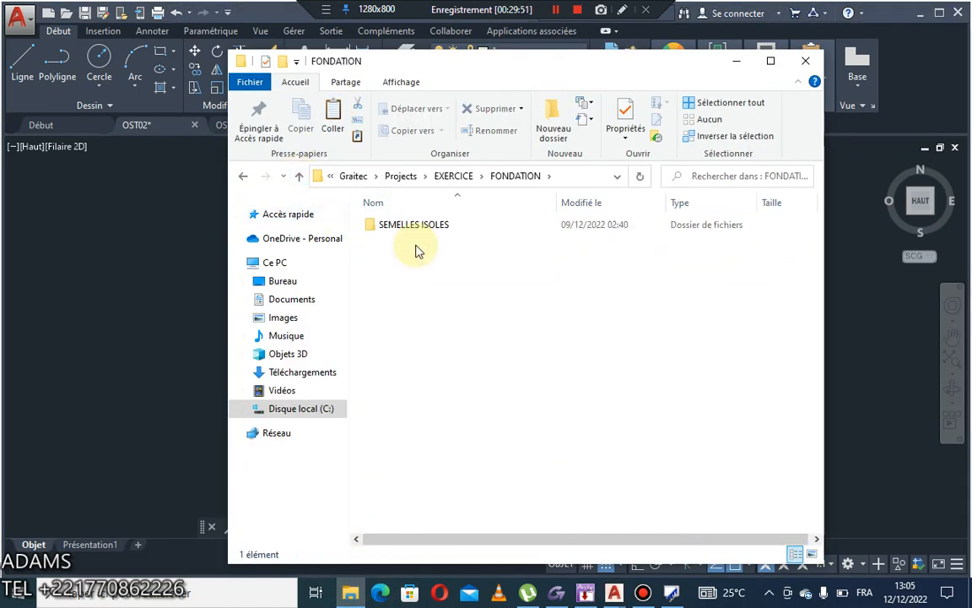
{"action": "double_click", "coordinate": [423, 224]}
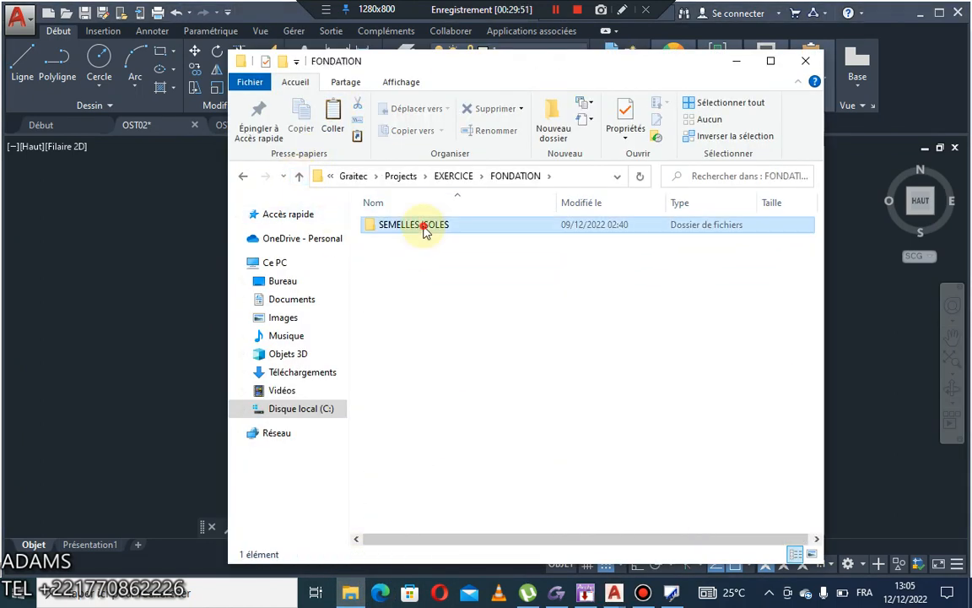
{"action": "left_click", "coordinate": [301, 176]}
{"action": "left_click", "coordinate": [300, 177]}
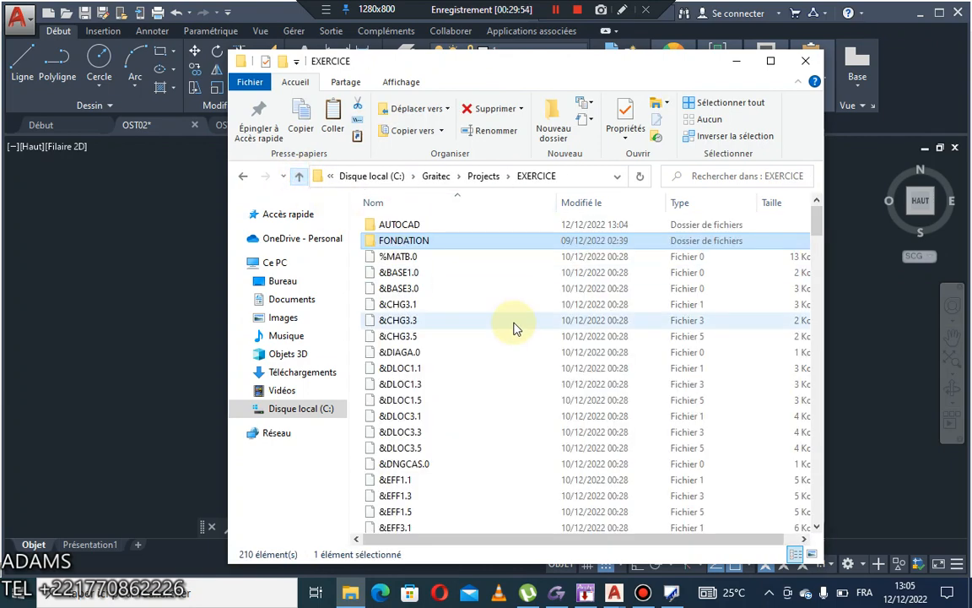
Step: Find the DXF file e01t021a_1-4 in the EXERCICE folder and open it in AutoCAD to view the whole beam drawing
{"action": "scroll", "coordinate": [514, 326], "scroll_direction": "down", "scroll_amount": 12}
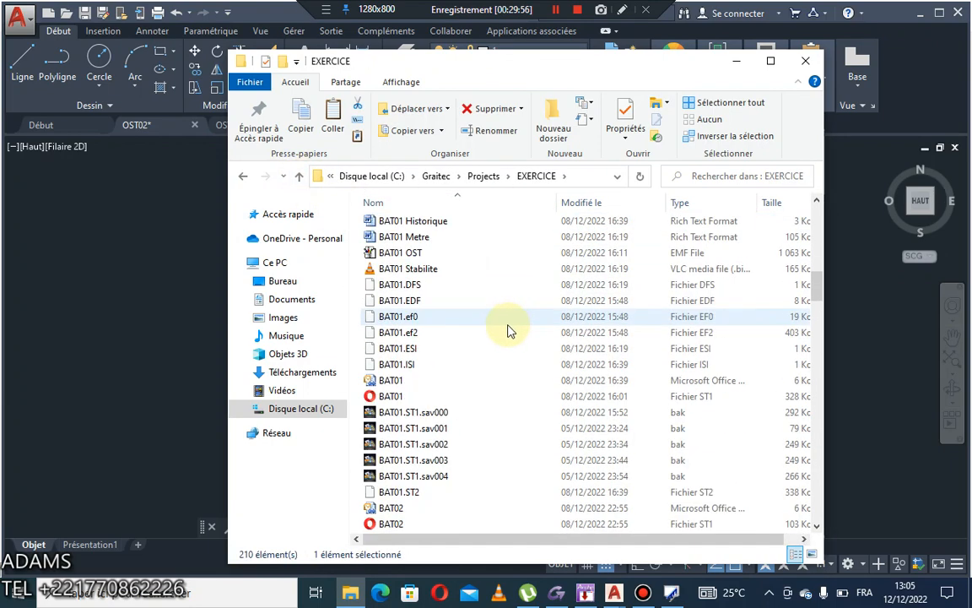
{"action": "scroll", "coordinate": [512, 333], "scroll_direction": "down", "scroll_amount": 5}
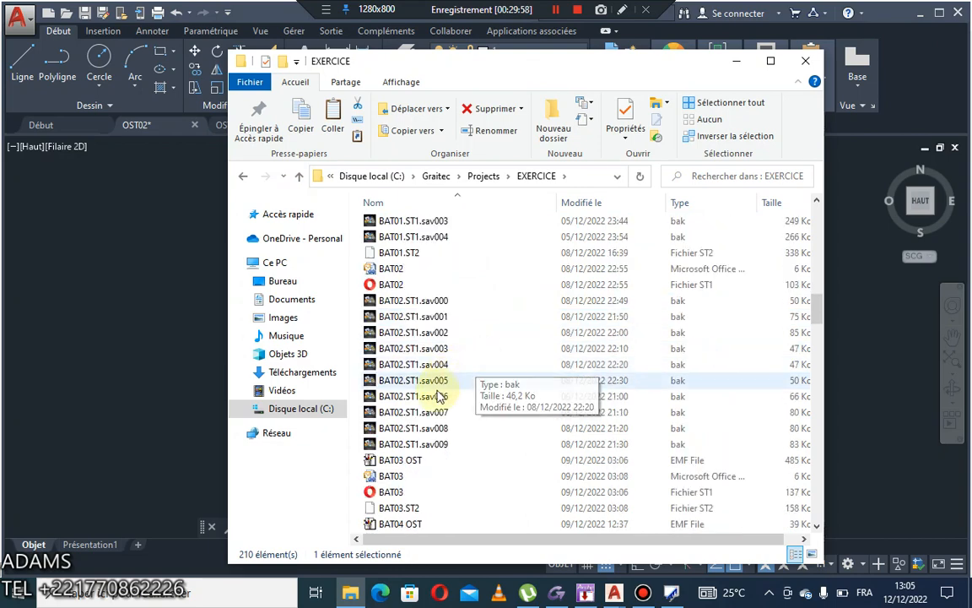
{"action": "scroll", "coordinate": [438, 396], "scroll_direction": "down", "scroll_amount": 3}
{"action": "scroll", "coordinate": [438, 396], "scroll_direction": "down", "scroll_amount": 15}
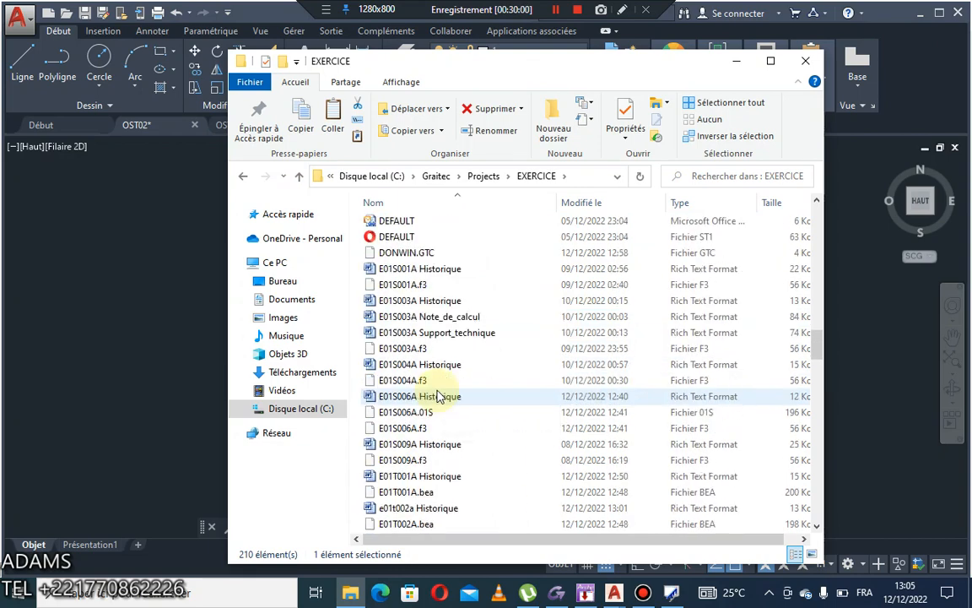
{"action": "scroll", "coordinate": [438, 396], "scroll_direction": "up", "scroll_amount": 4}
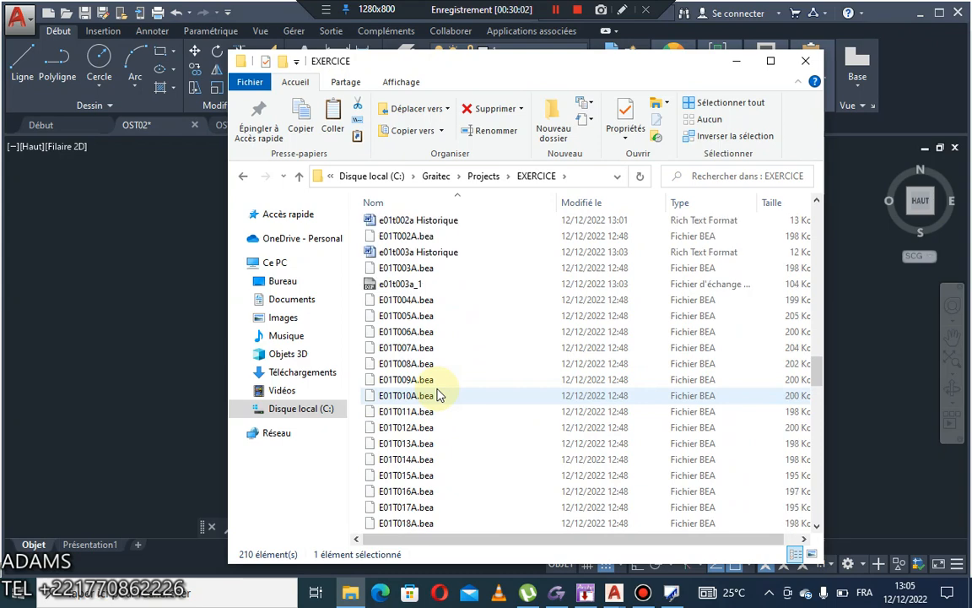
{"action": "scroll", "coordinate": [438, 396], "scroll_direction": "down", "scroll_amount": 5}
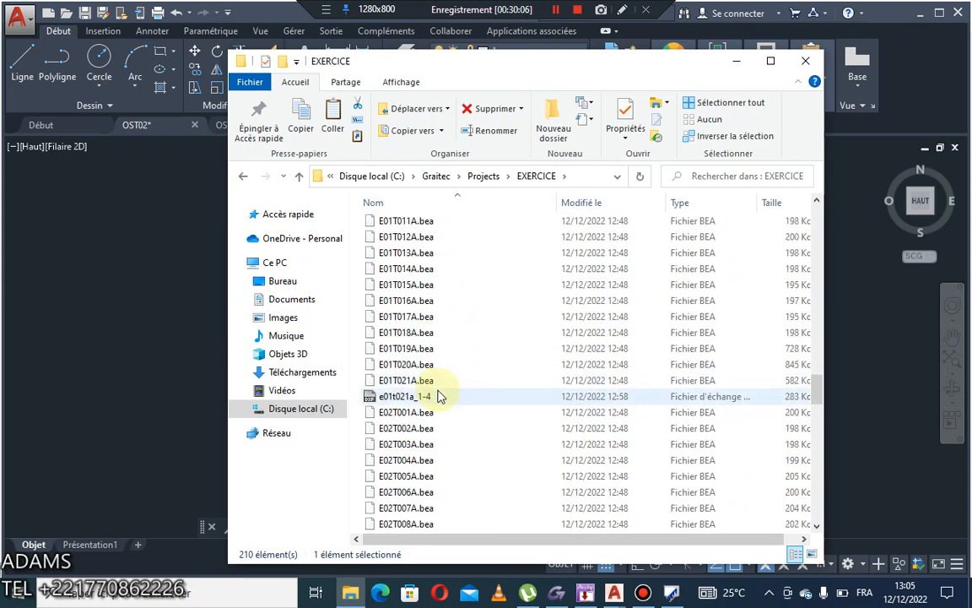
{"action": "left_click", "coordinate": [422, 401]}
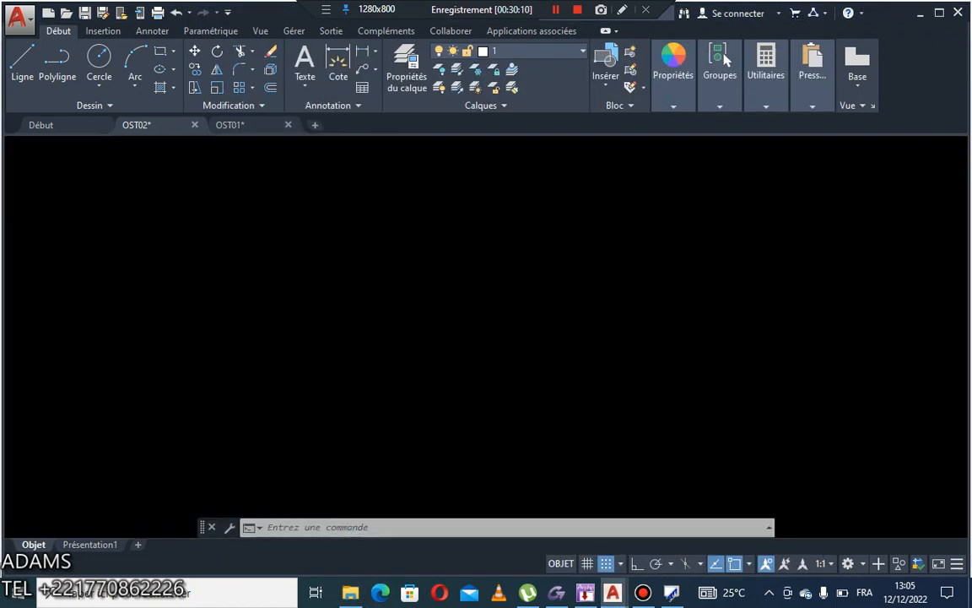
{"action": "scroll", "coordinate": [506, 295], "scroll_direction": "down", "scroll_amount": 2}
{"action": "scroll", "coordinate": [505, 295], "scroll_direction": "down", "scroll_amount": 6}
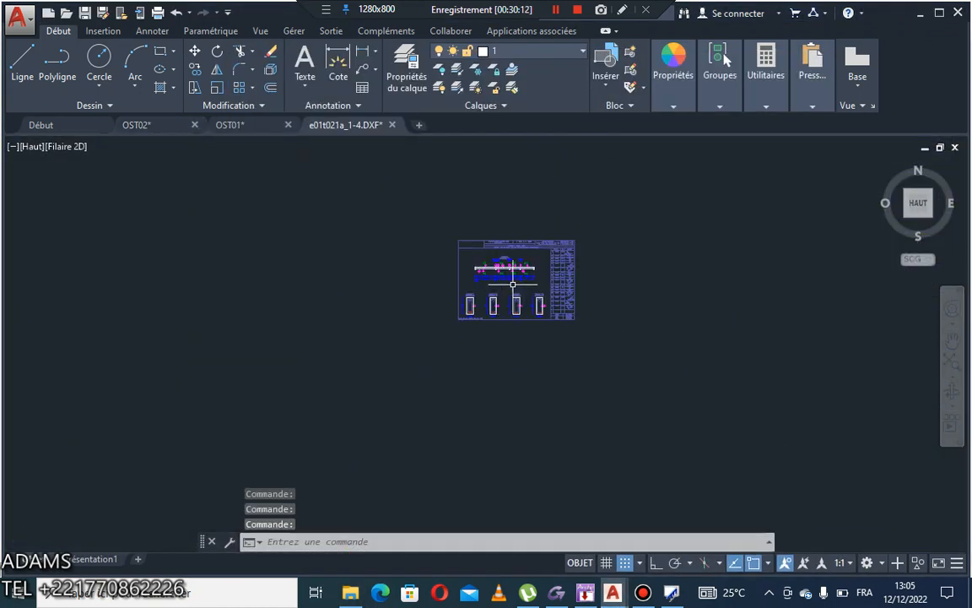
{"action": "scroll", "coordinate": [514, 242], "scroll_direction": "up", "scroll_amount": 5}
{"action": "scroll", "coordinate": [339, 243], "scroll_direction": "down", "scroll_amount": 3}
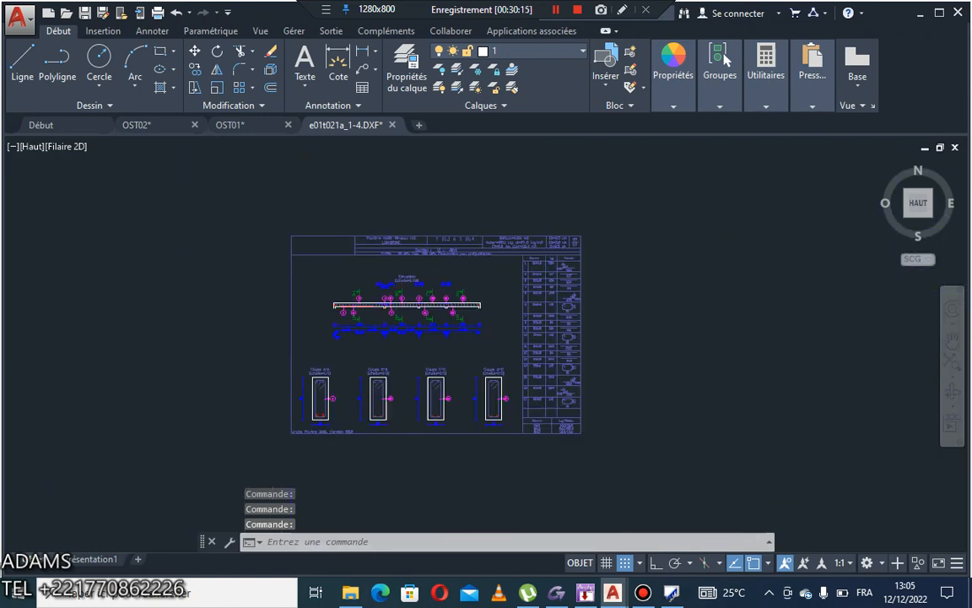
Step: Choose layer 0 as the current layer of the e01t021a_1-4 beam drawing
{"action": "left_click", "coordinate": [557, 176]}
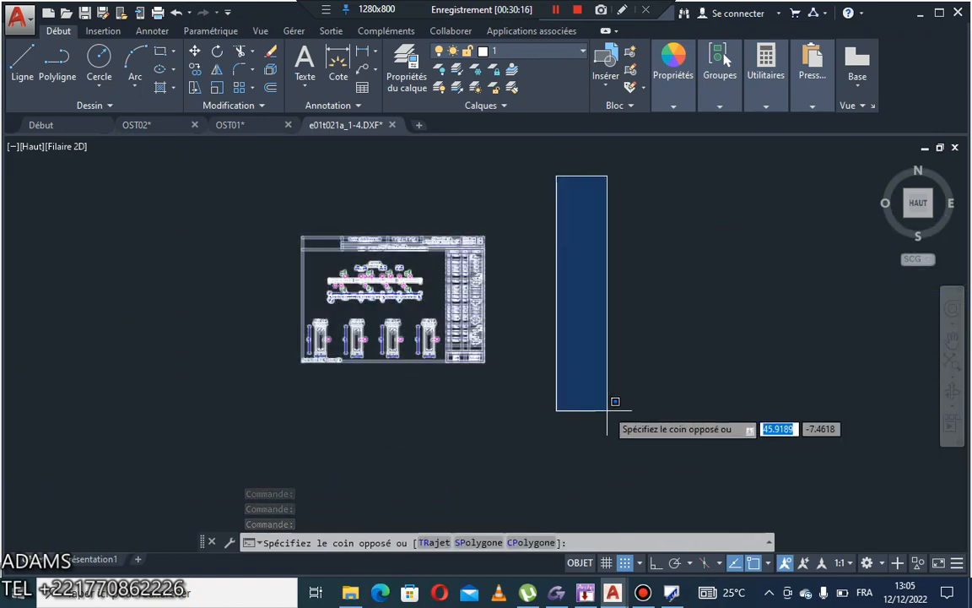
{"action": "left_click", "coordinate": [553, 57]}
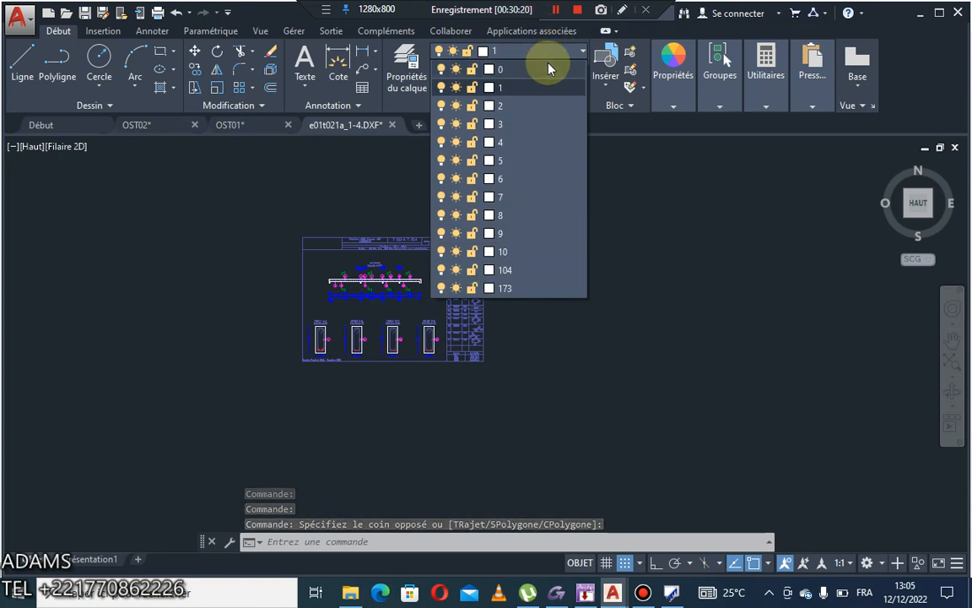
{"action": "left_click", "coordinate": [519, 68]}
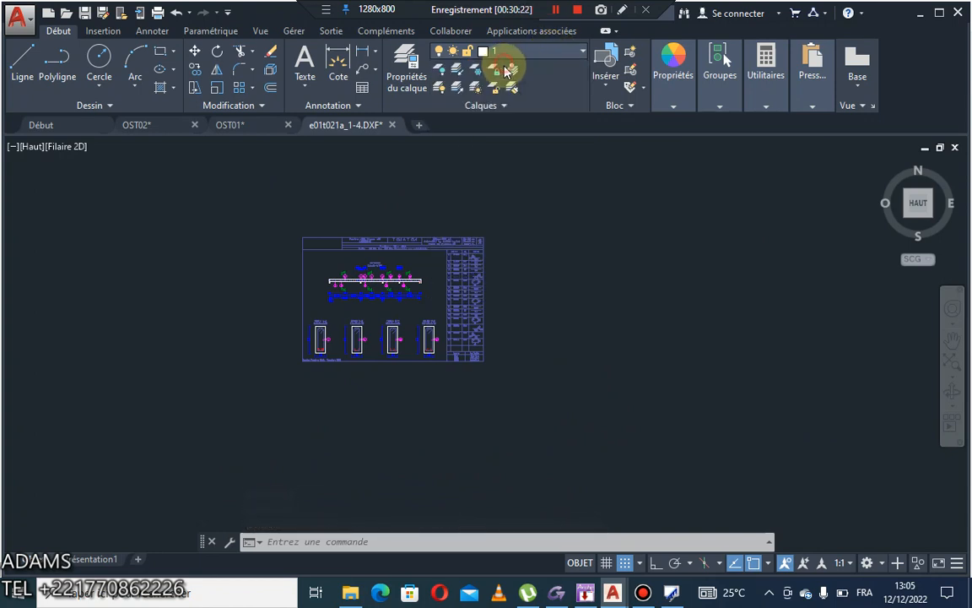
Step: Review the drawing's layers in the layer properties manager and check the colour of layer 1, accepting white (blanc)
{"action": "left_click", "coordinate": [532, 51]}
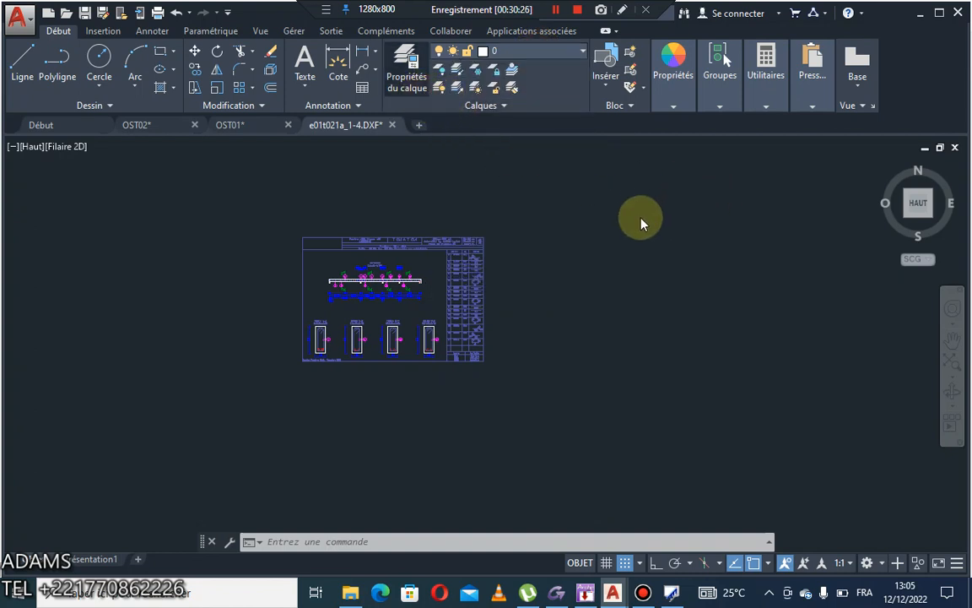
{"action": "type", "text": "la"}
{"action": "key", "text": "Return"}
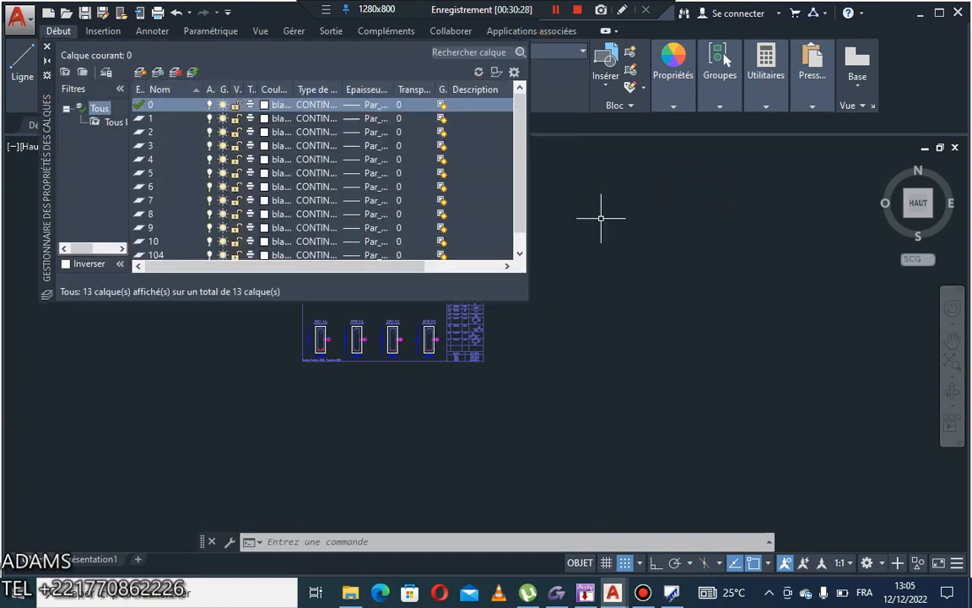
{"action": "scroll", "coordinate": [355, 192], "scroll_direction": "up", "scroll_amount": 1}
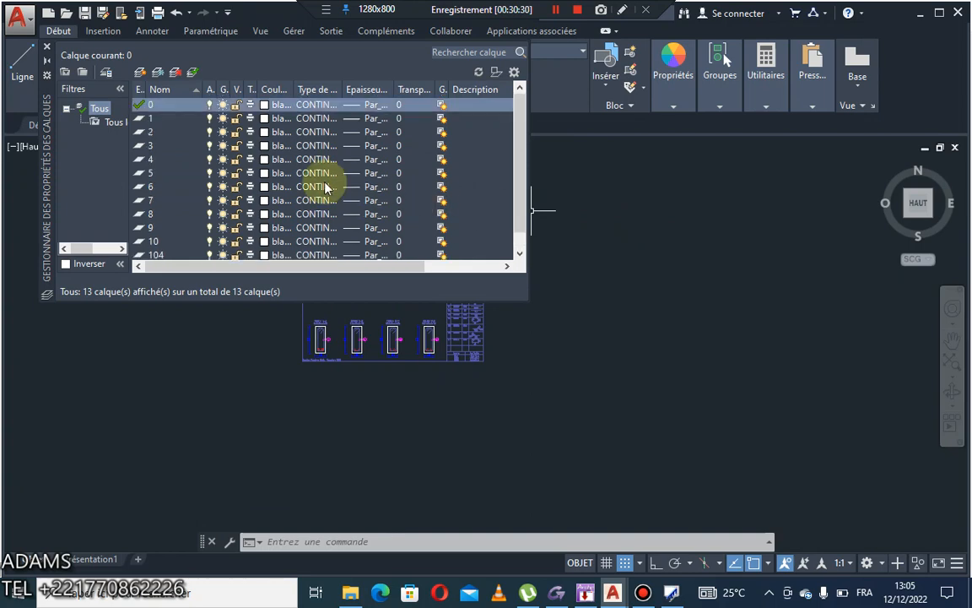
{"action": "left_click", "coordinate": [283, 121]}
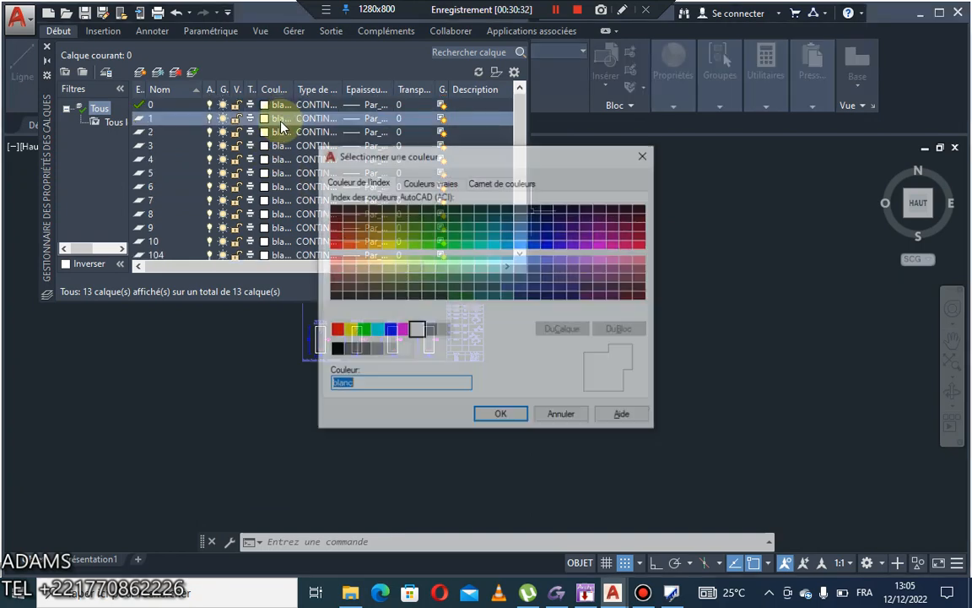
{"action": "left_click", "coordinate": [503, 417]}
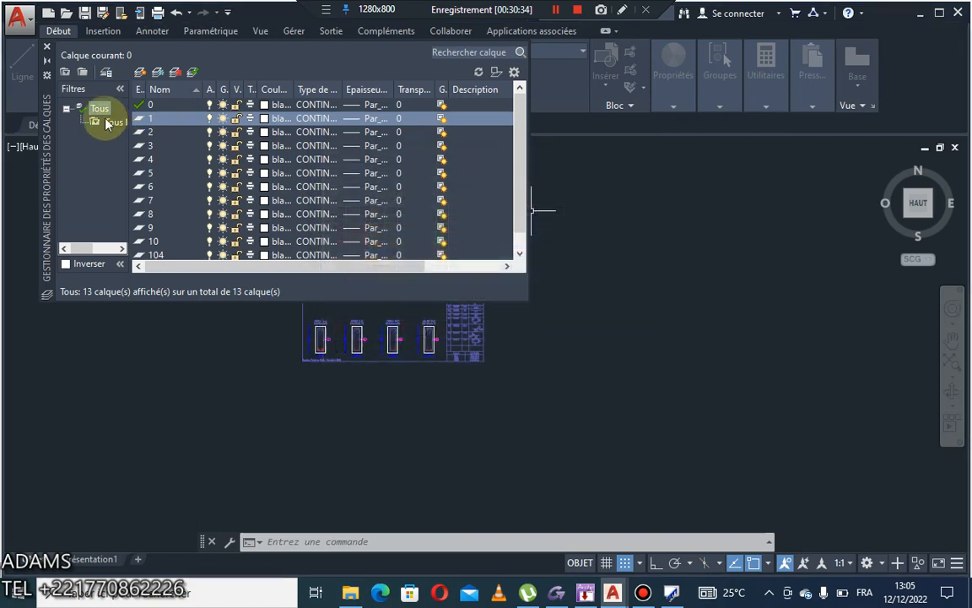
{"action": "left_click", "coordinate": [46, 46]}
Step: Select the entire beam drawing and move all of its objects to layer 3
{"action": "left_click", "coordinate": [584, 290]}
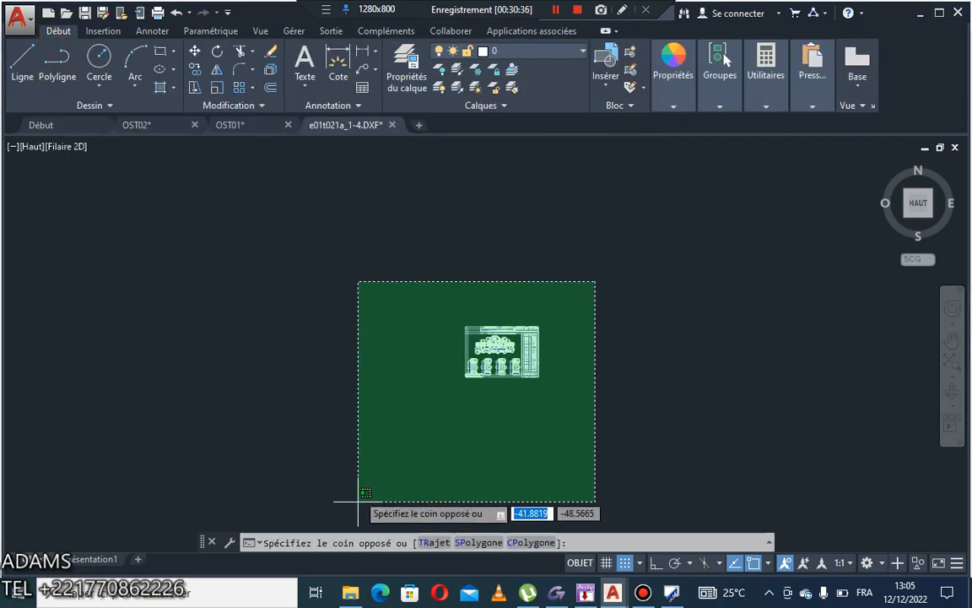
{"action": "left_click", "coordinate": [407, 438]}
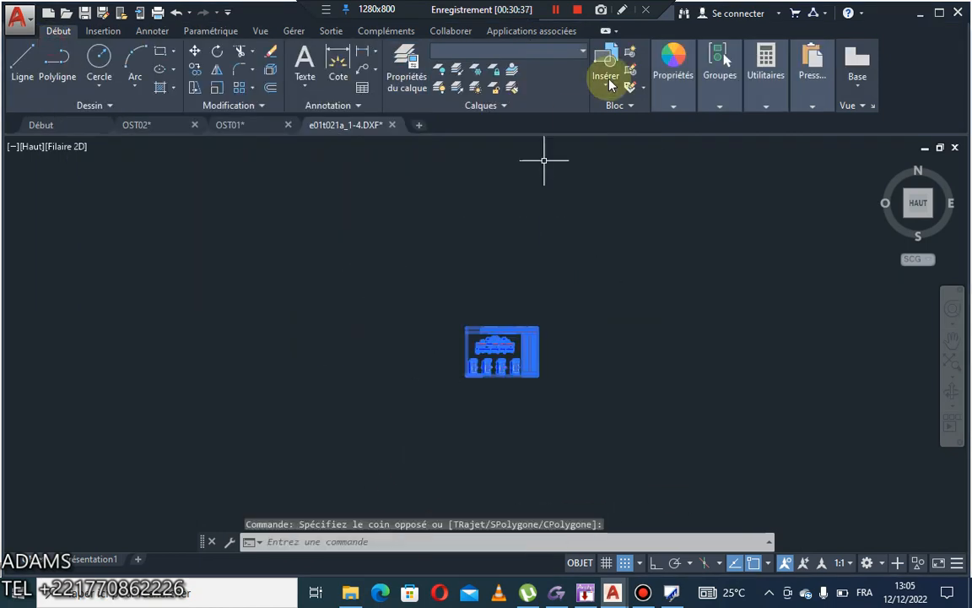
{"action": "left_click", "coordinate": [568, 54]}
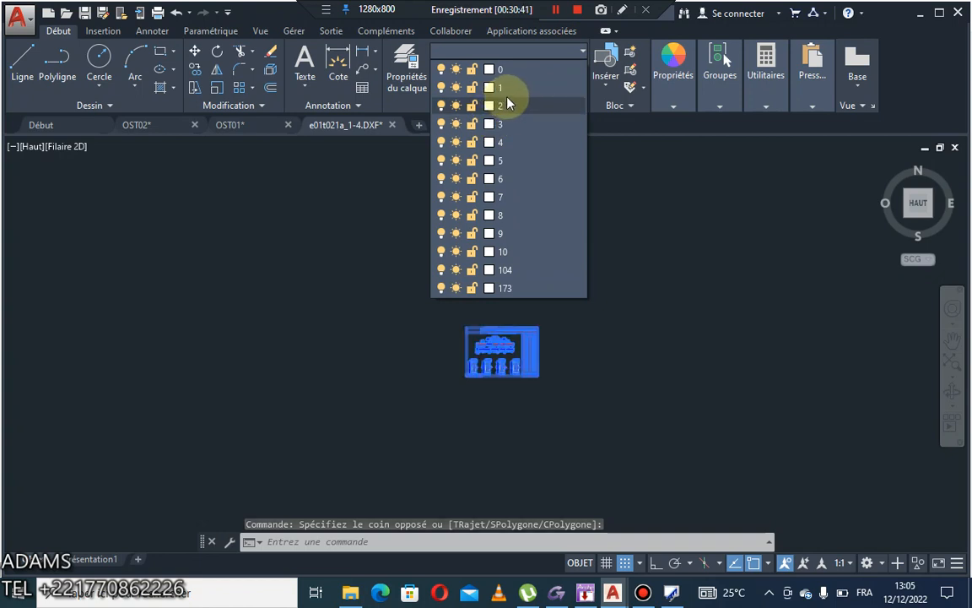
{"action": "left_click", "coordinate": [503, 105]}
{"action": "left_click", "coordinate": [673, 105]}
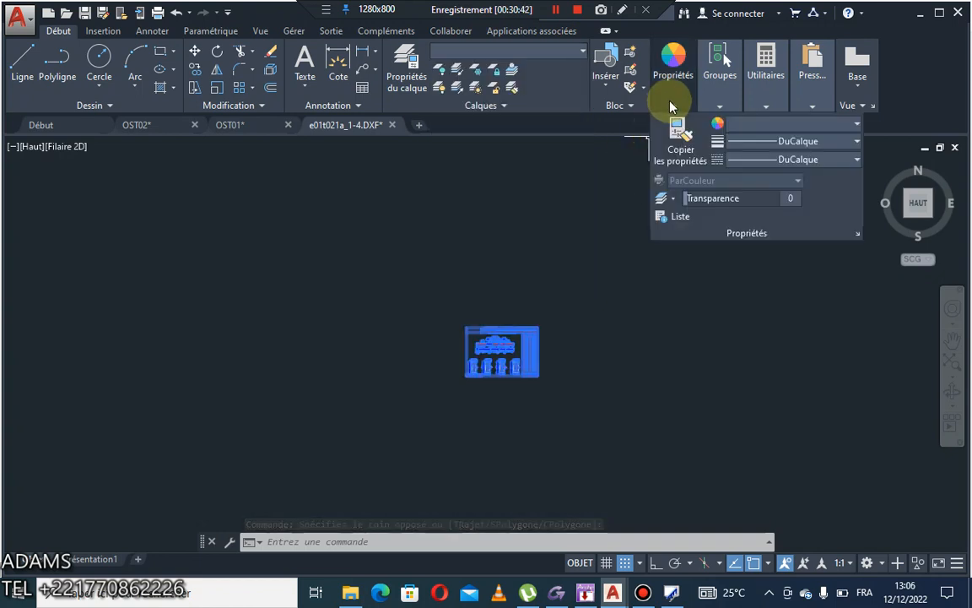
{"action": "left_click", "coordinate": [573, 55]}
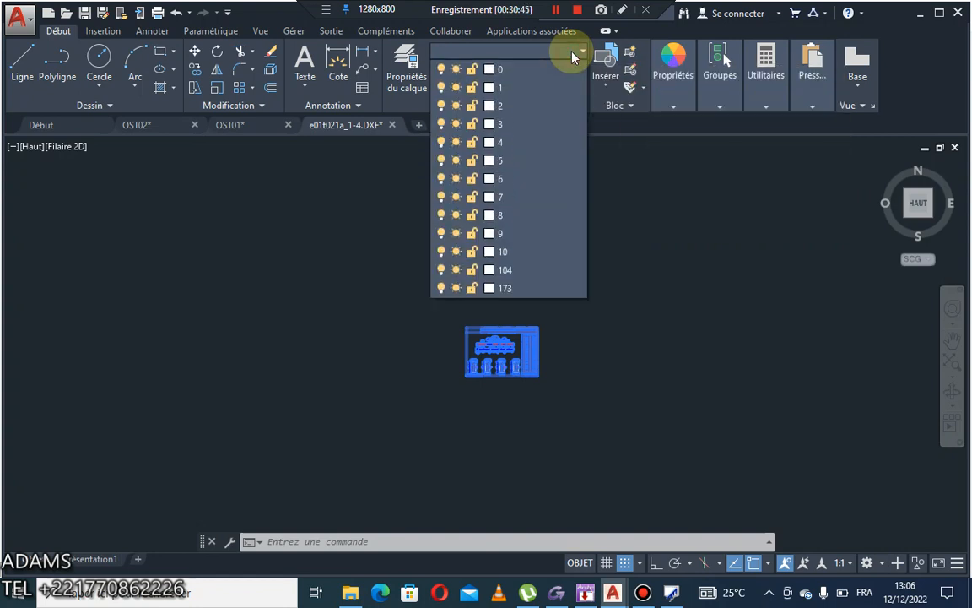
{"action": "left_click", "coordinate": [512, 124]}
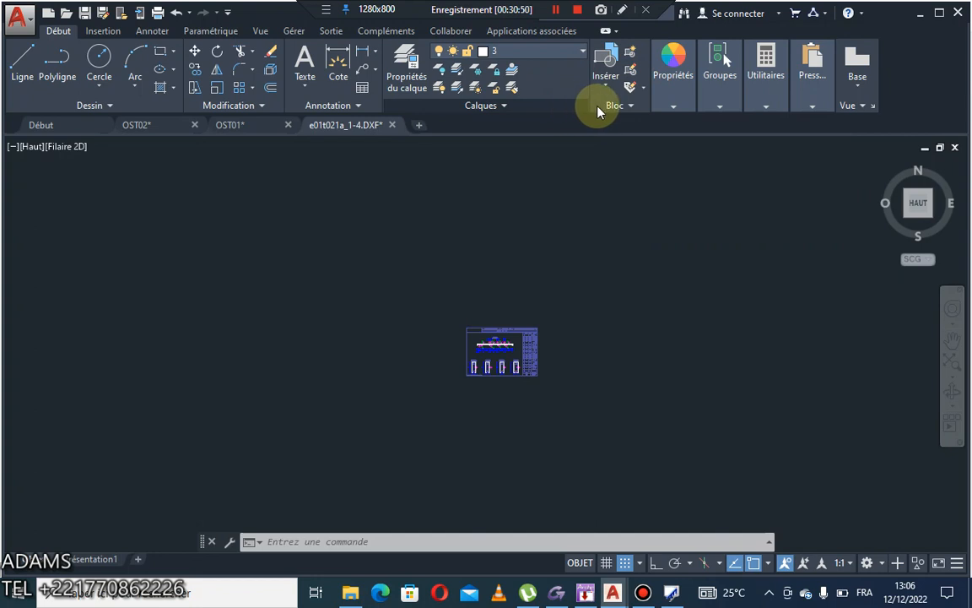
Step: Set the object colour of the whole selected beam drawing to DuCalque and clear the selection
{"action": "left_click", "coordinate": [629, 106]}
{"action": "left_click", "coordinate": [670, 93]}
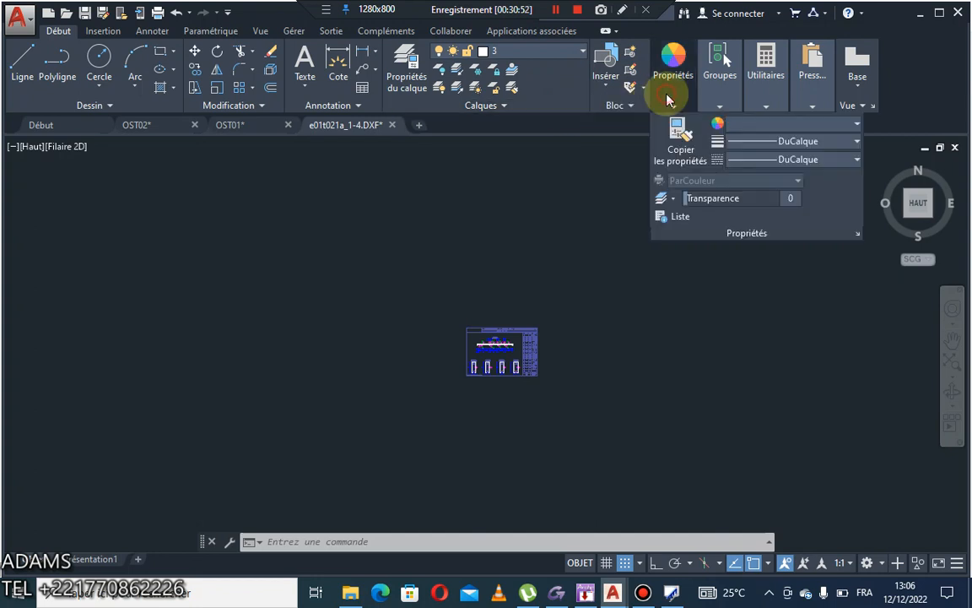
{"action": "left_click", "coordinate": [810, 126]}
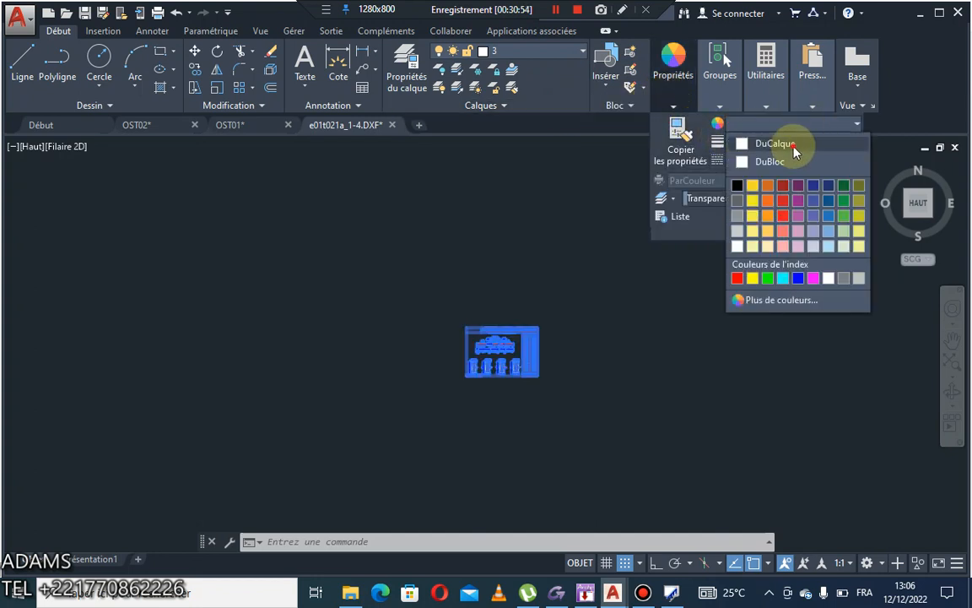
{"action": "left_click", "coordinate": [792, 145]}
{"action": "left_click", "coordinate": [701, 346]}
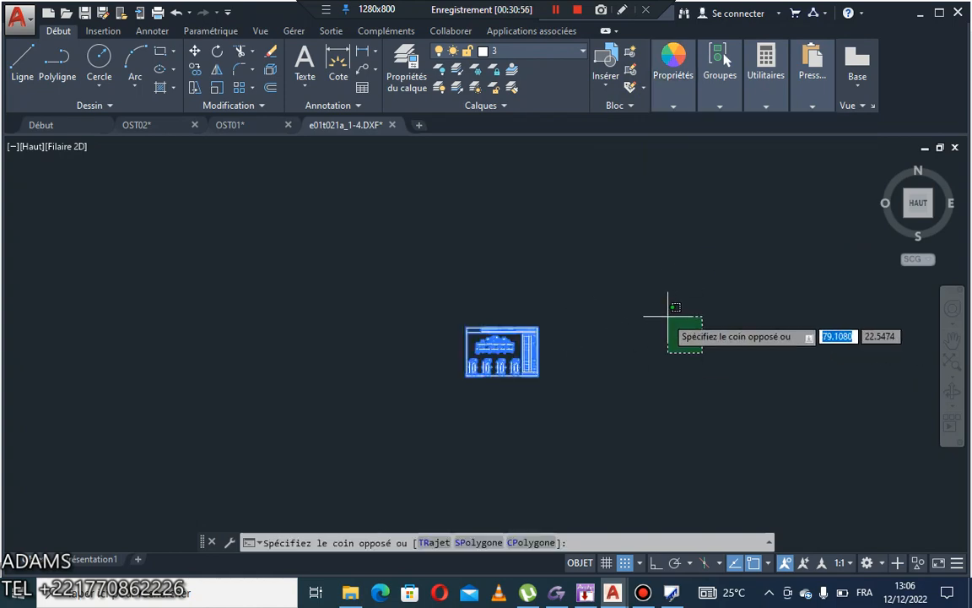
{"action": "left_click", "coordinate": [621, 336]}
{"action": "scroll", "coordinate": [579, 370], "scroll_direction": "up", "scroll_amount": 5}
{"action": "middle_click_drag", "start_coordinate": [475, 353], "coordinate": [490, 355]}
{"action": "key", "text": "Escape"}
Step: Select a "35" dimension text above the beam elevation and extend the selection to all similar texts with SELECTSIMILAR
{"action": "scroll", "coordinate": [275, 275], "scroll_direction": "up", "scroll_amount": 6}
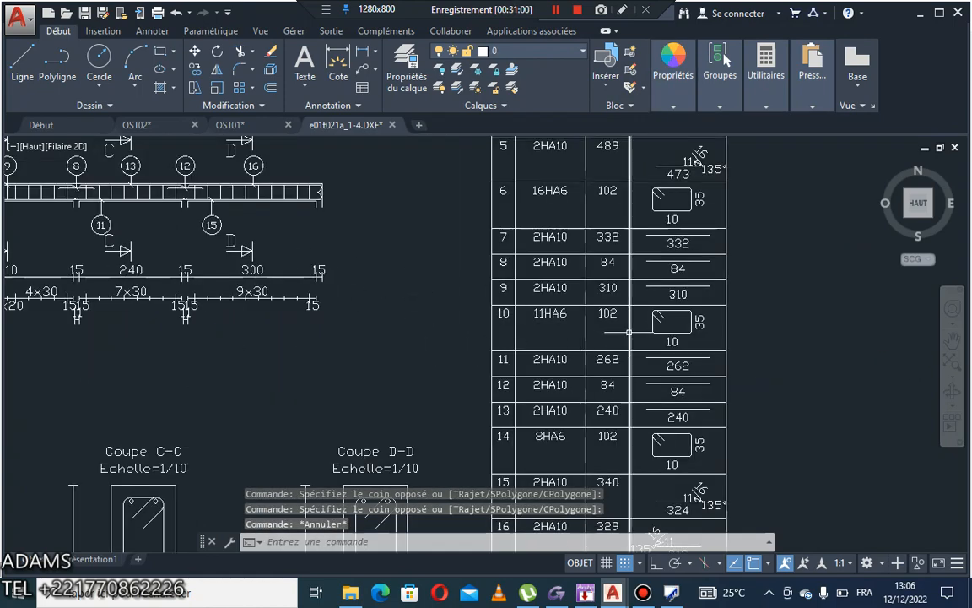
{"action": "scroll", "coordinate": [713, 313], "scroll_direction": "down", "scroll_amount": 4}
{"action": "scroll", "coordinate": [404, 220], "scroll_direction": "up", "scroll_amount": 4}
{"action": "scroll", "coordinate": [514, 315], "scroll_direction": "down", "scroll_amount": 7}
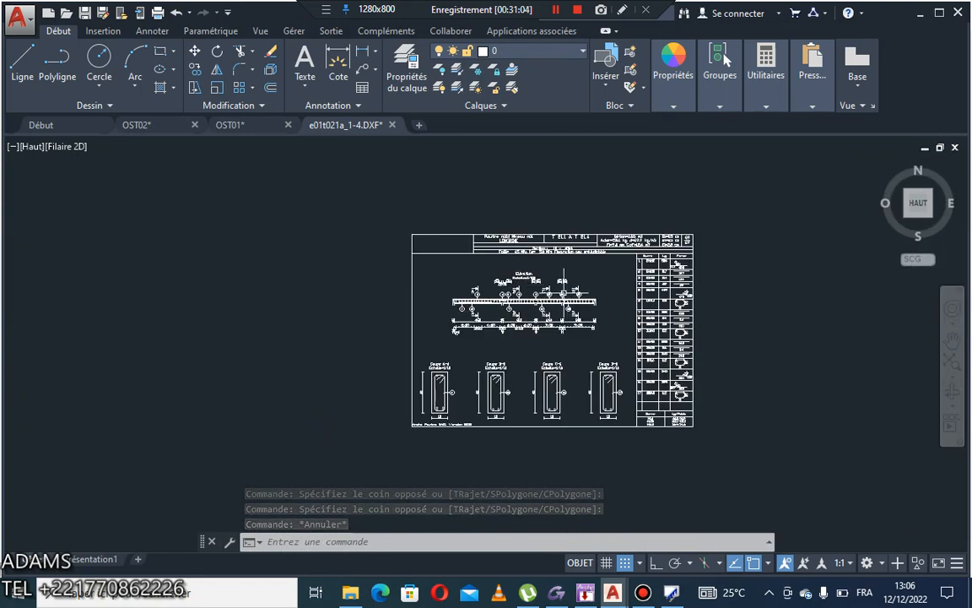
{"action": "scroll", "coordinate": [565, 261], "scroll_direction": "up", "scroll_amount": 5}
{"action": "left_click", "coordinate": [571, 161]}
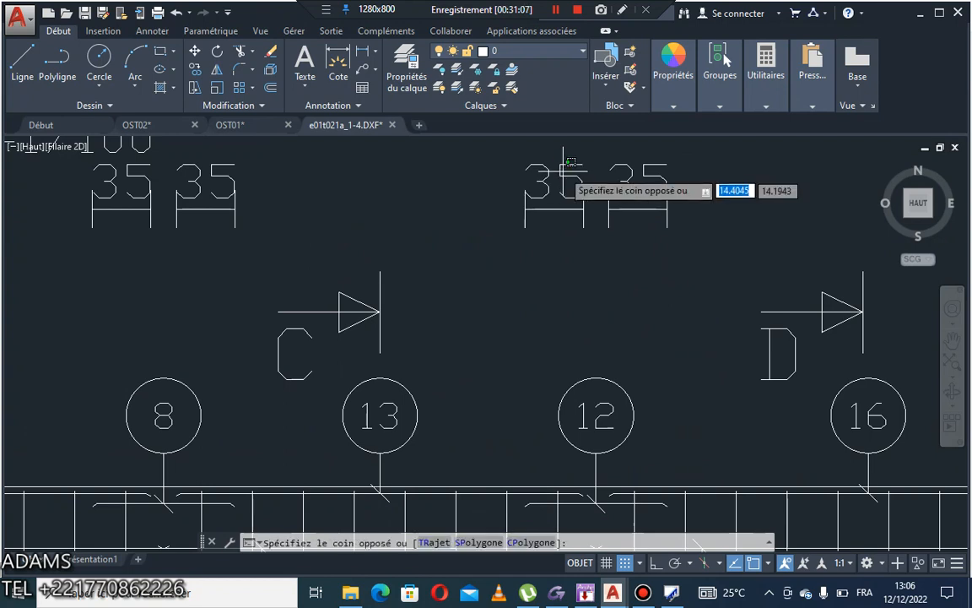
{"action": "left_click", "coordinate": [525, 194]}
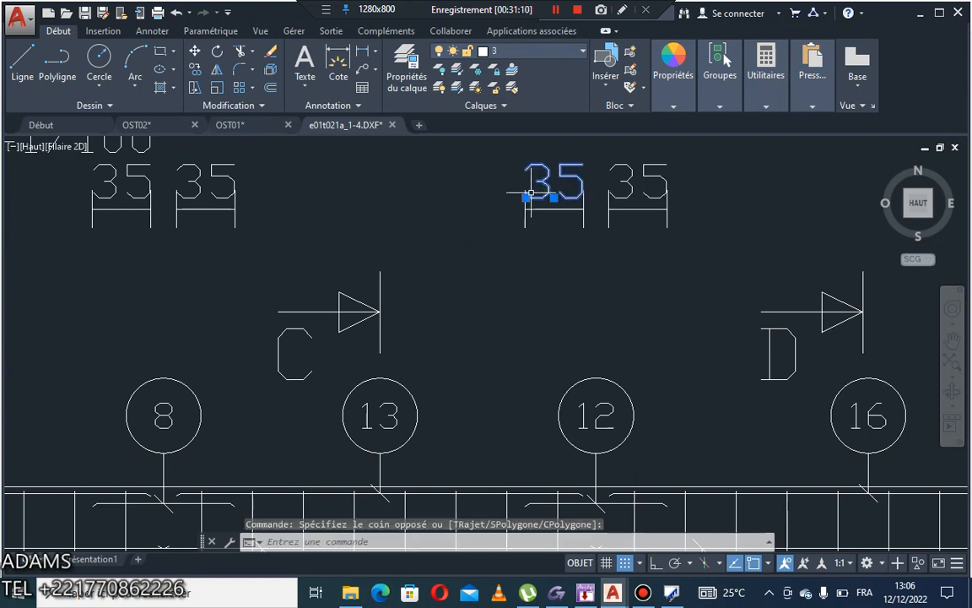
{"action": "type", "text": "SE"}
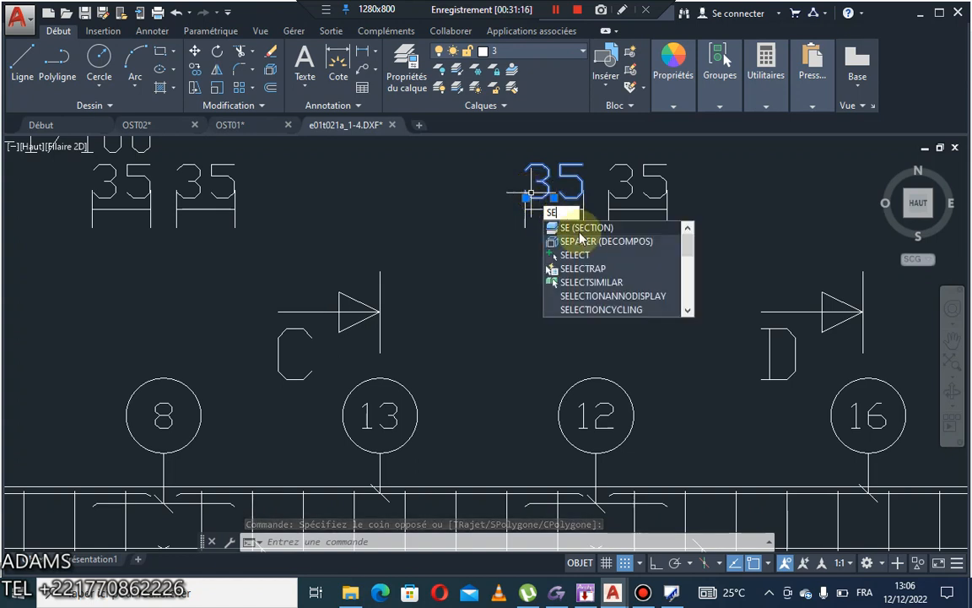
{"action": "left_click", "coordinate": [634, 287]}
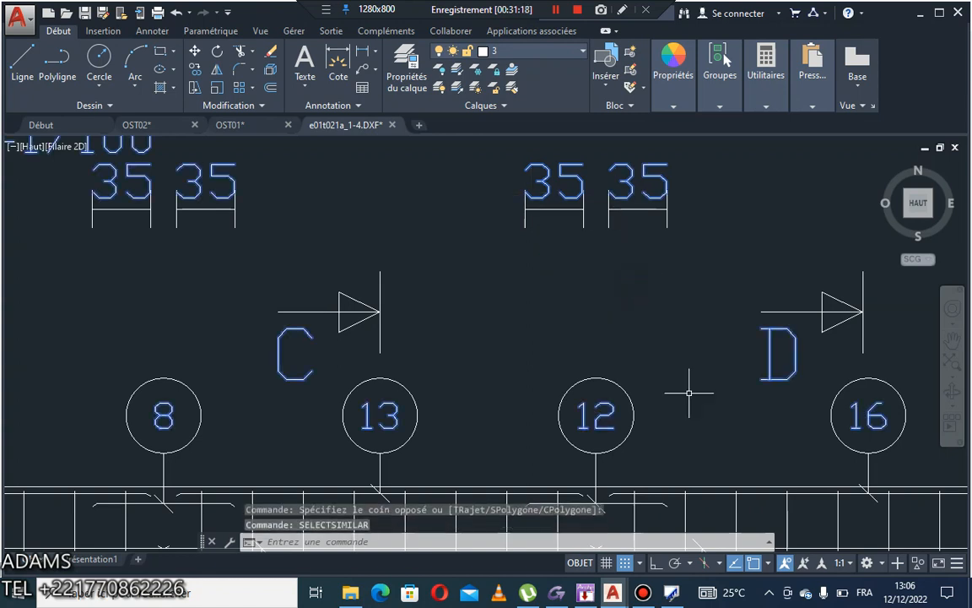
{"action": "left_click", "coordinate": [152, 32]}
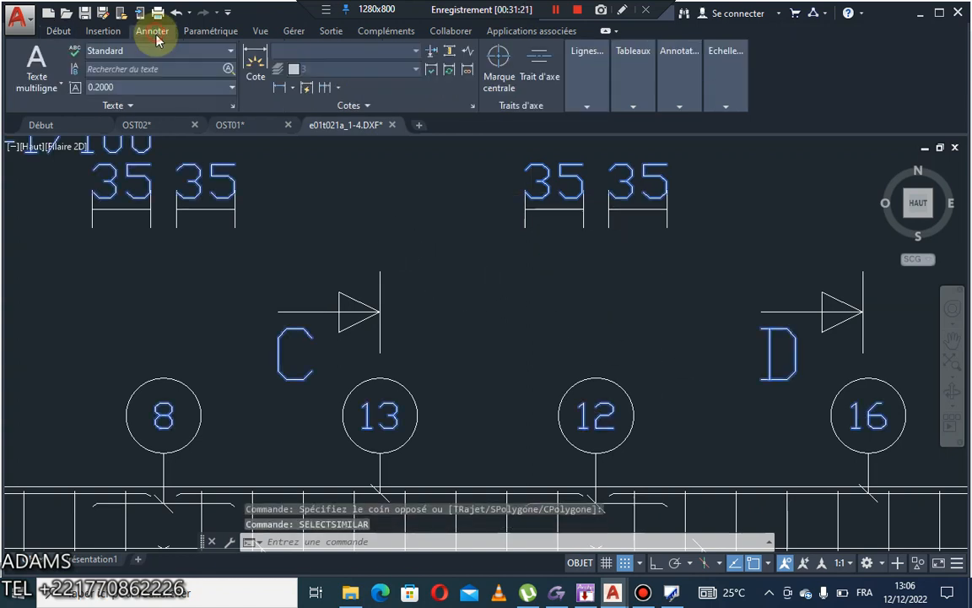
{"action": "left_click", "coordinate": [233, 106]}
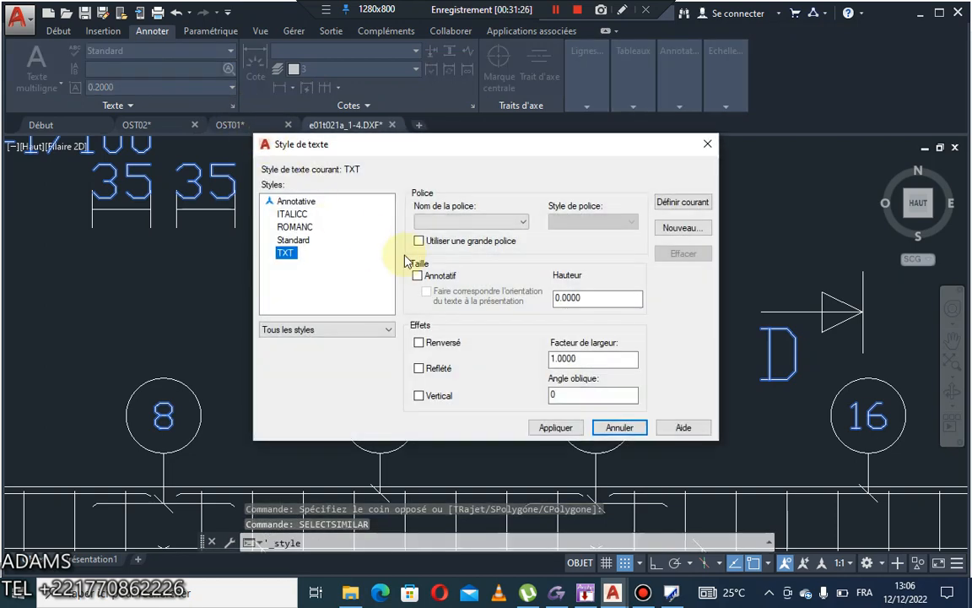
{"action": "left_click", "coordinate": [496, 221]}
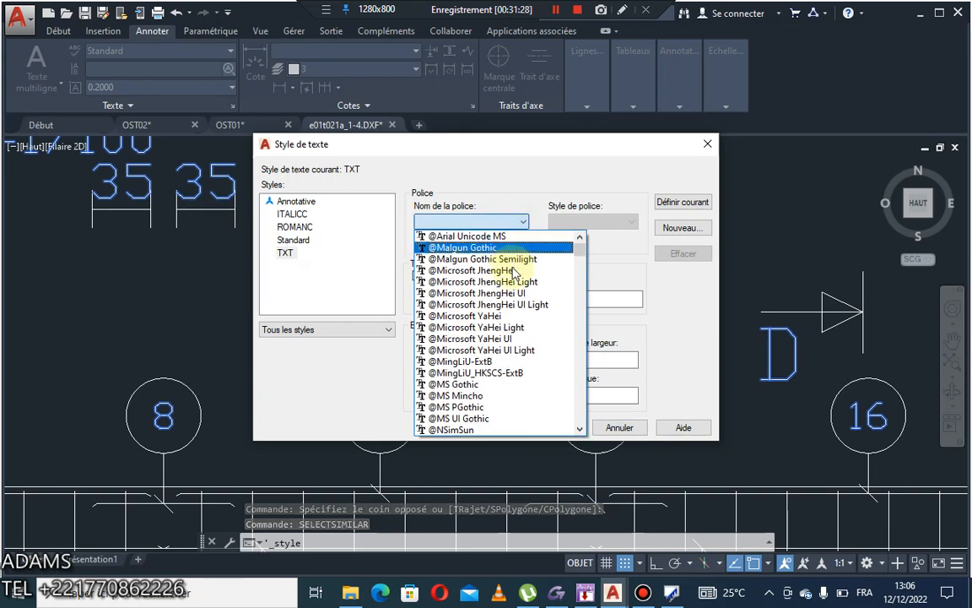
{"action": "scroll", "coordinate": [509, 278], "scroll_direction": "down", "scroll_amount": 3}
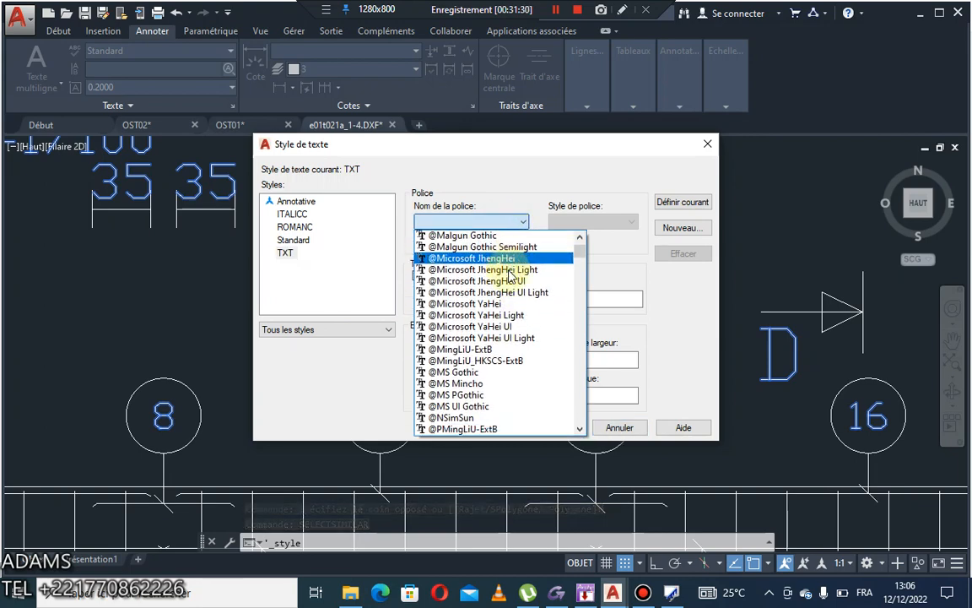
{"action": "scroll", "coordinate": [509, 277], "scroll_direction": "up", "scroll_amount": 3}
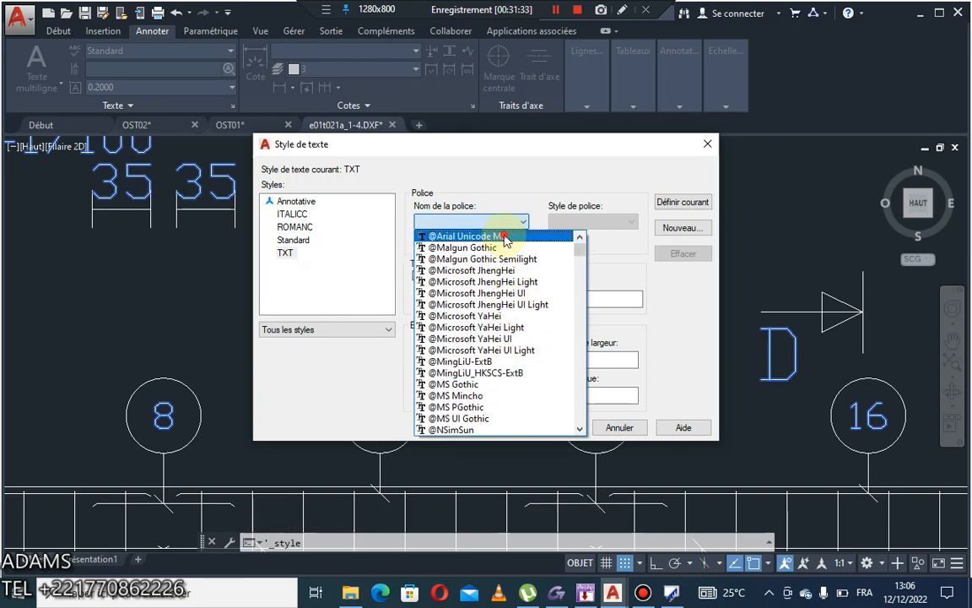
{"action": "left_click", "coordinate": [498, 236]}
{"action": "left_click", "coordinate": [549, 427]}
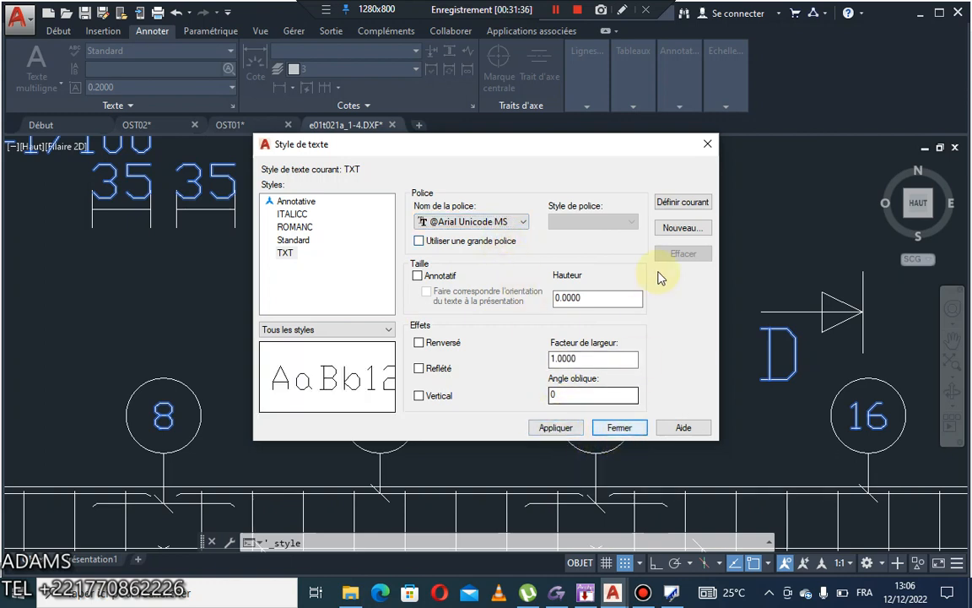
{"action": "left_click", "coordinate": [498, 222]}
{"action": "left_click", "coordinate": [495, 227]}
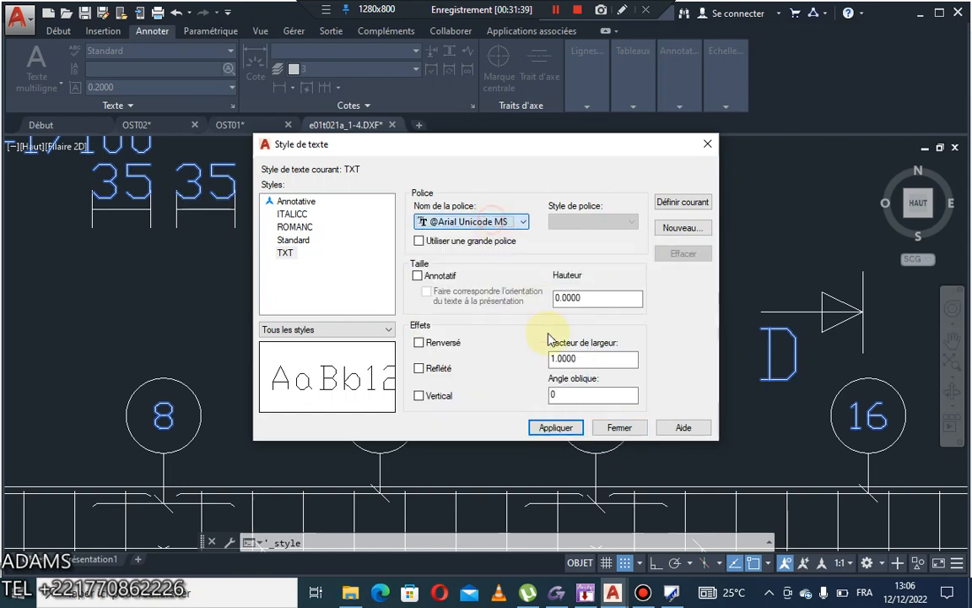
{"action": "left_click", "coordinate": [619, 427]}
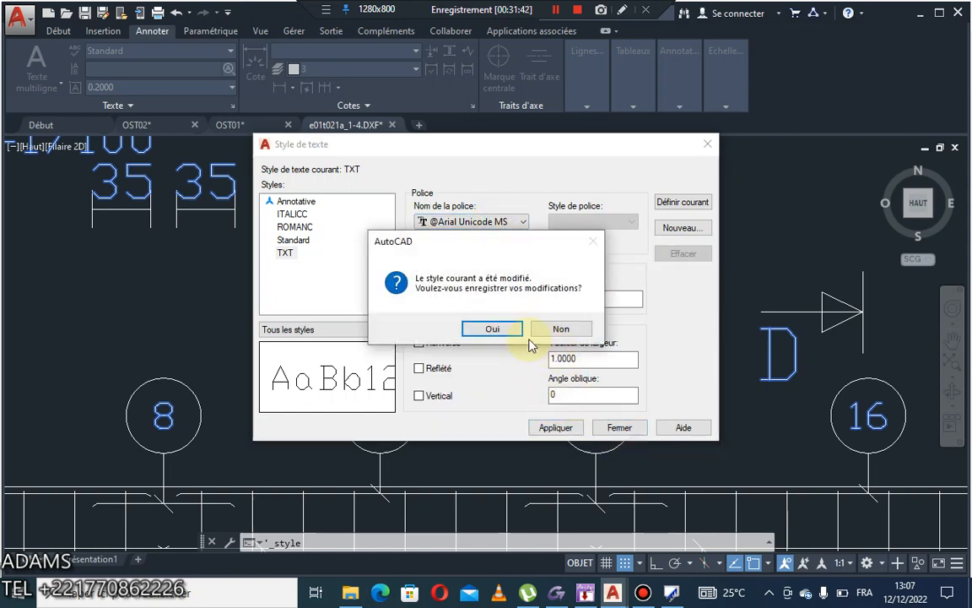
{"action": "left_click", "coordinate": [492, 329]}
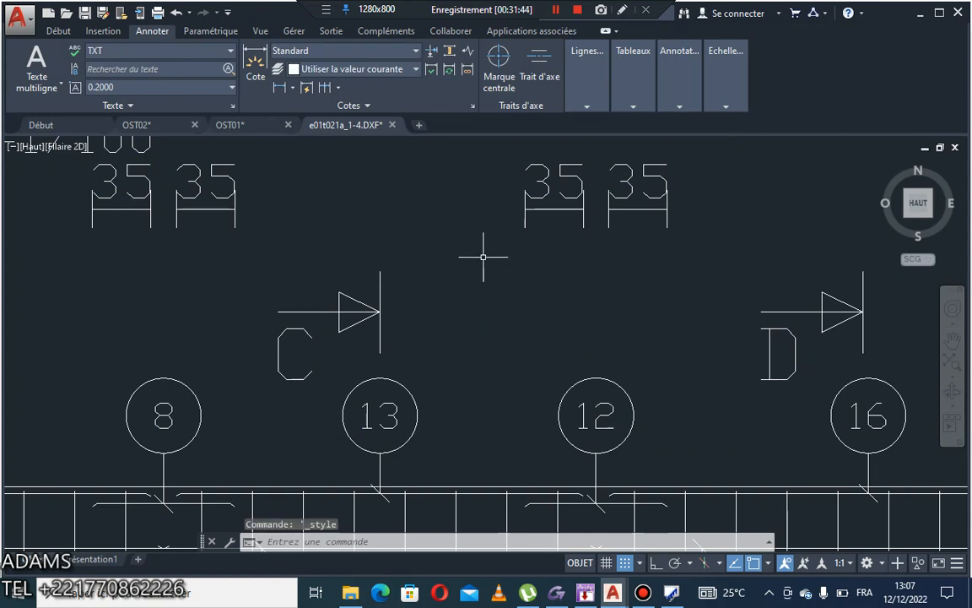
Step: Reselect the drawing's texts with SELECTSIMILAR, starting from one "35" dimension text
{"action": "left_click", "coordinate": [524, 179]}
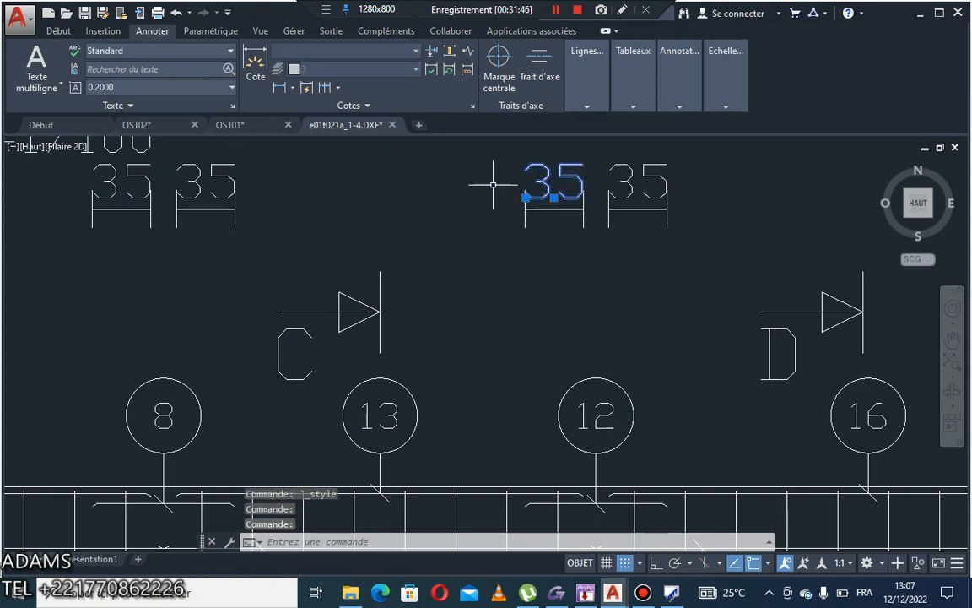
{"action": "type", "text": "SE"}
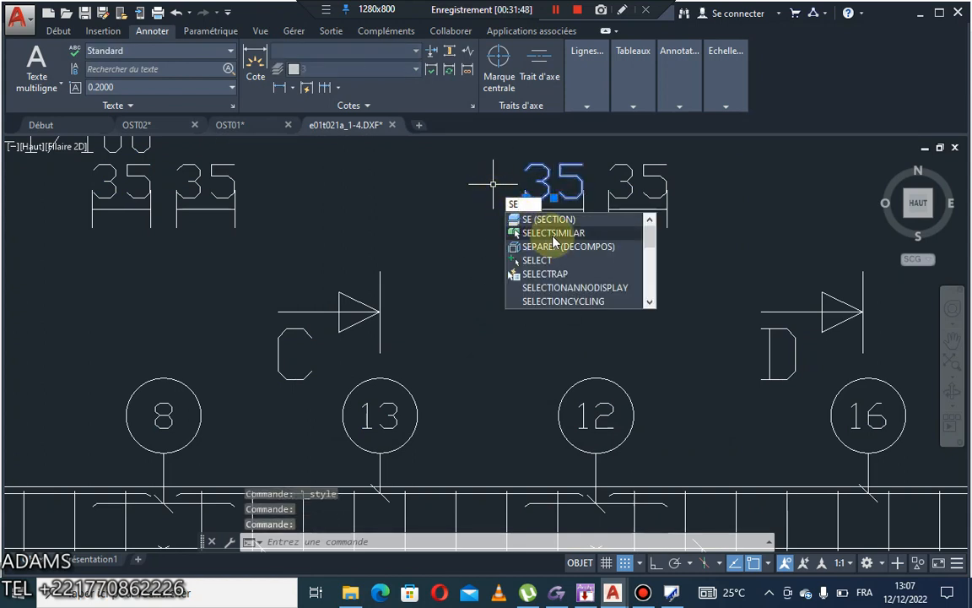
{"action": "left_click", "coordinate": [558, 236]}
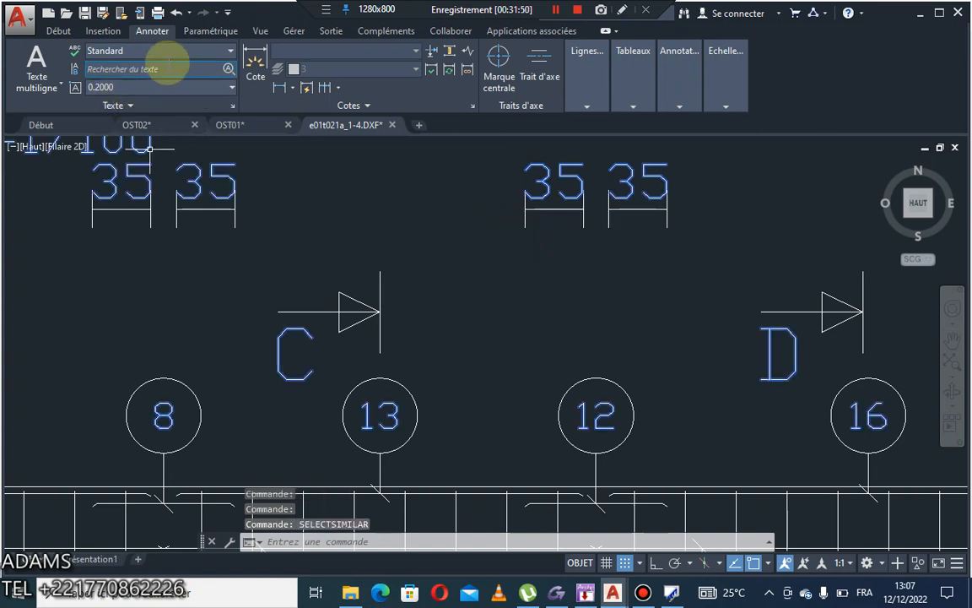
Step: Set the Standard text style's font to Times New Roman with the font style Gras, and apply the change
{"action": "left_click", "coordinate": [151, 51]}
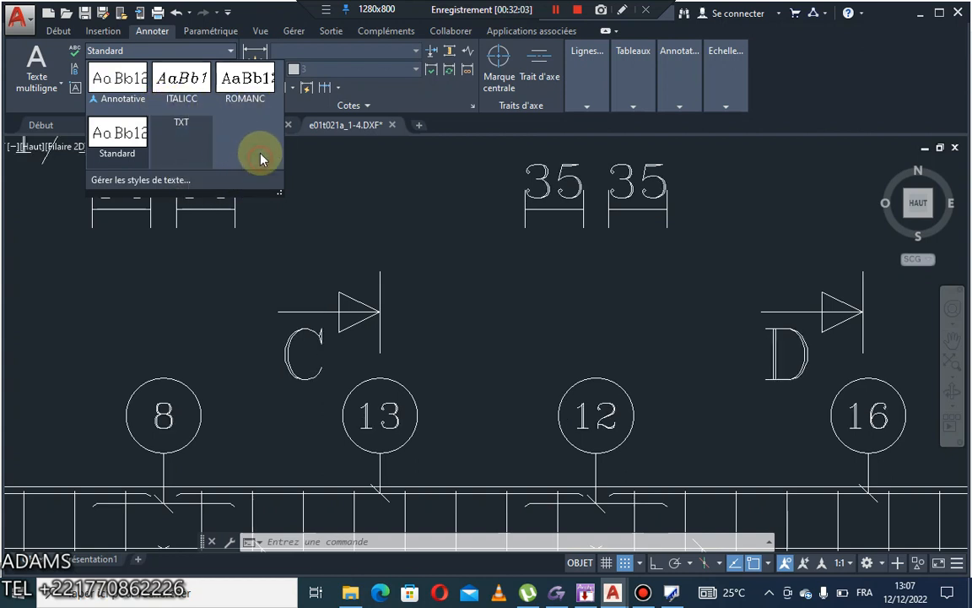
{"action": "left_click", "coordinate": [101, 95]}
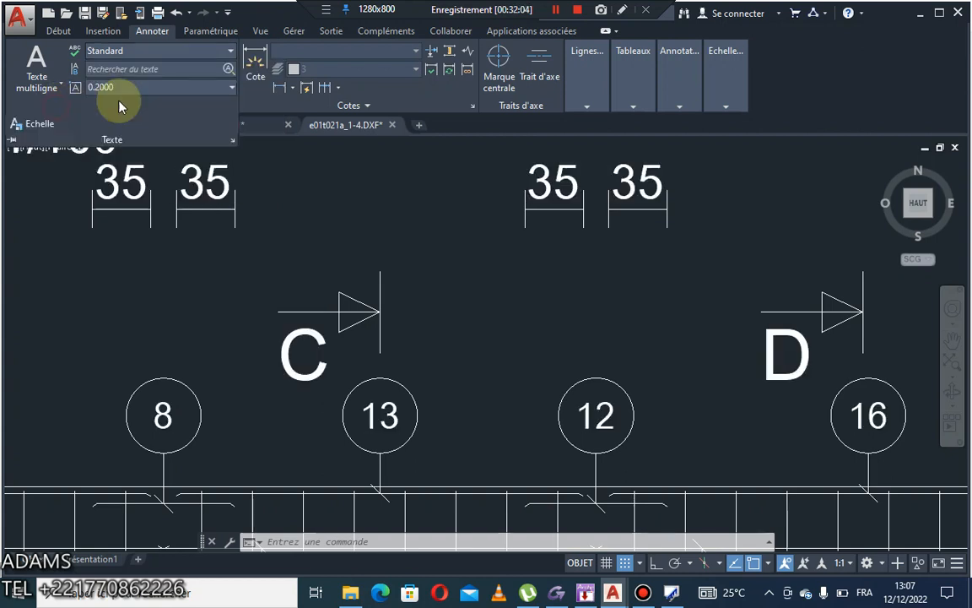
{"action": "left_click", "coordinate": [230, 139]}
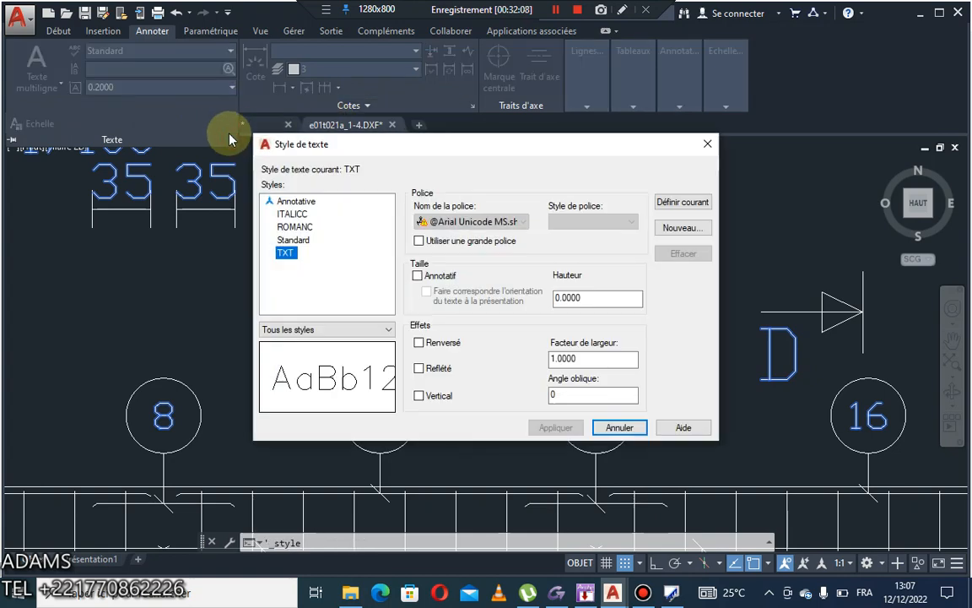
{"action": "left_click", "coordinate": [293, 239]}
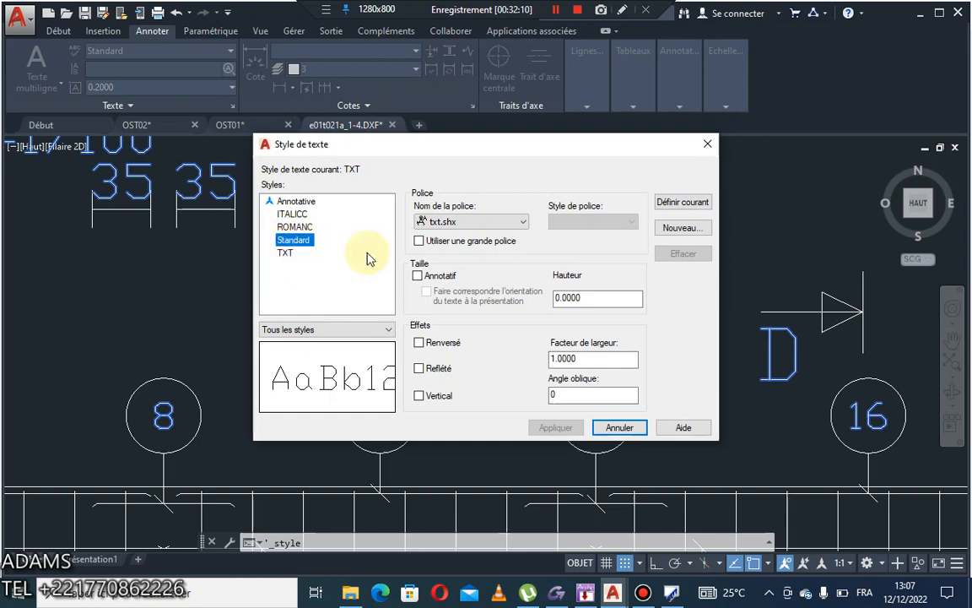
{"action": "left_click", "coordinate": [487, 222]}
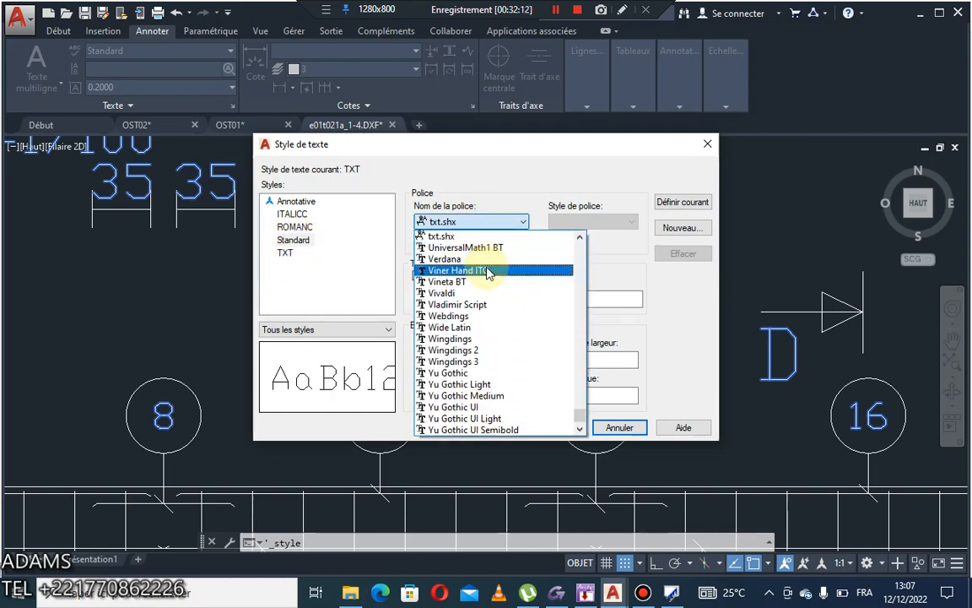
{"action": "scroll", "coordinate": [487, 272], "scroll_direction": "up", "scroll_amount": 5}
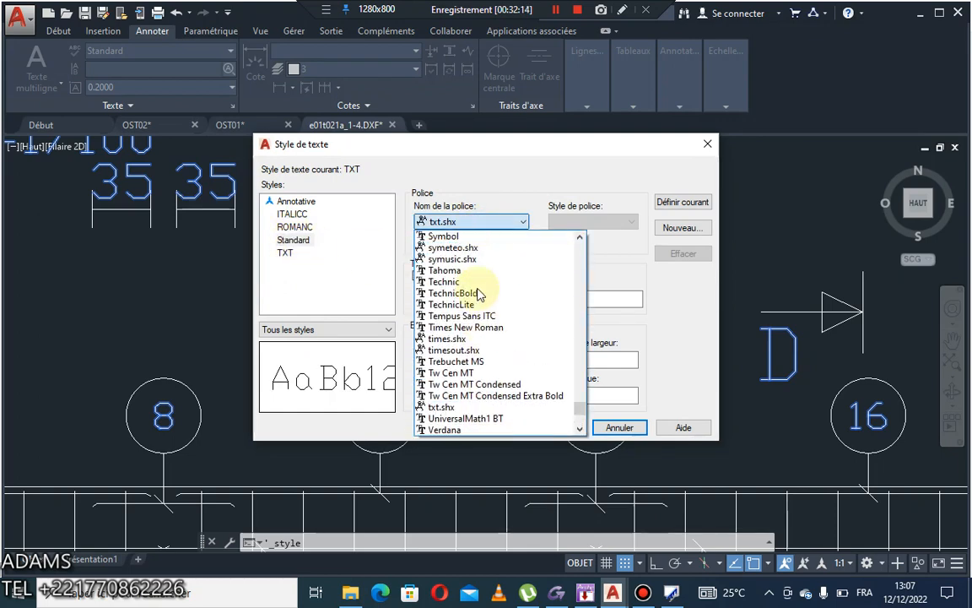
{"action": "left_click", "coordinate": [481, 327]}
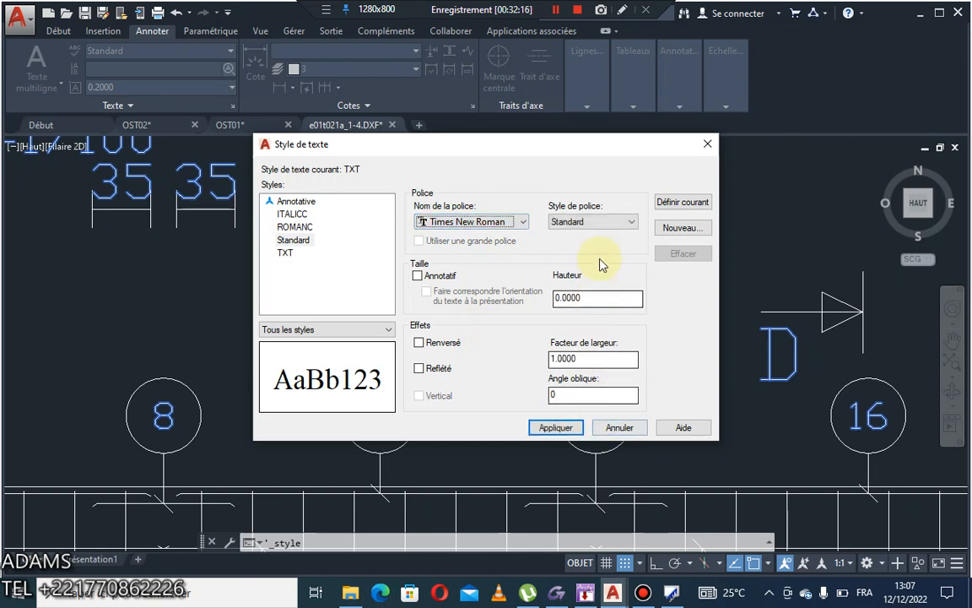
{"action": "left_click", "coordinate": [614, 222]}
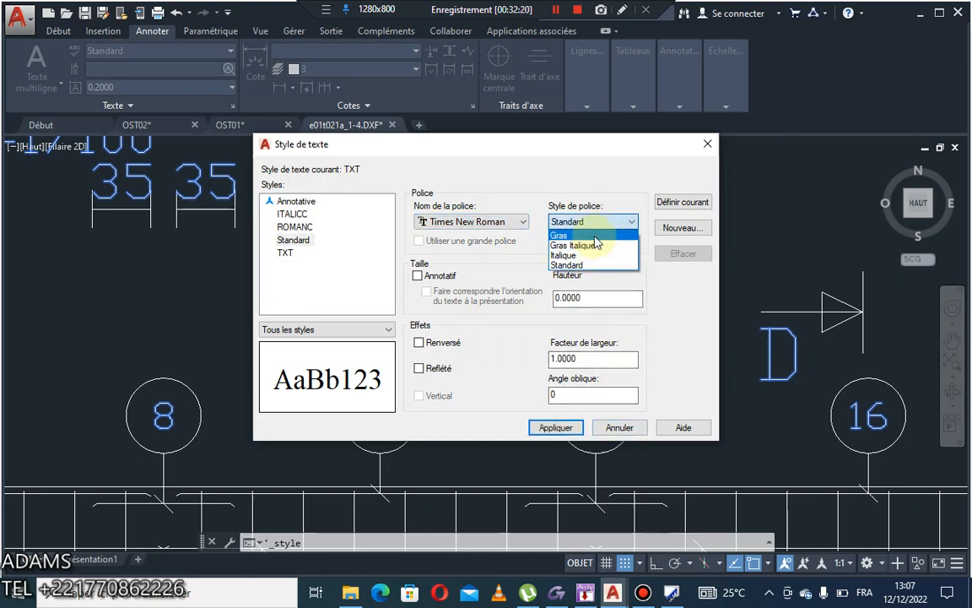
{"action": "left_click", "coordinate": [594, 235]}
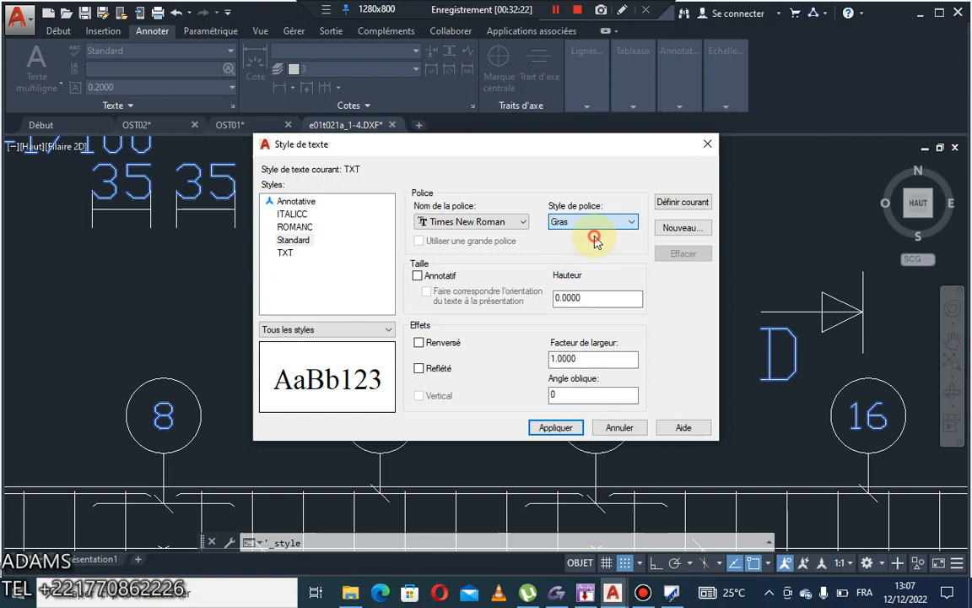
{"action": "left_click", "coordinate": [556, 427]}
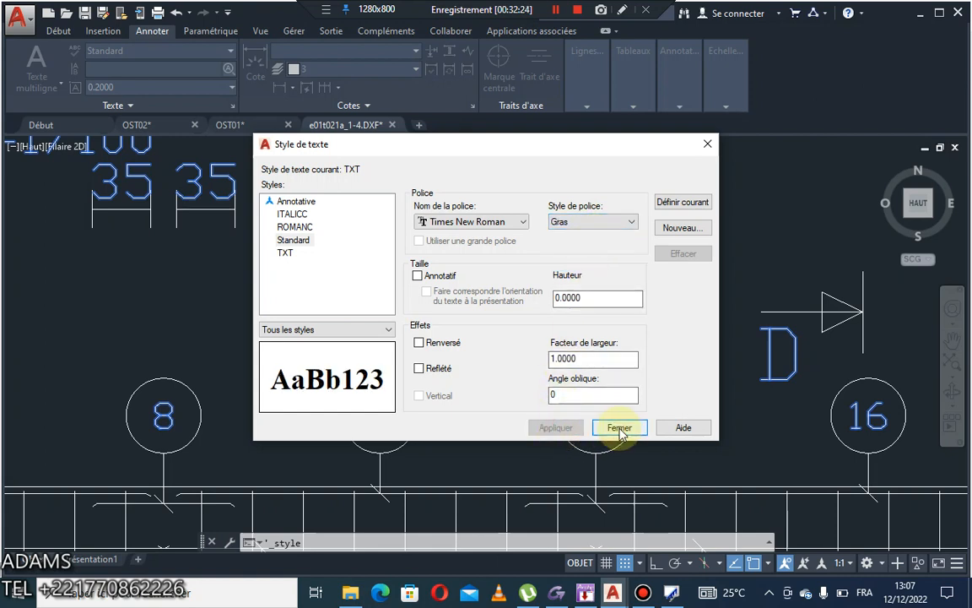
{"action": "left_click", "coordinate": [619, 428]}
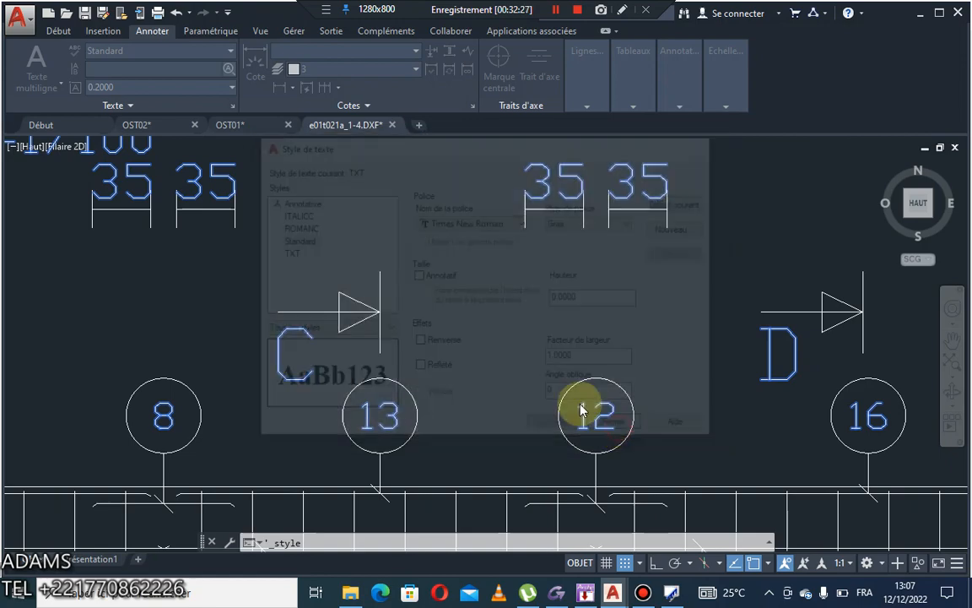
Step: Examine the texts of the whole beam sheet: the elevation, bar schedule, title block and cross-sections
{"action": "scroll", "coordinate": [567, 307], "scroll_direction": "down", "scroll_amount": 6}
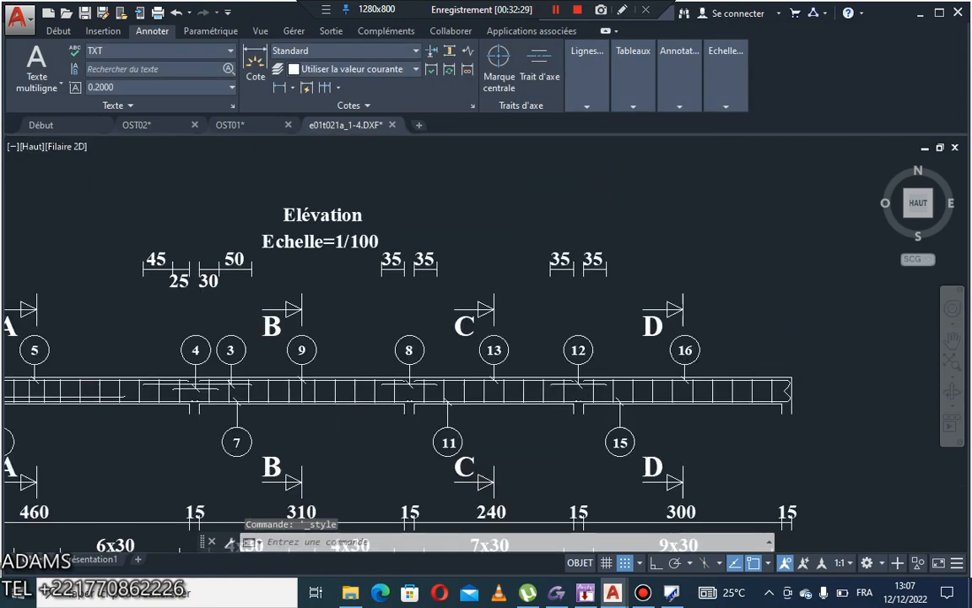
{"action": "scroll", "coordinate": [649, 279], "scroll_direction": "up", "scroll_amount": 8}
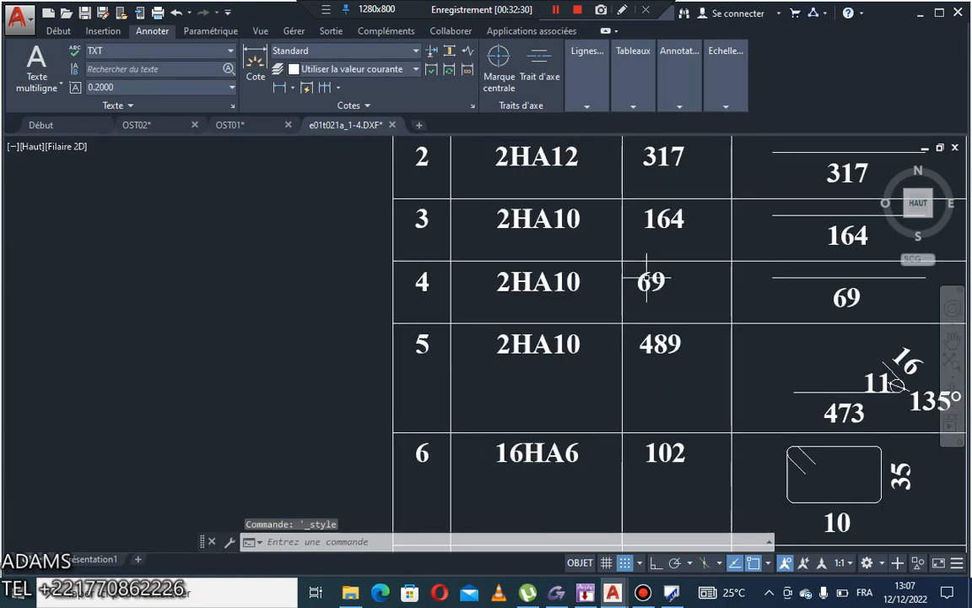
{"action": "scroll", "coordinate": [647, 280], "scroll_direction": "down", "scroll_amount": 6}
{"action": "scroll", "coordinate": [527, 324], "scroll_direction": "up", "scroll_amount": 6}
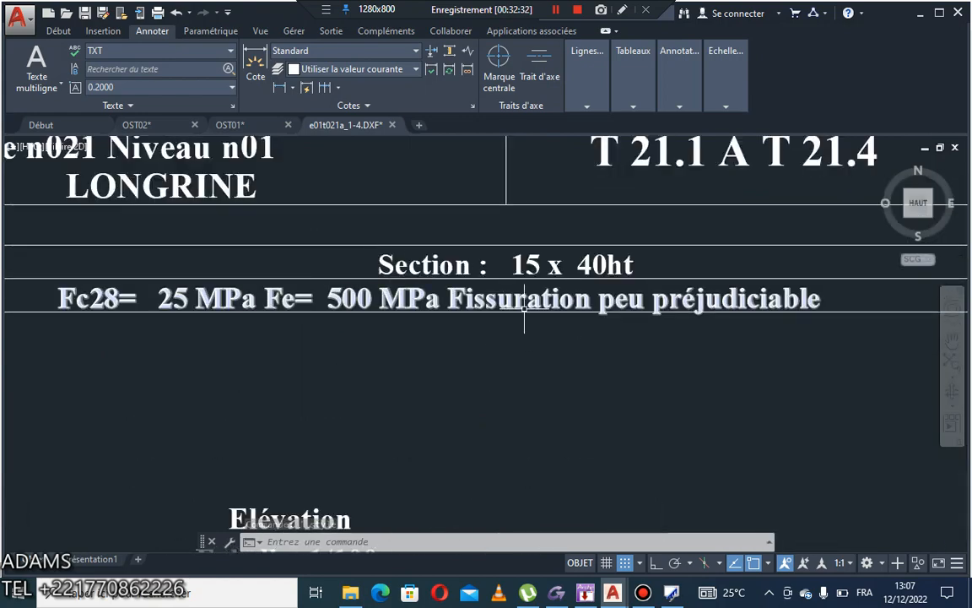
{"action": "scroll", "coordinate": [204, 277], "scroll_direction": "down", "scroll_amount": 7}
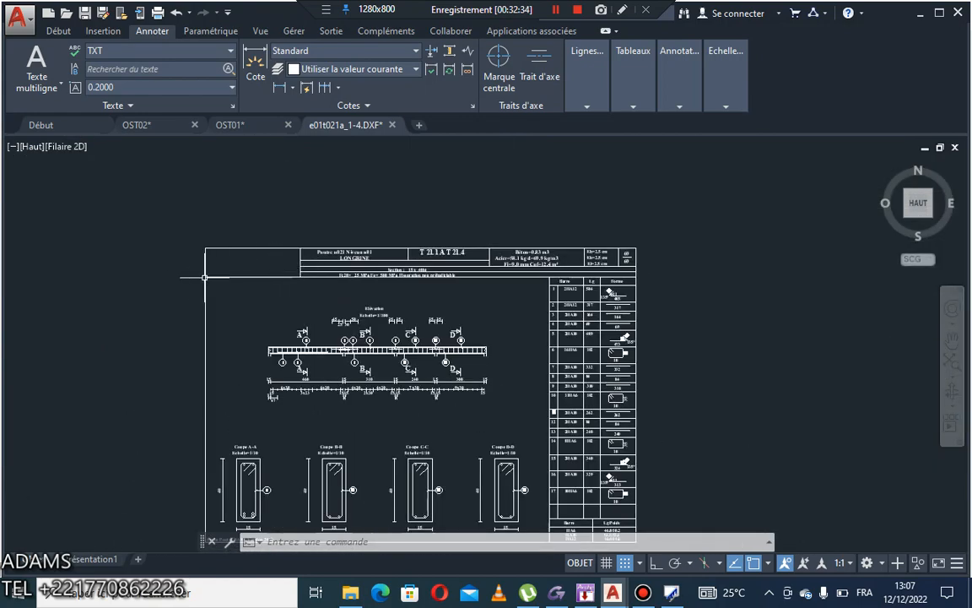
{"action": "middle_click_drag", "start_coordinate": [216, 267], "coordinate": [239, 166]}
{"action": "scroll", "coordinate": [390, 223], "scroll_direction": "up", "scroll_amount": 8}
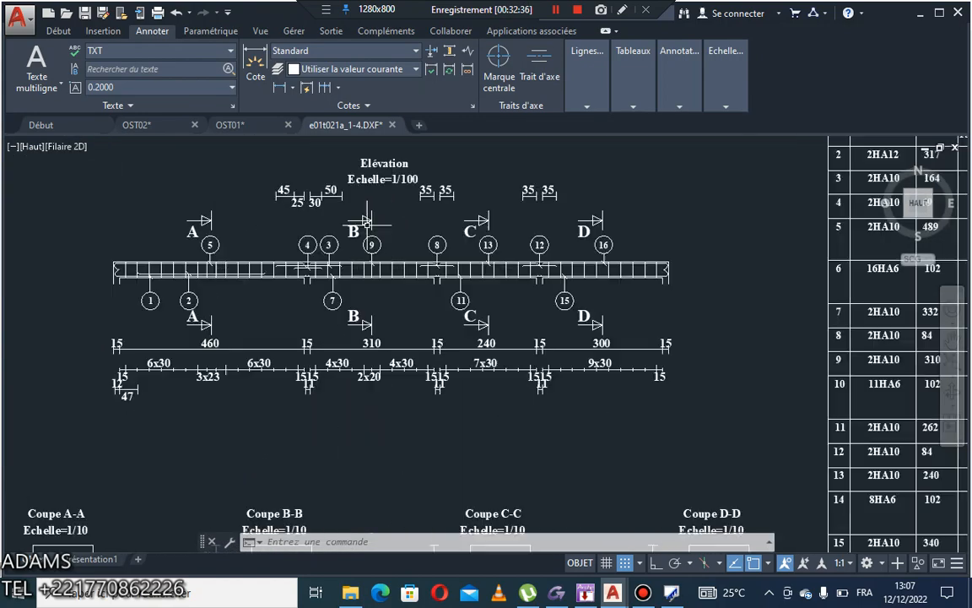
{"action": "scroll", "coordinate": [289, 246], "scroll_direction": "down", "scroll_amount": 8}
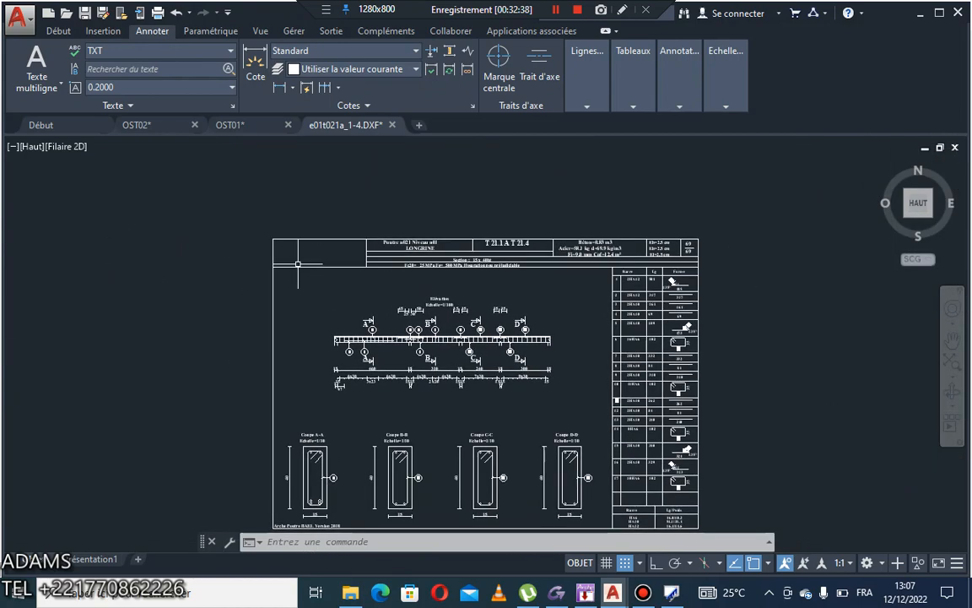
{"action": "scroll", "coordinate": [297, 256], "scroll_direction": "up", "scroll_amount": 4}
{"action": "scroll", "coordinate": [294, 333], "scroll_direction": "down", "scroll_amount": 4}
{"action": "middle_click_drag", "start_coordinate": [308, 377], "coordinate": [334, 238]}
{"action": "scroll", "coordinate": [330, 381], "scroll_direction": "up", "scroll_amount": 10}
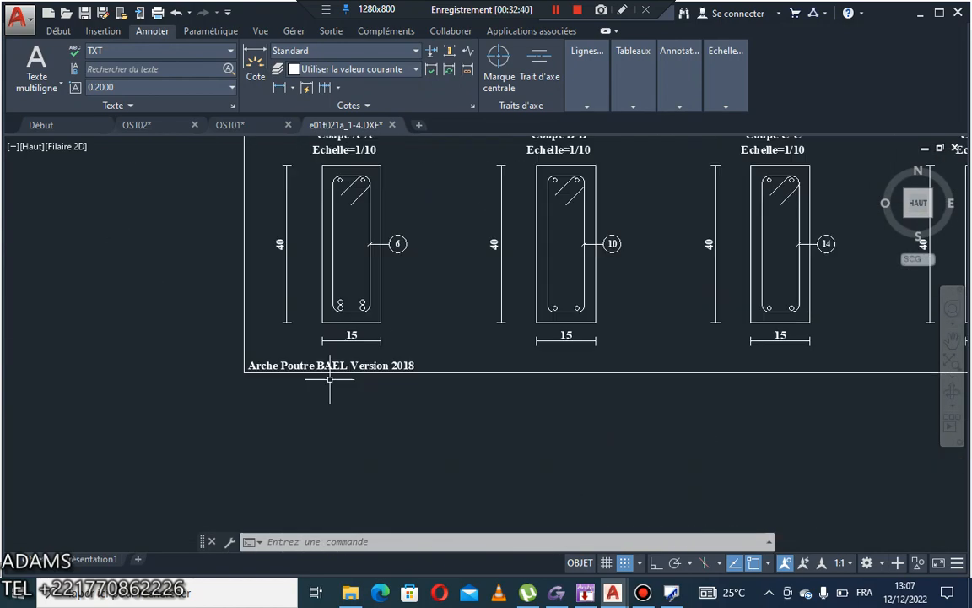
Step: Erase the "Arche Poutre BAEL Version 2018" text below section A-A
{"action": "scroll", "coordinate": [334, 365], "scroll_direction": "down", "scroll_amount": 2}
{"action": "left_click", "coordinate": [582, 347]}
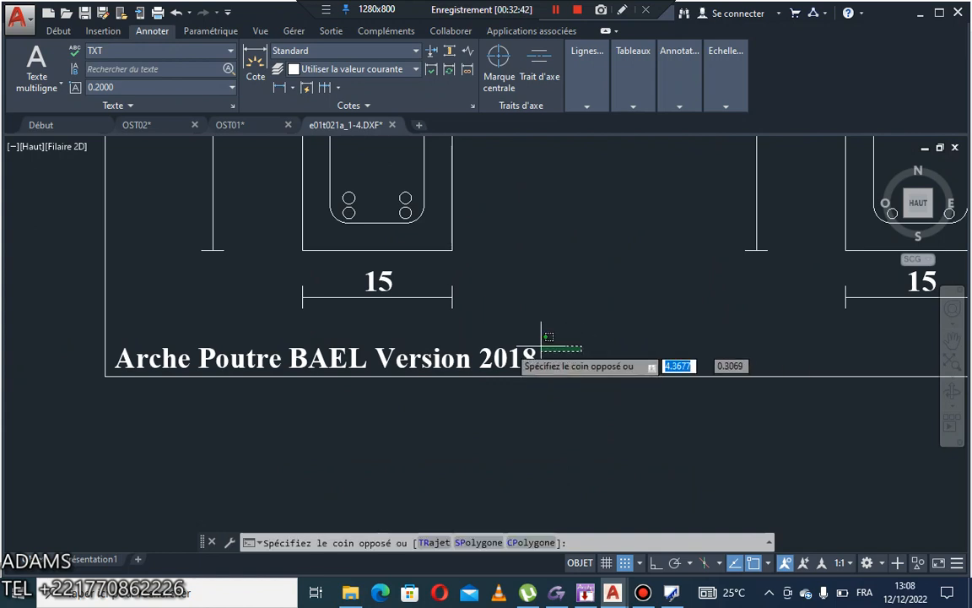
{"action": "left_click", "coordinate": [525, 344]}
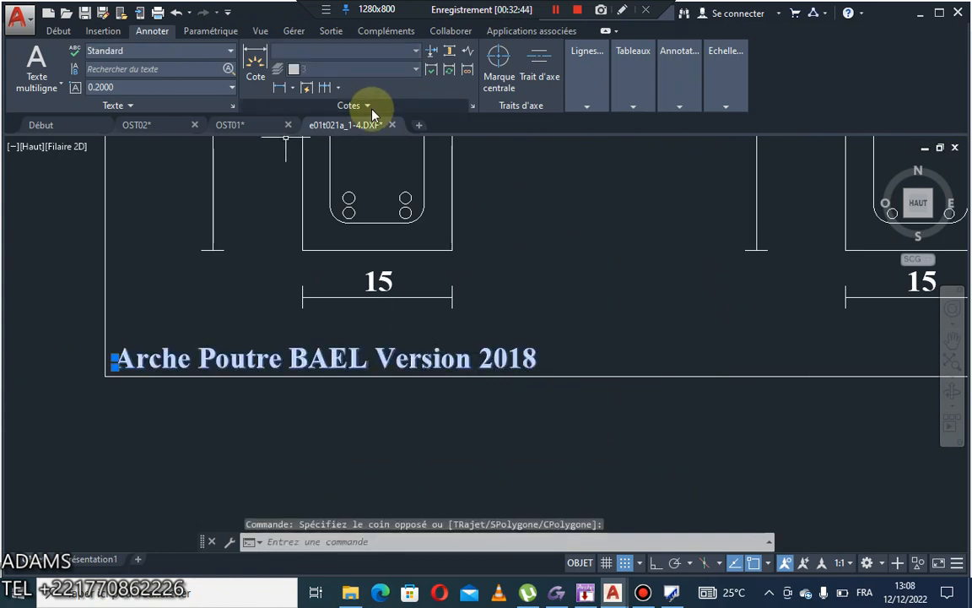
{"action": "key", "text": "Delete"}
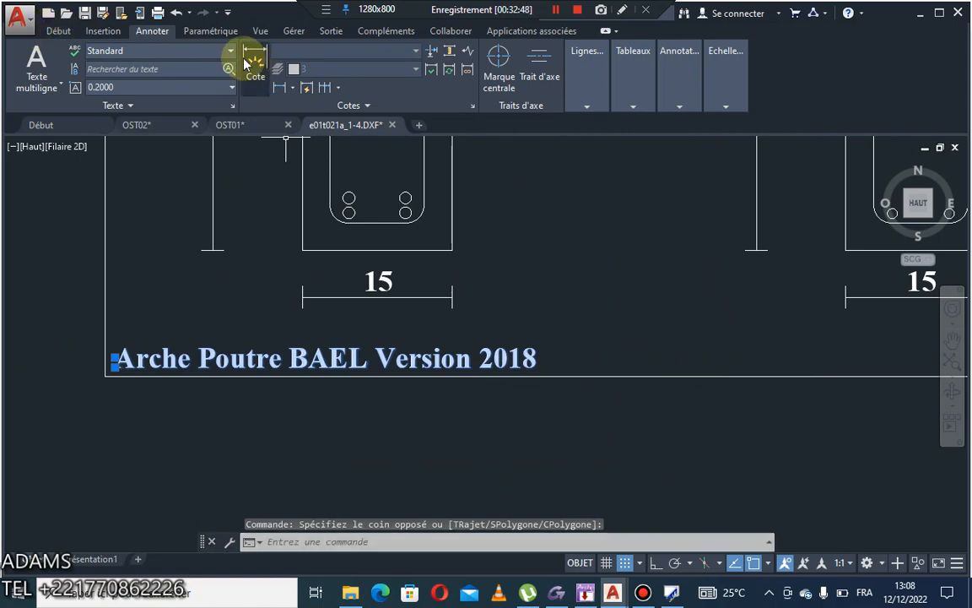
{"action": "left_click", "coordinate": [74, 32]}
{"action": "left_click", "coordinate": [271, 52]}
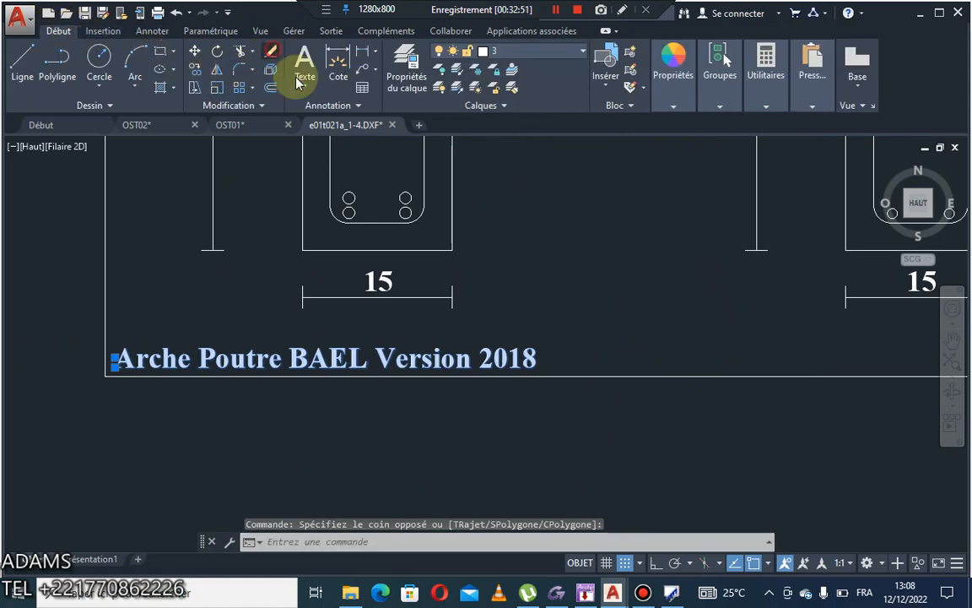
{"action": "scroll", "coordinate": [482, 321], "scroll_direction": "down", "scroll_amount": 10}
{"action": "middle_click_drag", "start_coordinate": [570, 264], "coordinate": [550, 294]}
{"action": "scroll", "coordinate": [506, 258], "scroll_direction": "up", "scroll_amount": 5}
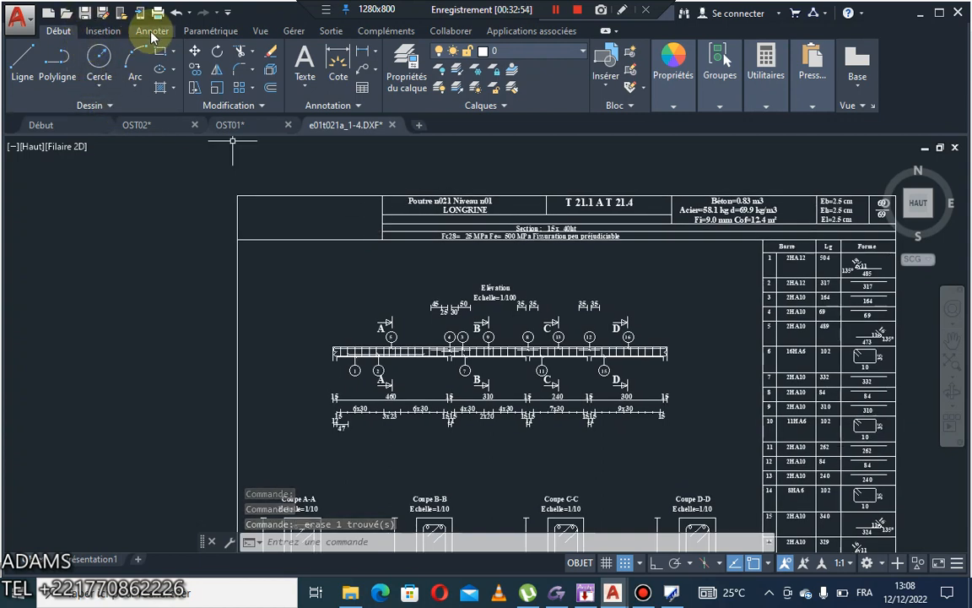
{"action": "left_click", "coordinate": [102, 30]}
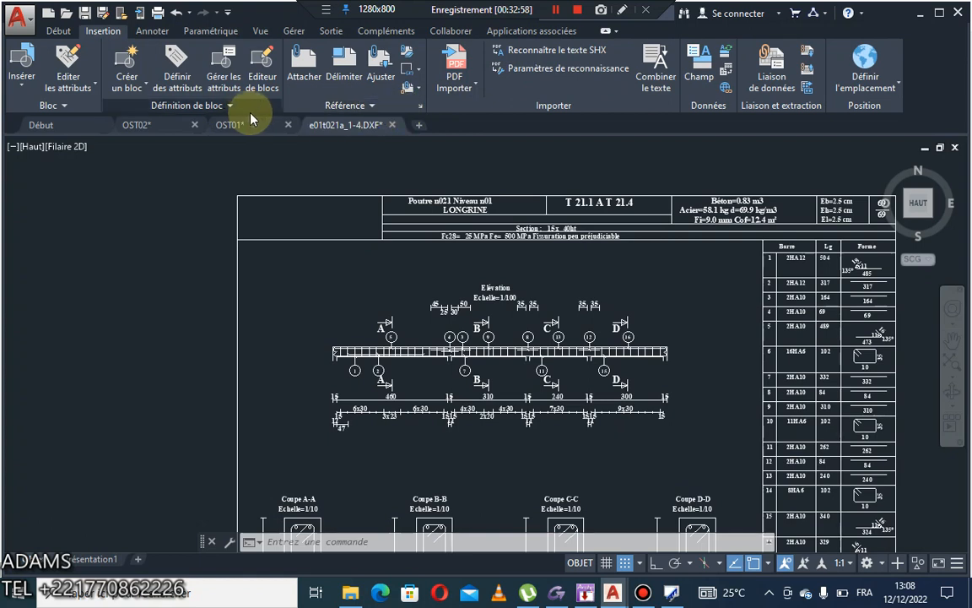
{"action": "left_click", "coordinate": [54, 32]}
{"action": "left_click", "coordinate": [102, 30]}
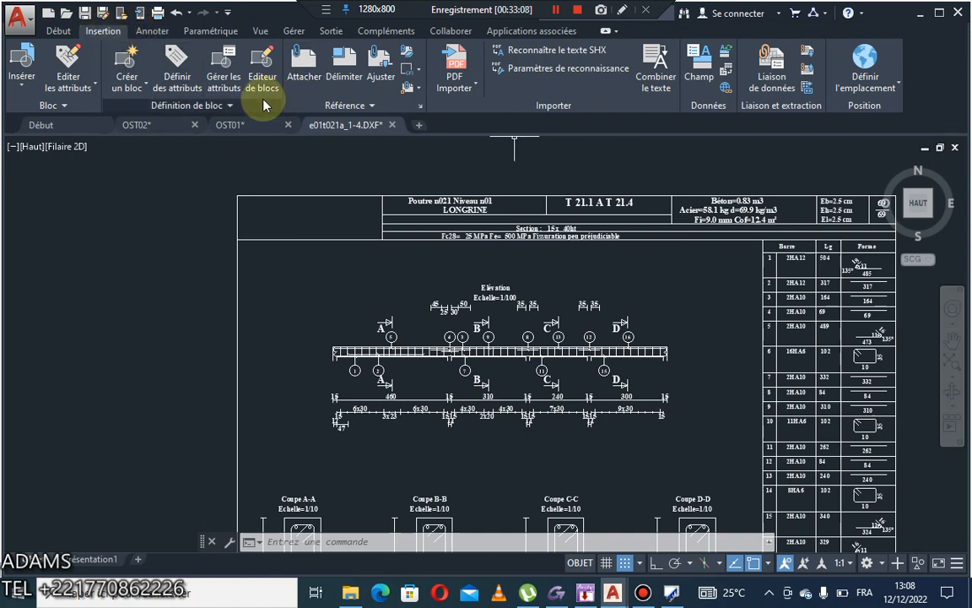
{"action": "left_click", "coordinate": [32, 86]}
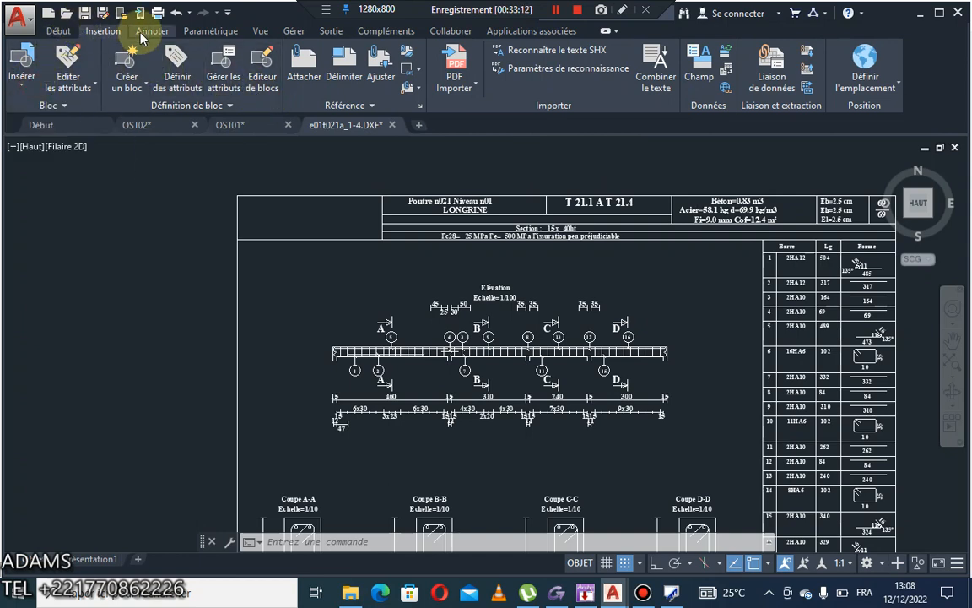
{"action": "left_click", "coordinate": [154, 31]}
{"action": "left_click", "coordinate": [211, 32]}
{"action": "left_click", "coordinate": [260, 30]}
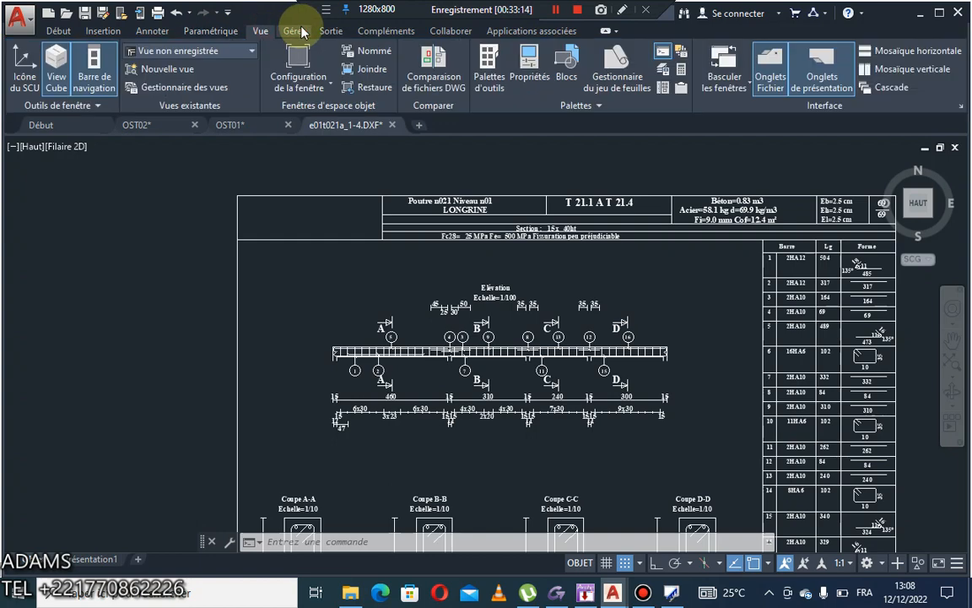
{"action": "left_click", "coordinate": [293, 31]}
{"action": "left_click", "coordinate": [331, 31]}
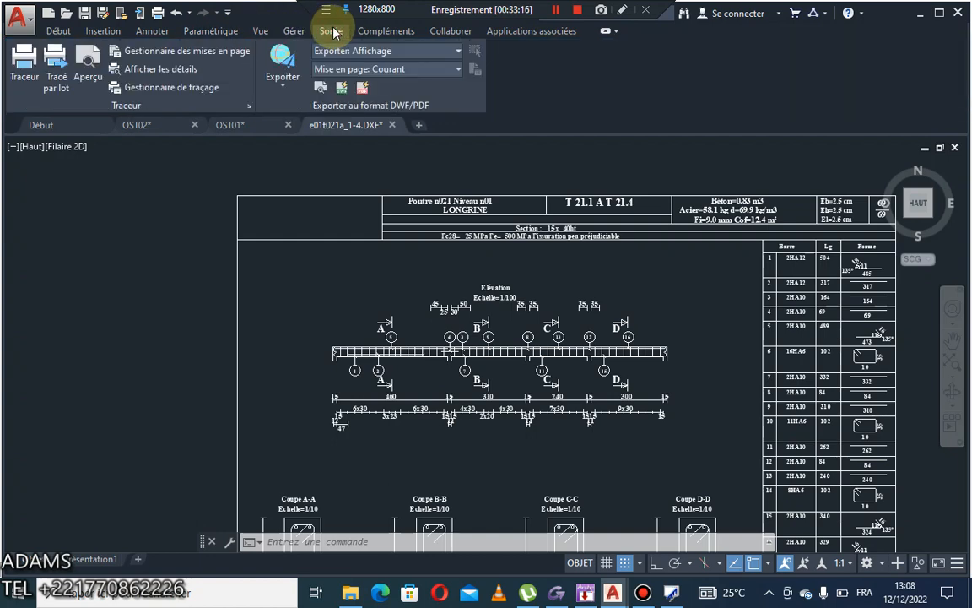
{"action": "left_click", "coordinate": [58, 30]}
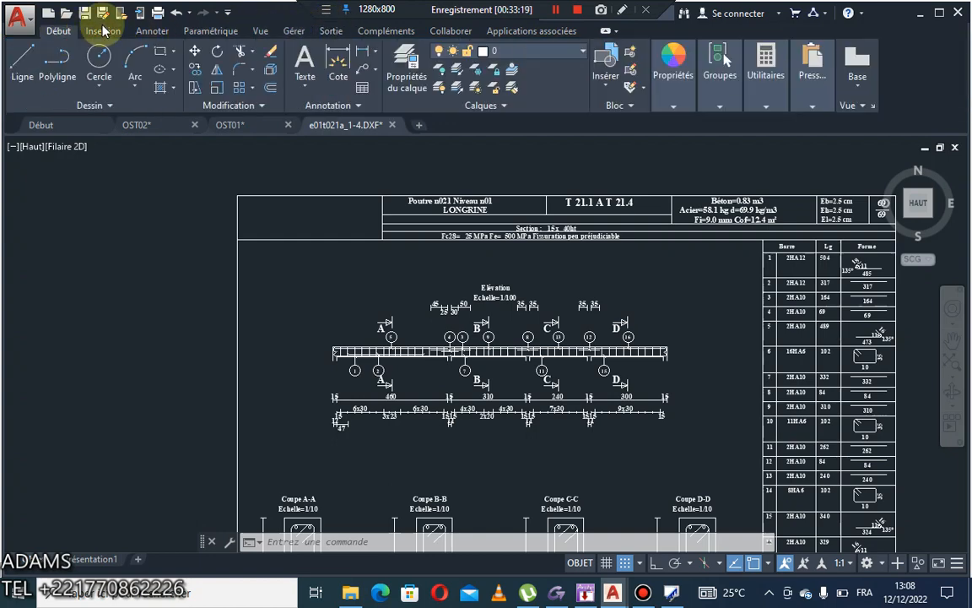
{"action": "left_click", "coordinate": [103, 30]}
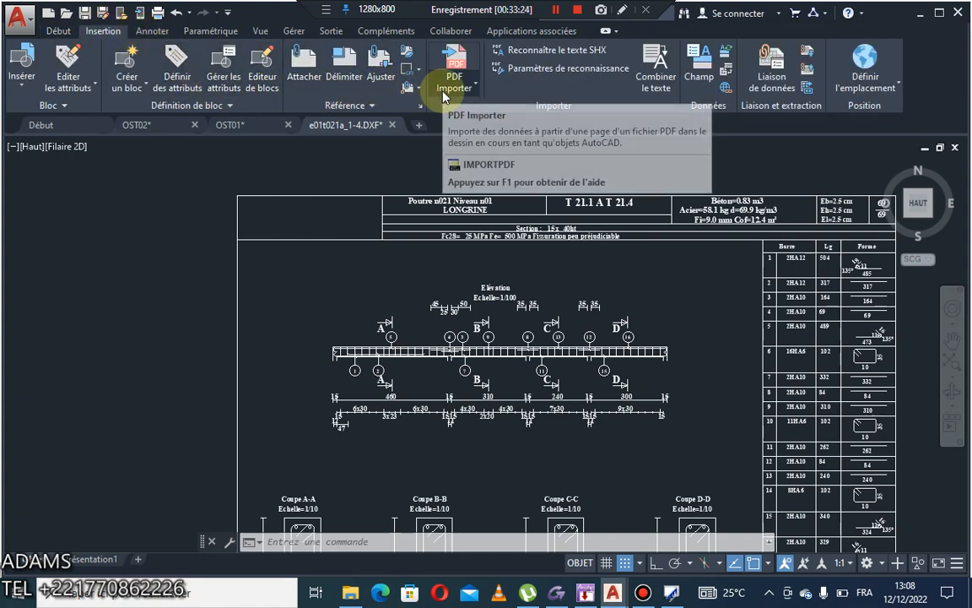
Step: Start importing a file from other formats and set the file type filter to Tous fichiers
{"action": "left_click", "coordinate": [19, 19]}
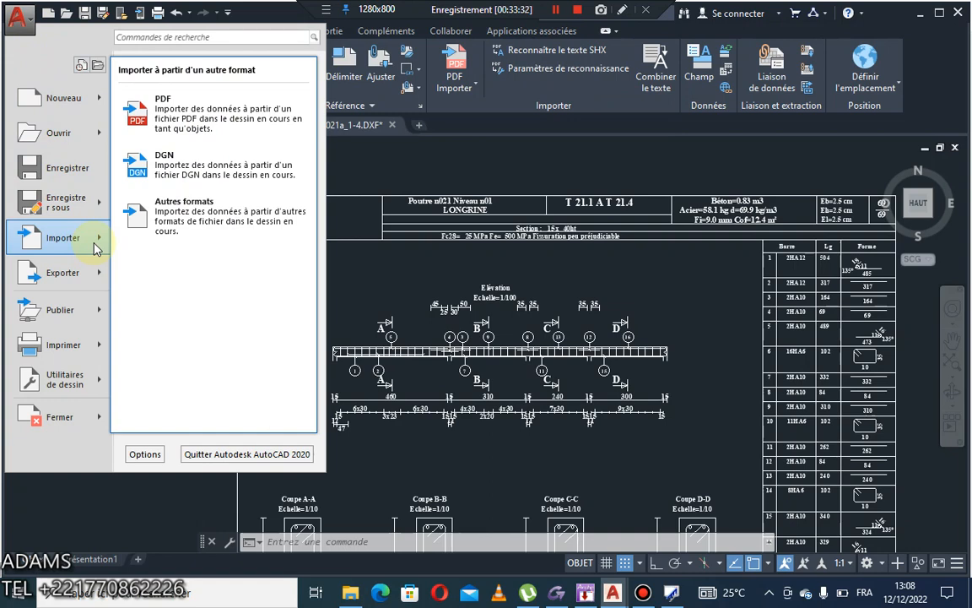
{"action": "left_click", "coordinate": [192, 211]}
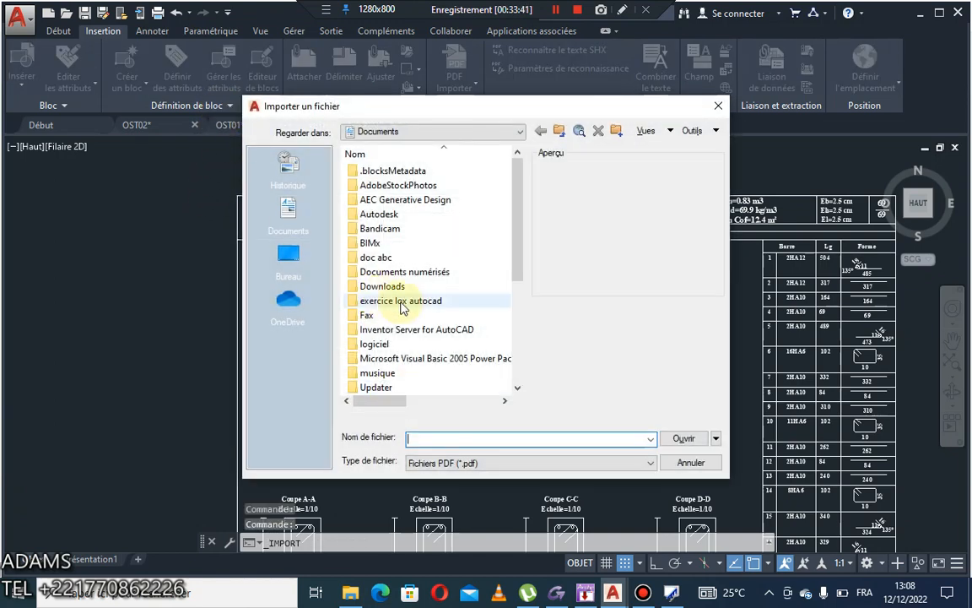
{"action": "left_click", "coordinate": [531, 461]}
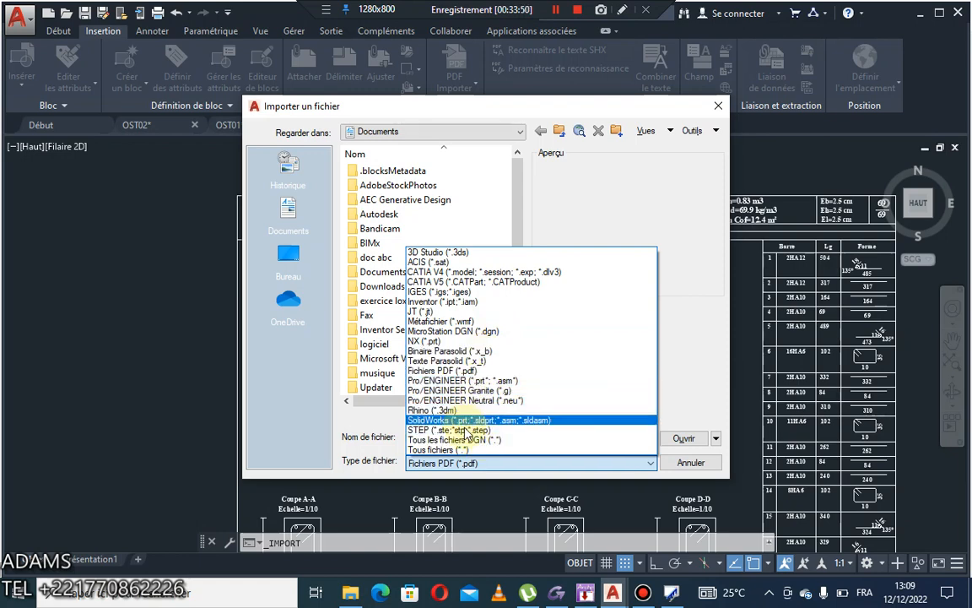
{"action": "left_click", "coordinate": [456, 449]}
{"action": "scroll", "coordinate": [471, 340], "scroll_direction": "down", "scroll_amount": 10}
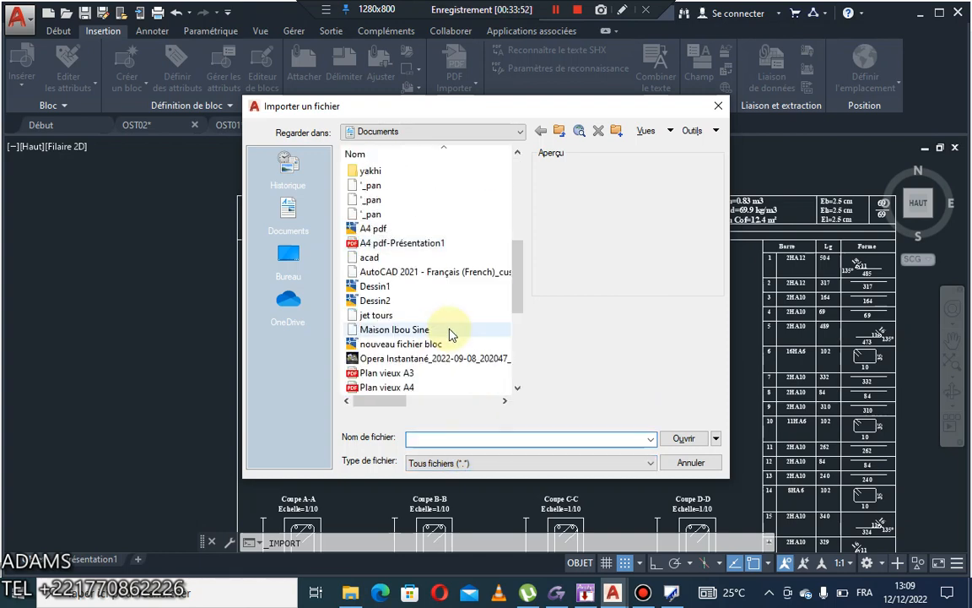
{"action": "scroll", "coordinate": [432, 324], "scroll_direction": "up", "scroll_amount": 10}
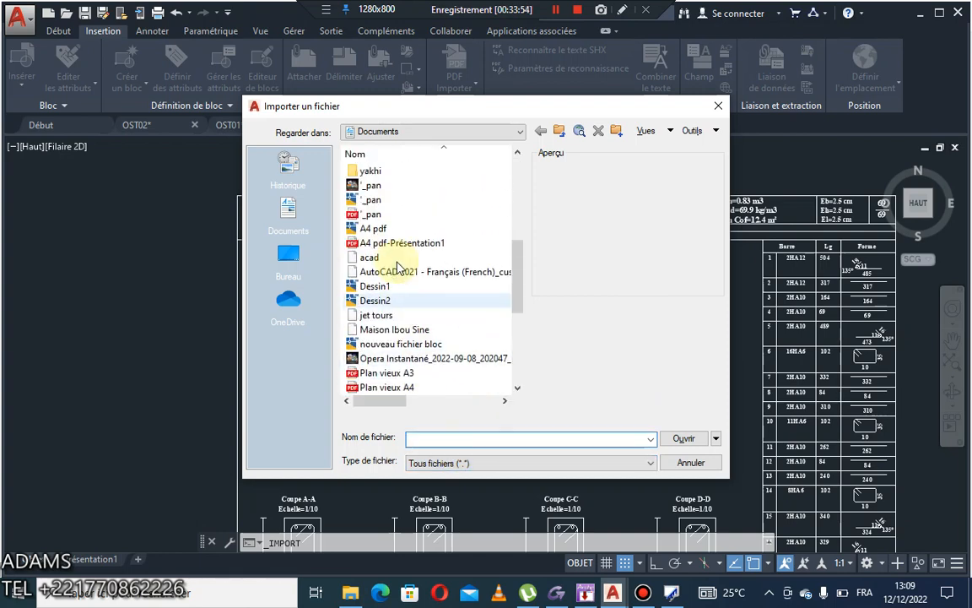
Step: Browse from Bureau through Ce PC to the Images folder for the file to import
{"action": "left_click", "coordinate": [311, 254]}
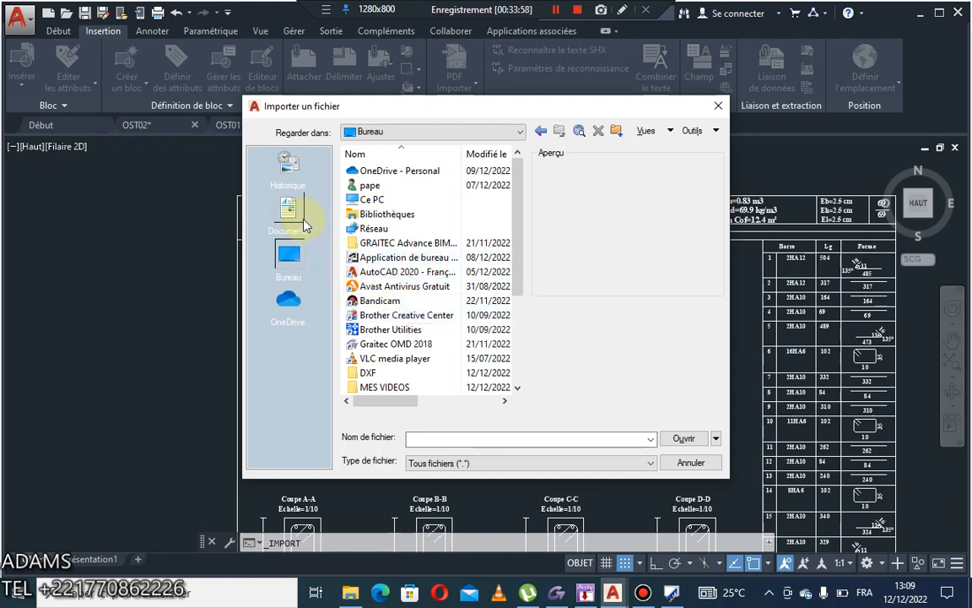
{"action": "left_click", "coordinate": [460, 131]}
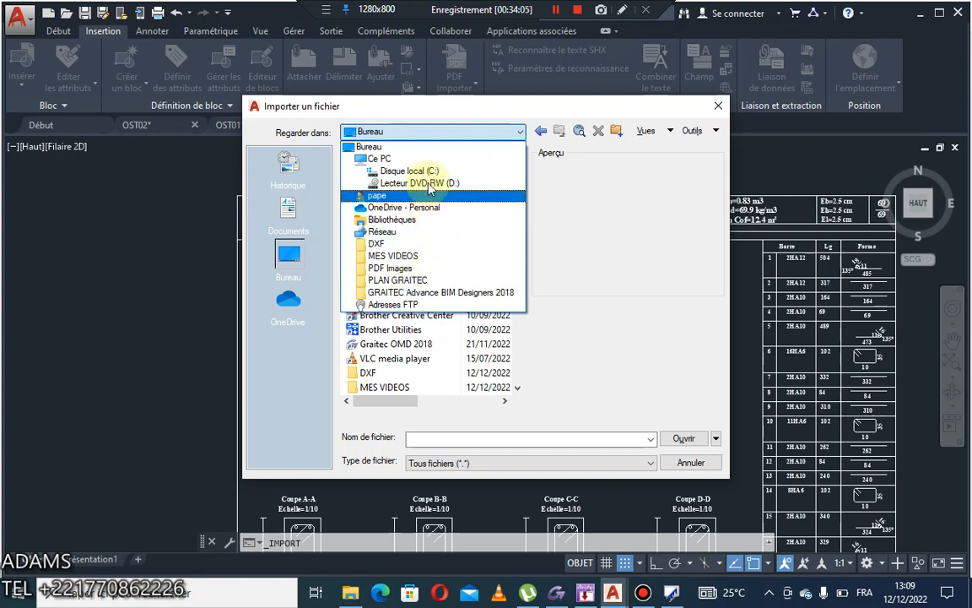
{"action": "left_click", "coordinate": [422, 159]}
{"action": "double_click", "coordinate": [393, 217]}
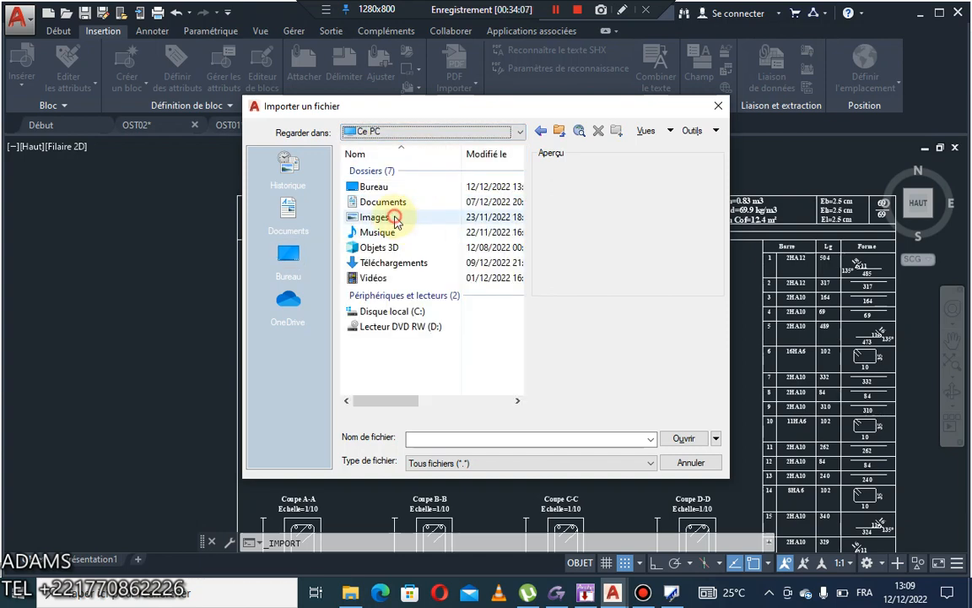
Step: Preview the plan, document and symbol image files in the Images folder
{"action": "left_click", "coordinate": [394, 271]}
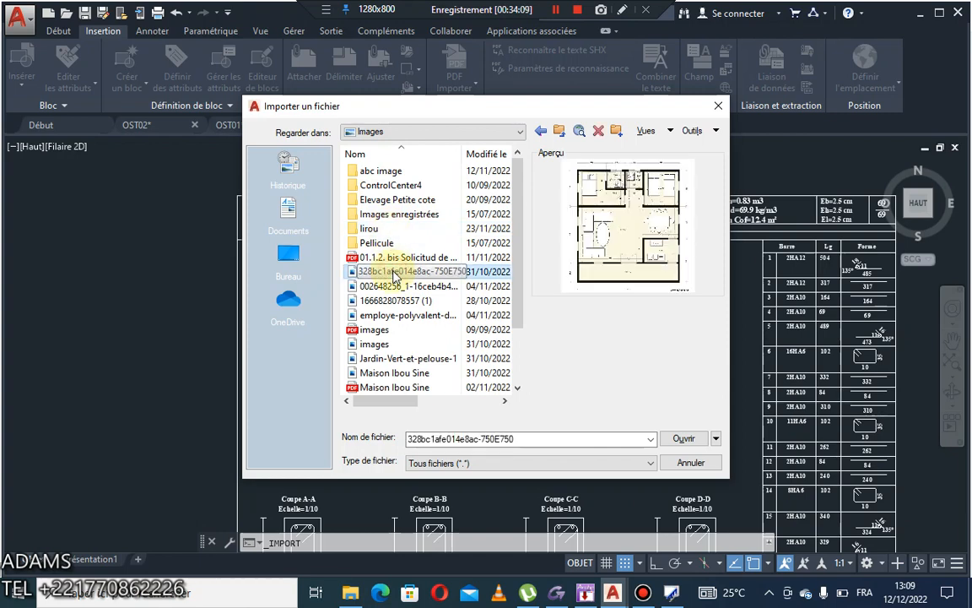
{"action": "left_click", "coordinate": [390, 286]}
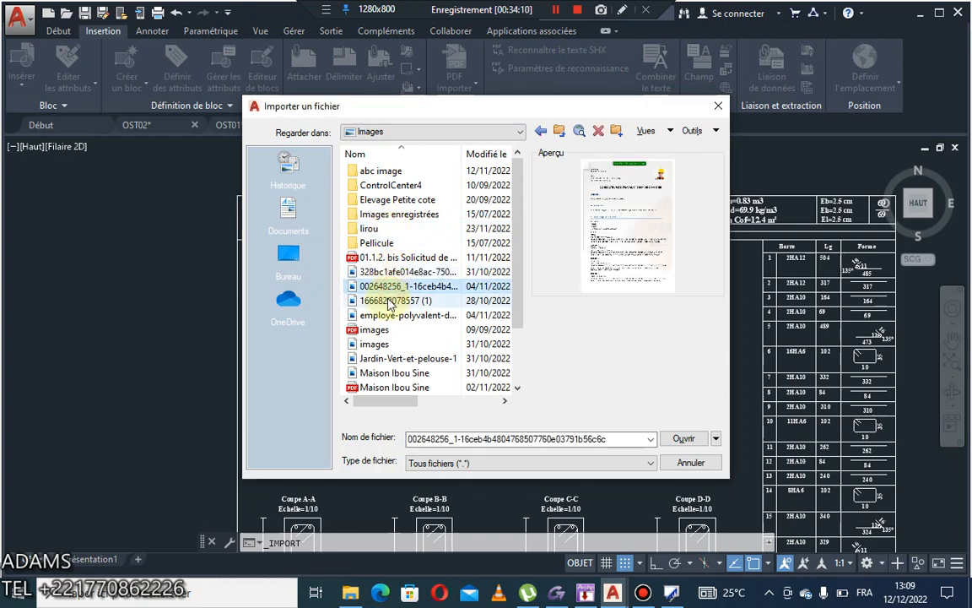
{"action": "left_click", "coordinate": [388, 300]}
{"action": "left_click", "coordinate": [380, 315]}
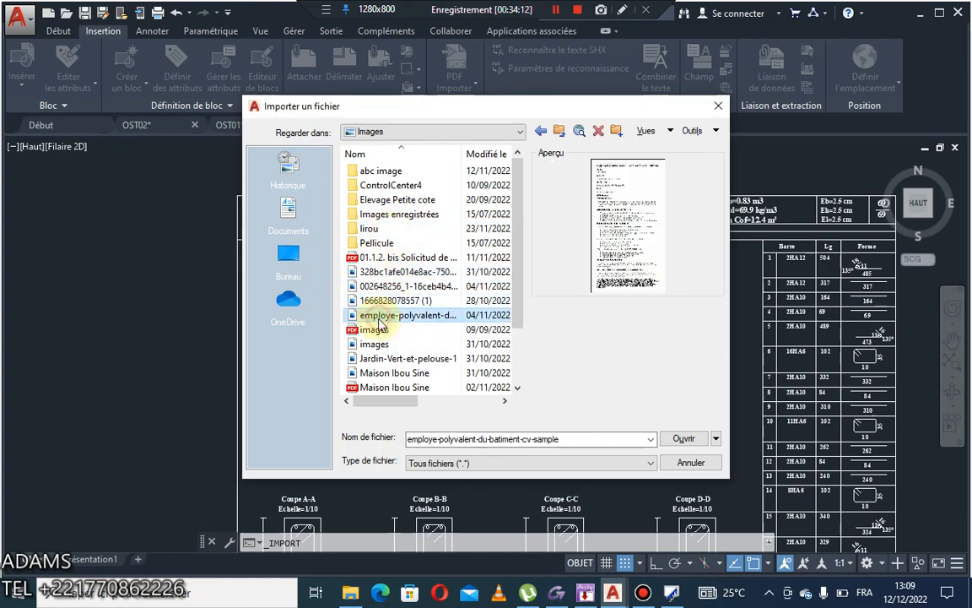
{"action": "left_click", "coordinate": [374, 330]}
{"action": "left_click", "coordinate": [372, 343]}
{"action": "scroll", "coordinate": [384, 355], "scroll_direction": "down", "scroll_amount": 1}
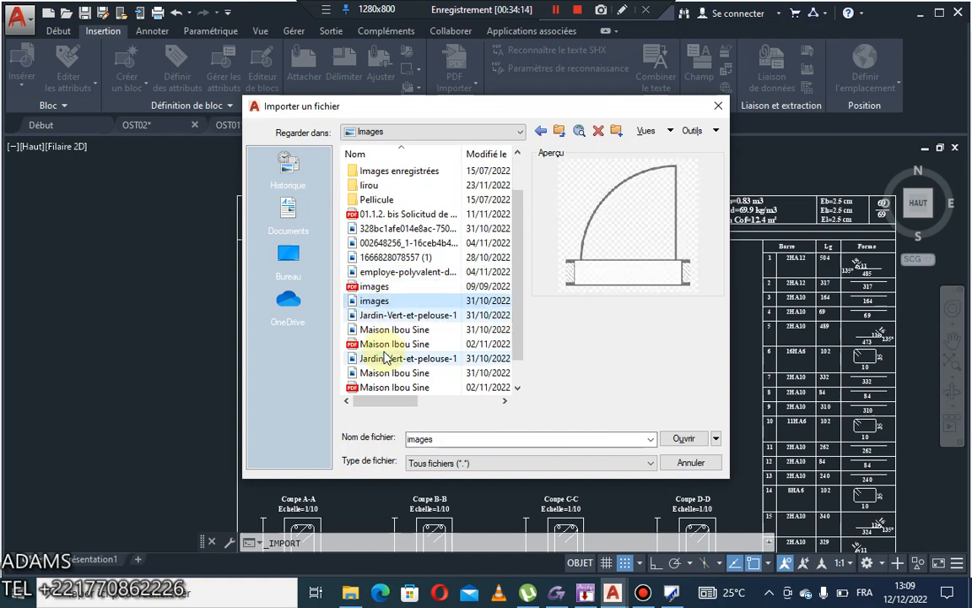
Step: Try to import the Jardin-Vert-et-pelouse-1 image into the drawing
{"action": "scroll", "coordinate": [384, 356], "scroll_direction": "down", "scroll_amount": 1}
{"action": "left_click", "coordinate": [394, 286]}
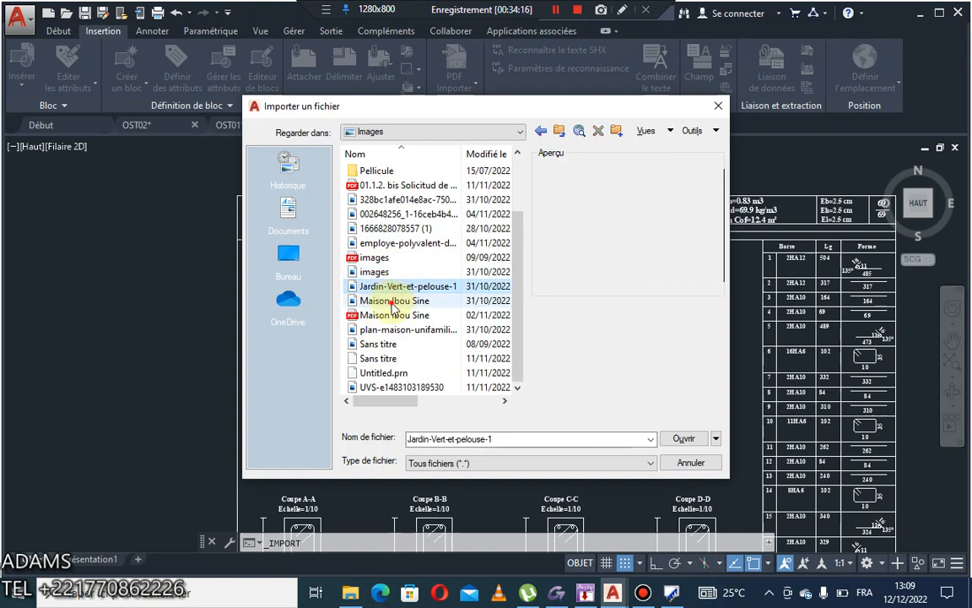
{"action": "left_click", "coordinate": [394, 302]}
{"action": "left_click", "coordinate": [395, 287]}
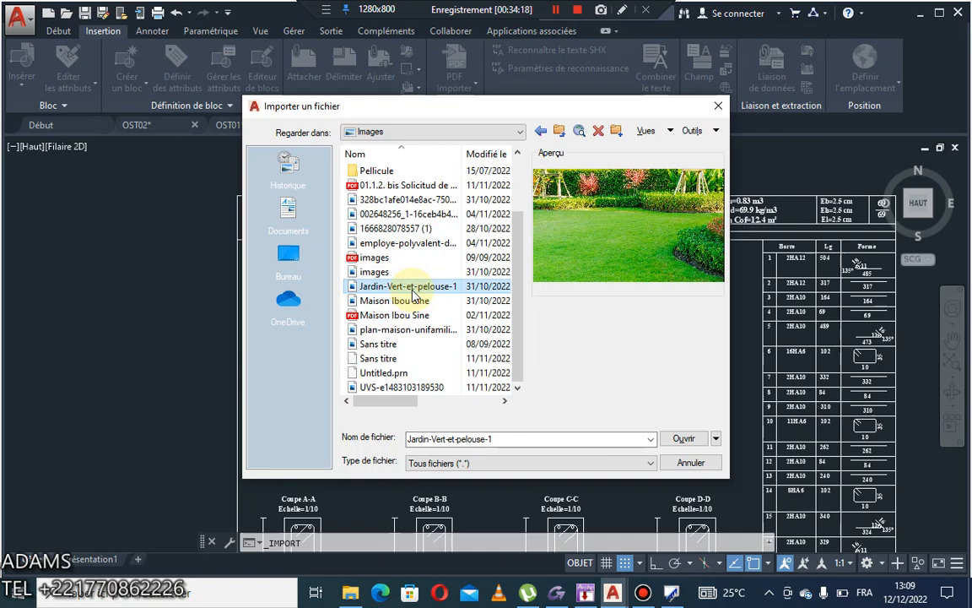
{"action": "left_click", "coordinate": [686, 440]}
Step: Focus the drawing on the empty header cell and arrange the AutoCAD window so it is visible together with the File Explorer window
{"action": "scroll", "coordinate": [548, 312], "scroll_direction": "down", "scroll_amount": 4}
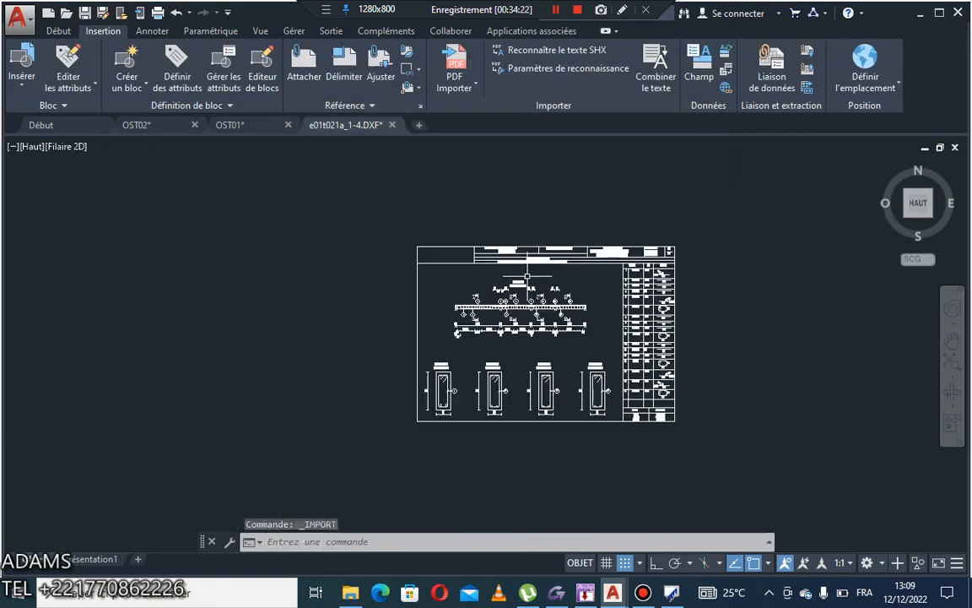
{"action": "scroll", "coordinate": [430, 254], "scroll_direction": "up", "scroll_amount": 5}
{"action": "left_click", "coordinate": [455, 250]}
{"action": "left_click", "coordinate": [384, 211]}
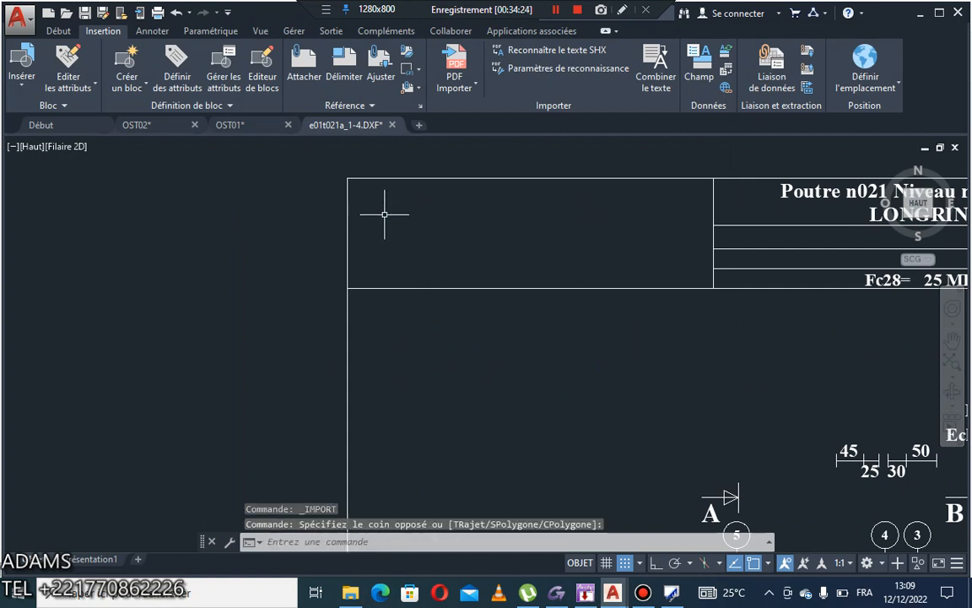
{"action": "left_click", "coordinate": [405, 207]}
{"action": "left_click", "coordinate": [455, 250]}
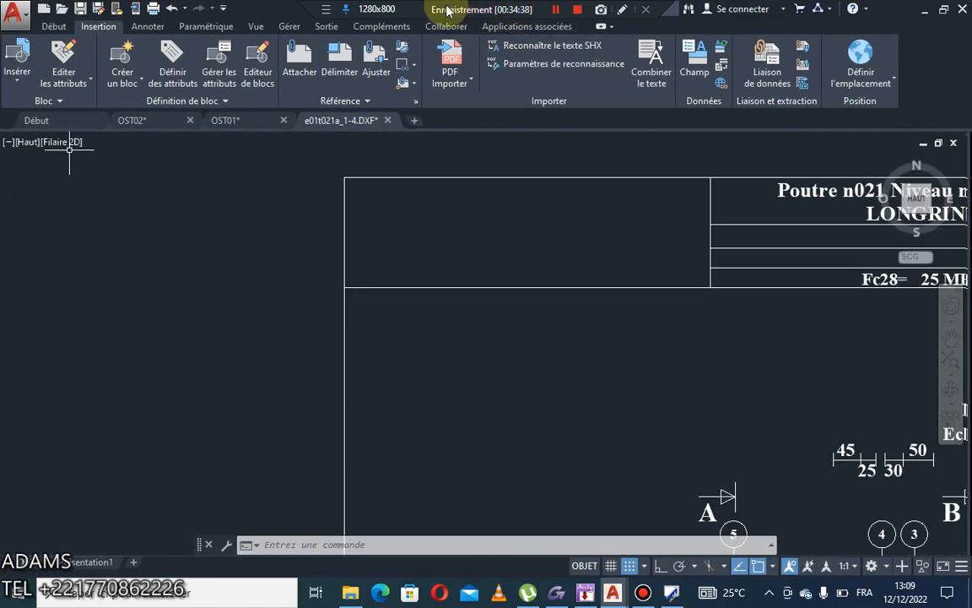
{"action": "left_click_drag", "start_coordinate": [285, 9], "coordinate": [332, 292]}
{"action": "left_click_drag", "start_coordinate": [629, 62], "coordinate": [634, 12]}
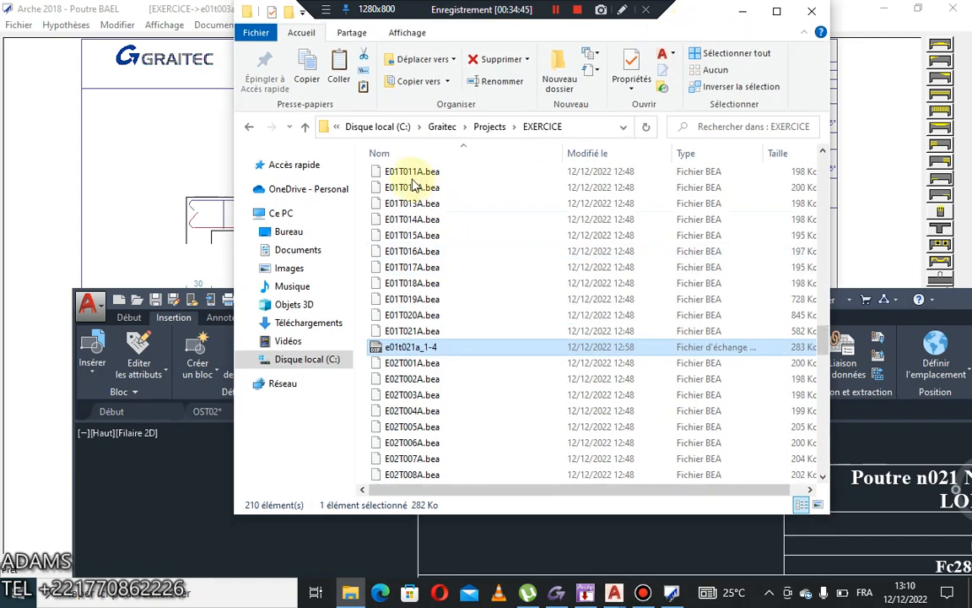
Step: Insert Jardin-Vert-et-pelouse-1 from File Explorer's Images folder at the upper-left corner of the empty header cell, small and tilted about 45 degrees
{"action": "left_click", "coordinate": [289, 268]}
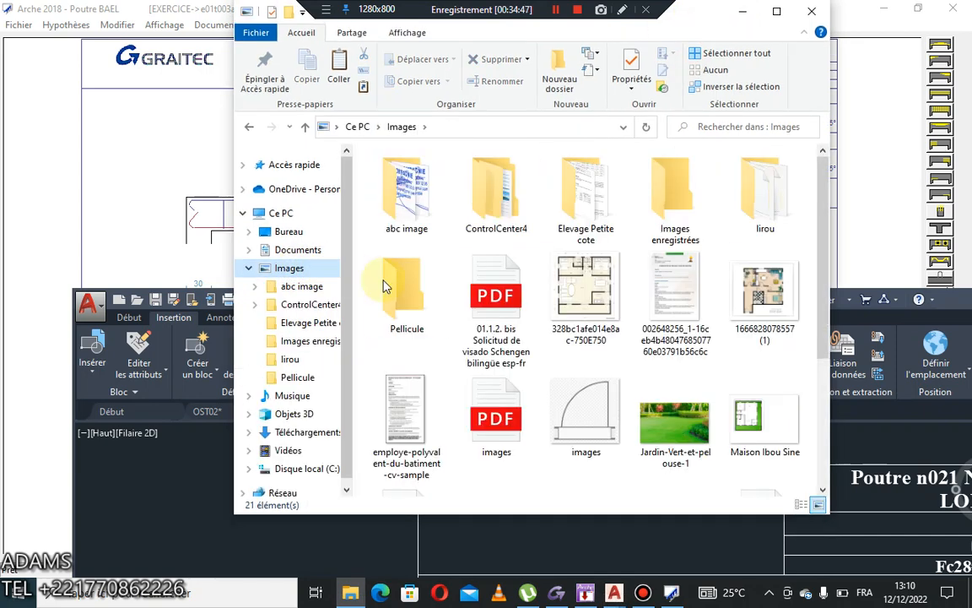
{"action": "left_click", "coordinate": [667, 422]}
{"action": "left_click_drag", "start_coordinate": [470, 511], "coordinate": [367, 541]}
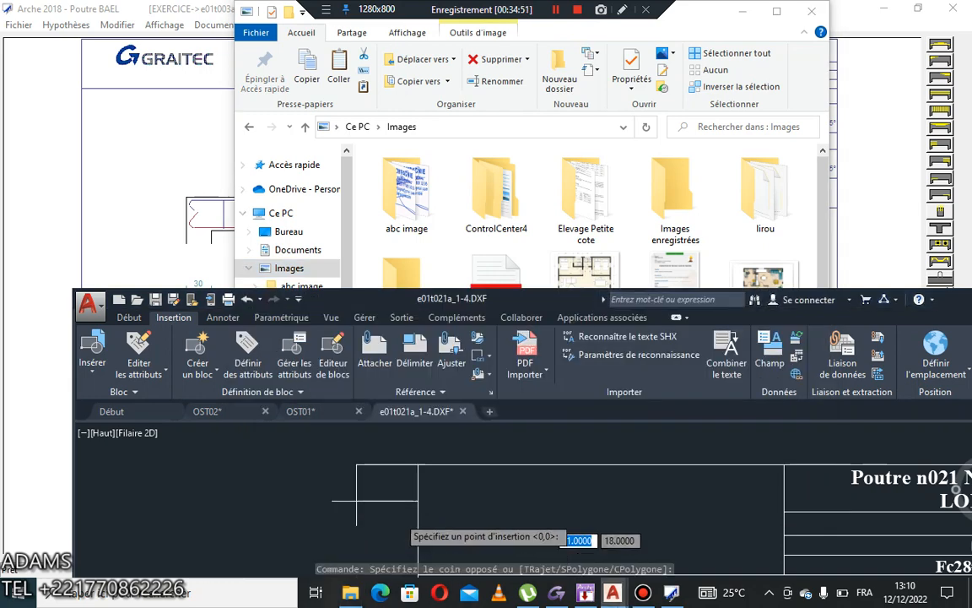
{"action": "left_click", "coordinate": [469, 513]}
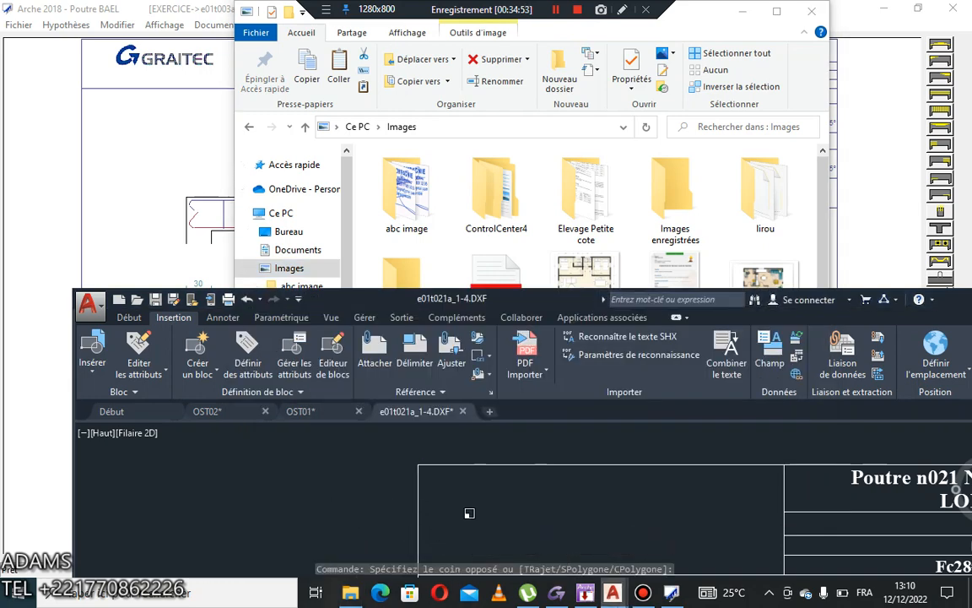
{"action": "left_click", "coordinate": [422, 491]}
{"action": "left_click", "coordinate": [398, 487]}
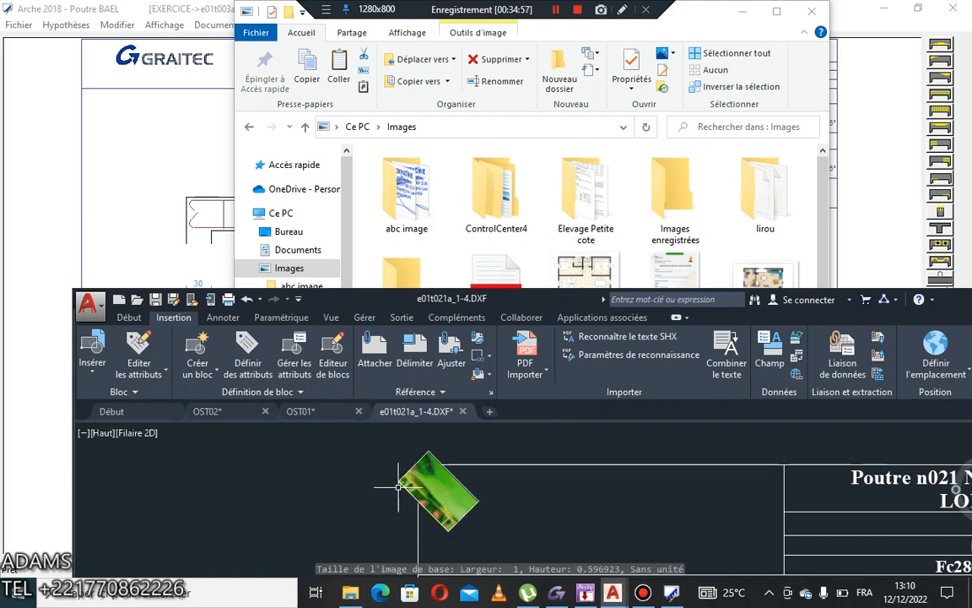
Step: Maximize the AutoCAD window and inspect the inserted garden image up close
{"action": "scroll", "coordinate": [715, 322], "scroll_direction": "down", "scroll_amount": 1}
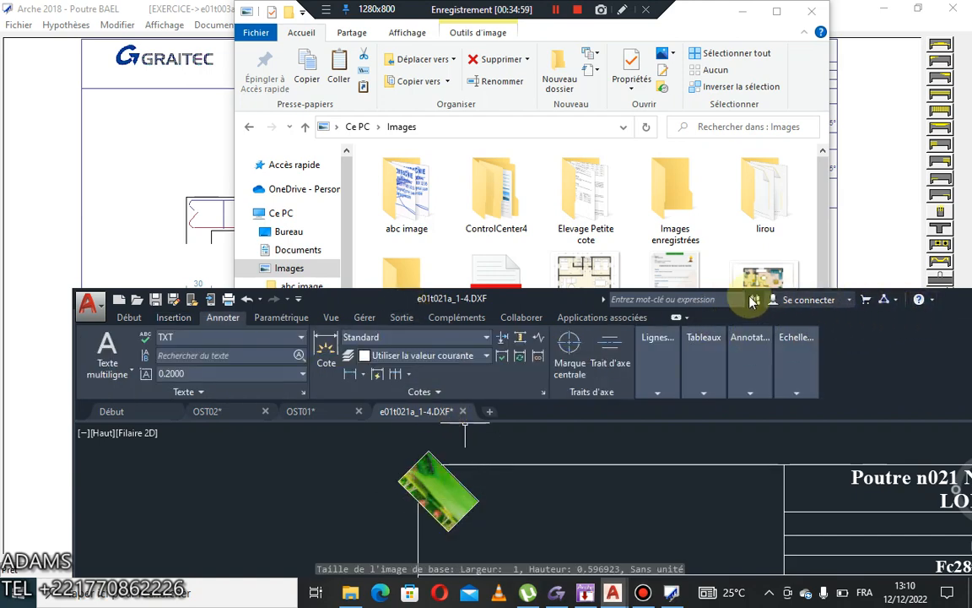
{"action": "left_click_drag", "start_coordinate": [362, 301], "coordinate": [274, 101]}
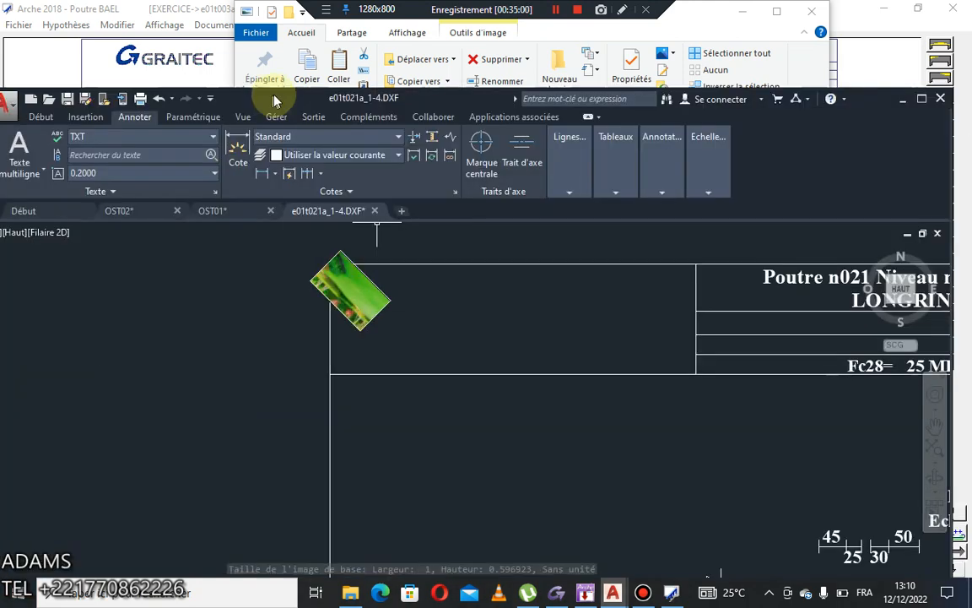
{"action": "left_click", "coordinate": [920, 100]}
{"action": "scroll", "coordinate": [538, 297], "scroll_direction": "up", "scroll_amount": 5}
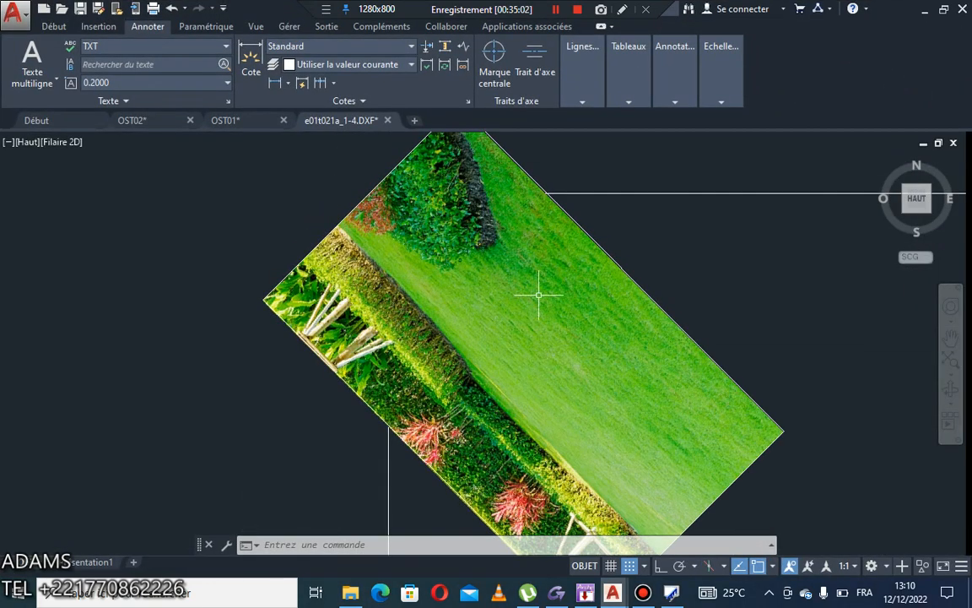
{"action": "scroll", "coordinate": [580, 269], "scroll_direction": "down", "scroll_amount": 3}
{"action": "left_click", "coordinate": [580, 269]}
{"action": "left_click", "coordinate": [563, 340]}
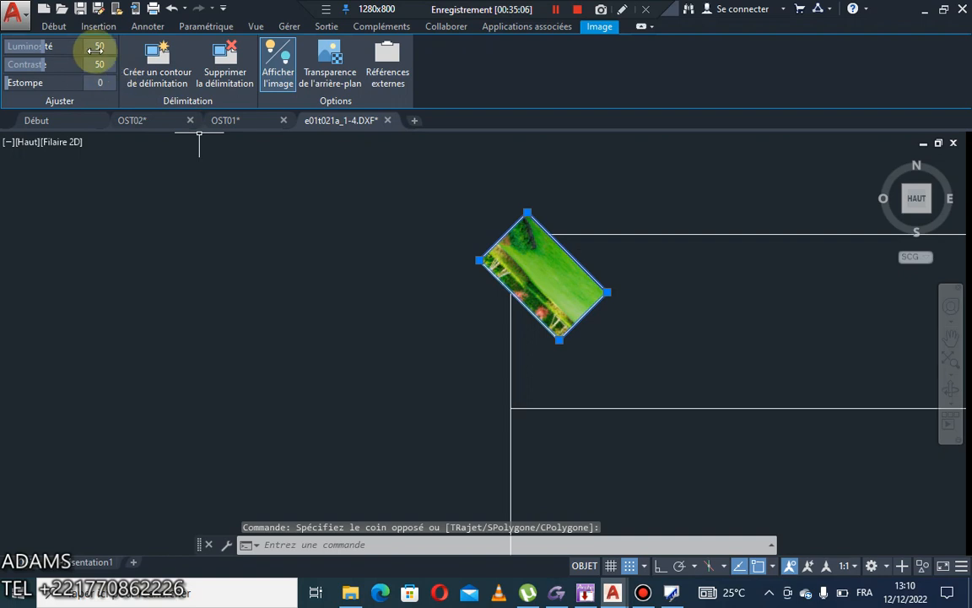
{"action": "left_click", "coordinate": [479, 260]}
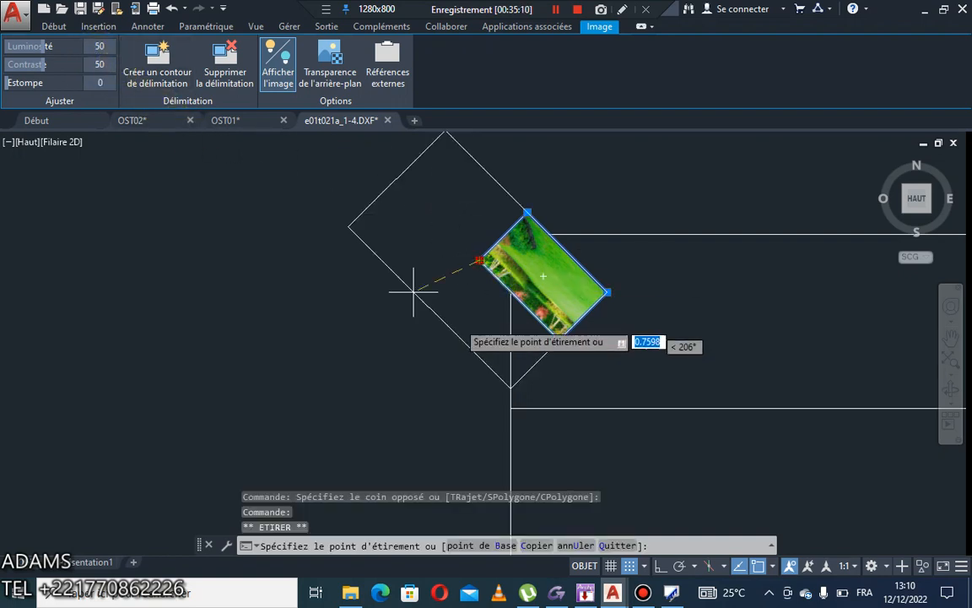
{"action": "right_click", "coordinate": [465, 292]}
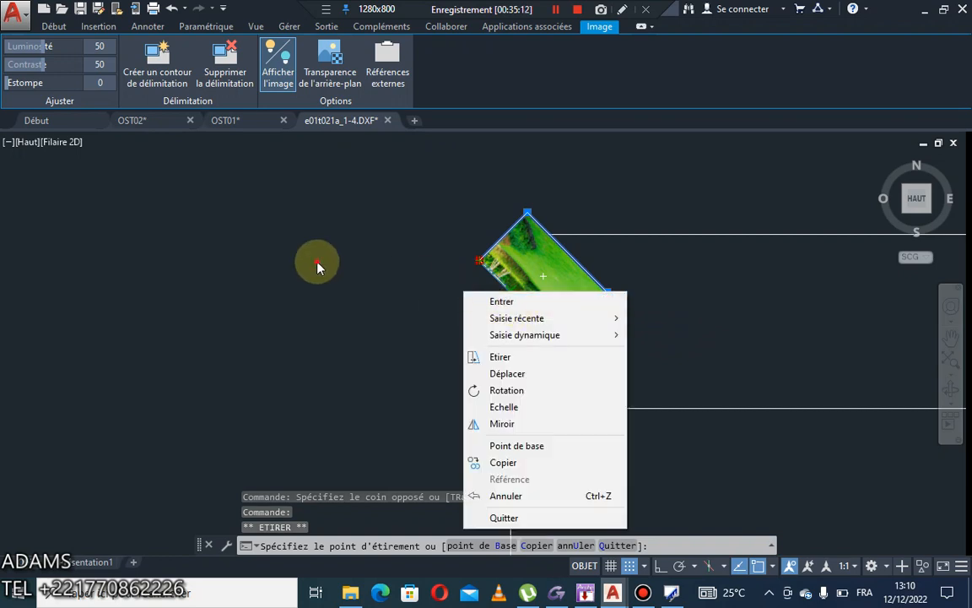
{"action": "key", "text": "Escape"}
Step: Try to rotate the garden image about its right-hand corner
{"action": "left_click", "coordinate": [53, 28]}
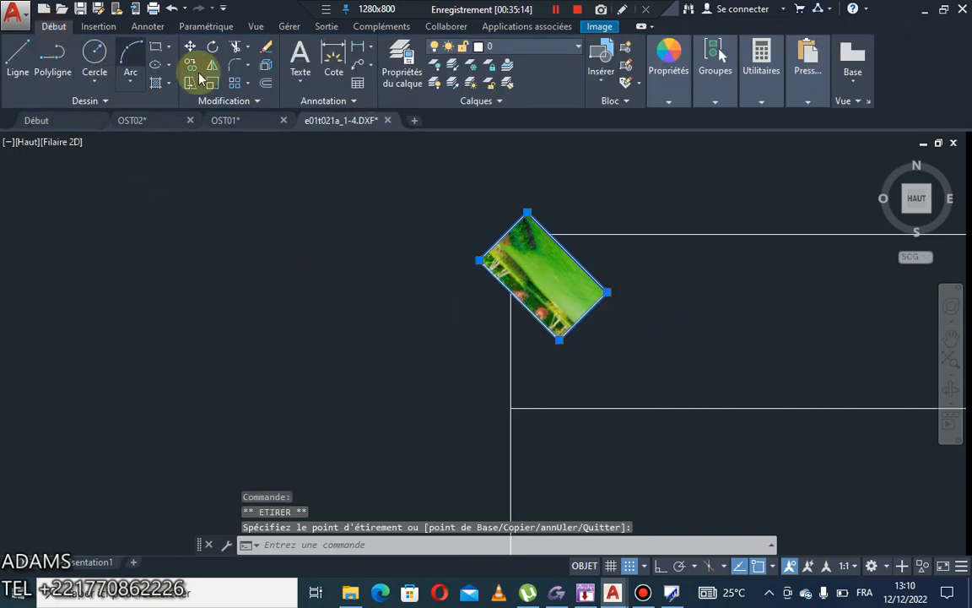
{"action": "left_click", "coordinate": [217, 50]}
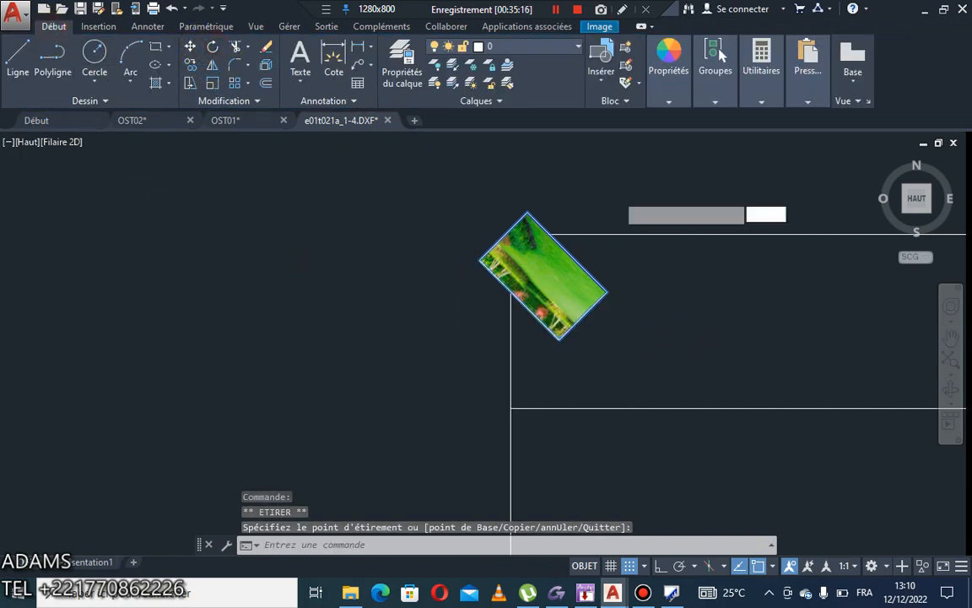
{"action": "left_click", "coordinate": [607, 292]}
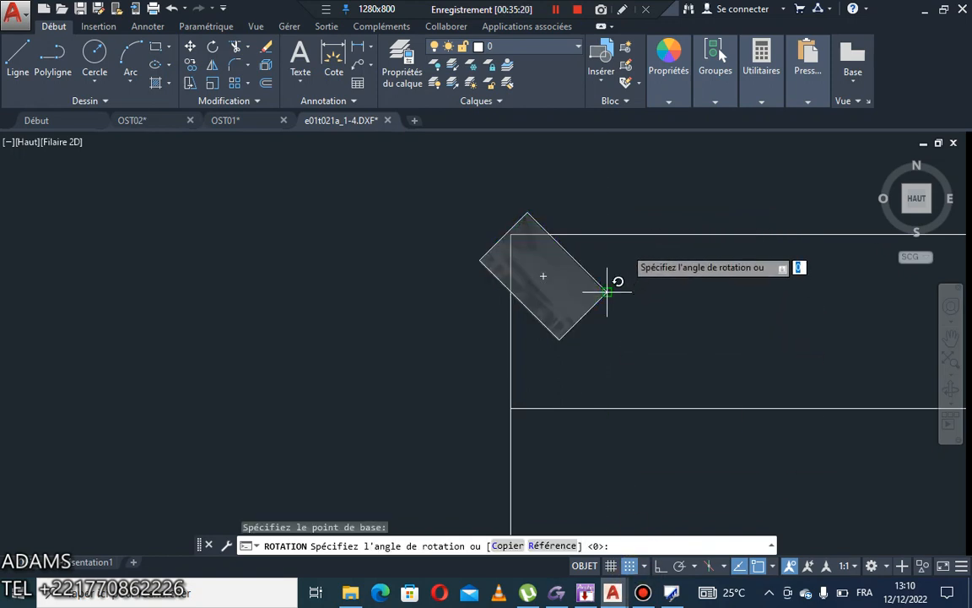
{"action": "left_click", "coordinate": [703, 290]}
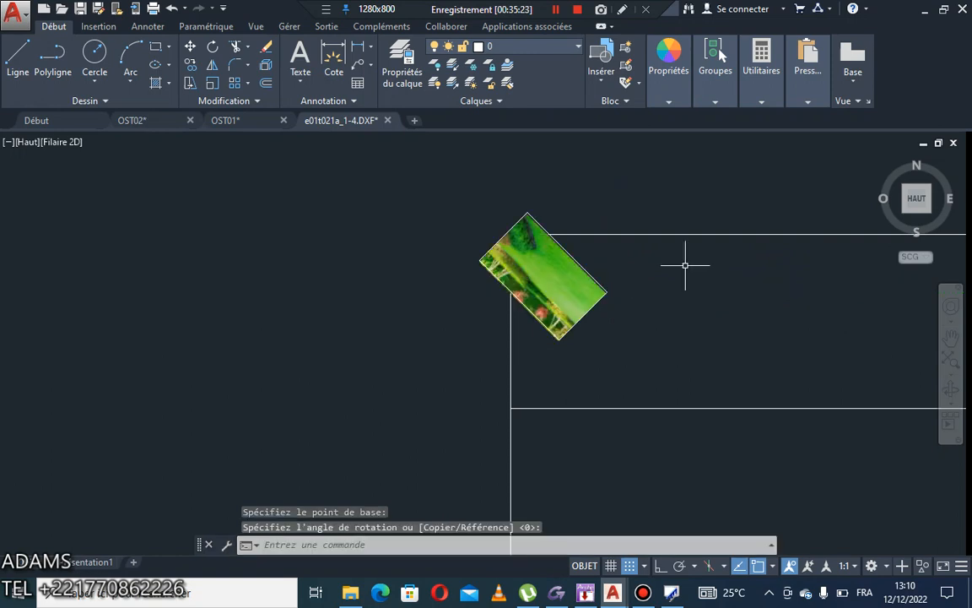
Step: Enlarge the garden image slightly by stretching its upper corner outward about 0.25 units
{"action": "left_click", "coordinate": [621, 272]}
{"action": "left_click", "coordinate": [542, 321]}
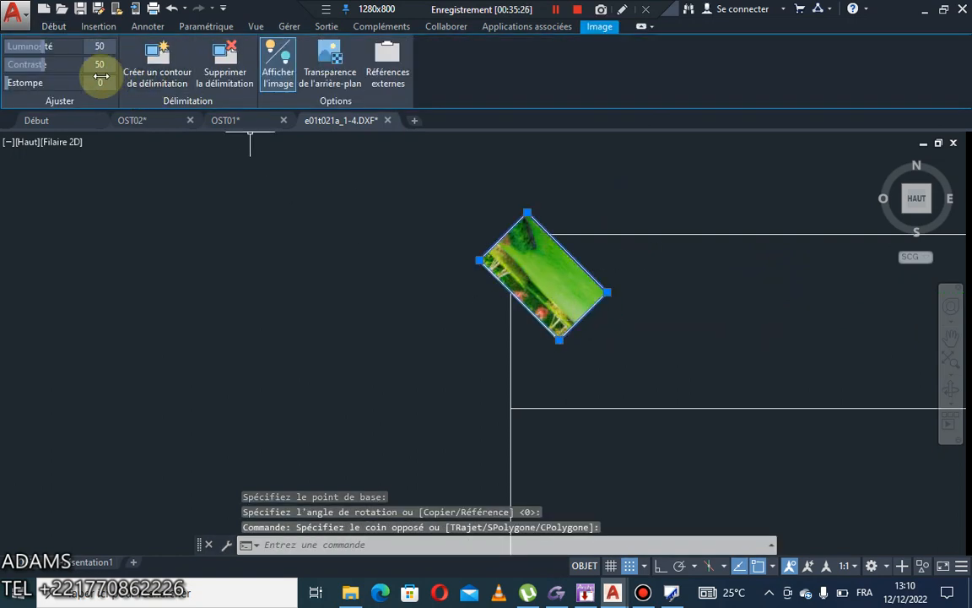
{"action": "left_click", "coordinate": [528, 213]}
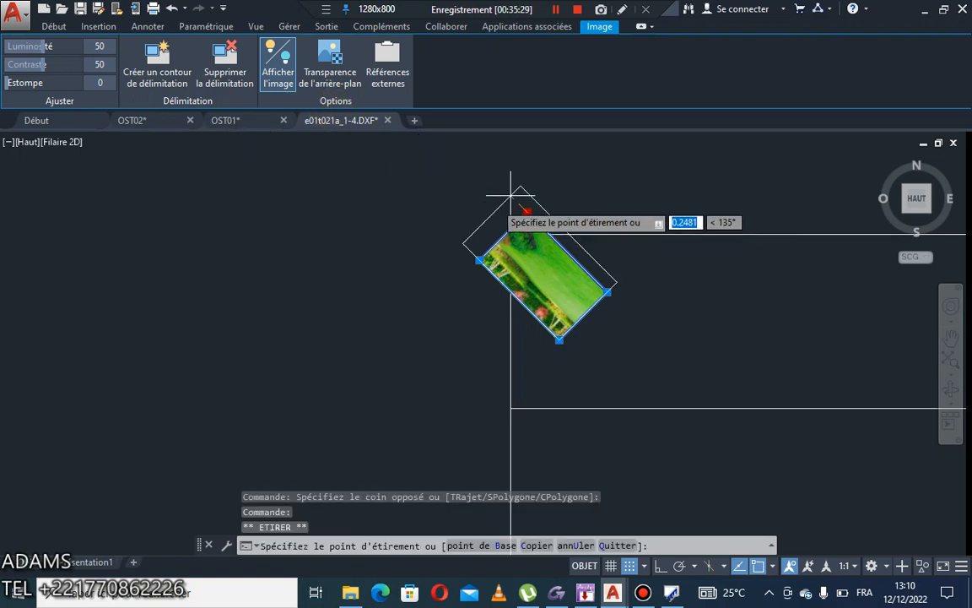
{"action": "left_click", "coordinate": [400, 270]}
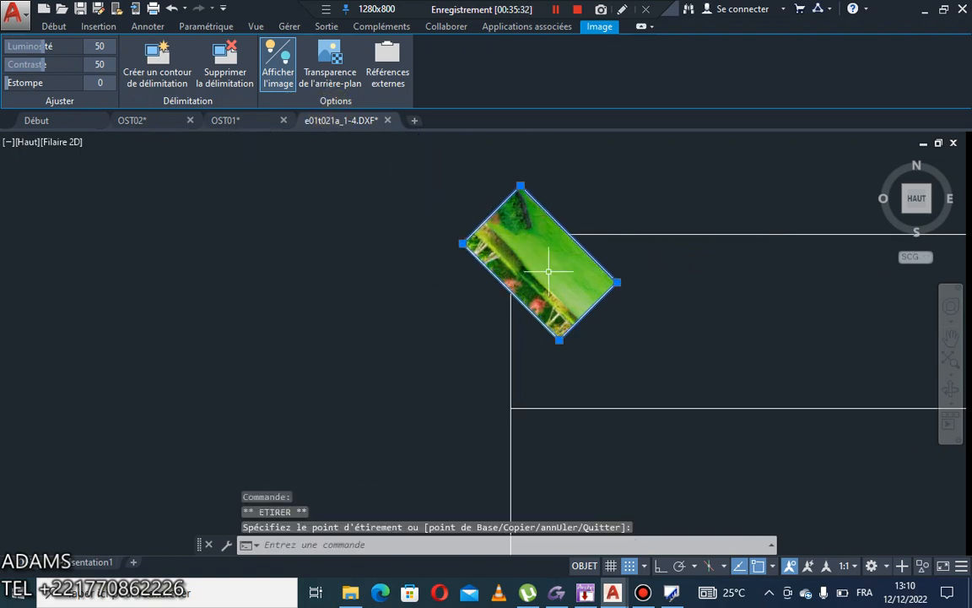
Step: Try to rotate the selected garden image with the Rotate command, using its right-hand corner as base point
{"action": "left_click", "coordinate": [54, 26]}
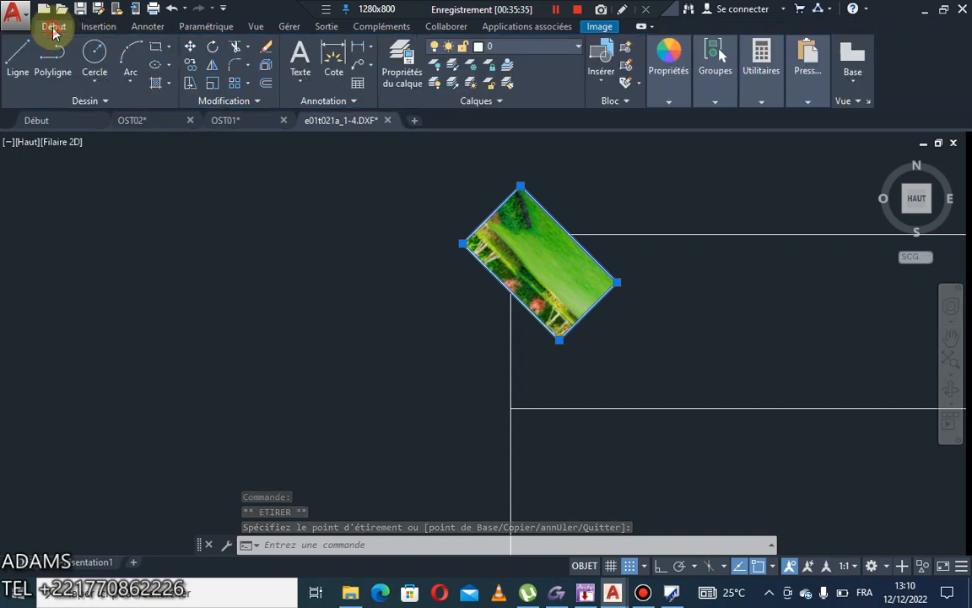
{"action": "left_click", "coordinate": [213, 48]}
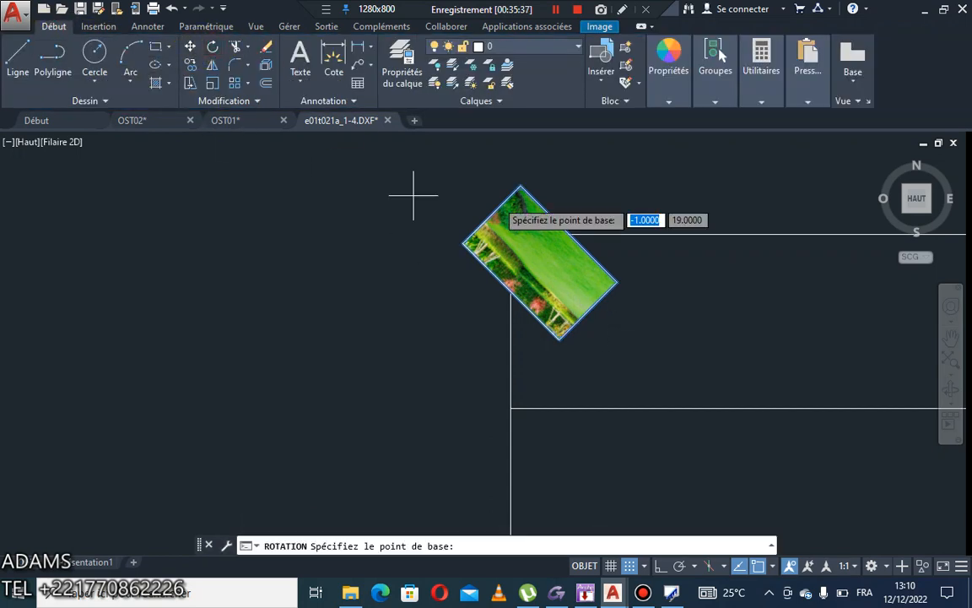
{"action": "left_click", "coordinate": [607, 292]}
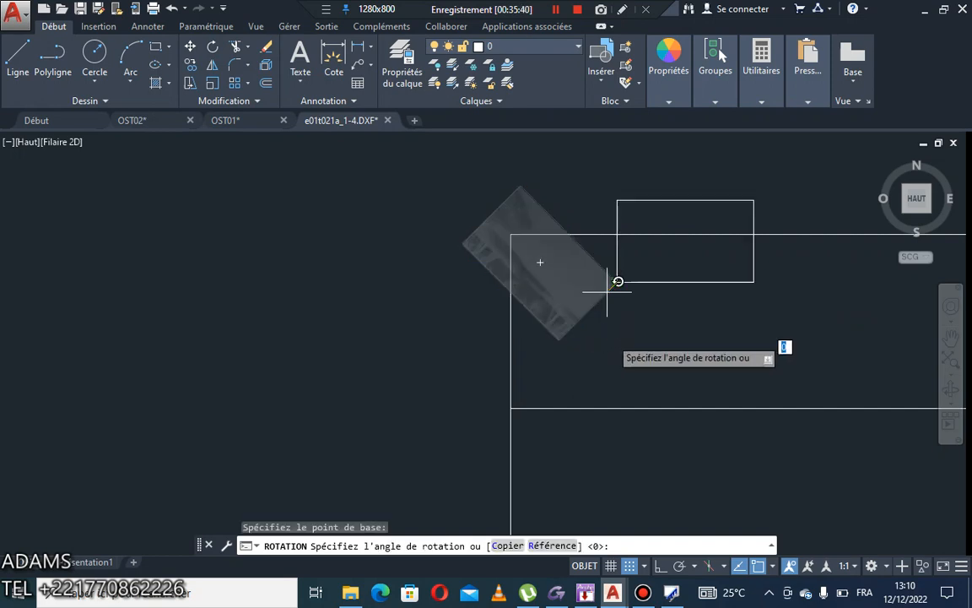
{"action": "left_click", "coordinate": [617, 281]}
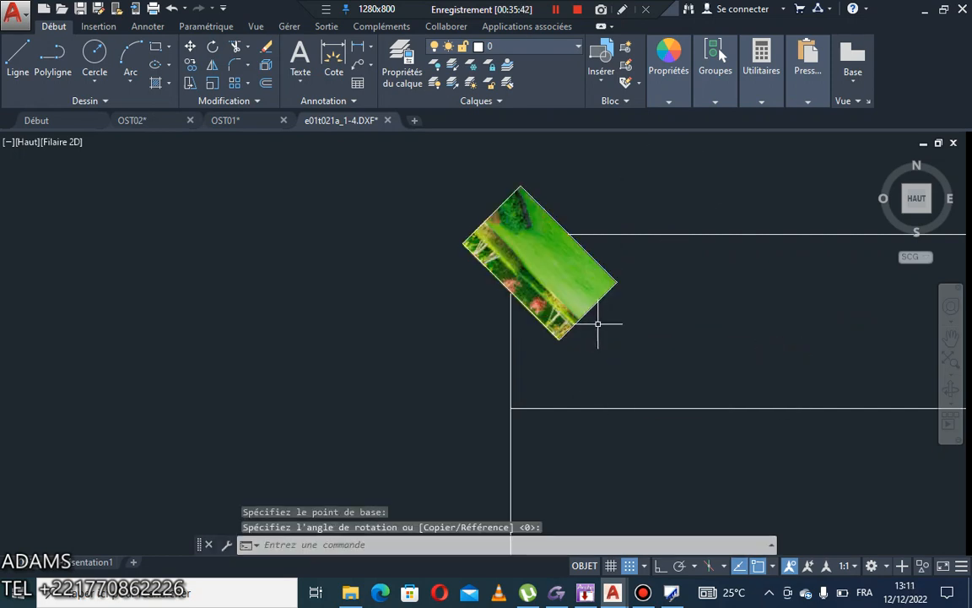
Step: Rotate the garden image about 185 degrees around its right-hand corner so it swings into the header cell
{"action": "left_click", "coordinate": [652, 284]}
{"action": "left_click", "coordinate": [578, 292]}
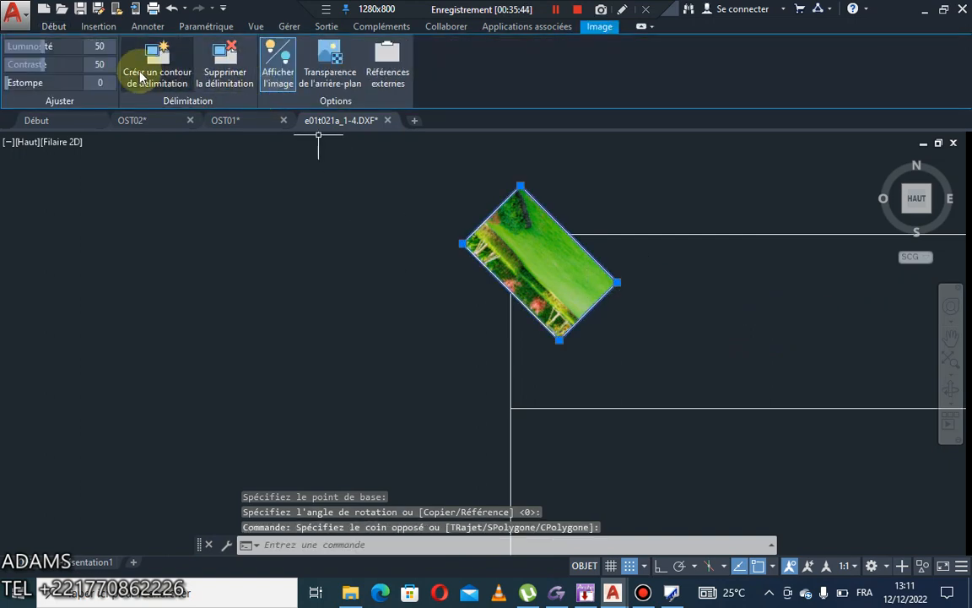
{"action": "left_click", "coordinate": [53, 26]}
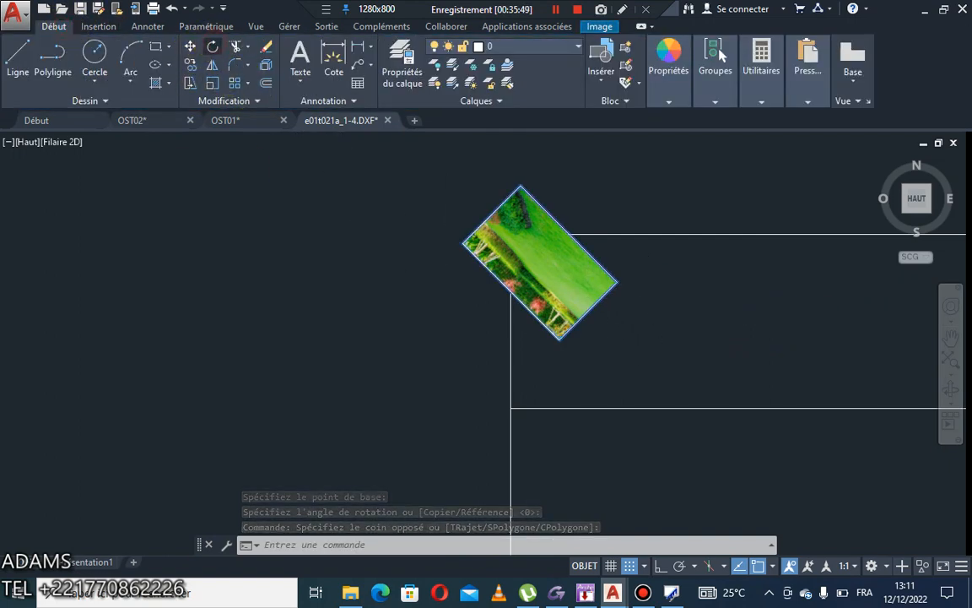
{"action": "left_click", "coordinate": [212, 47]}
{"action": "left_click", "coordinate": [541, 262]}
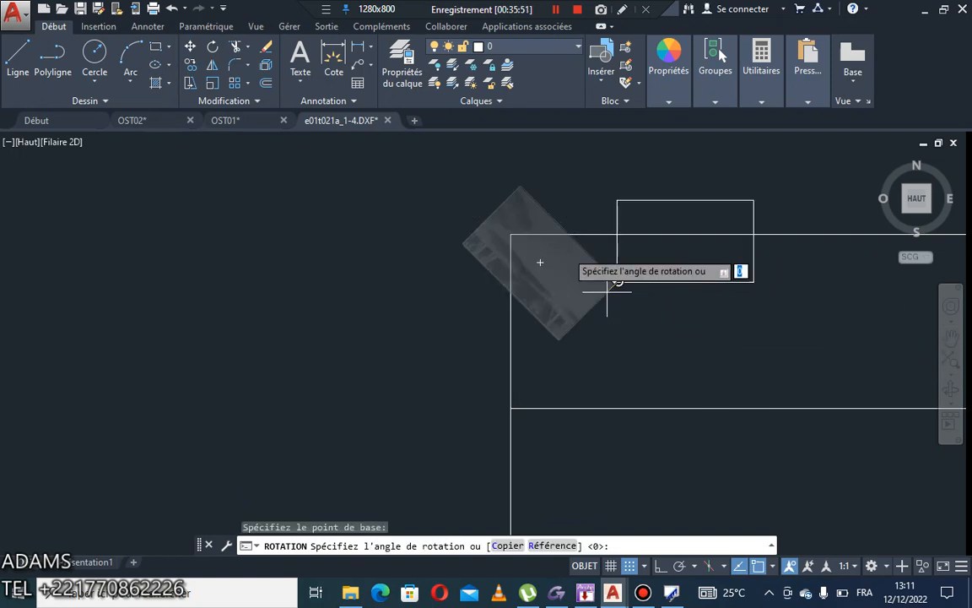
{"action": "left_click", "coordinate": [512, 290]}
Step: Rotate the garden image 45 degrees around its centre to bring it almost horizontal
{"action": "left_click", "coordinate": [731, 351]}
{"action": "left_click", "coordinate": [684, 315]}
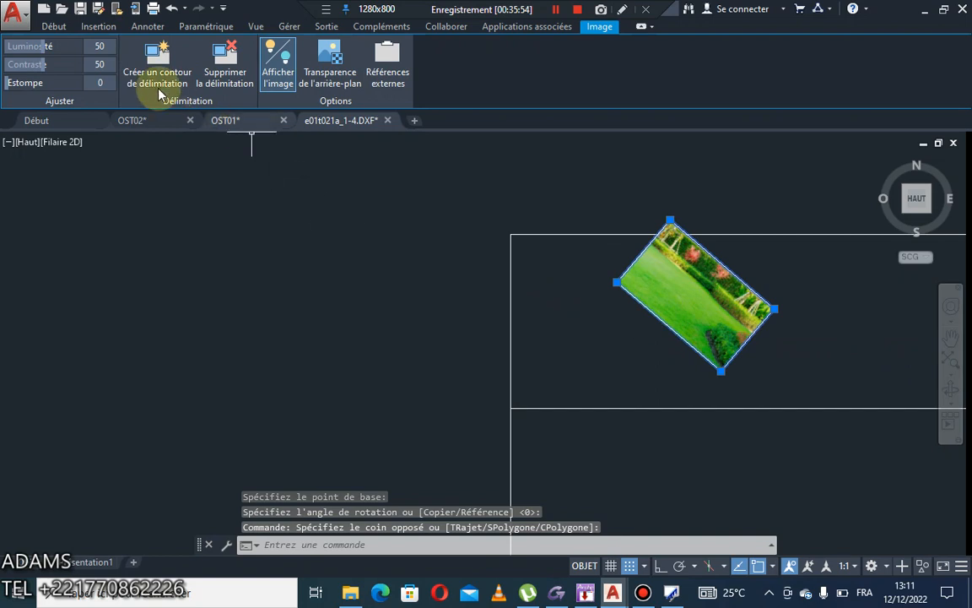
{"action": "left_click", "coordinate": [54, 26]}
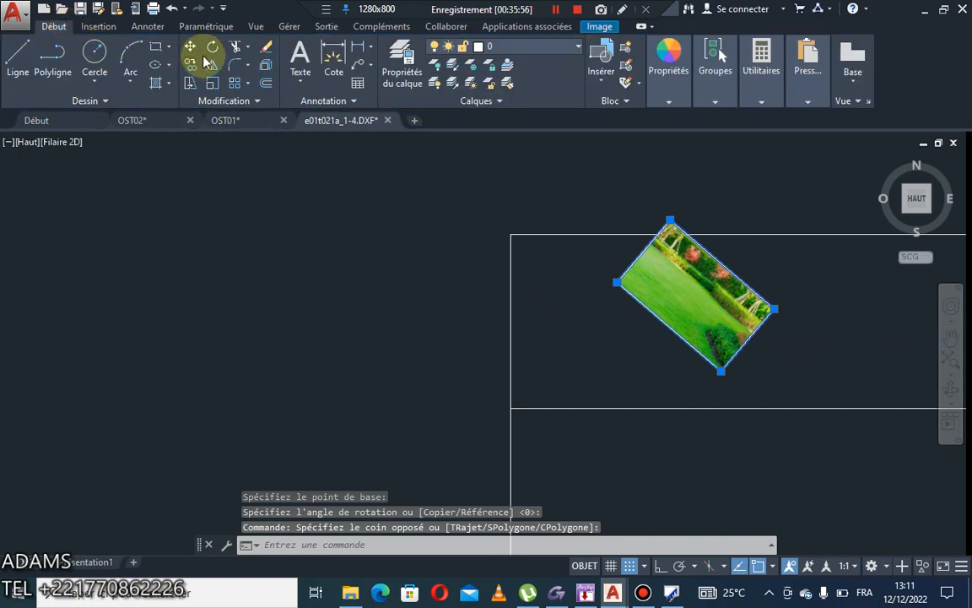
{"action": "left_click", "coordinate": [221, 47]}
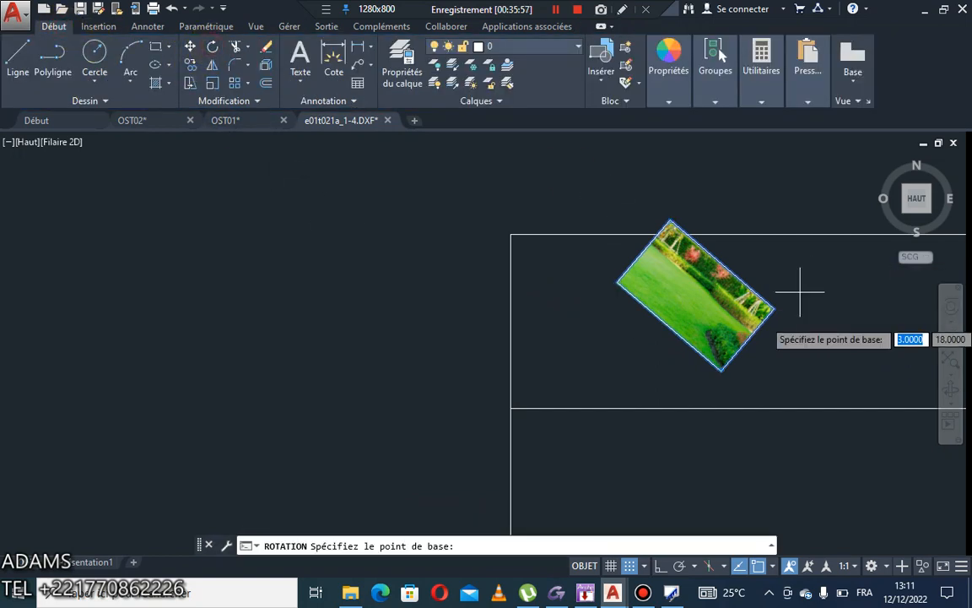
{"action": "left_click", "coordinate": [701, 293]}
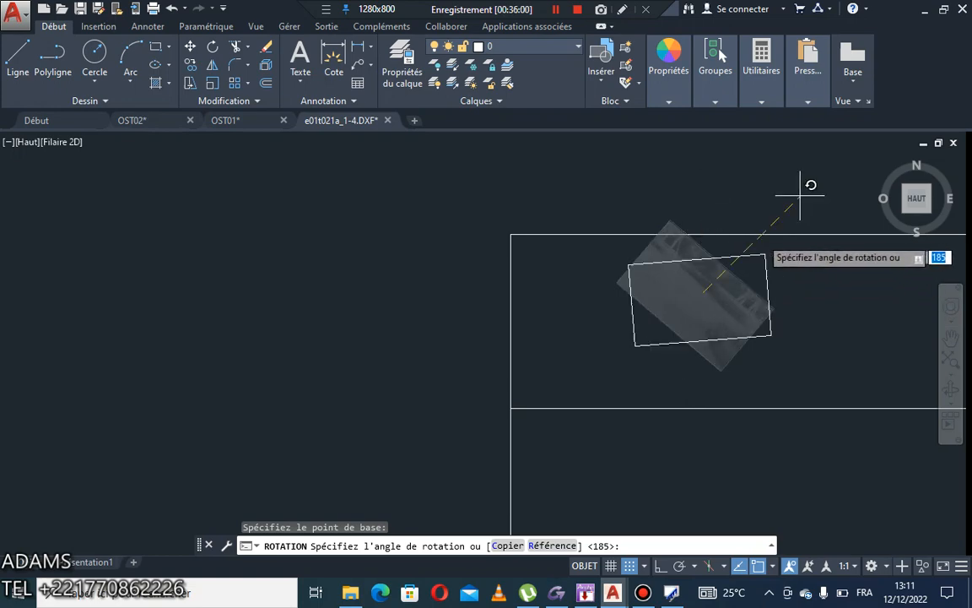
{"action": "key", "text": "Escape"}
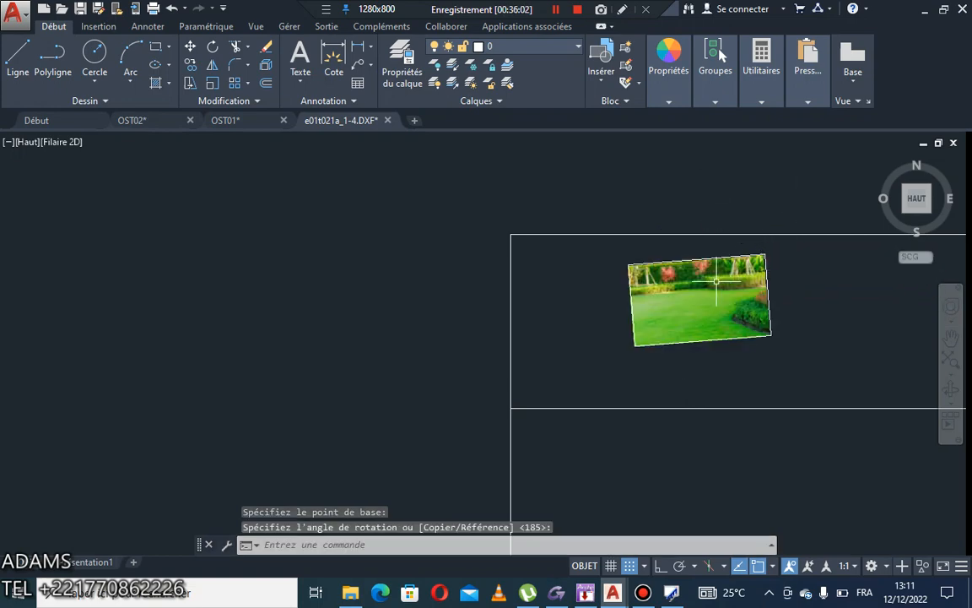
Step: Try to rotate the garden image around its centre once more to straighten the remaining tilt
{"action": "scroll", "coordinate": [774, 254], "scroll_direction": "up", "scroll_amount": 4}
{"action": "left_click", "coordinate": [753, 228]}
{"action": "left_click", "coordinate": [736, 272]}
{"action": "scroll", "coordinate": [397, 193], "scroll_direction": "down", "scroll_amount": 4}
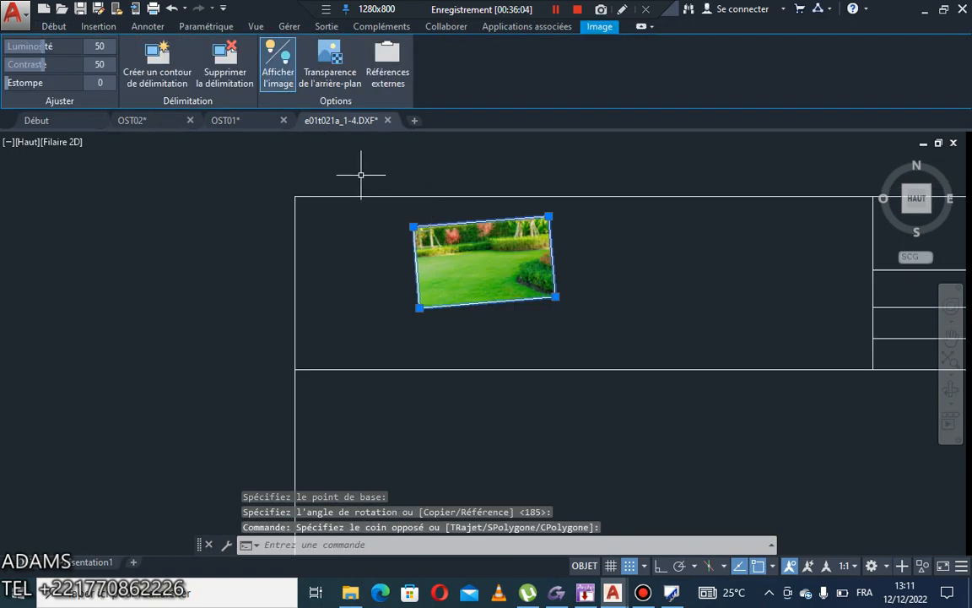
{"action": "left_click", "coordinate": [52, 26]}
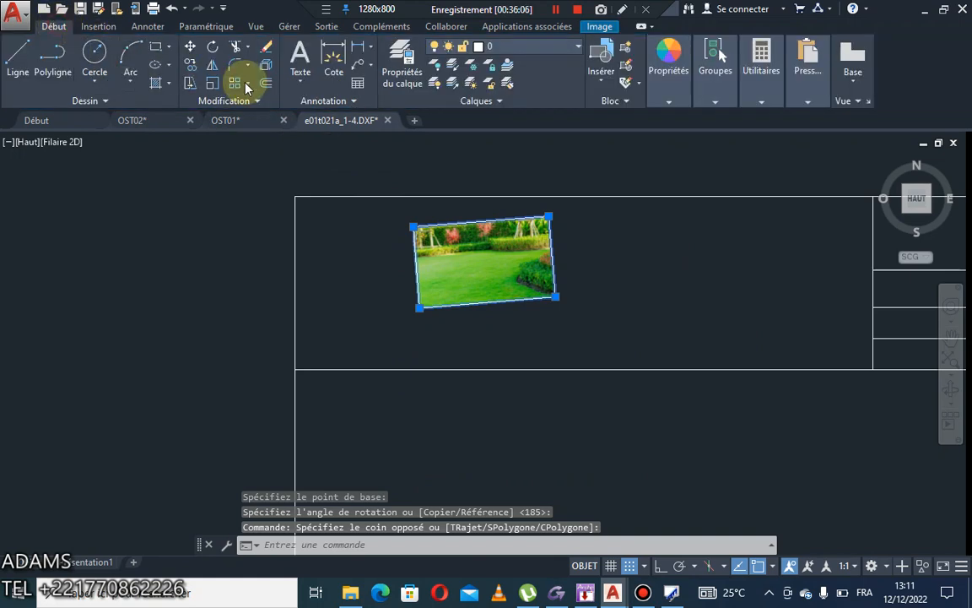
{"action": "left_click", "coordinate": [213, 46]}
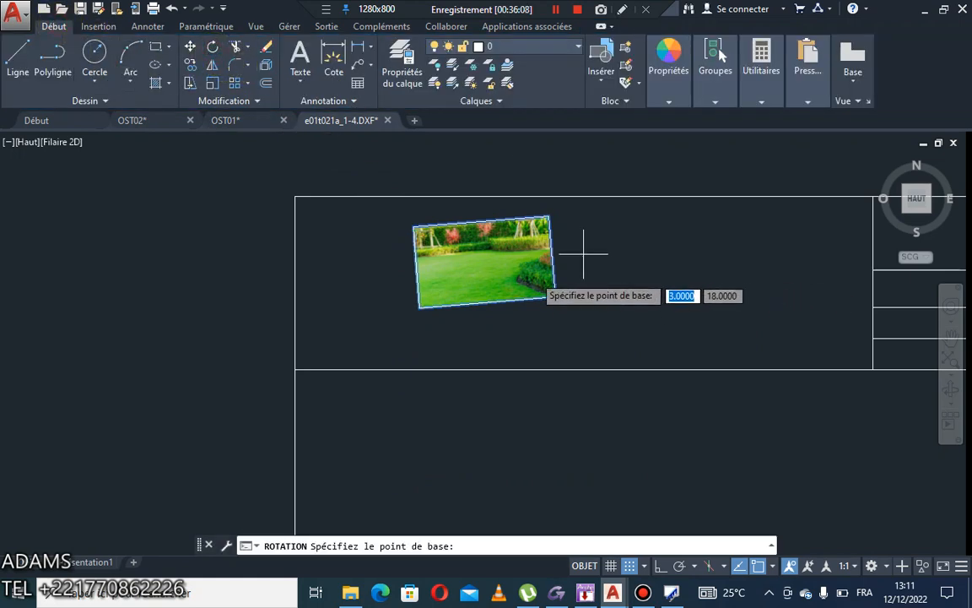
{"action": "left_click", "coordinate": [487, 254]}
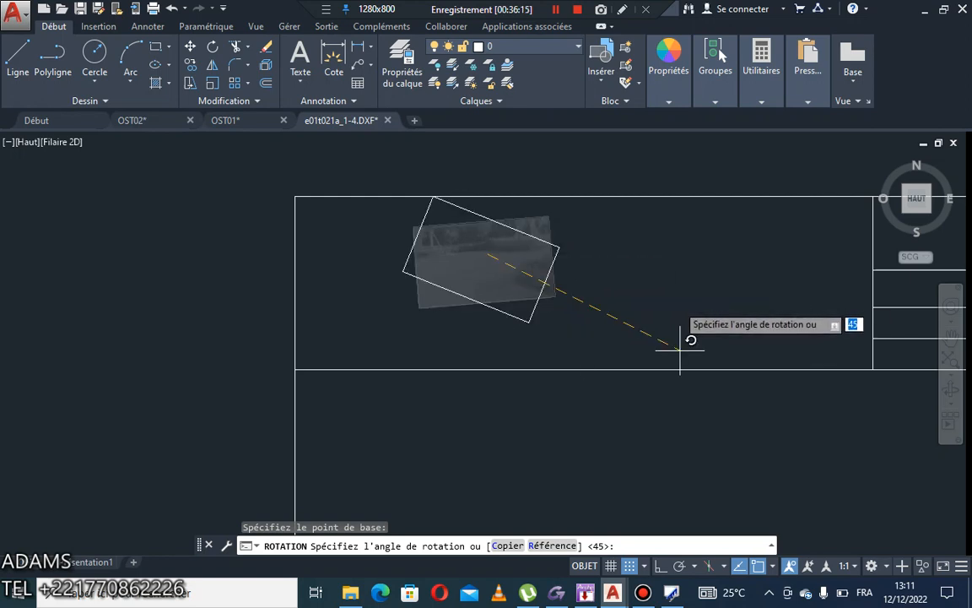
{"action": "left_click", "coordinate": [688, 246]}
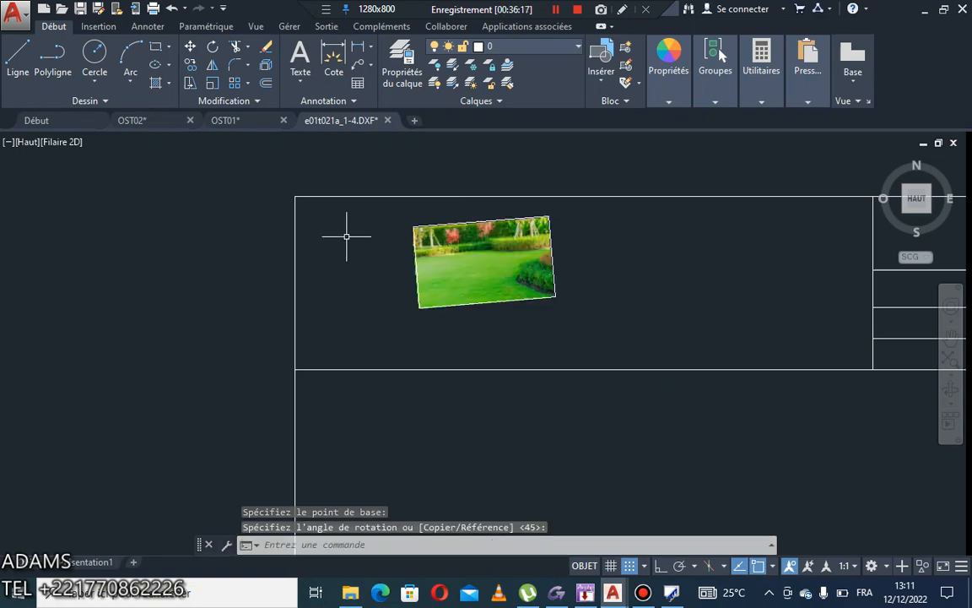
Step: Examine how the garden image sits in the header compared with the whole beam sheet
{"action": "scroll", "coordinate": [396, 255], "scroll_direction": "down", "scroll_amount": 5}
{"action": "scroll", "coordinate": [366, 229], "scroll_direction": "down", "scroll_amount": 4}
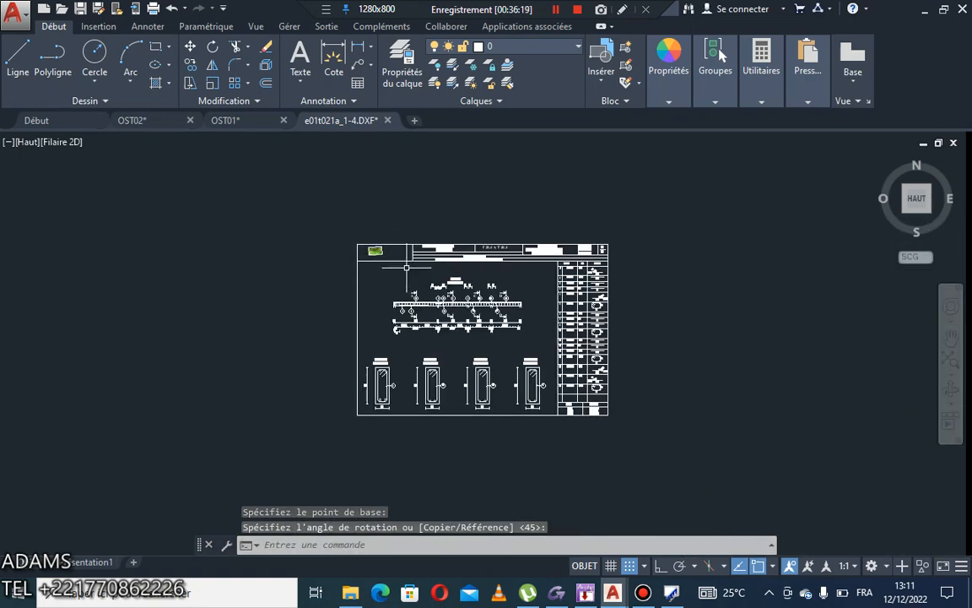
{"action": "scroll", "coordinate": [365, 230], "scroll_direction": "up", "scroll_amount": 6}
{"action": "scroll", "coordinate": [366, 229], "scroll_direction": "down", "scroll_amount": 5}
{"action": "scroll", "coordinate": [376, 215], "scroll_direction": "up", "scroll_amount": 6}
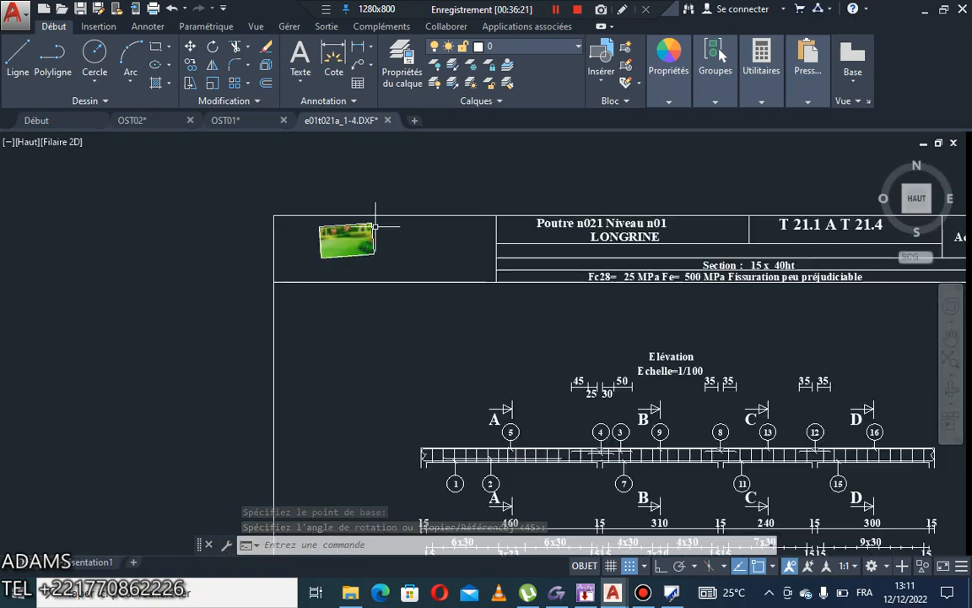
{"action": "scroll", "coordinate": [430, 237], "scroll_direction": "down", "scroll_amount": 4}
Step: Copy the "Elévation" title into the empty header cell, between the garden image and the beam name
{"action": "scroll", "coordinate": [603, 312], "scroll_direction": "up", "scroll_amount": 7}
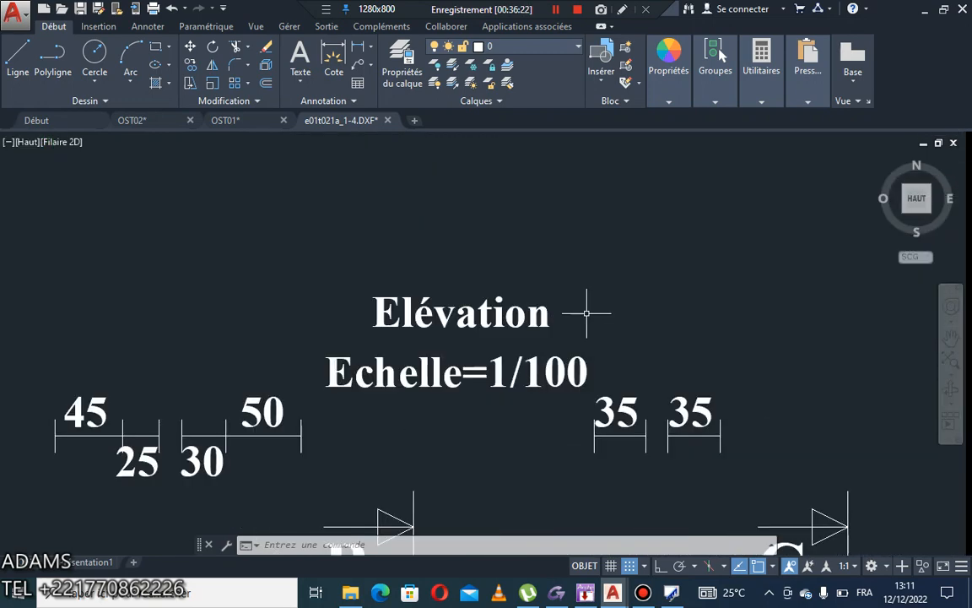
{"action": "left_click", "coordinate": [614, 305]}
{"action": "left_click", "coordinate": [483, 258]}
{"action": "left_click", "coordinate": [190, 61]}
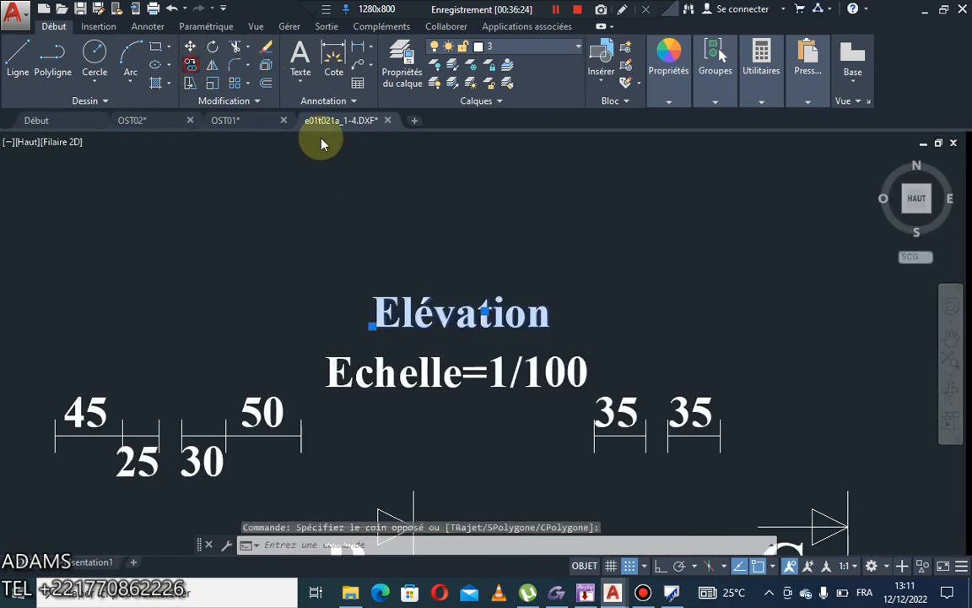
{"action": "left_click", "coordinate": [506, 272]}
{"action": "scroll", "coordinate": [582, 295], "scroll_direction": "down", "scroll_amount": 5}
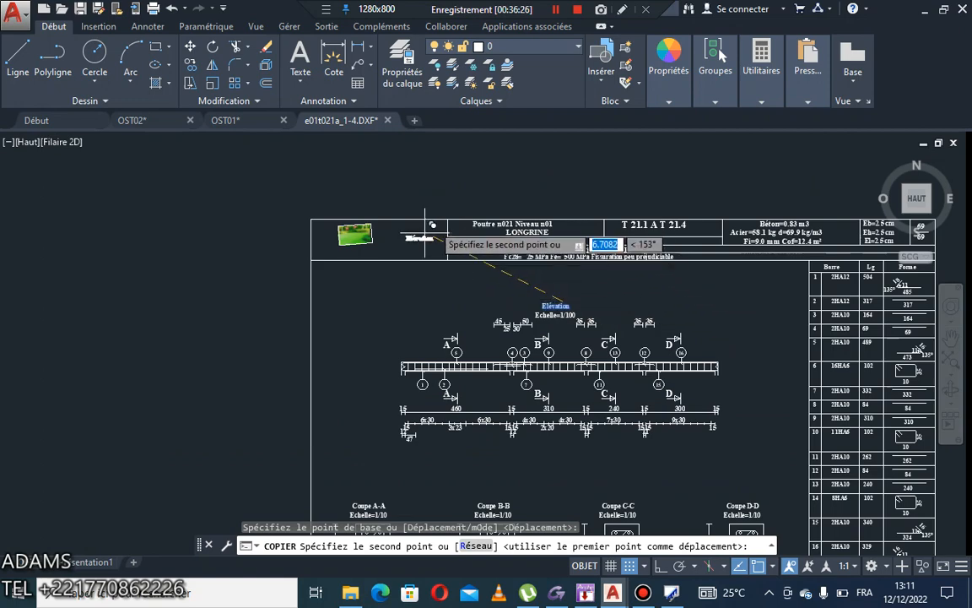
{"action": "scroll", "coordinate": [412, 233], "scroll_direction": "up", "scroll_amount": 9}
{"action": "left_click", "coordinate": [368, 269]}
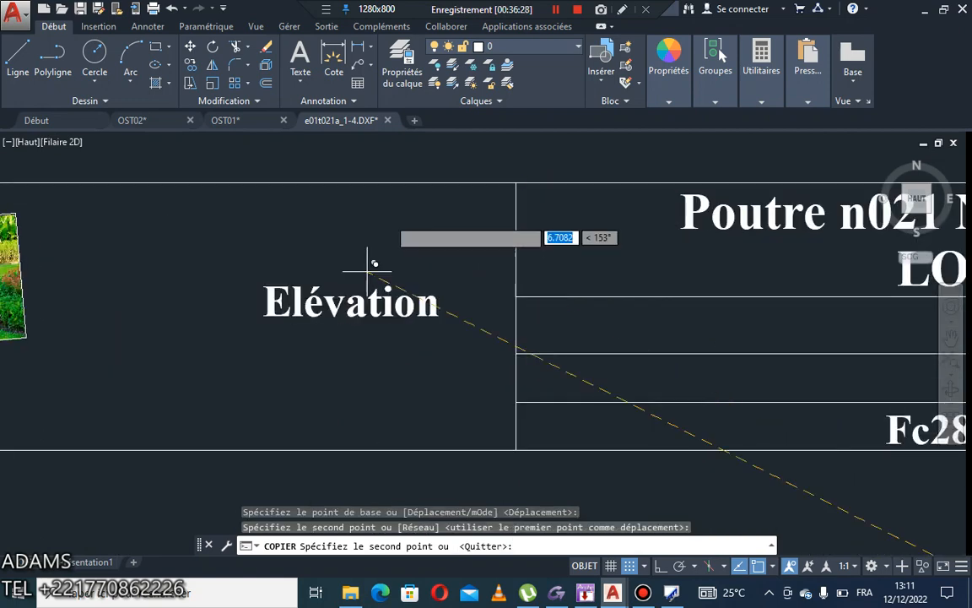
{"action": "right_click", "coordinate": [382, 244]}
{"action": "left_click", "coordinate": [422, 248]}
Step: Replace the wording of the copied "Elévation" text in the header with QZS4ER5 and end the text editing
{"action": "left_click", "coordinate": [392, 298]}
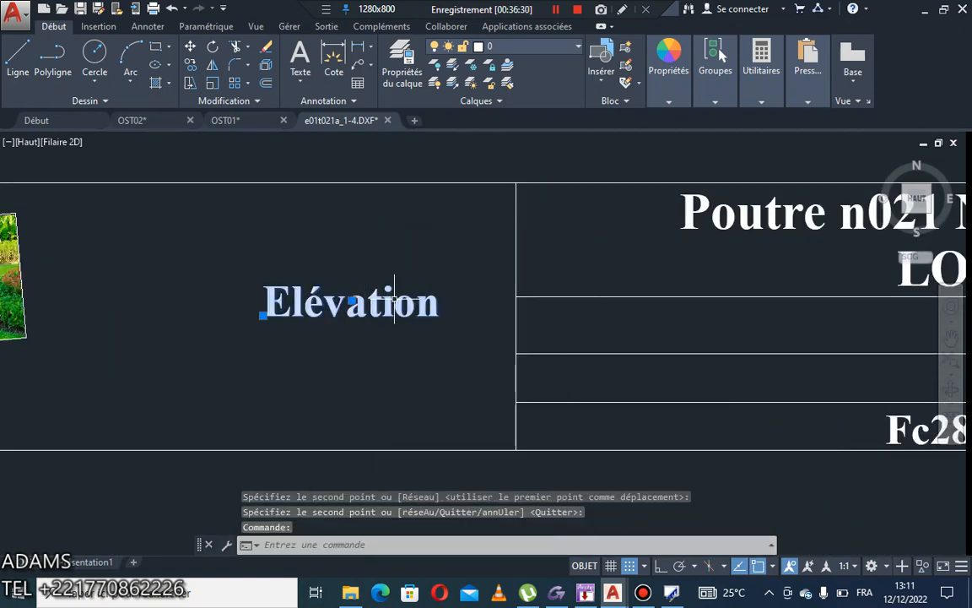
{"action": "left_click", "coordinate": [393, 296]}
{"action": "left_click", "coordinate": [406, 303]}
{"action": "left_click", "coordinate": [406, 304]}
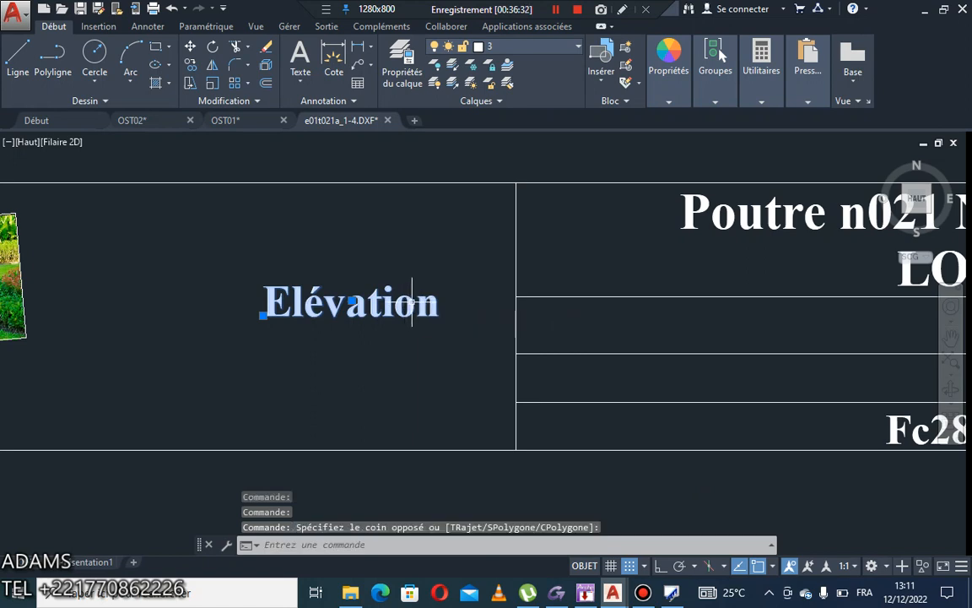
{"action": "double_click", "coordinate": [412, 301]}
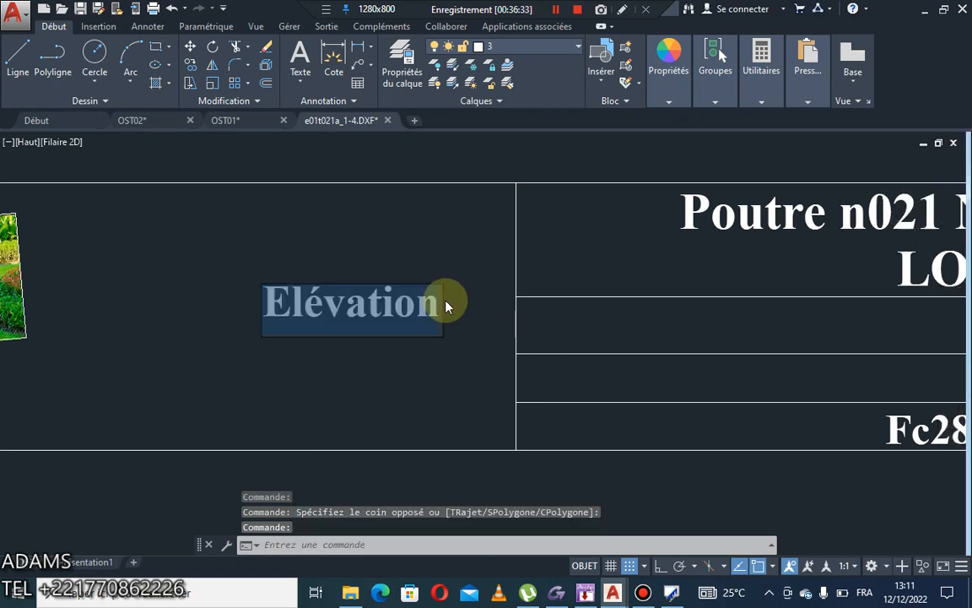
{"action": "type", "text": "QZS4ER5"}
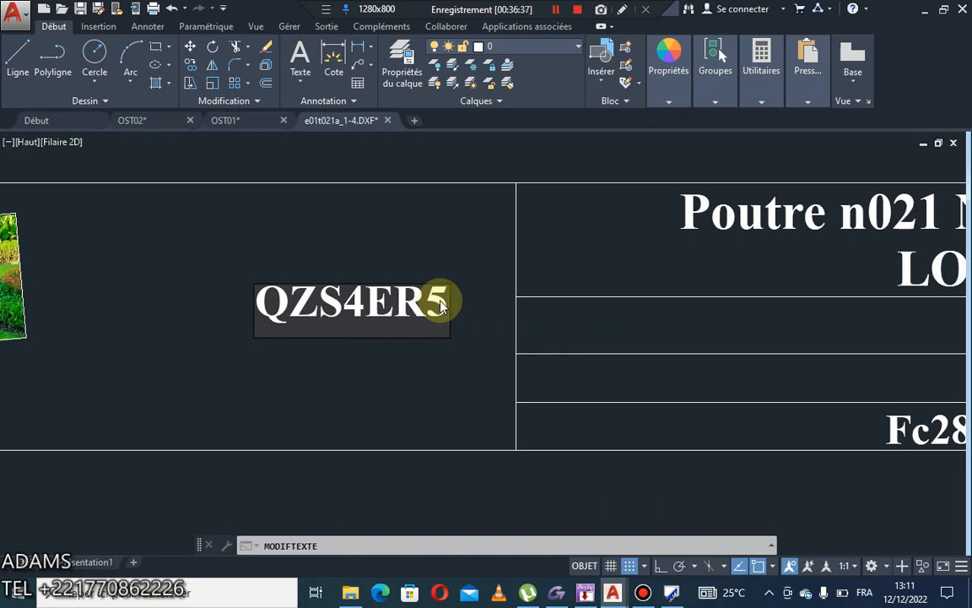
{"action": "key", "text": "Return"}
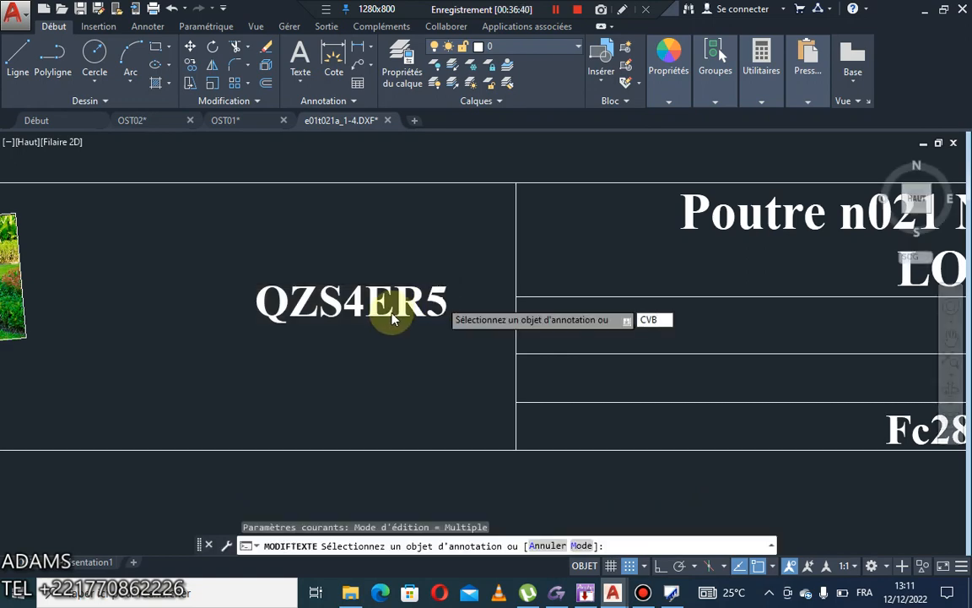
{"action": "key", "text": "Escape"}
Step: Set up a plot of the sheet with the monochrome.ctb plot style table and apply it to all layouts
{"action": "scroll", "coordinate": [393, 317], "scroll_direction": "down", "scroll_amount": 5}
{"action": "middle_click_drag", "start_coordinate": [398, 359], "coordinate": [371, 219]}
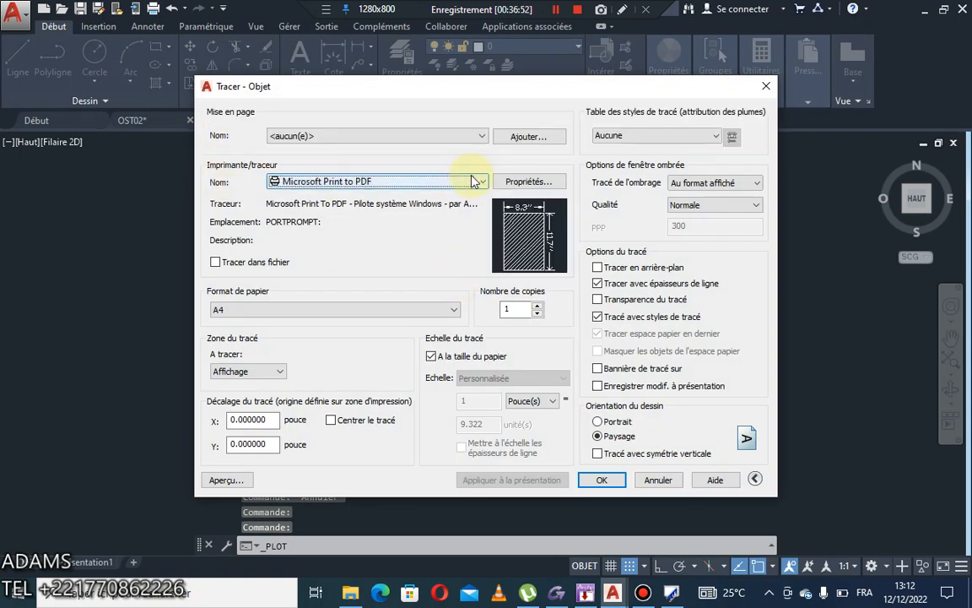
{"action": "left_click", "coordinate": [686, 137]}
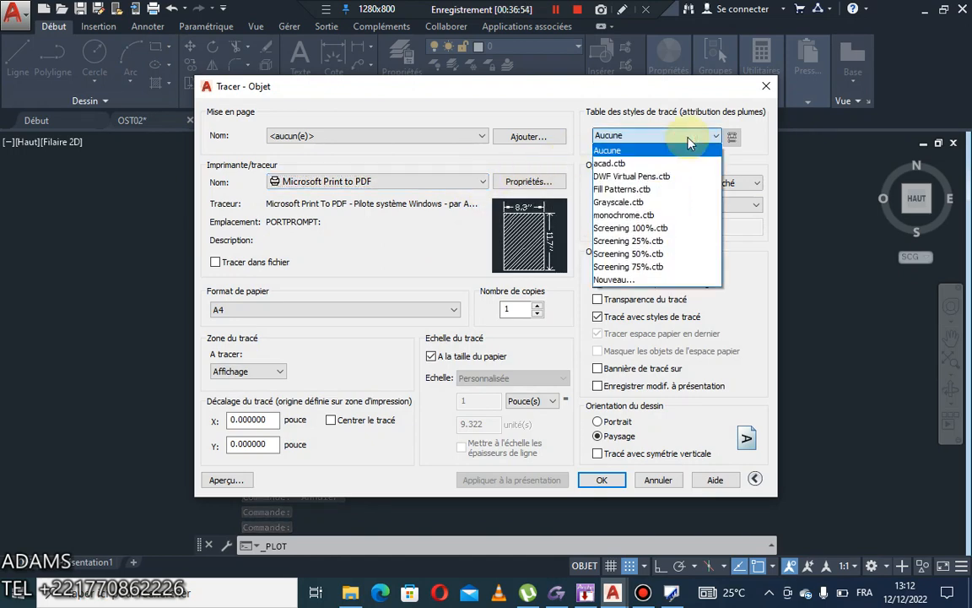
{"action": "left_click", "coordinate": [650, 215]}
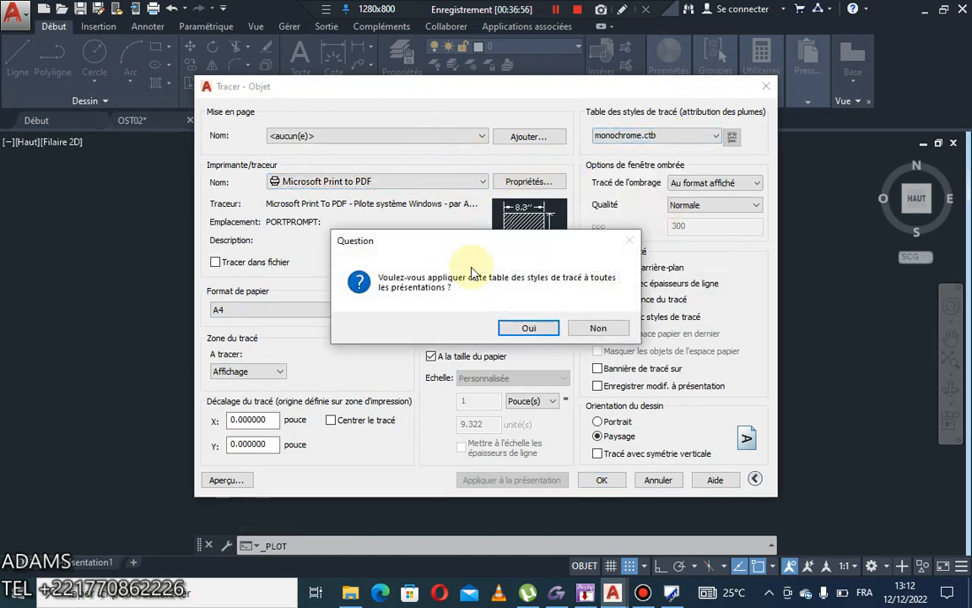
{"action": "left_click", "coordinate": [518, 330]}
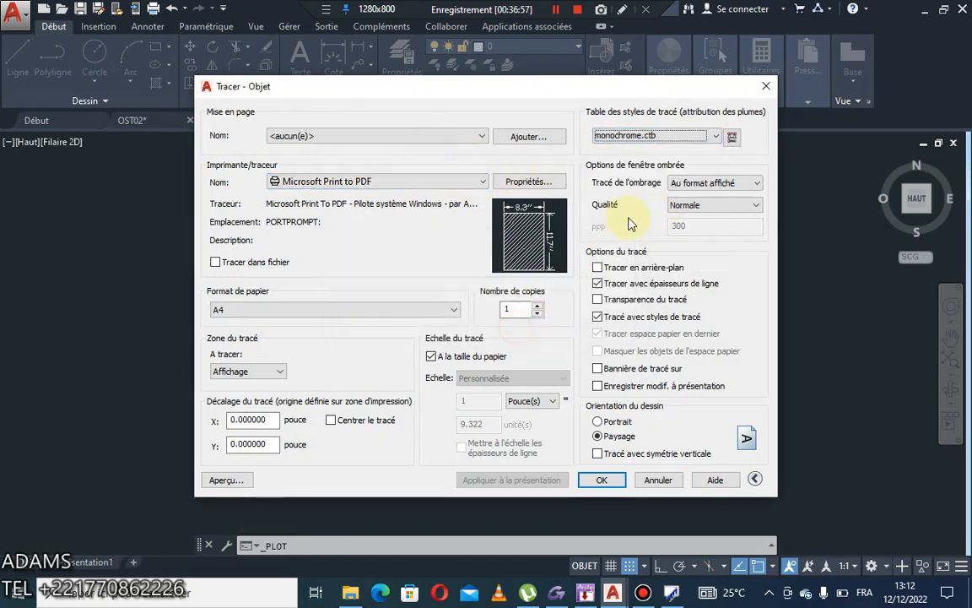
Step: Choose Microsoft Print to PDF as the plotter and centre the plot on the paper
{"action": "left_click", "coordinate": [435, 136]}
{"action": "left_click", "coordinate": [434, 137]}
{"action": "left_click", "coordinate": [423, 183]}
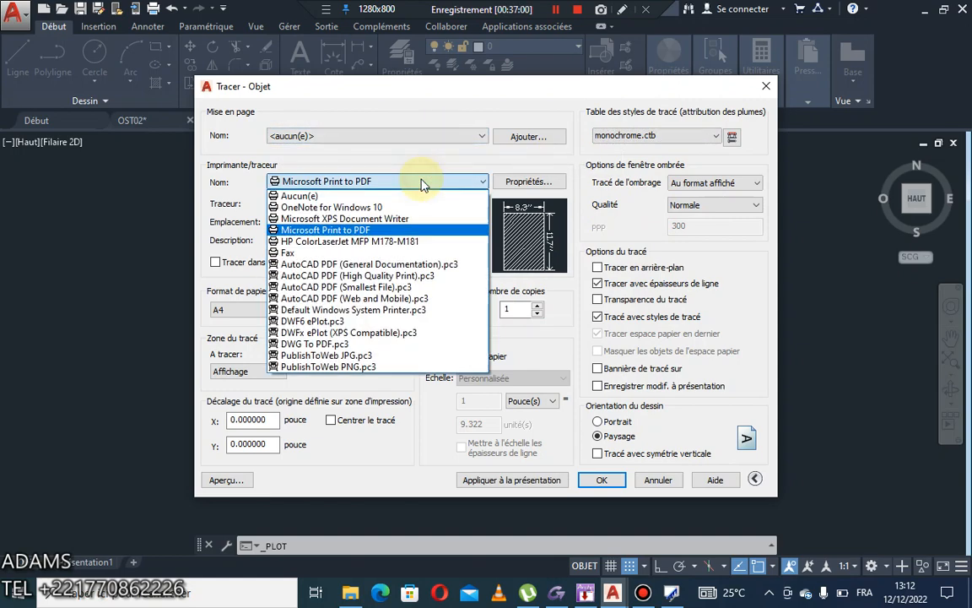
{"action": "left_click", "coordinate": [365, 230]}
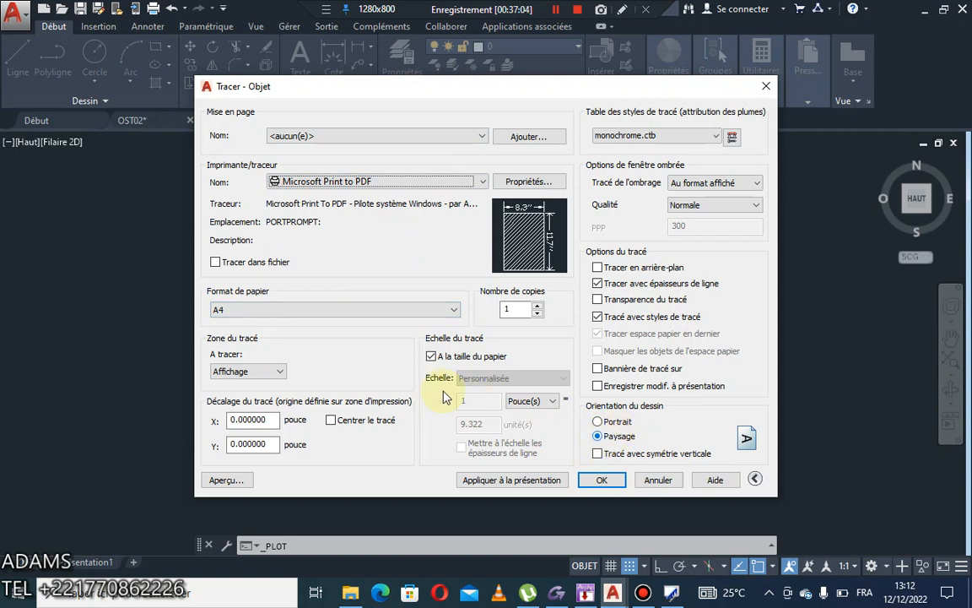
{"action": "left_click", "coordinate": [331, 421]}
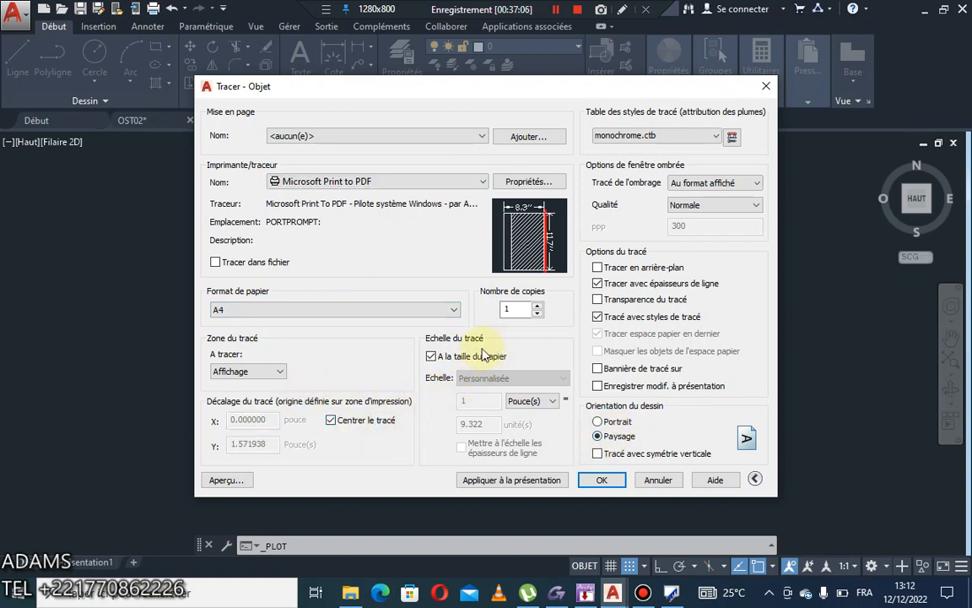
Step: Set the plot area to a window enclosing the whole beam sheet frame
{"action": "left_click", "coordinate": [274, 374]}
{"action": "left_click", "coordinate": [243, 400]}
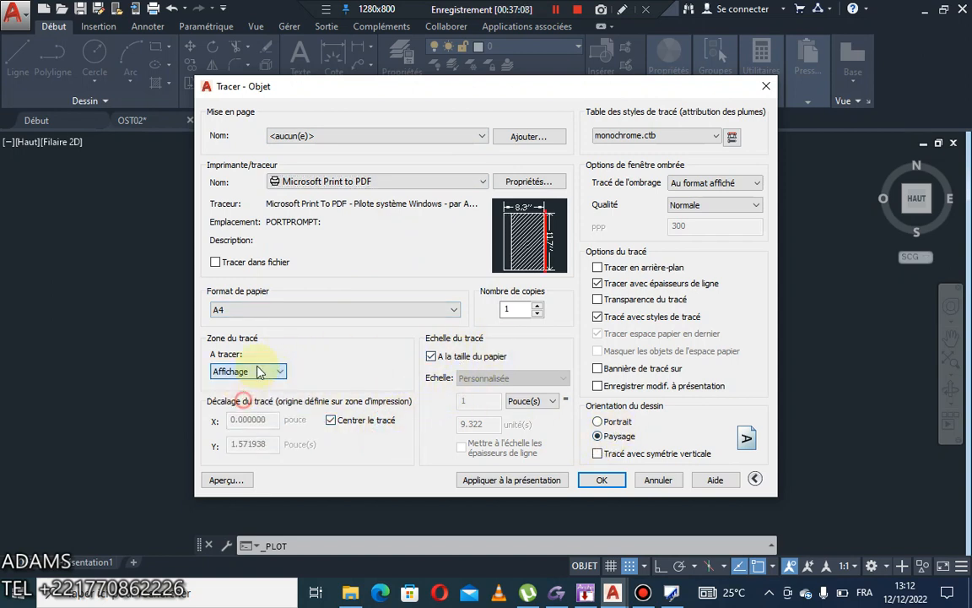
{"action": "scroll", "coordinate": [338, 211], "scroll_direction": "up", "scroll_amount": 8}
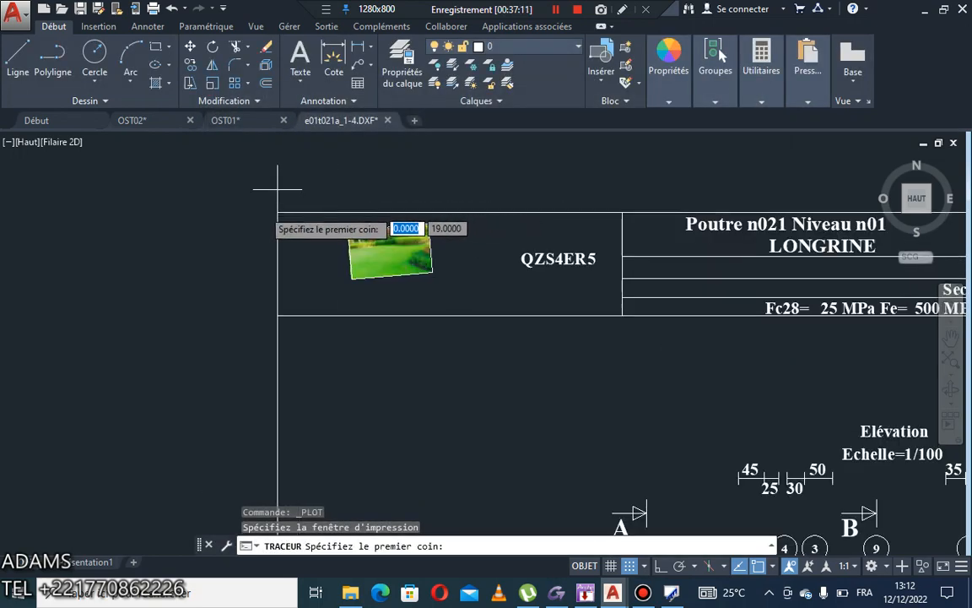
{"action": "scroll", "coordinate": [277, 190], "scroll_direction": "down", "scroll_amount": 6}
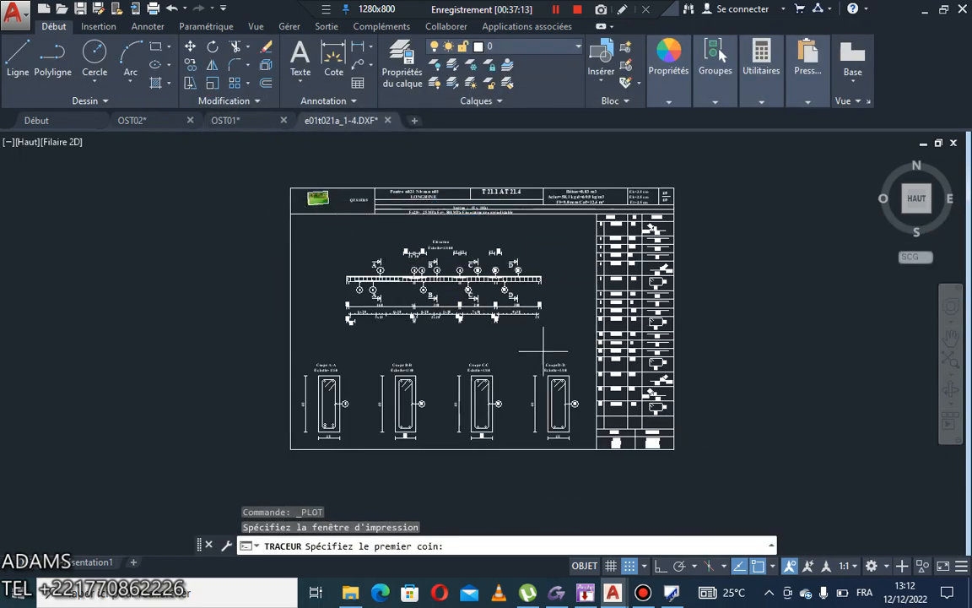
{"action": "left_click", "coordinate": [684, 464]}
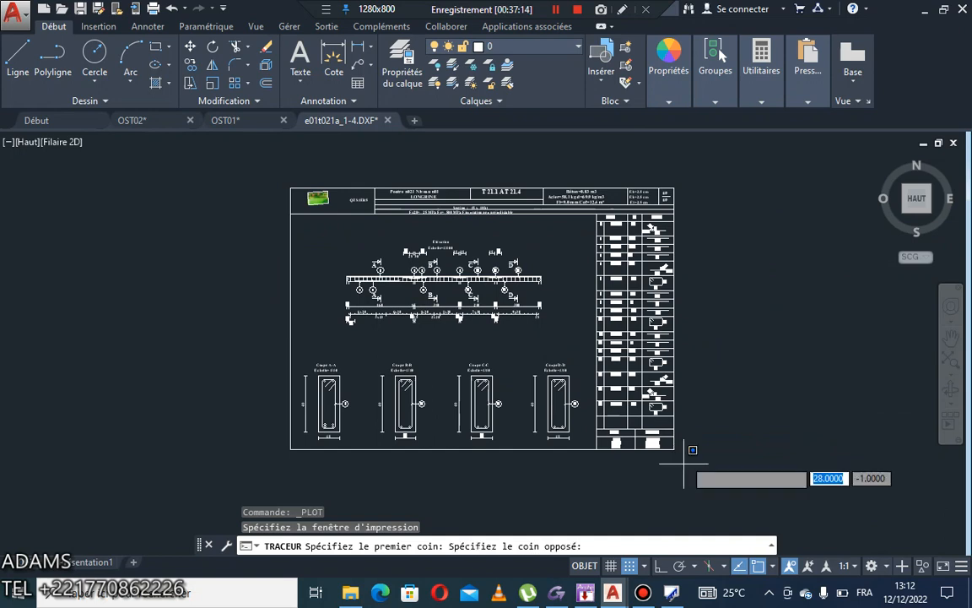
{"action": "left_click", "coordinate": [278, 187]}
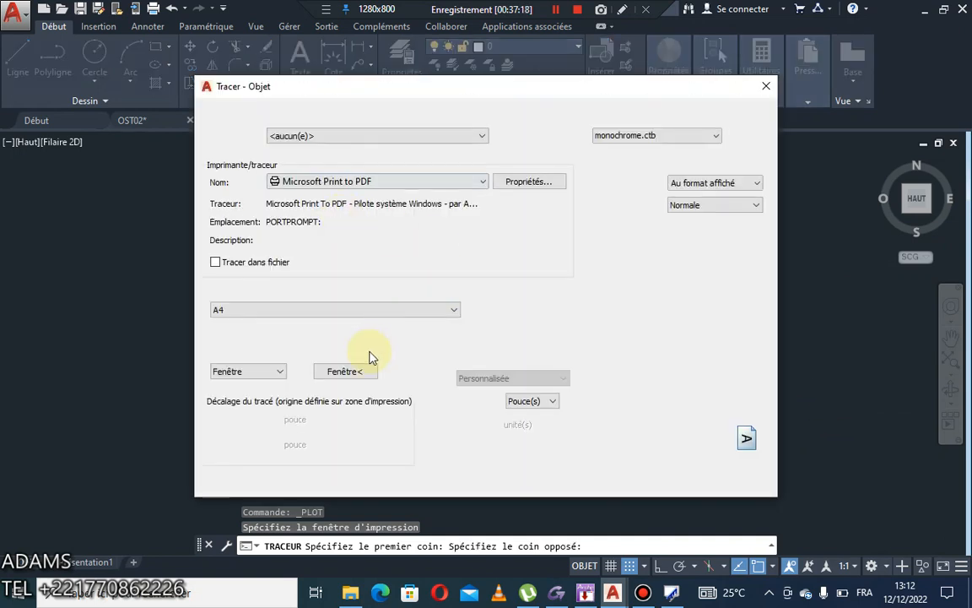
Step: Plot the sheet from its preview and save the PDF on the desktop (Bureau) as GYHB
{"action": "left_click", "coordinate": [227, 477]}
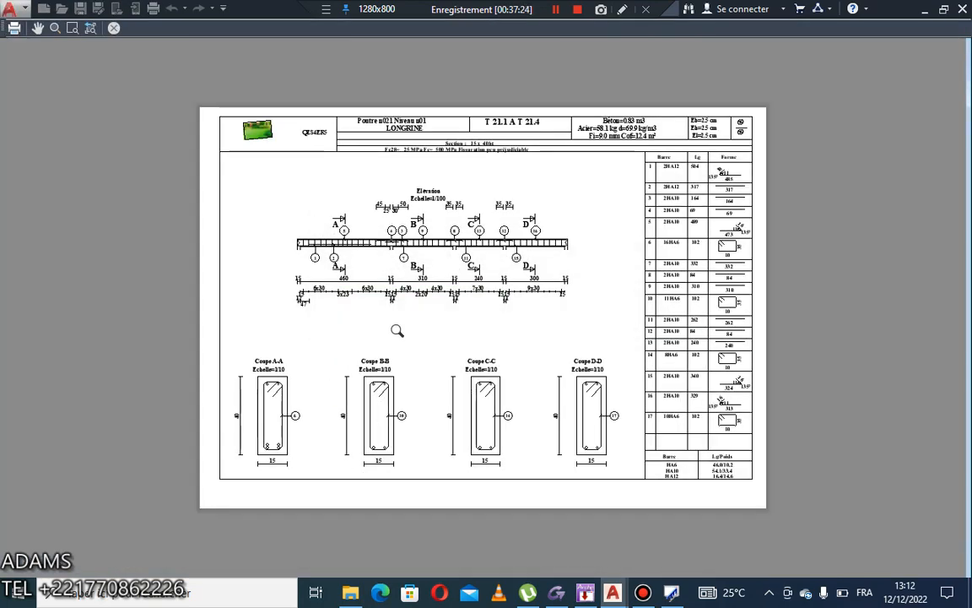
{"action": "right_click", "coordinate": [429, 353]}
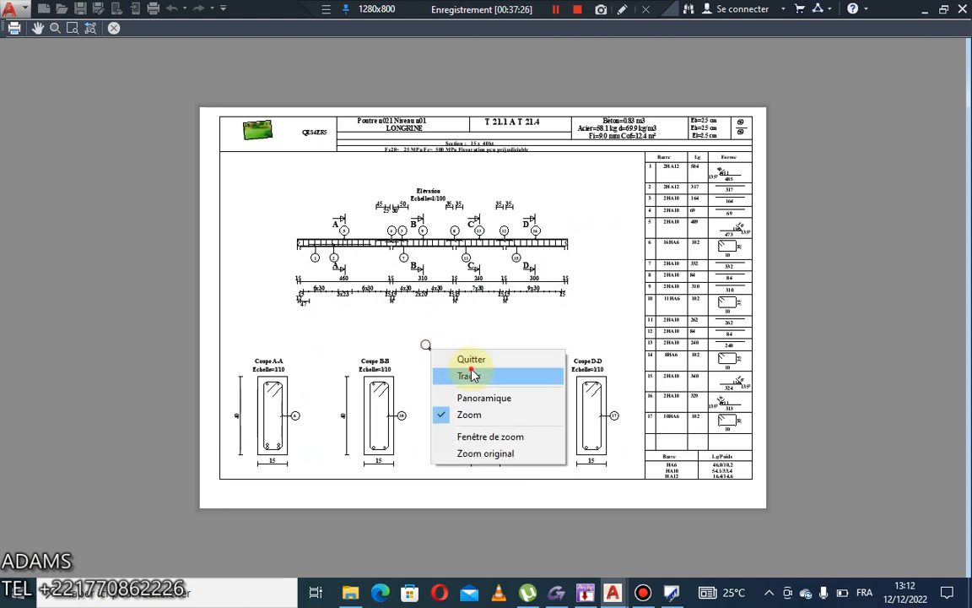
{"action": "left_click", "coordinate": [460, 375]}
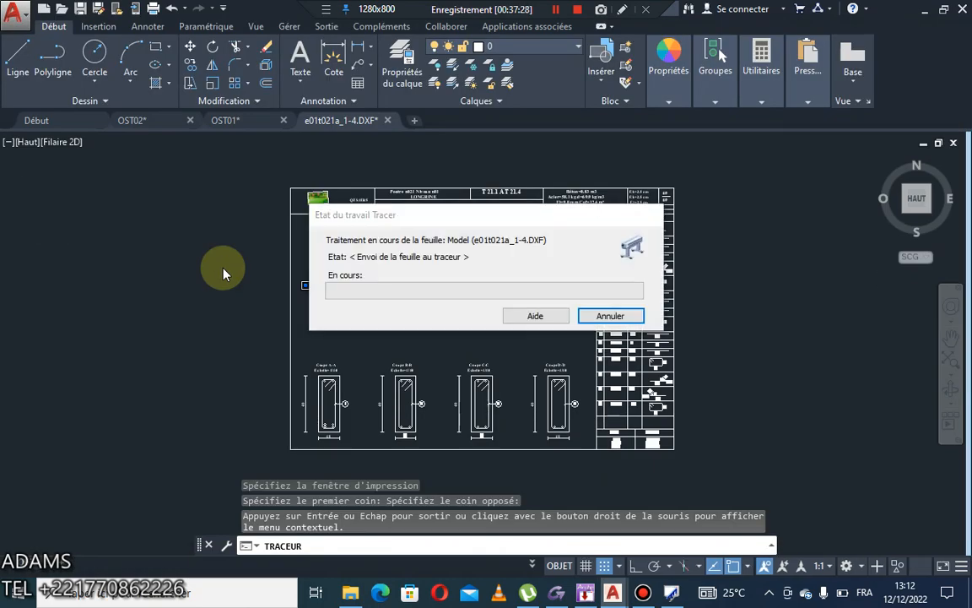
{"action": "left_click", "coordinate": [386, 301]}
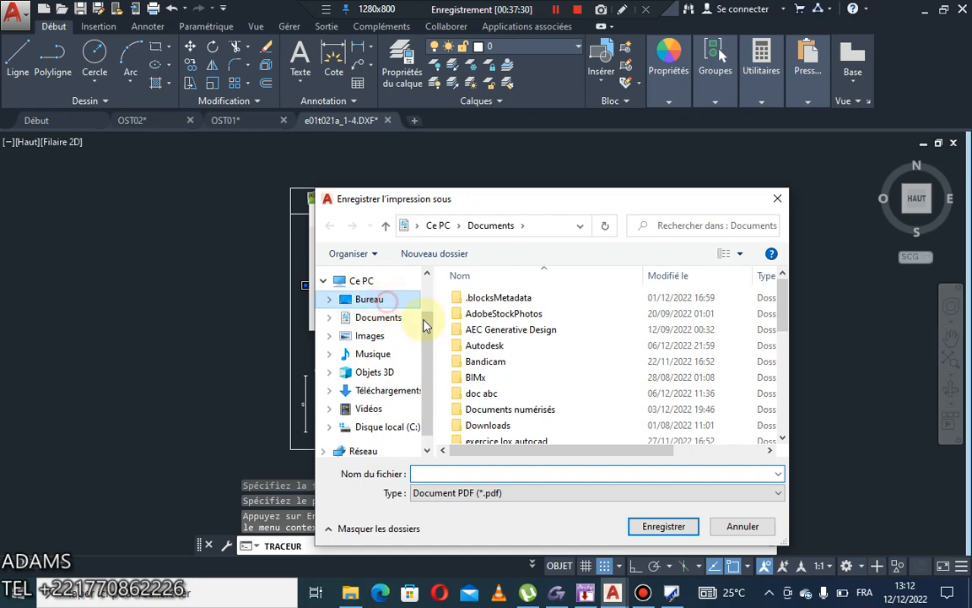
{"action": "left_click", "coordinate": [474, 472]}
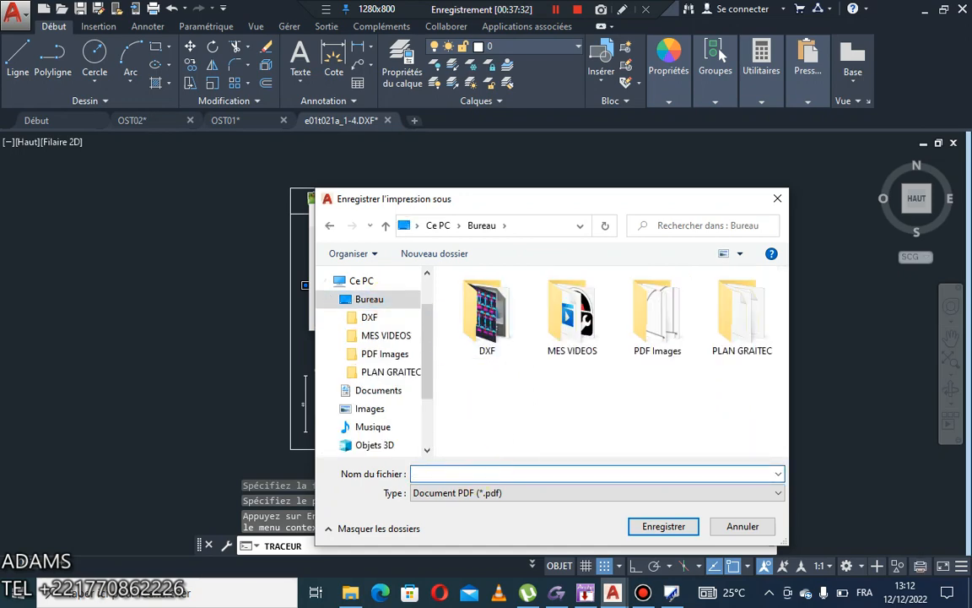
{"action": "type", "text": "GYHB"}
{"action": "left_click", "coordinate": [671, 526]}
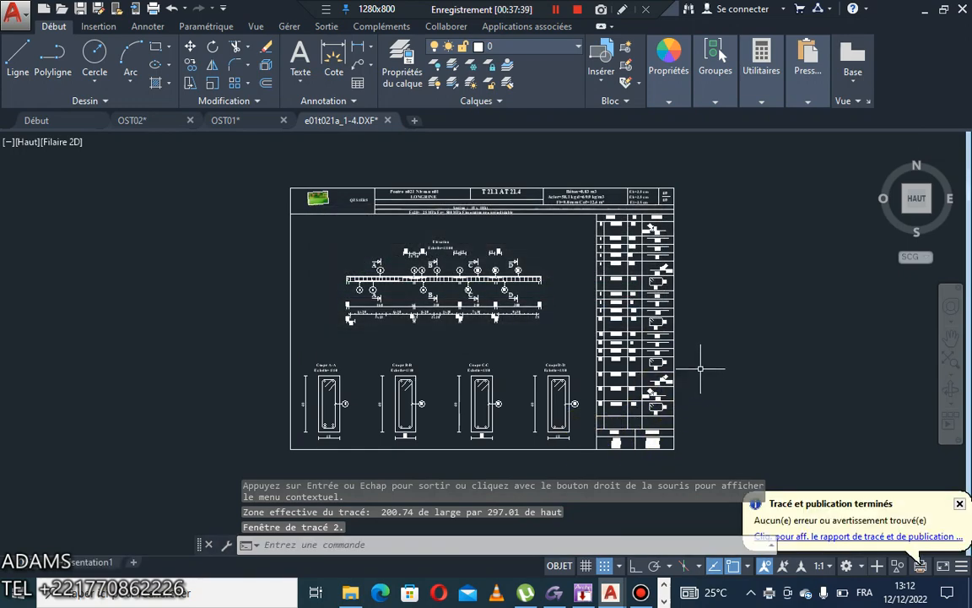
Step: Switch to File Explorer and open GYHB.pdf from the desktop in a maximized window
{"action": "left_click", "coordinate": [924, 11]}
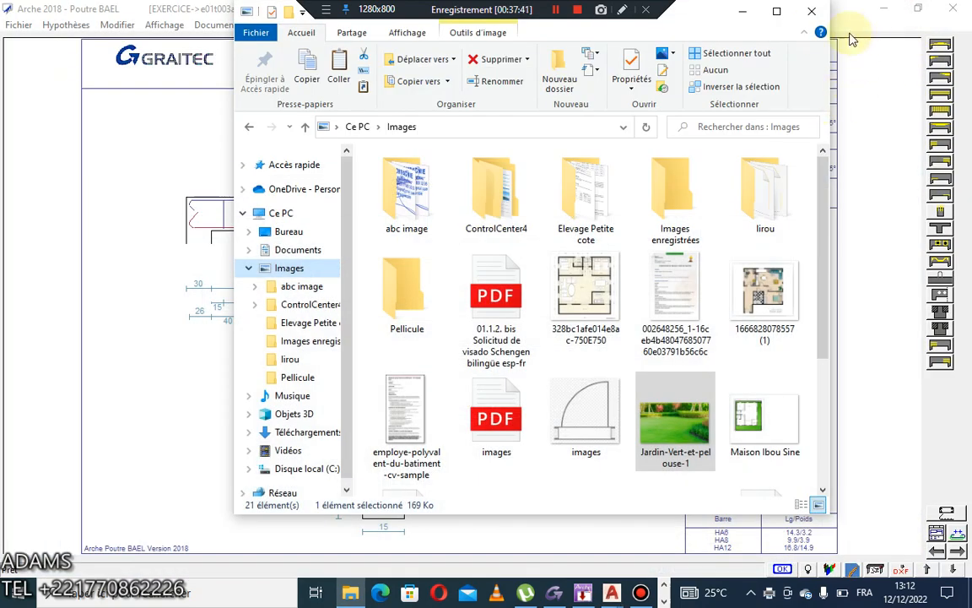
{"action": "left_click", "coordinate": [305, 233]}
{"action": "double_click", "coordinate": [770, 300]}
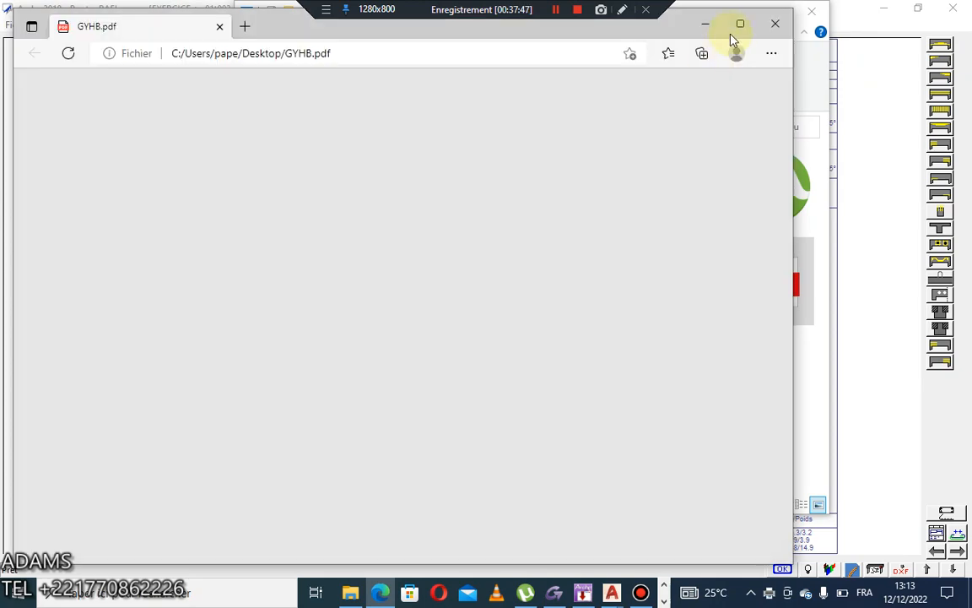
{"action": "left_click", "coordinate": [740, 28]}
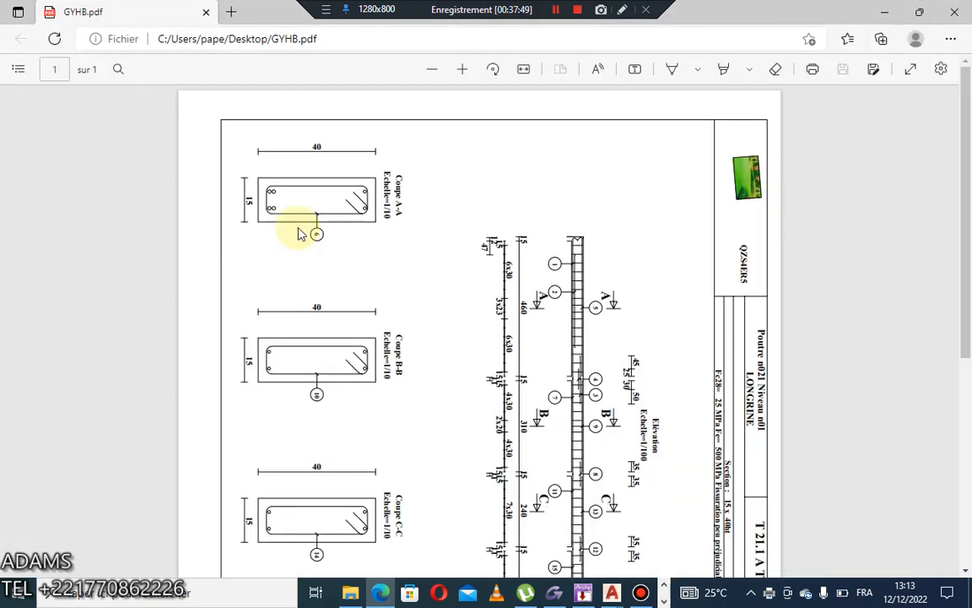
Step: Rotate the PDF page until the beam sheet reads upright in landscape, and check its content
{"action": "left_click", "coordinate": [493, 69]}
{"action": "left_click", "coordinate": [493, 70]}
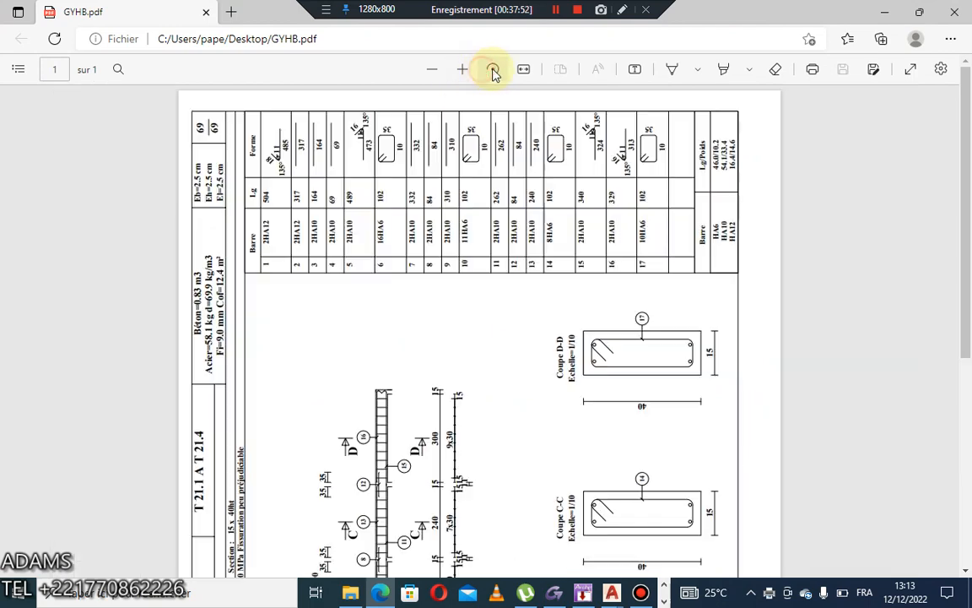
{"action": "left_click", "coordinate": [495, 71]}
{"action": "scroll", "coordinate": [514, 254], "scroll_direction": "down", "scroll_amount": 3}
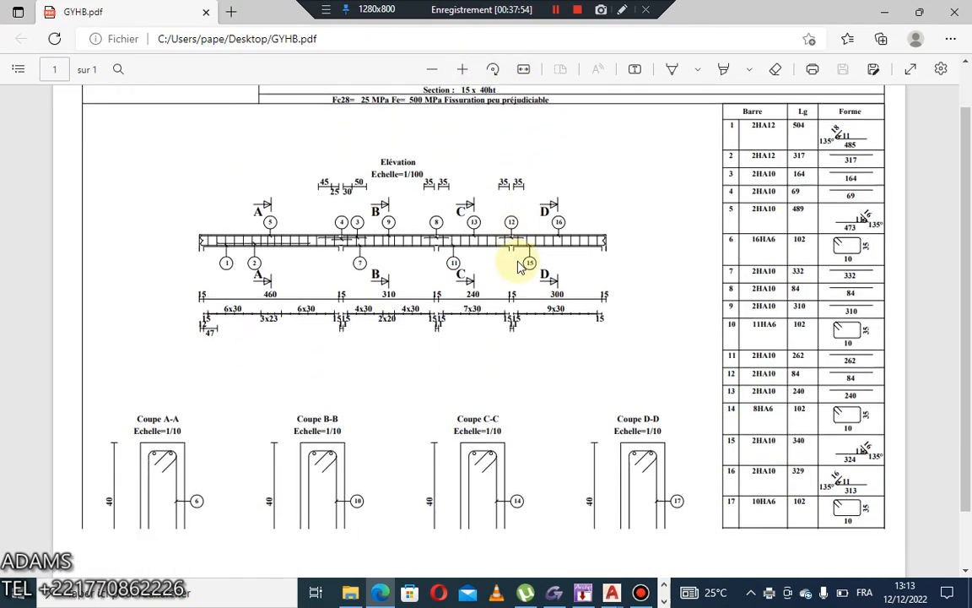
{"action": "scroll", "coordinate": [563, 281], "scroll_direction": "up", "scroll_amount": 2}
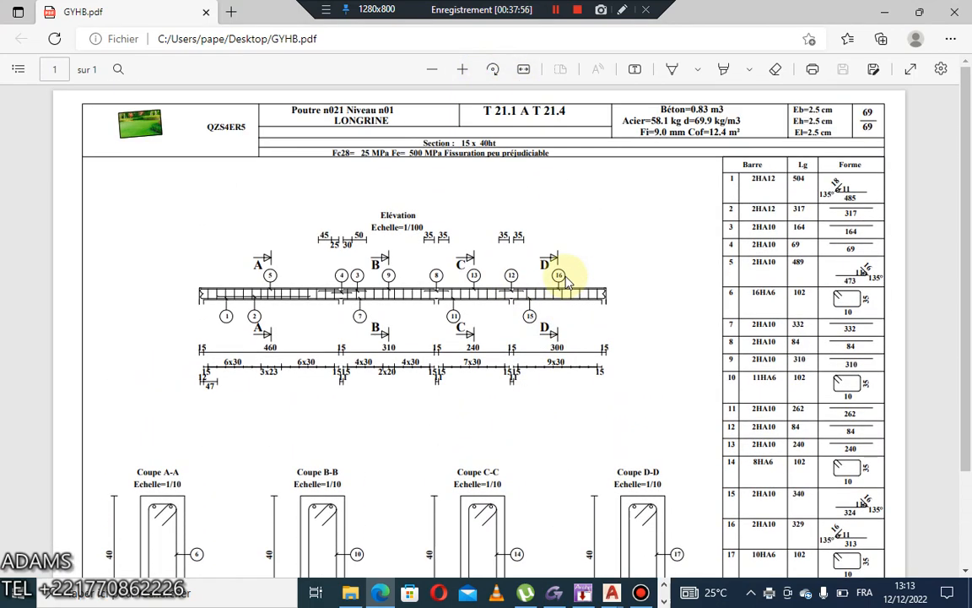
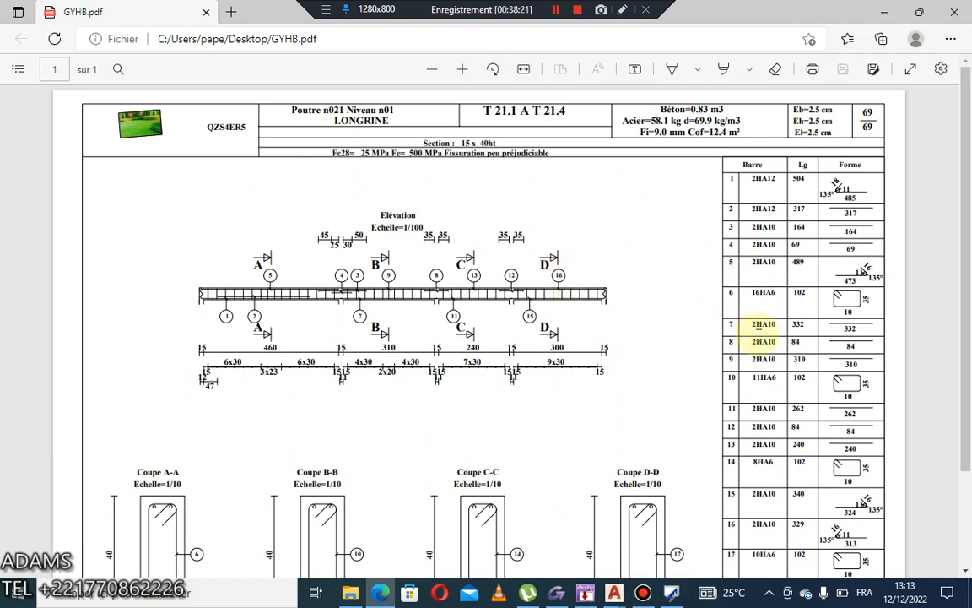
Step: Switch to the OST01.dwg drawing in AutoCAD and examine the beam and footing labels on the structural plan
{"action": "left_click", "coordinate": [671, 596]}
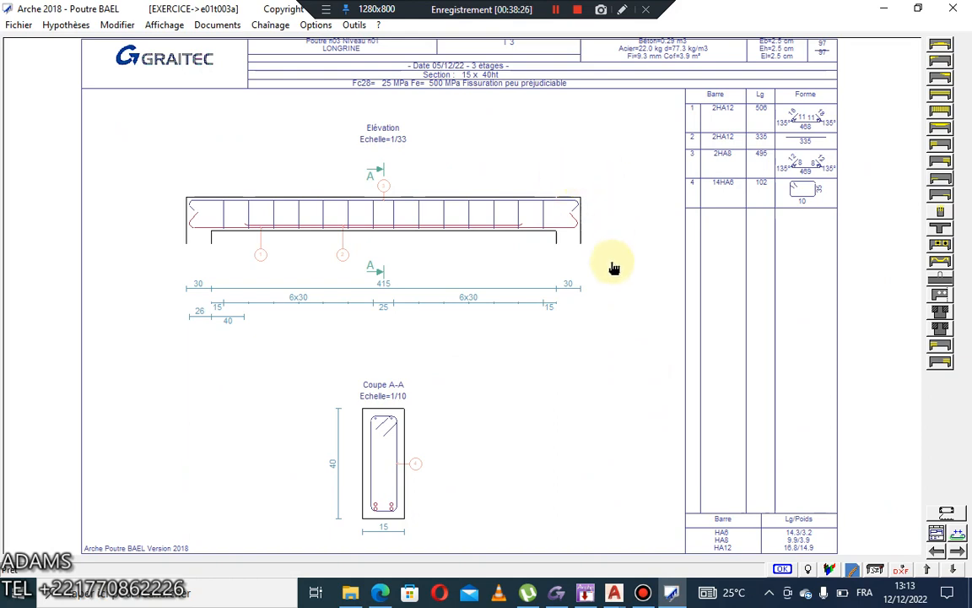
{"action": "mouse_move", "coordinate": [624, 587]}
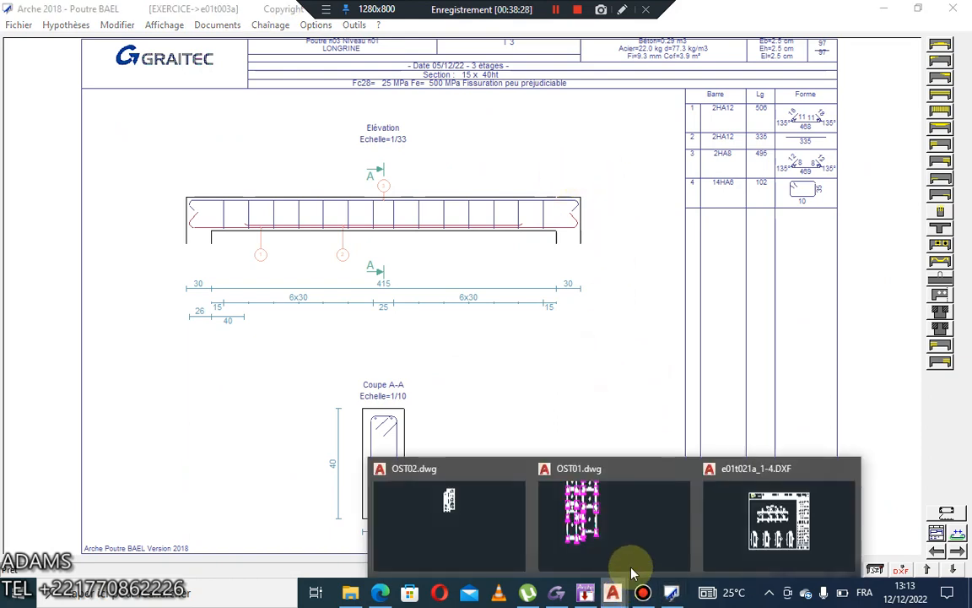
{"action": "left_click", "coordinate": [621, 524]}
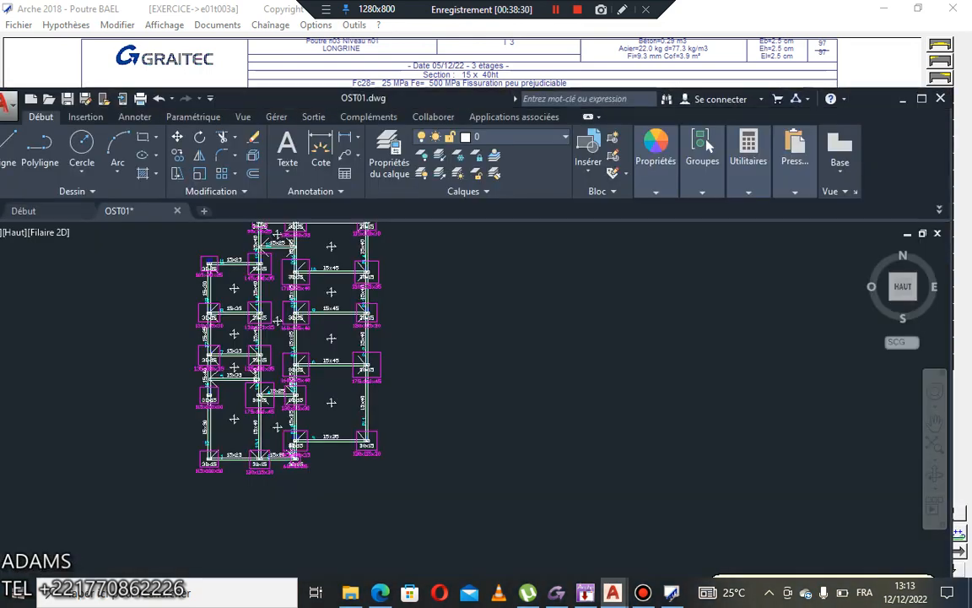
{"action": "middle_click_drag", "start_coordinate": [594, 376], "coordinate": [503, 348]}
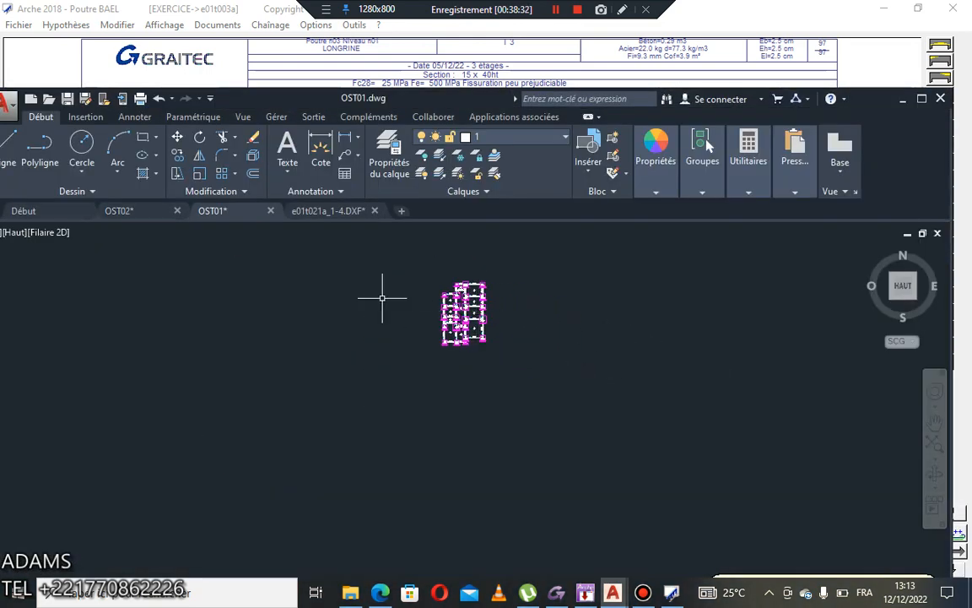
{"action": "left_click", "coordinate": [322, 211]}
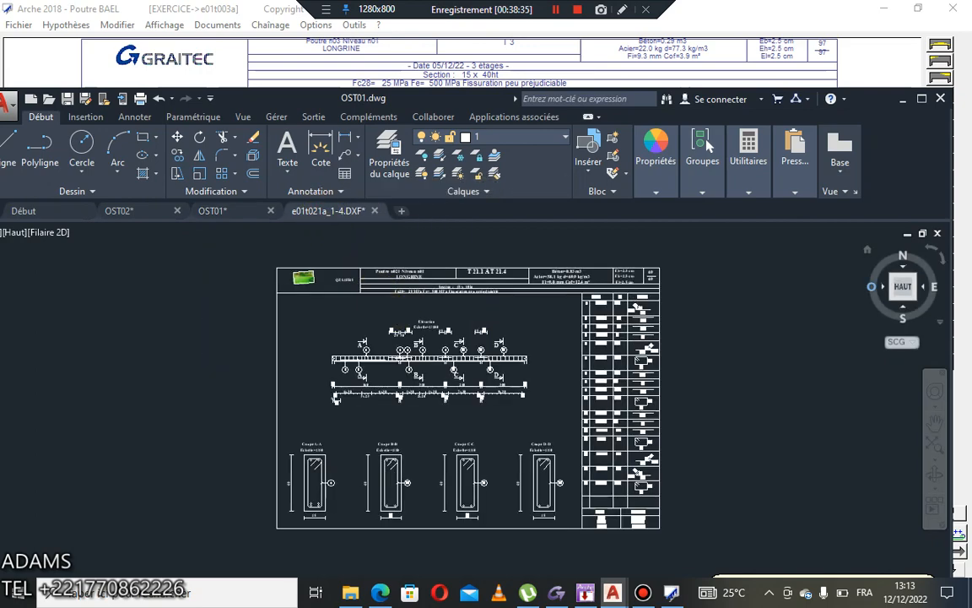
{"action": "left_click", "coordinate": [211, 211]}
{"action": "scroll", "coordinate": [452, 324], "scroll_direction": "up", "scroll_amount": 6}
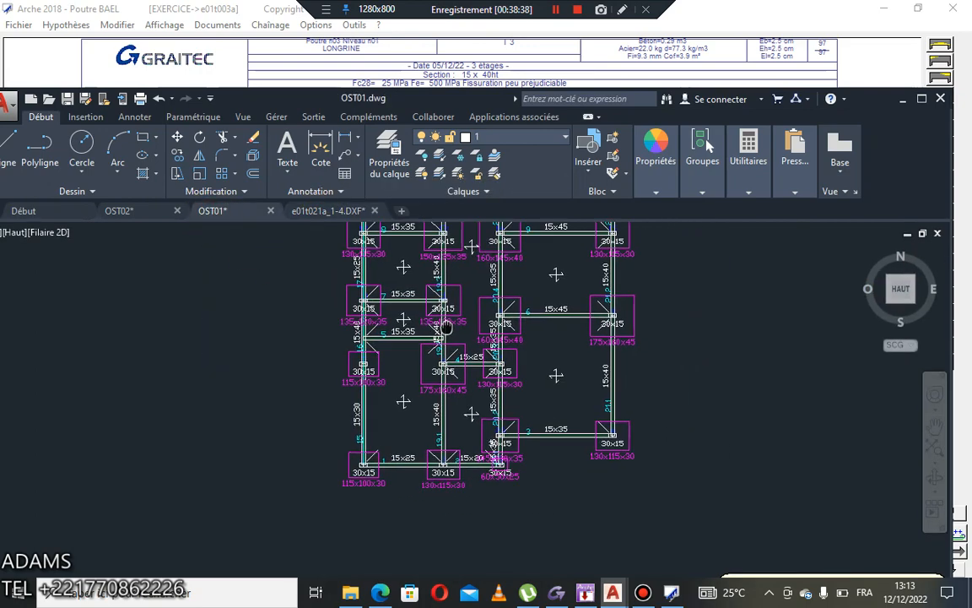
{"action": "scroll", "coordinate": [642, 464], "scroll_direction": "up", "scroll_amount": 5}
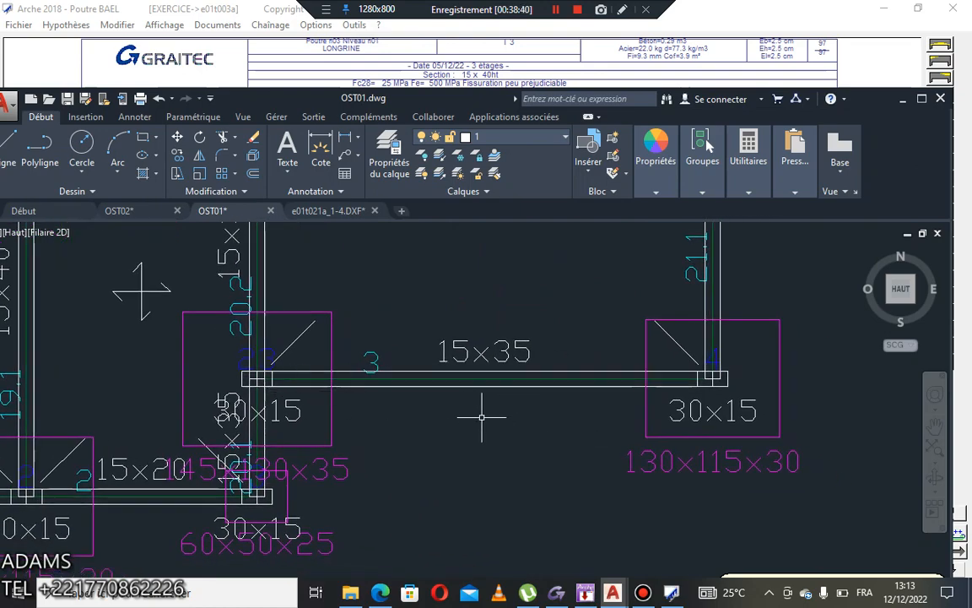
{"action": "scroll", "coordinate": [482, 416], "scroll_direction": "down", "scroll_amount": 6}
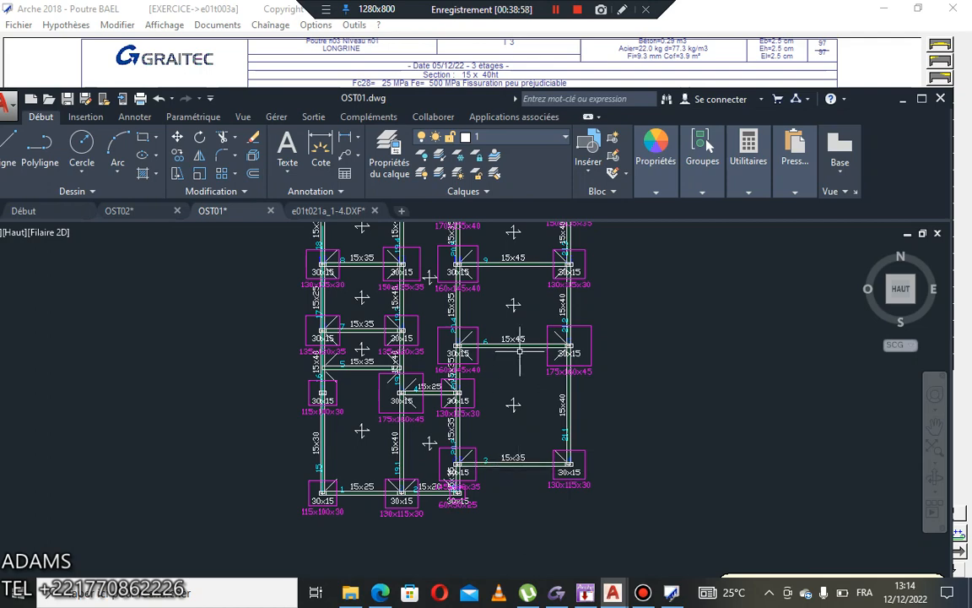
{"action": "scroll", "coordinate": [520, 350], "scroll_direction": "down", "scroll_amount": 3}
{"action": "scroll", "coordinate": [500, 320], "scroll_direction": "up", "scroll_amount": 5}
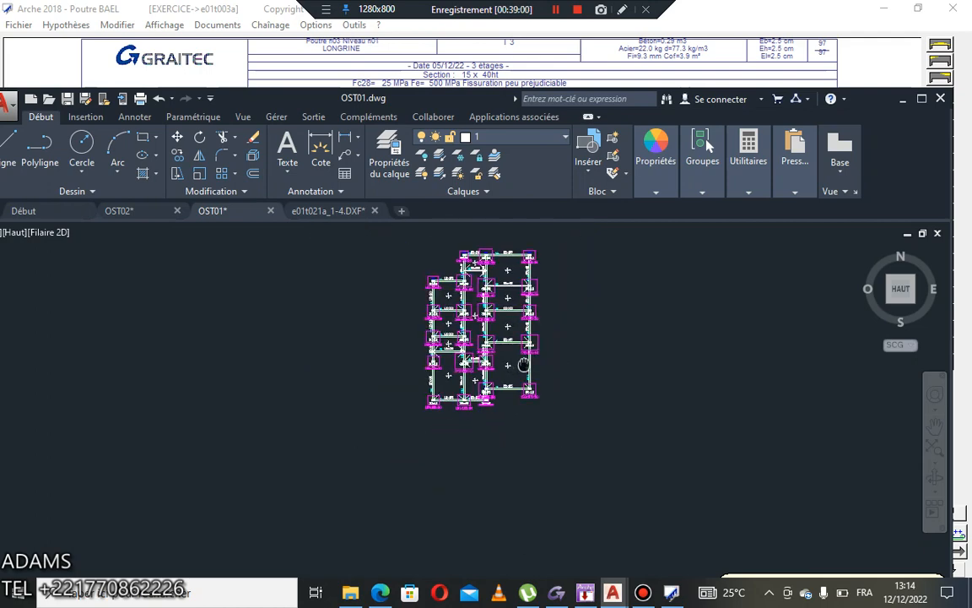
{"action": "scroll", "coordinate": [500, 321], "scroll_direction": "down", "scroll_amount": 6}
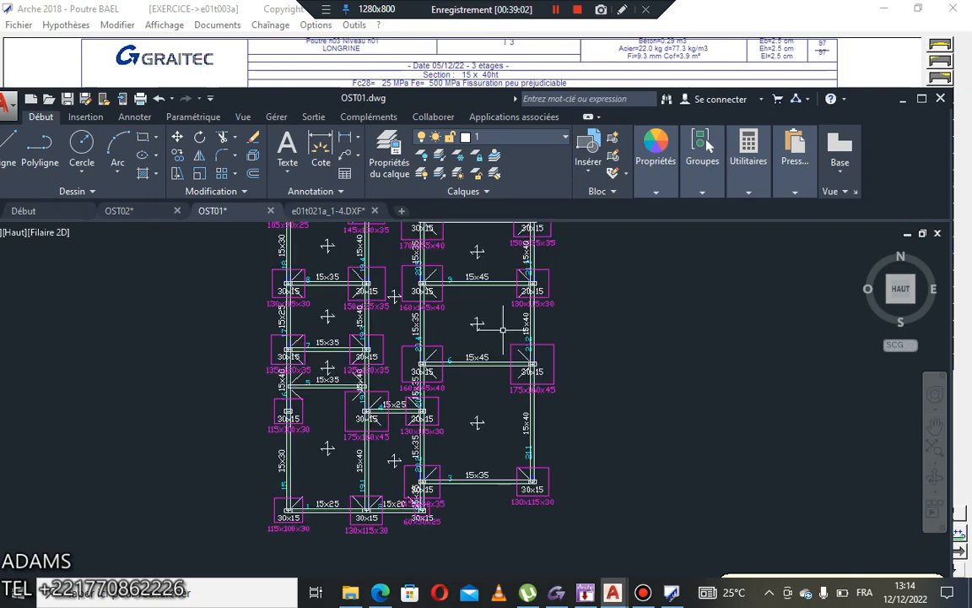
Step: Return to the e01t021a_1-4.DXF drawing and examine the beam elevation, its bar marks and the sheet layout
{"action": "left_click", "coordinate": [671, 592]}
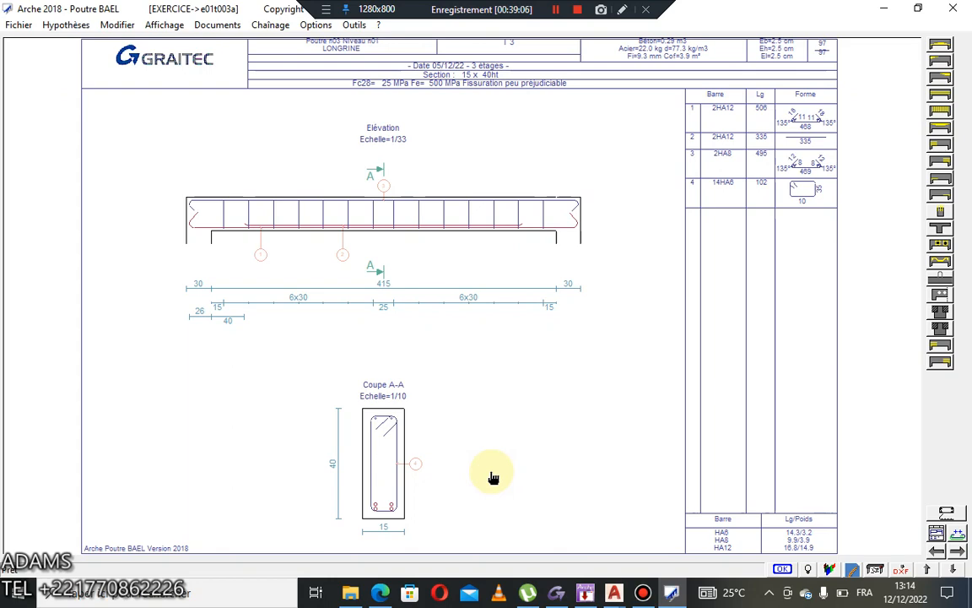
{"action": "left_click", "coordinate": [614, 593]}
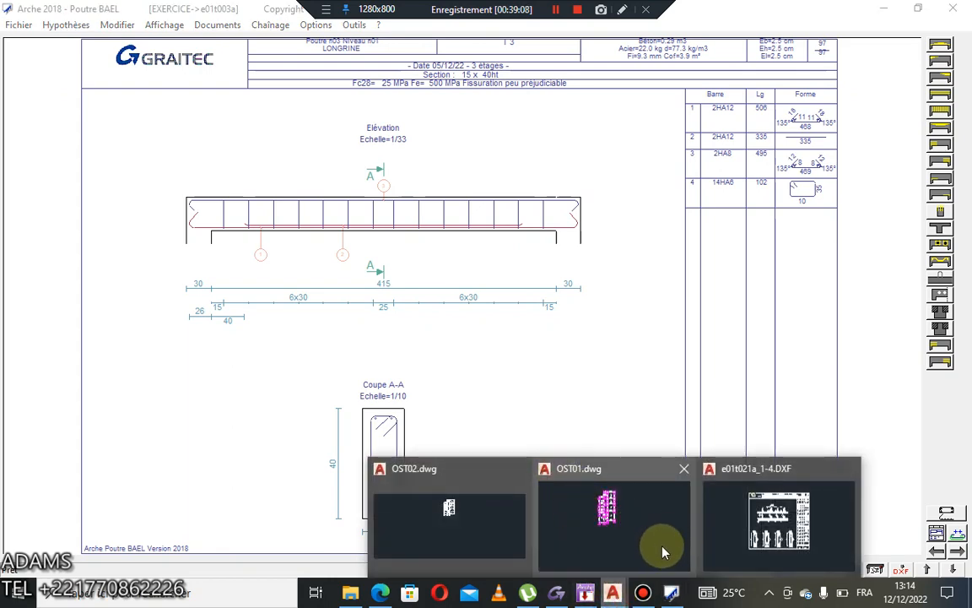
{"action": "left_click", "coordinate": [776, 524]}
{"action": "middle_click_drag", "start_coordinate": [445, 397], "coordinate": [399, 319]}
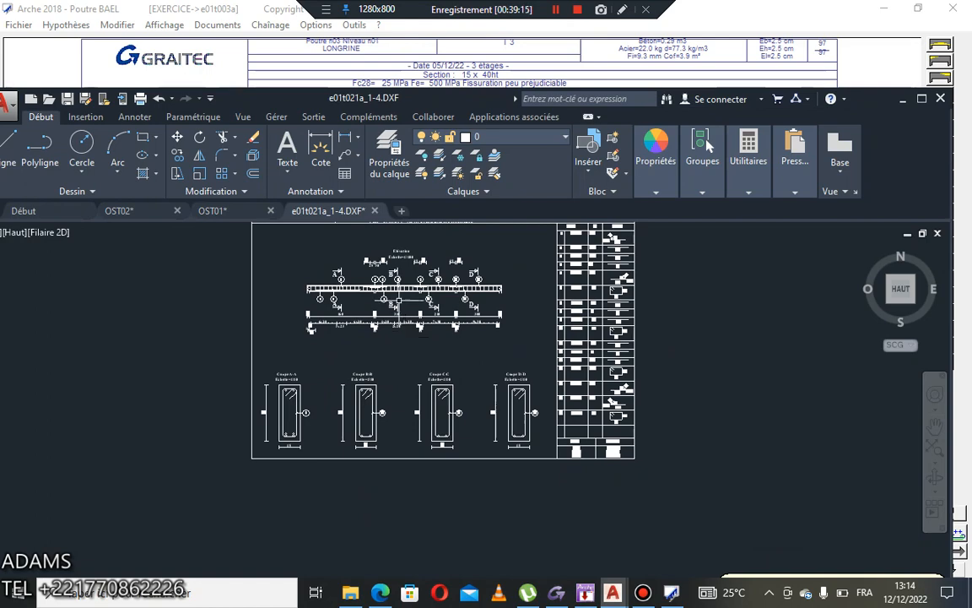
{"action": "scroll", "coordinate": [405, 338], "scroll_direction": "up", "scroll_amount": 8}
{"action": "scroll", "coordinate": [397, 324], "scroll_direction": "down", "scroll_amount": 2}
{"action": "middle_click_drag", "start_coordinate": [396, 351], "coordinate": [390, 397]}
{"action": "scroll", "coordinate": [389, 397], "scroll_direction": "down", "scroll_amount": 5}
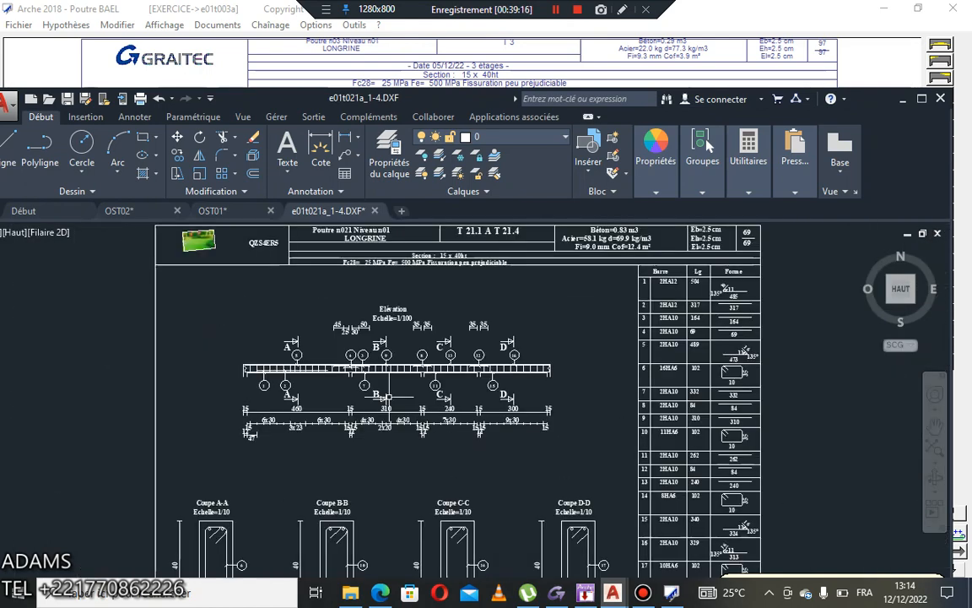
{"action": "scroll", "coordinate": [330, 366], "scroll_direction": "up", "scroll_amount": 3}
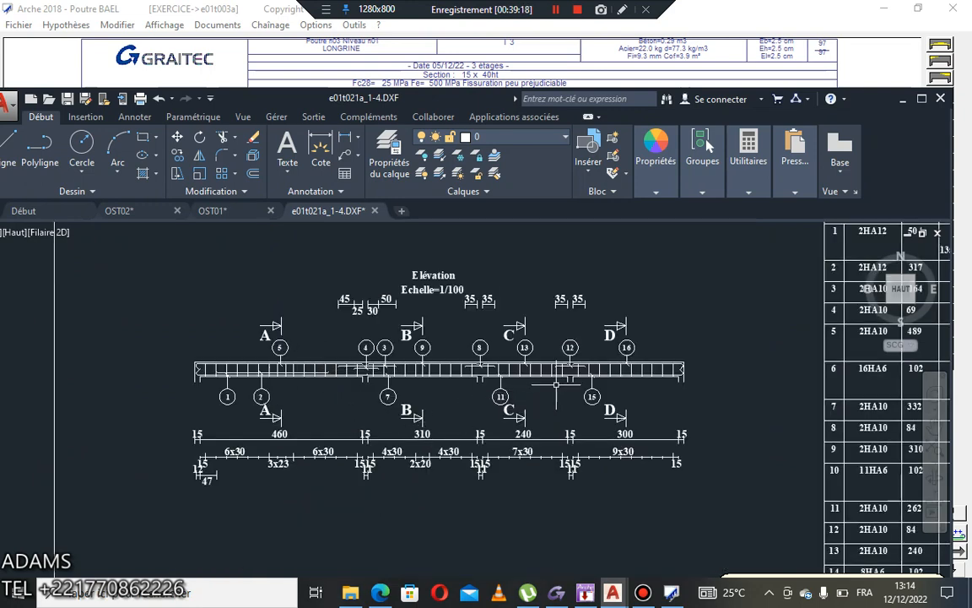
{"action": "scroll", "coordinate": [306, 381], "scroll_direction": "up", "scroll_amount": 5}
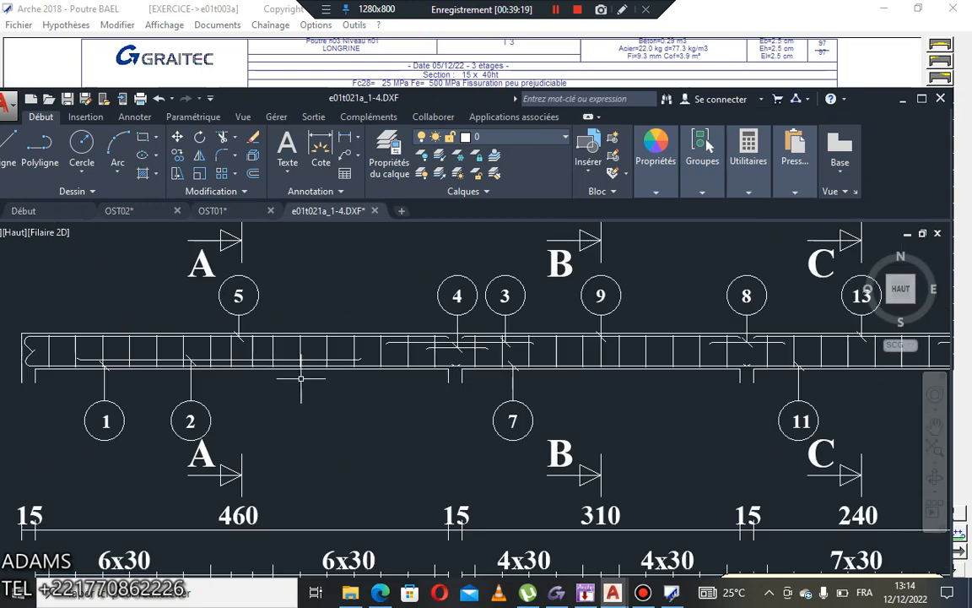
{"action": "scroll", "coordinate": [346, 374], "scroll_direction": "down", "scroll_amount": 5}
{"action": "scroll", "coordinate": [489, 375], "scroll_direction": "up", "scroll_amount": 5}
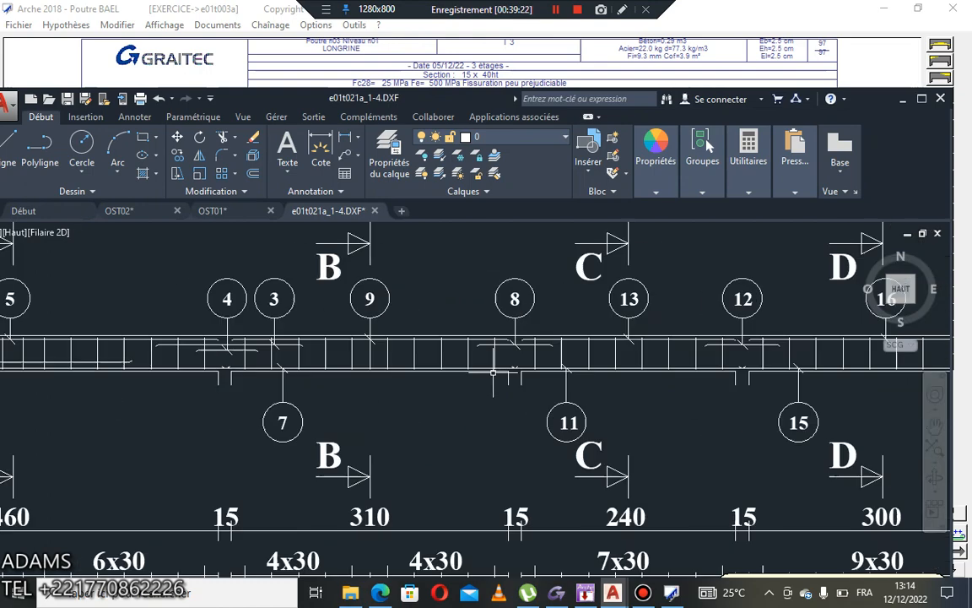
{"action": "scroll", "coordinate": [652, 382], "scroll_direction": "down", "scroll_amount": 5}
{"action": "middle_click_drag", "start_coordinate": [756, 394], "coordinate": [655, 381]}
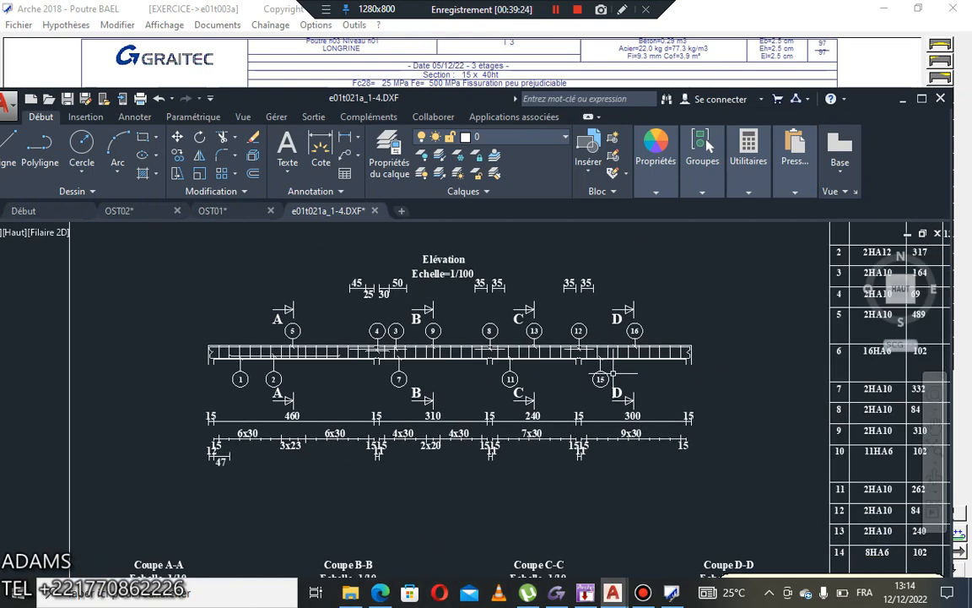
{"action": "scroll", "coordinate": [611, 374], "scroll_direction": "down", "scroll_amount": 5}
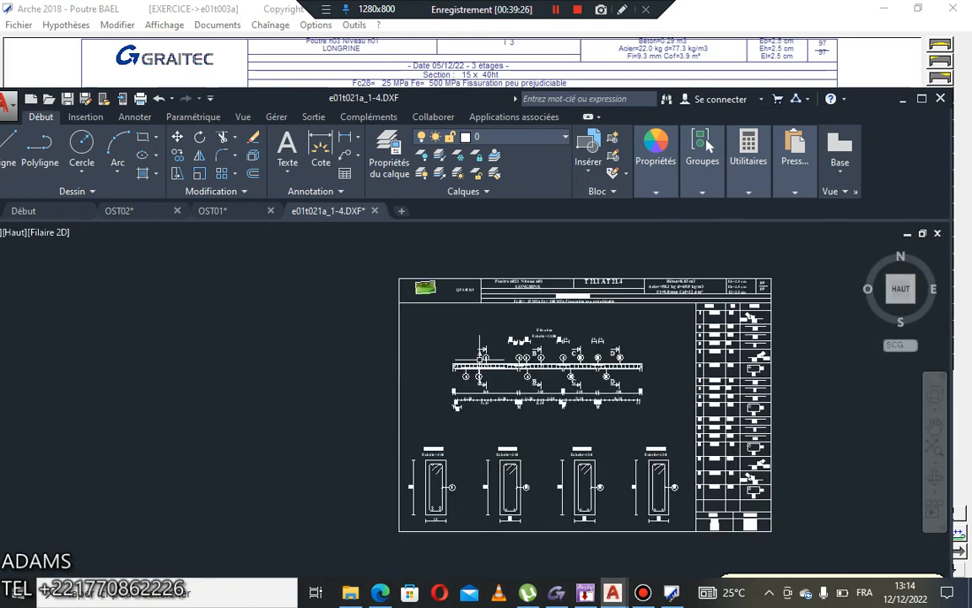
{"action": "middle_click_drag", "start_coordinate": [548, 366], "coordinate": [496, 321]}
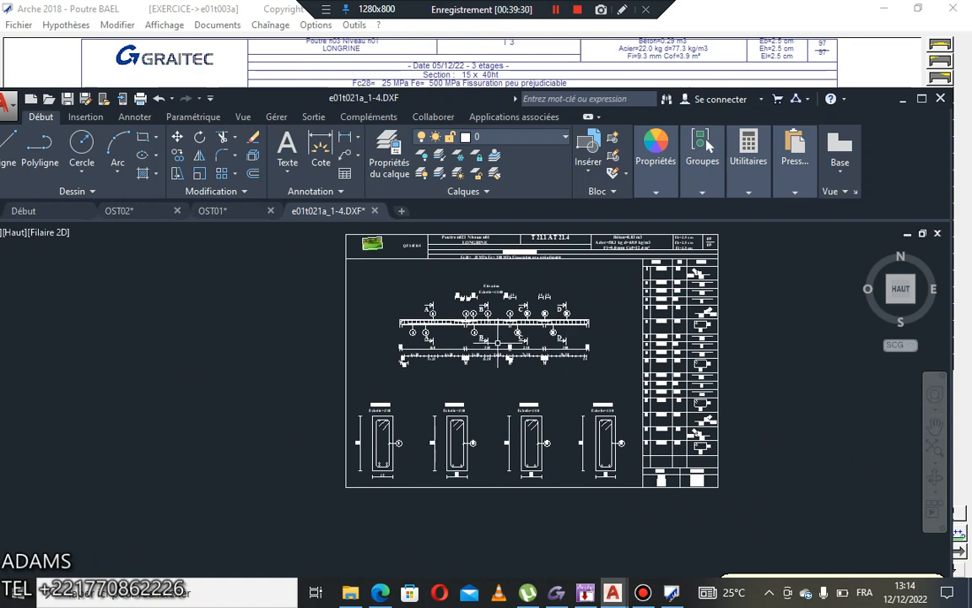
{"action": "left_click", "coordinate": [643, 593]}
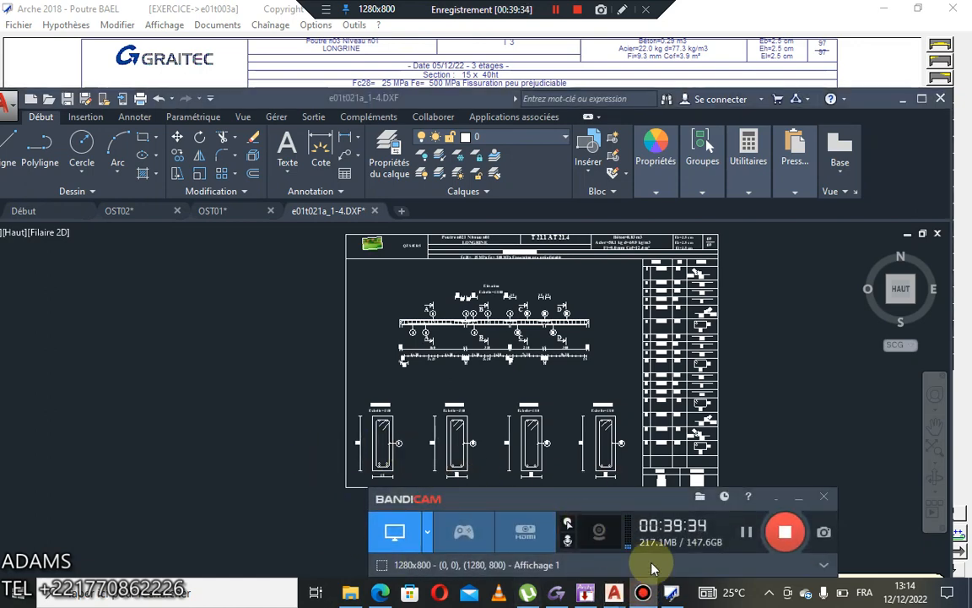